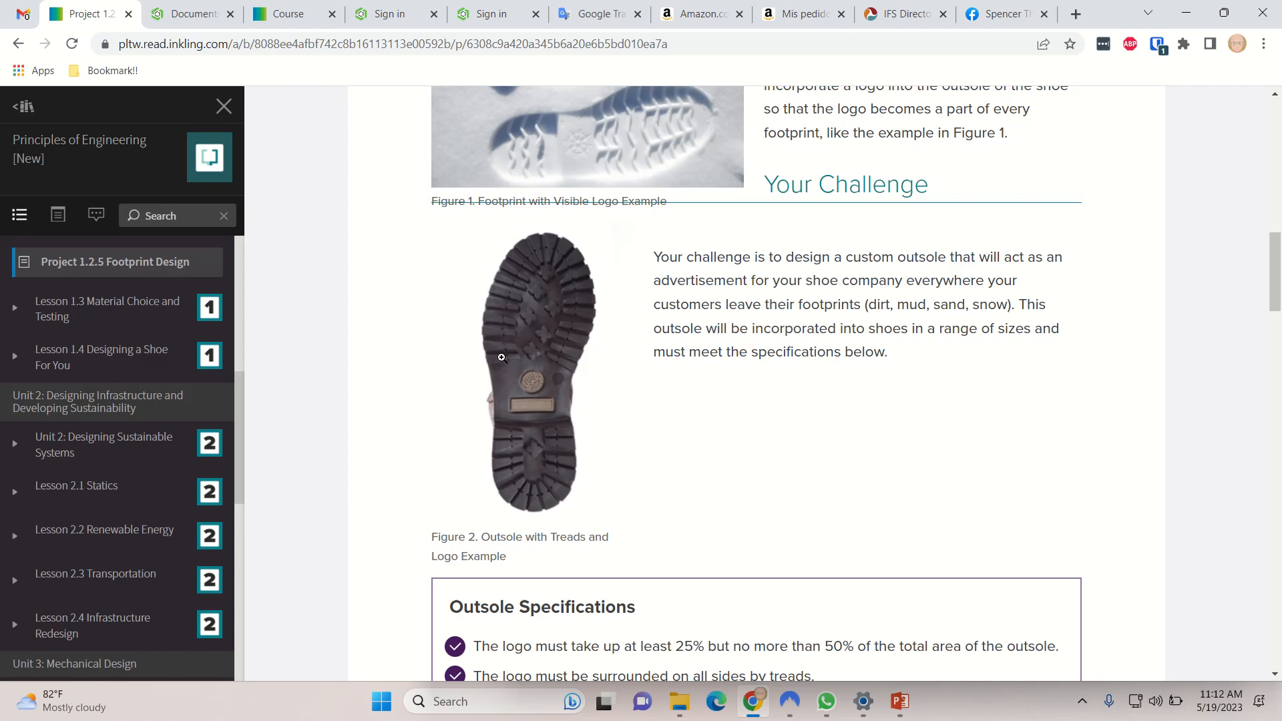
# - Review the Footprint Design project page and open its Shoe Outsole Onshape document
pyautogui.scroll(-2, 375, 259)
pyautogui.scroll(-1, 374, 259)
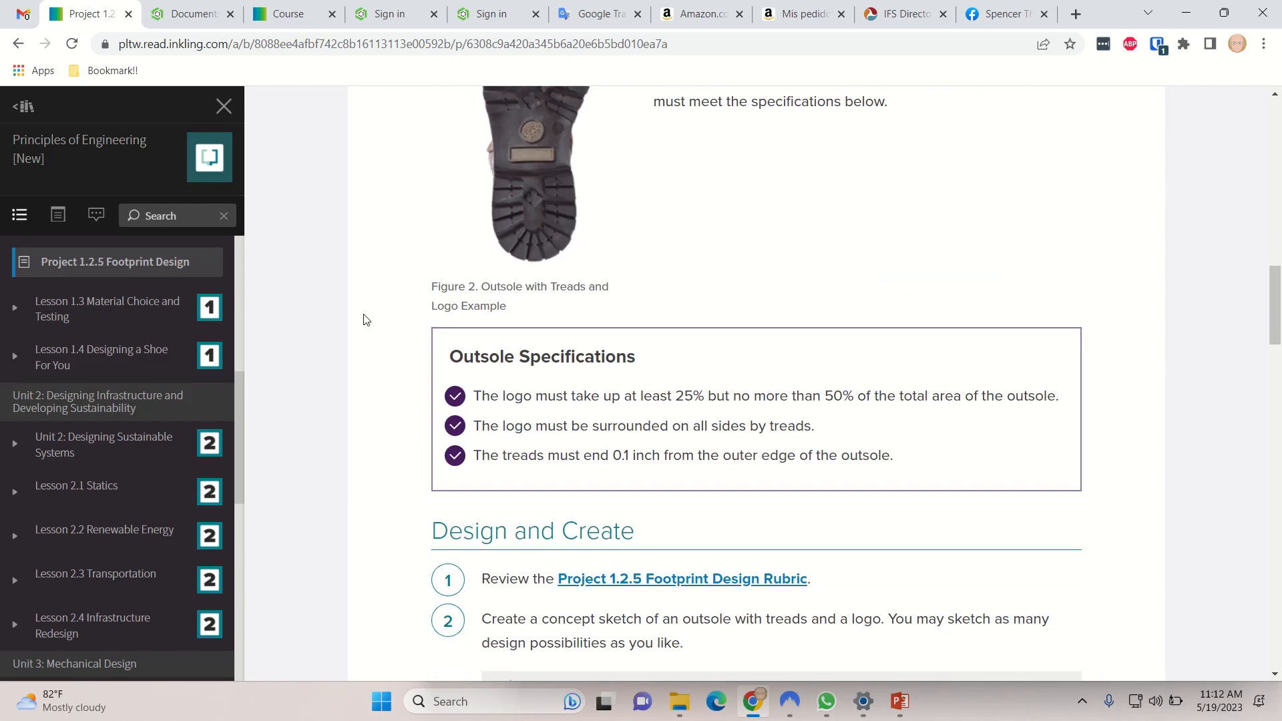
pyautogui.scroll(12, 366, 307)
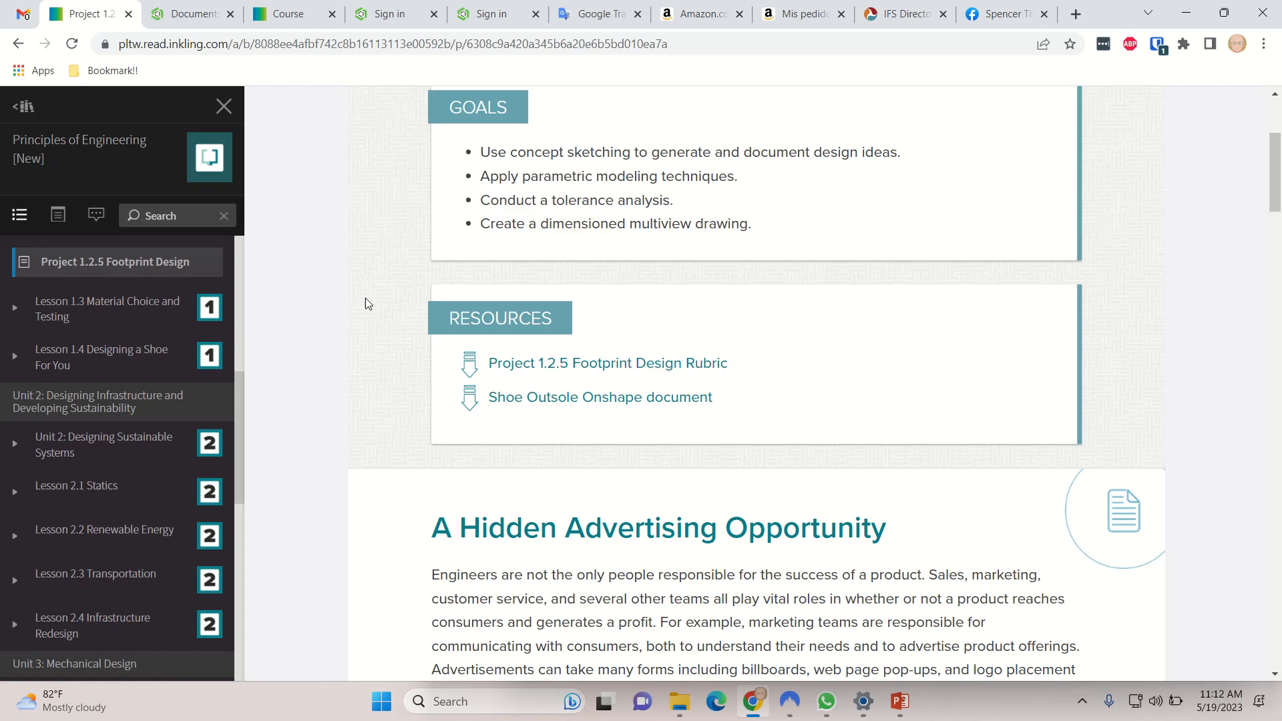
pyautogui.click(559, 400)
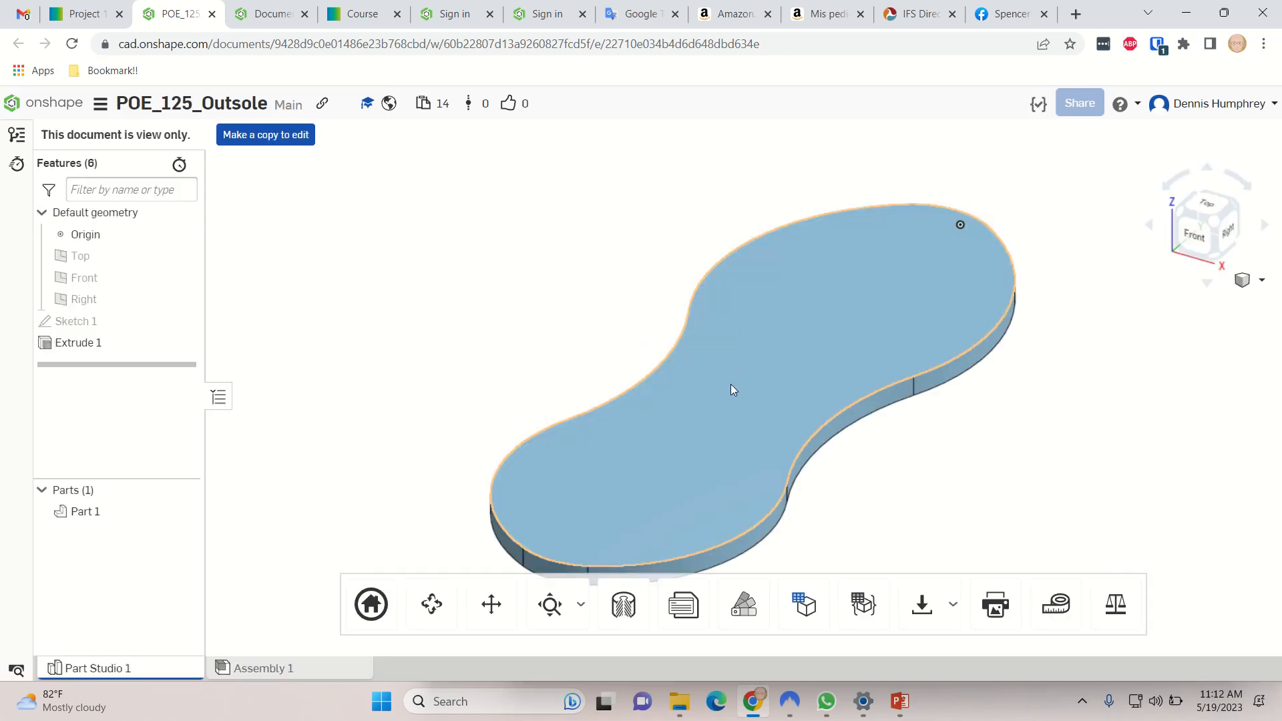
# - Make an editable public copy of the outsole document named "POE_125_Outsole -tutorial"
pyautogui.click(259, 137)
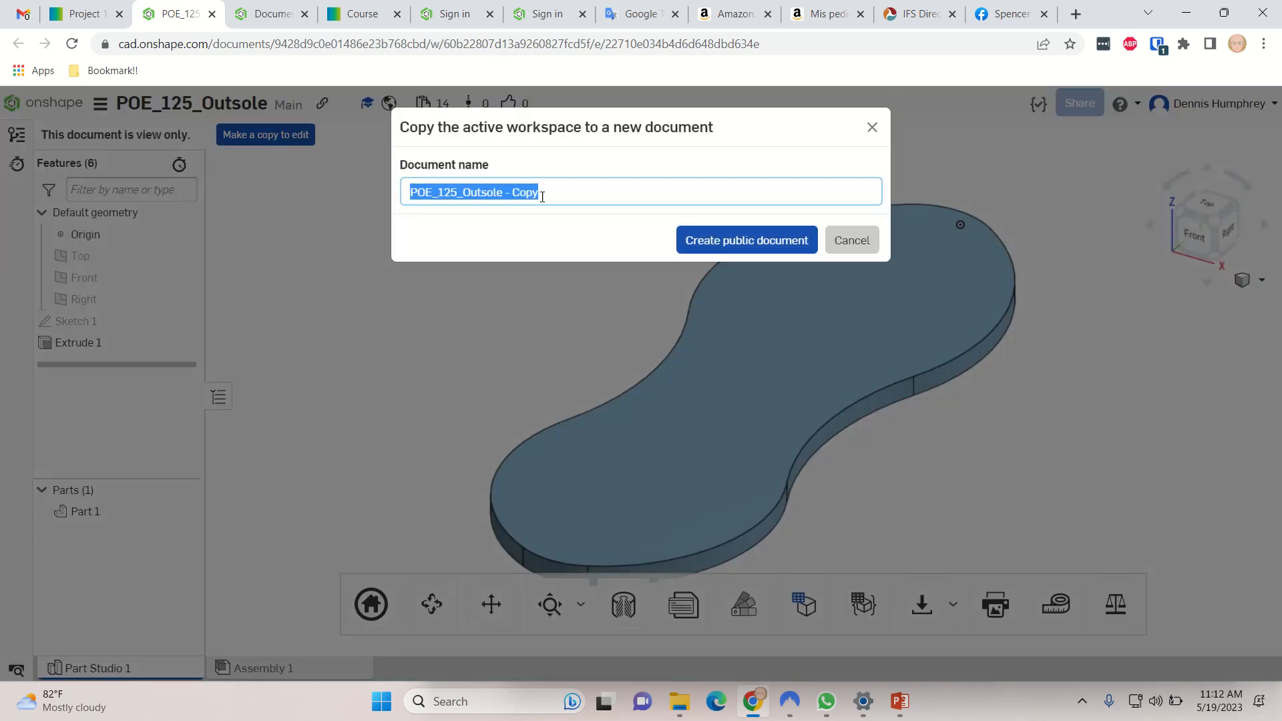
pyautogui.moveTo(542, 196); pyautogui.dragTo(513, 199)
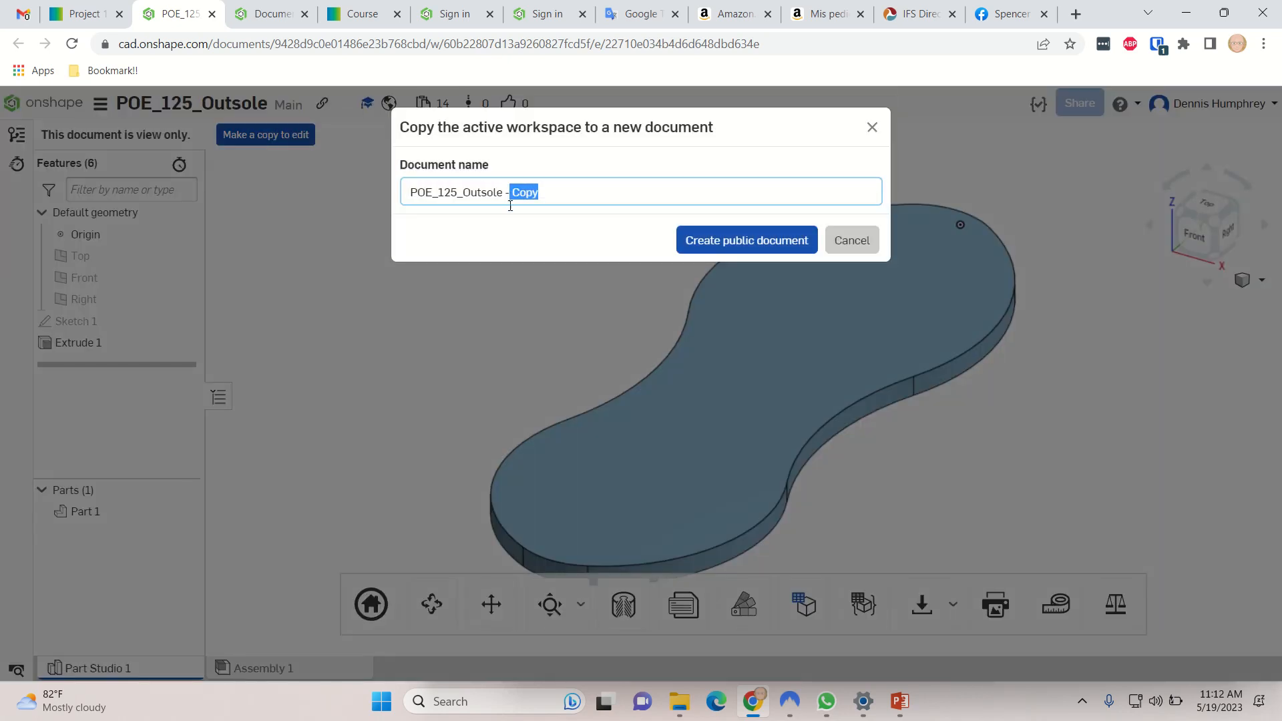
pyautogui.write('tutorial')
pyautogui.click(702, 250)
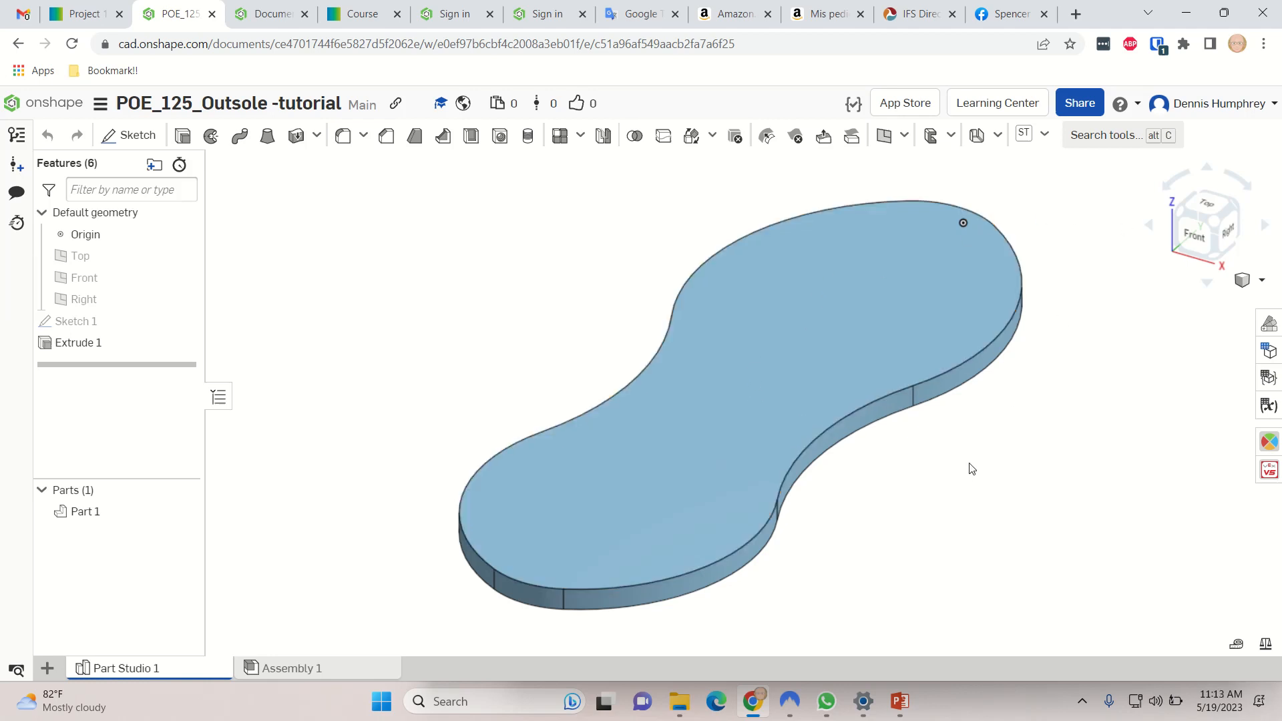
# - Inspect the outsole model from several angles, ending with its bottom face upright and fully in view
pyautogui.moveTo(971, 473); pyautogui.dragTo(1121, 389, button='right')
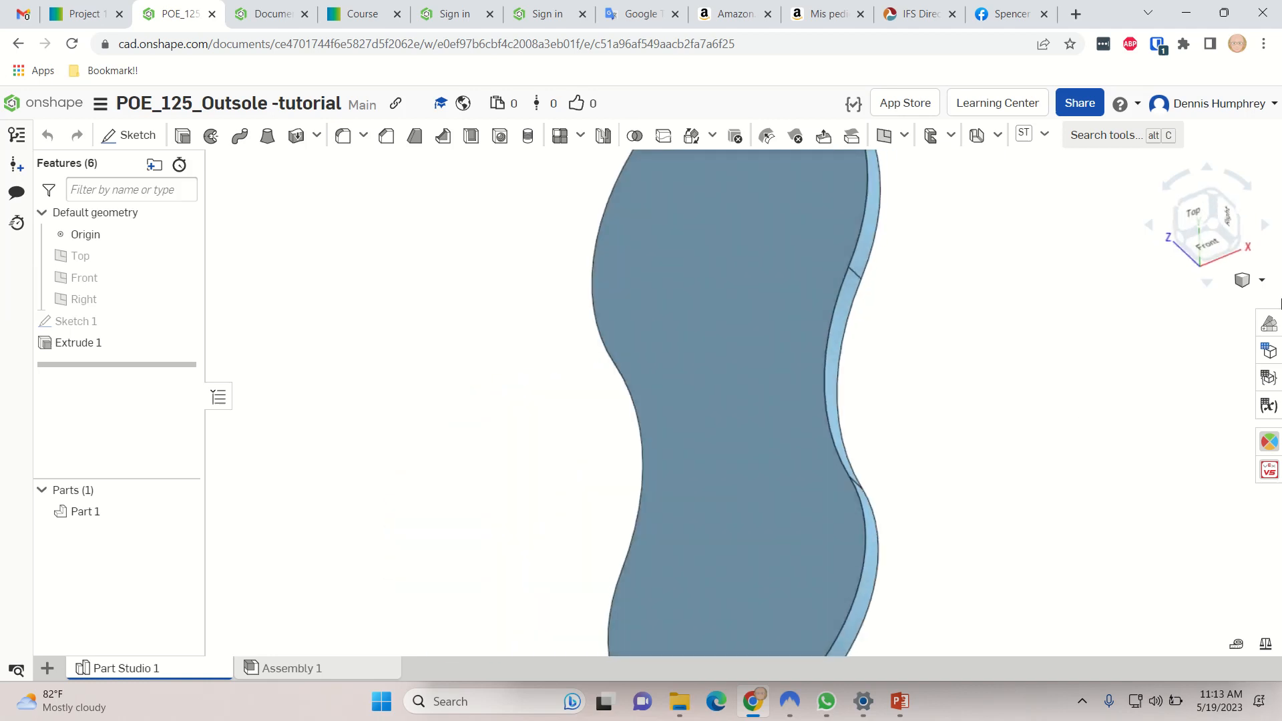
pyautogui.click(1204, 229)
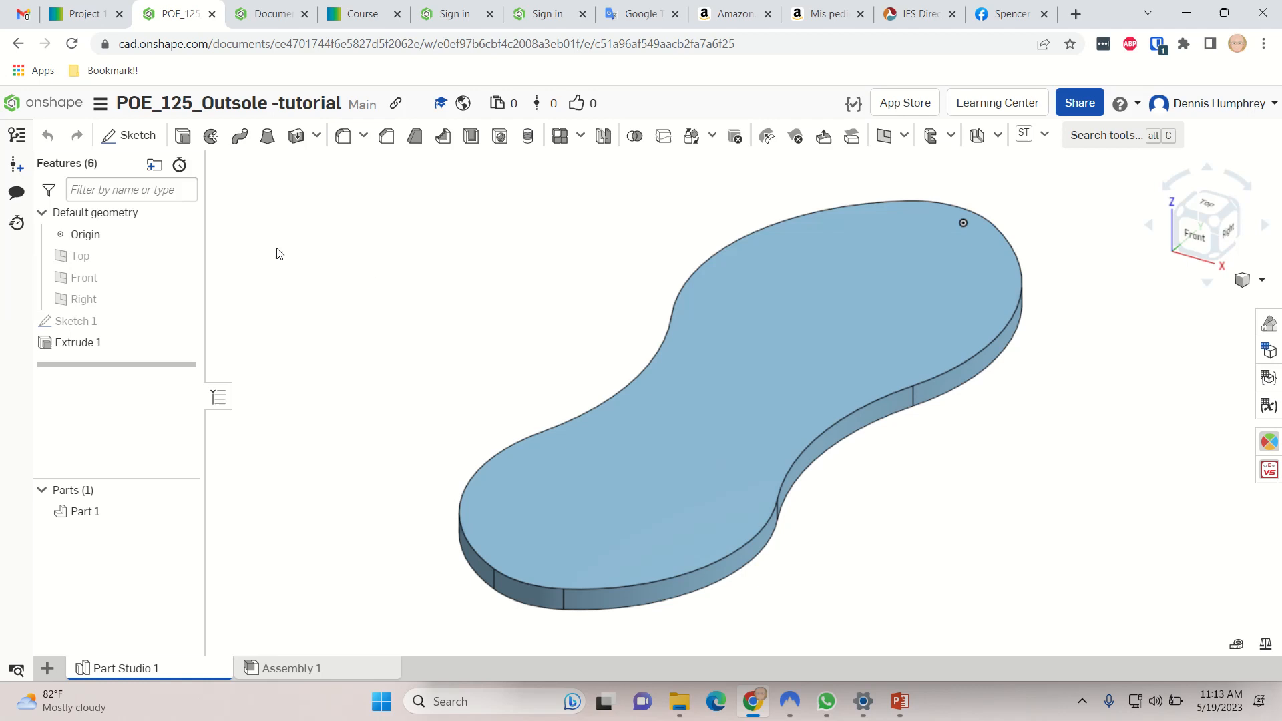
pyautogui.click(1216, 222)
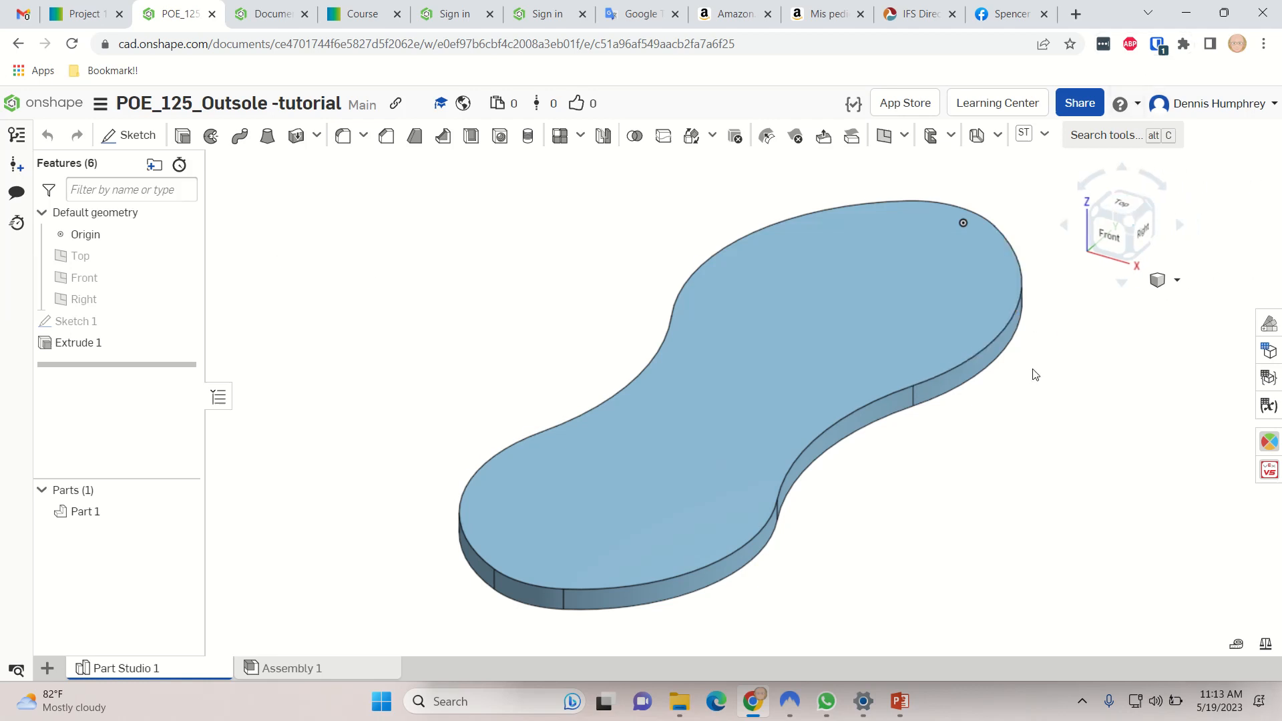
pyautogui.moveTo(981, 394); pyautogui.dragTo(1035, 501, button='right')
pyautogui.scroll(-4, 790, 394)
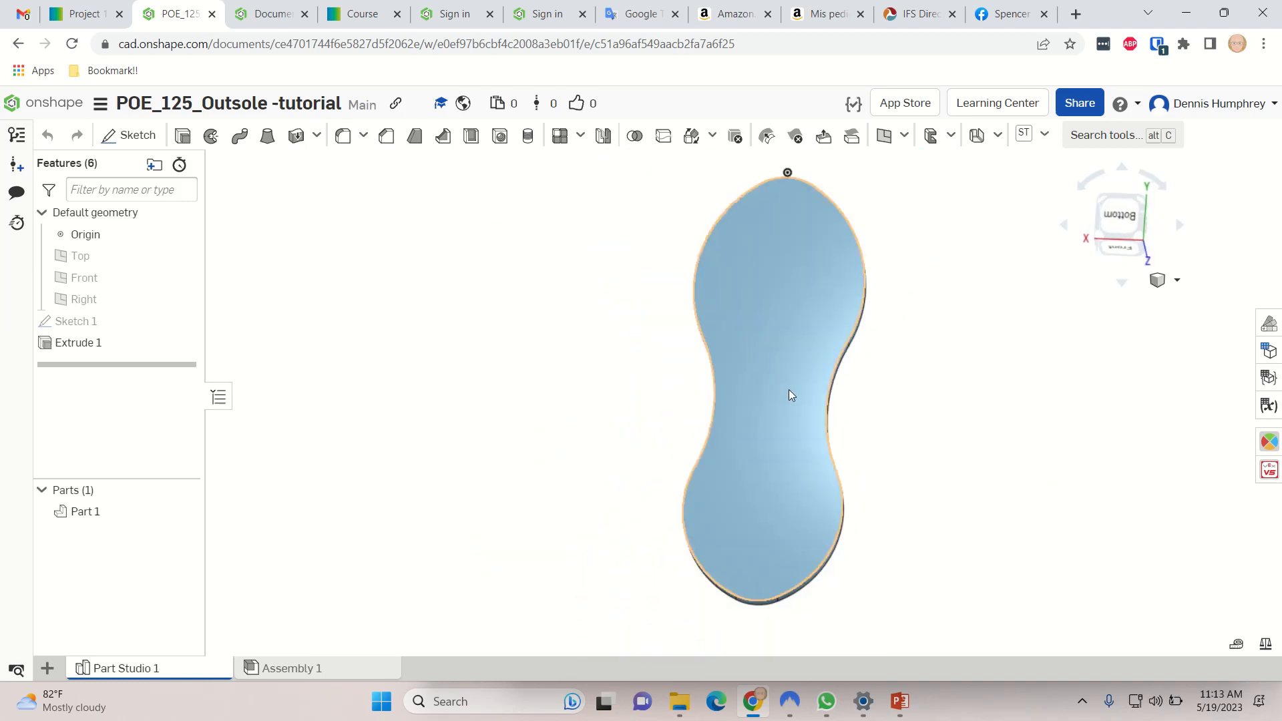
pyautogui.moveTo(789, 390); pyautogui.dragTo(604, 400, button='middle')
pyautogui.scroll(2, 604, 398)
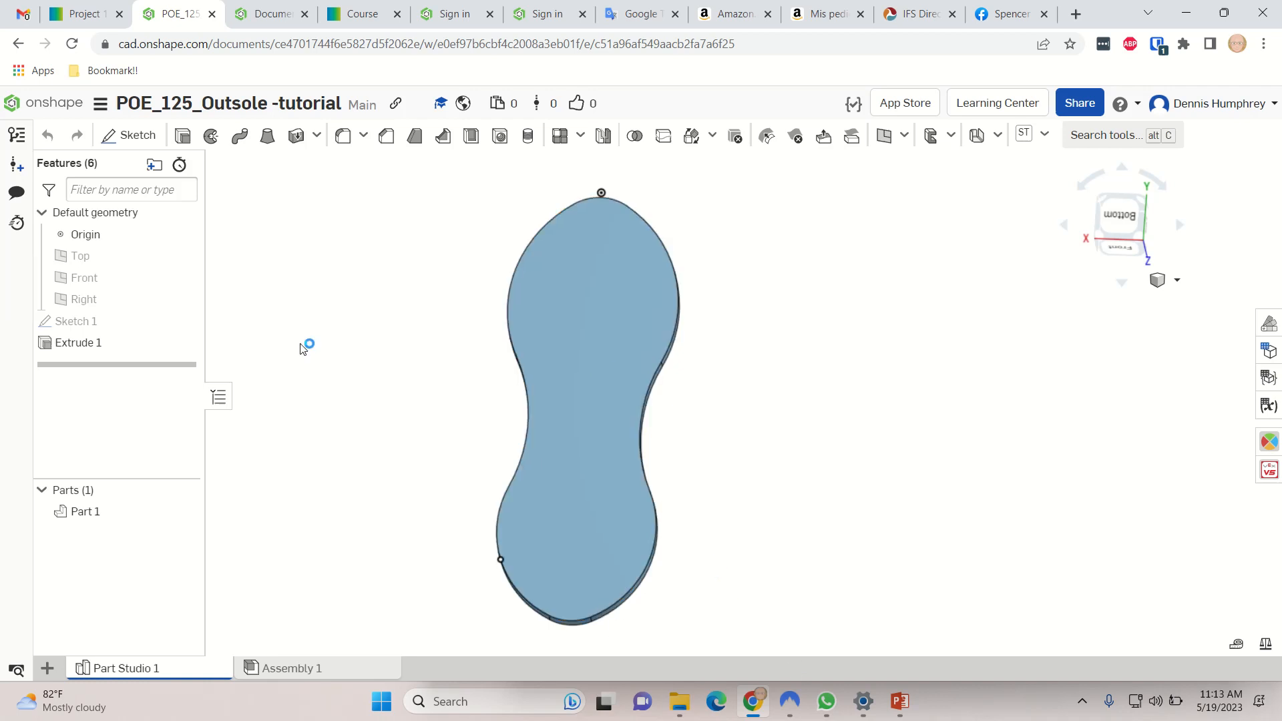
# - Read the Outsole Specifications and design instructions on the project page and return to the outsole document
pyautogui.click(77, 14)
pyautogui.scroll(-5, 364, 314)
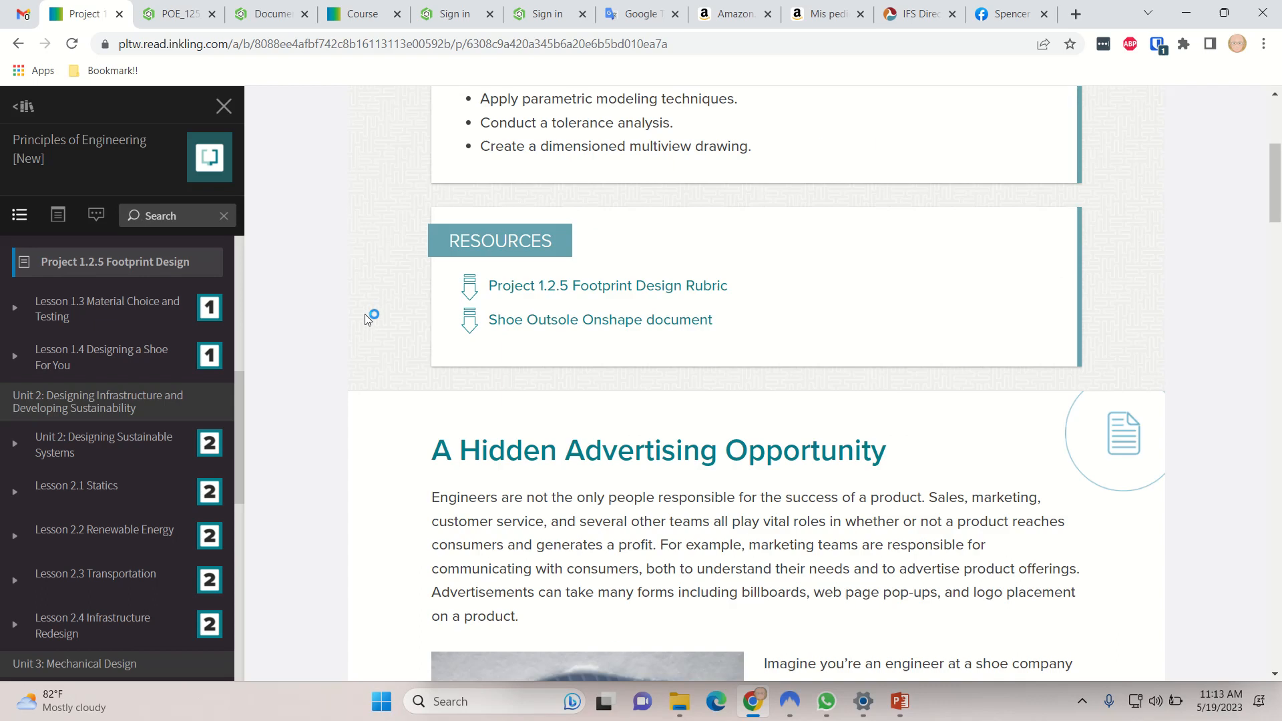
pyautogui.scroll(-12, 367, 318)
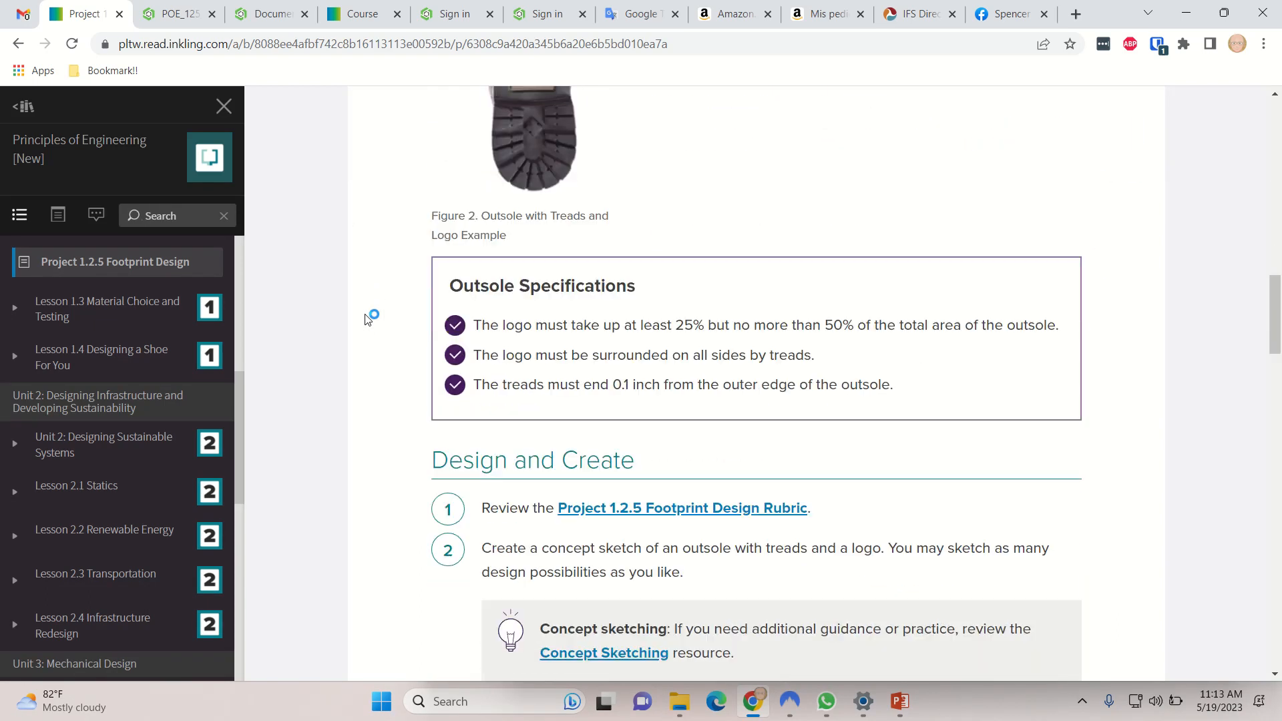
pyautogui.scroll(-8, 364, 319)
pyautogui.scroll(13, 361, 313)
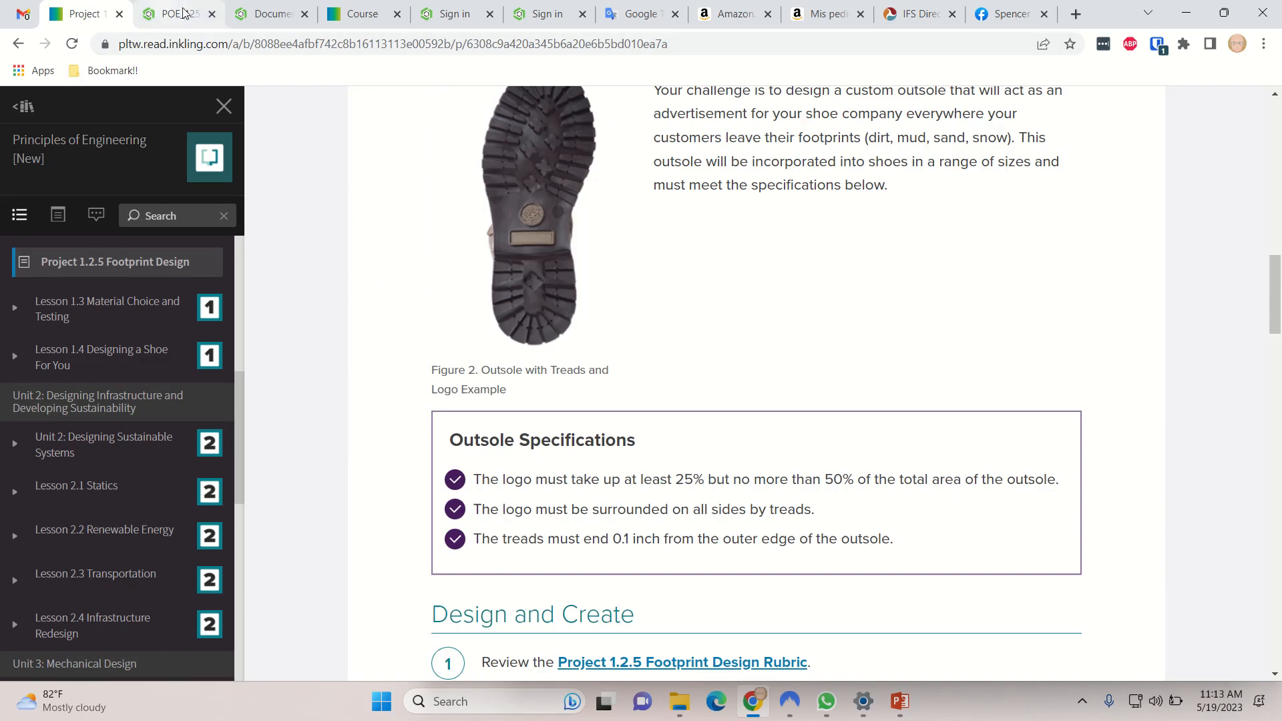
pyautogui.click(159, 22)
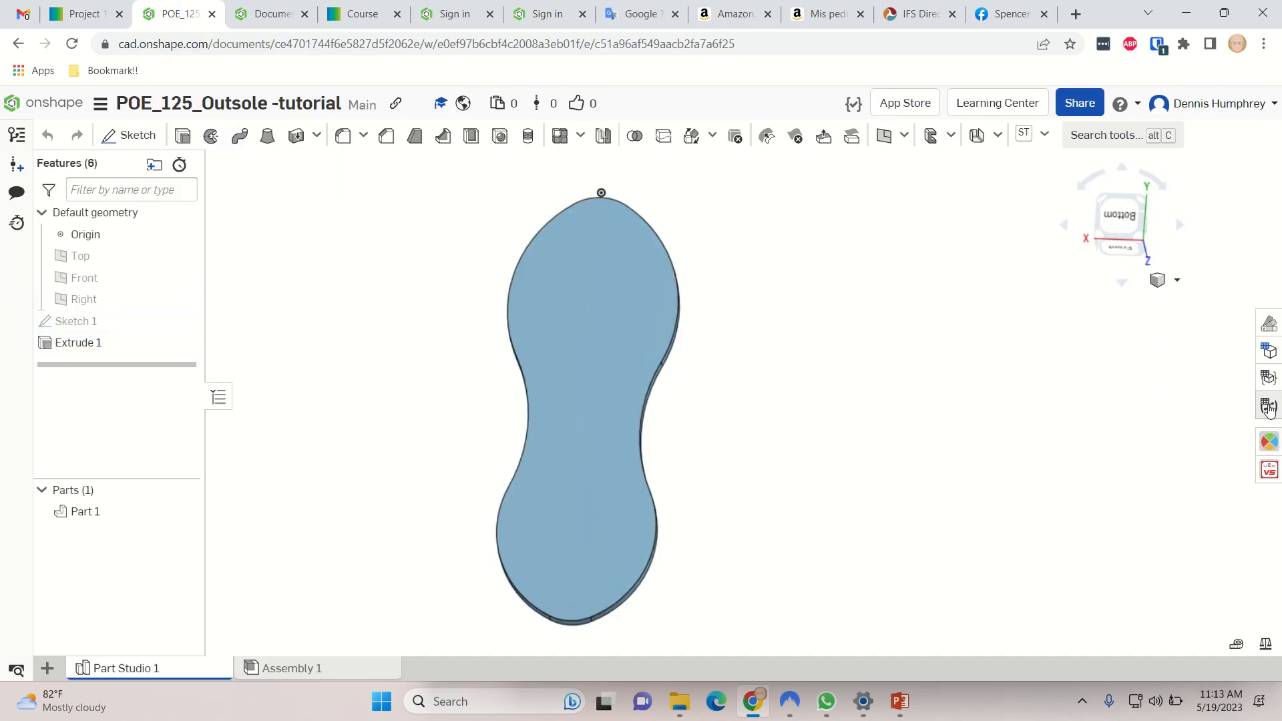
# - Add two variables of type Length, named L and W, to the Part Studio's variable table
pyautogui.click(1268, 406)
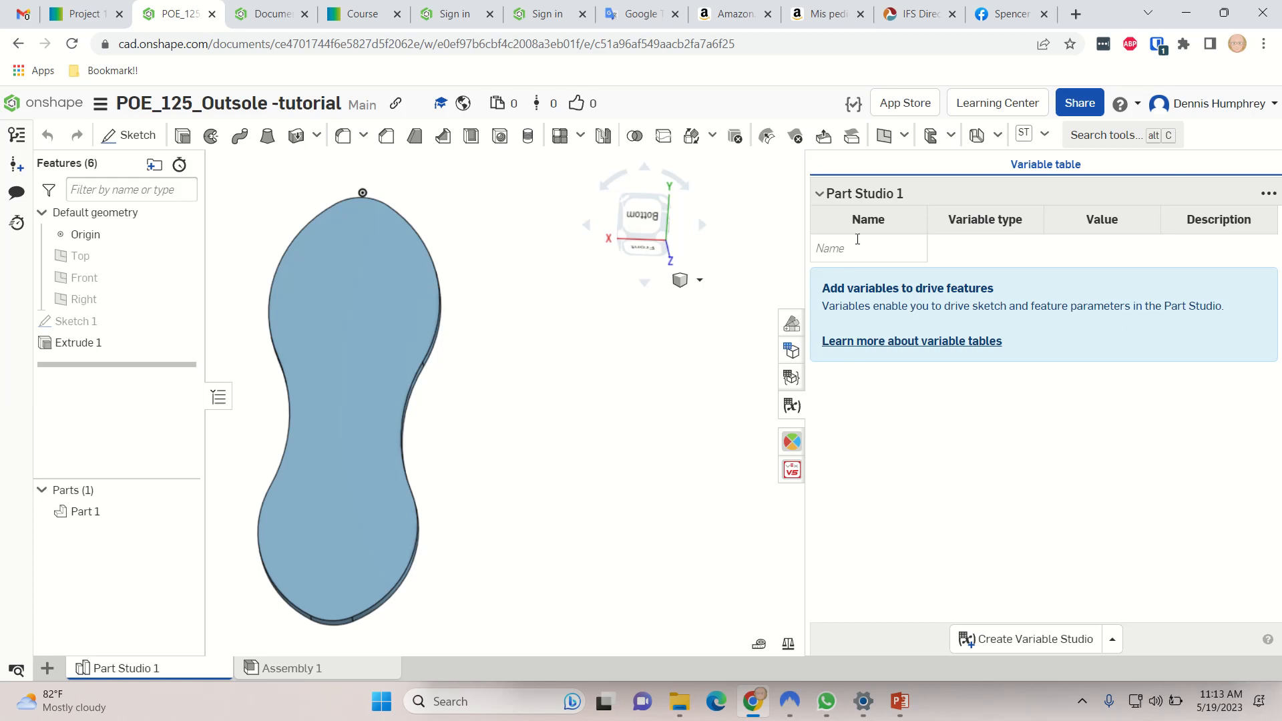
pyautogui.click(857, 248)
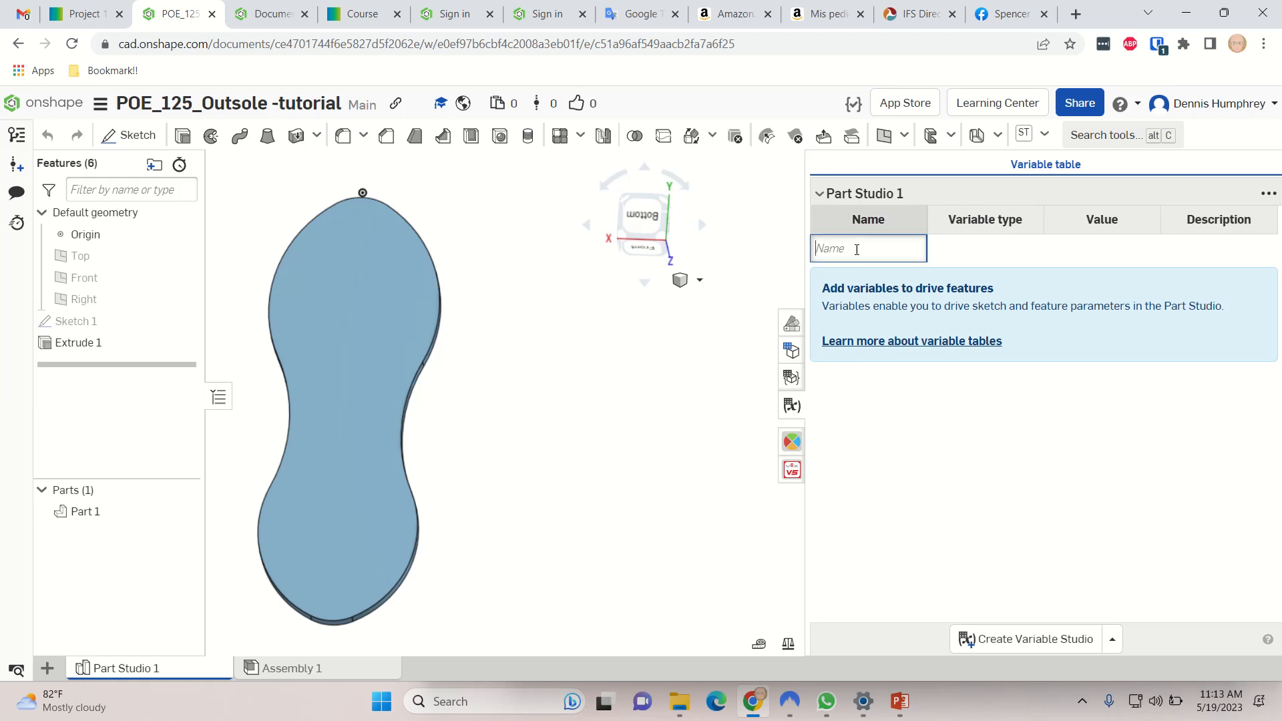
pyautogui.write('L')
pyautogui.press('Return')
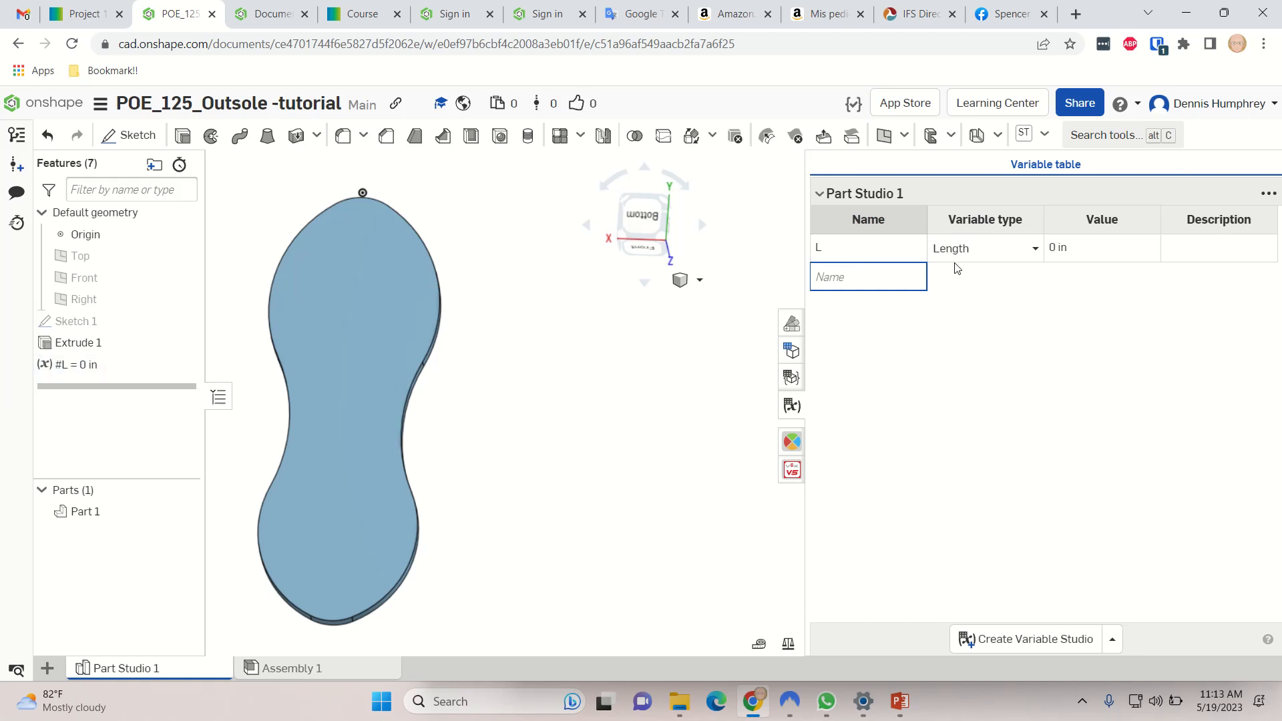
pyautogui.click(843, 271)
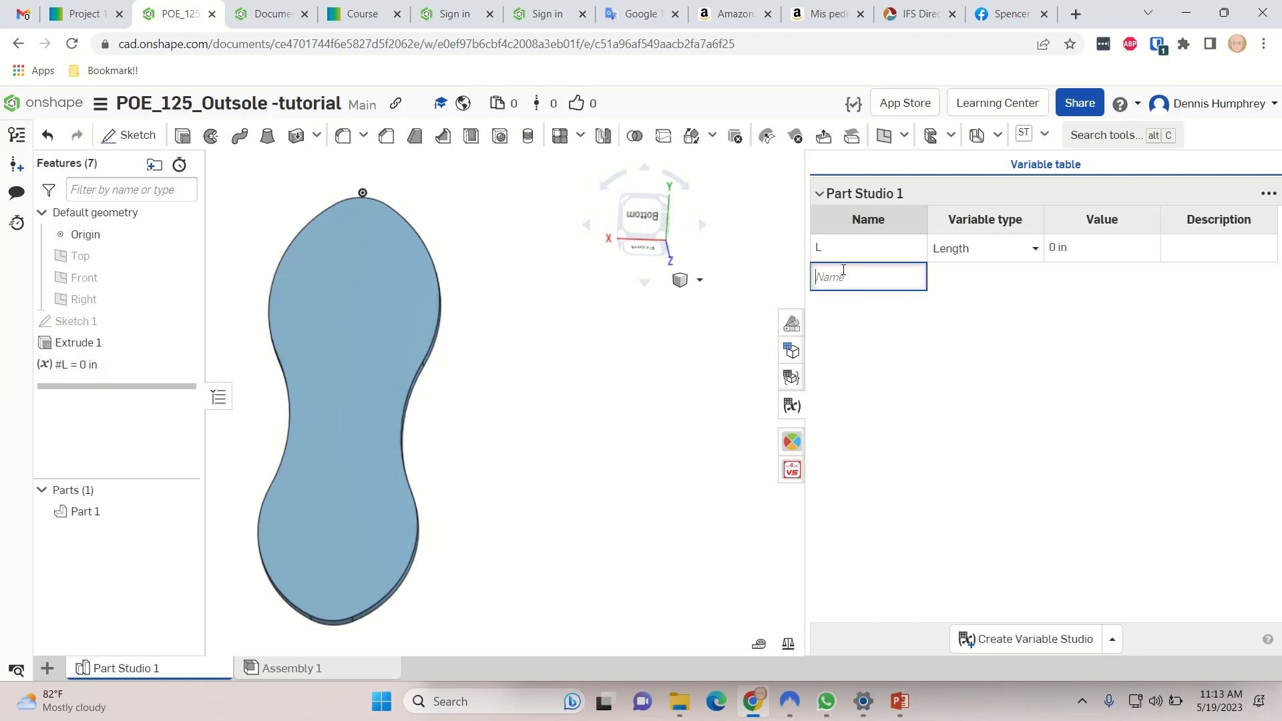
pyautogui.write('W')
pyautogui.press('Return')
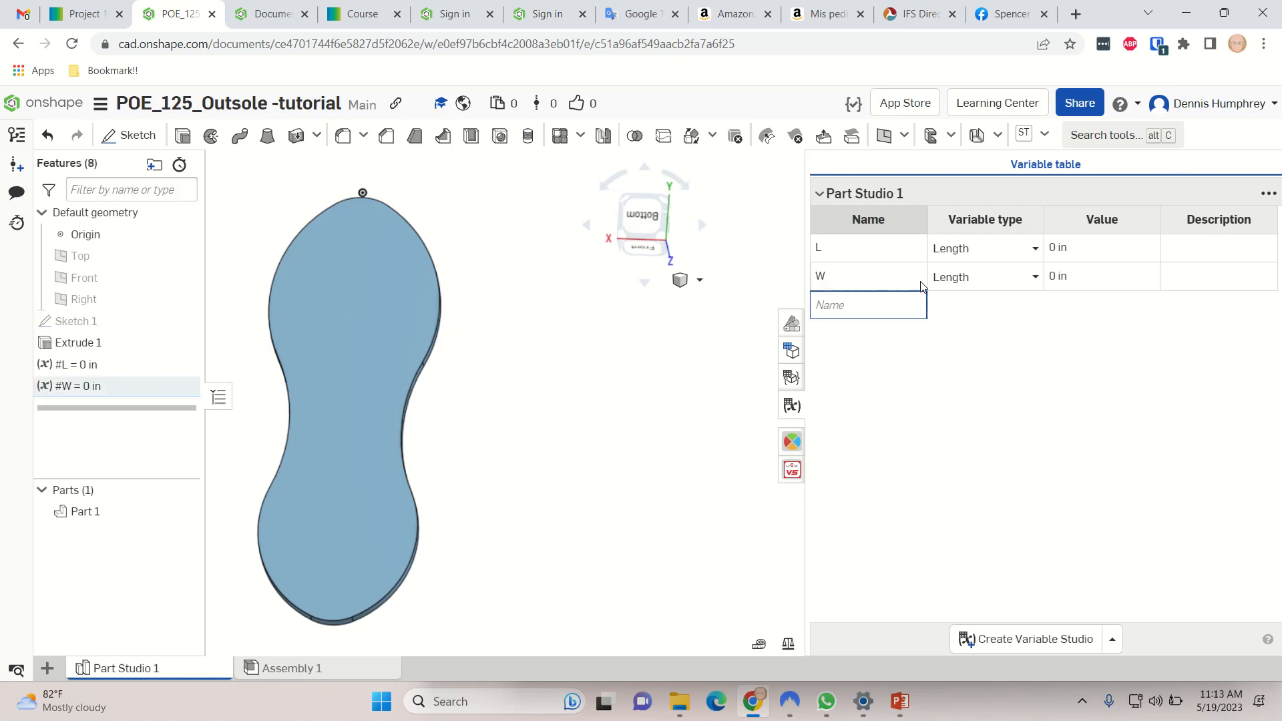
pyautogui.click(943, 280)
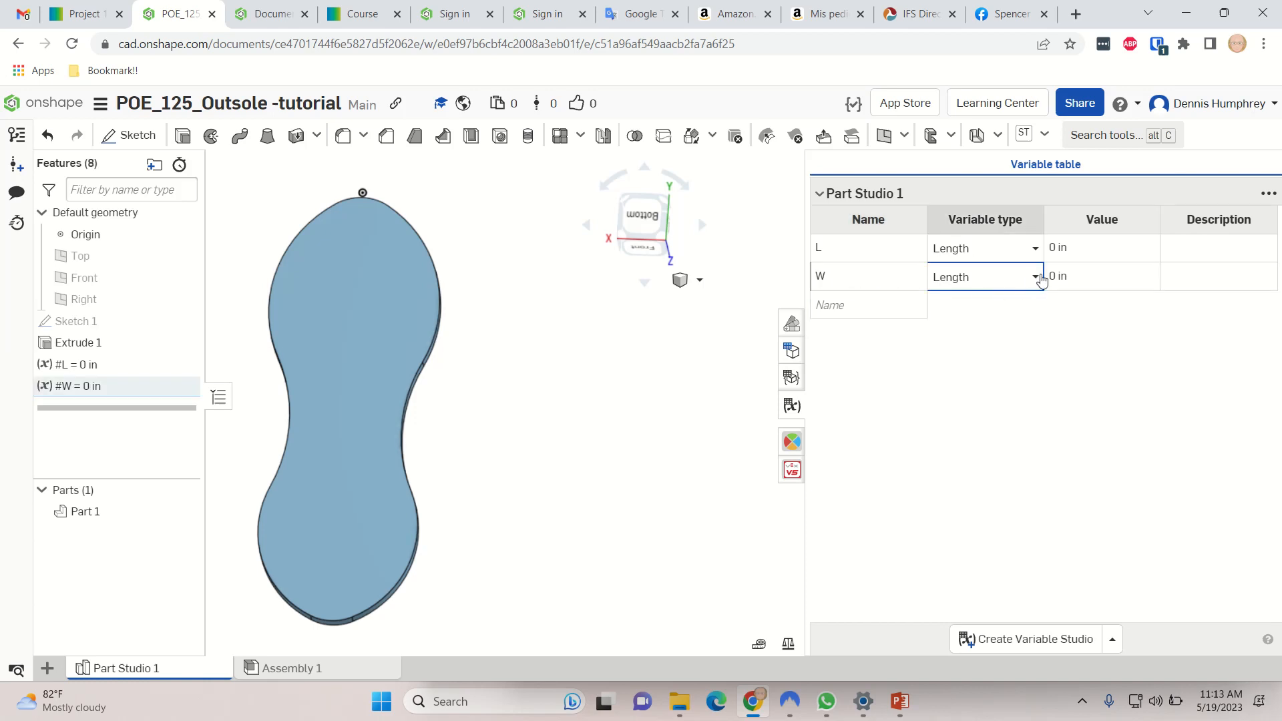
pyautogui.click(1038, 277)
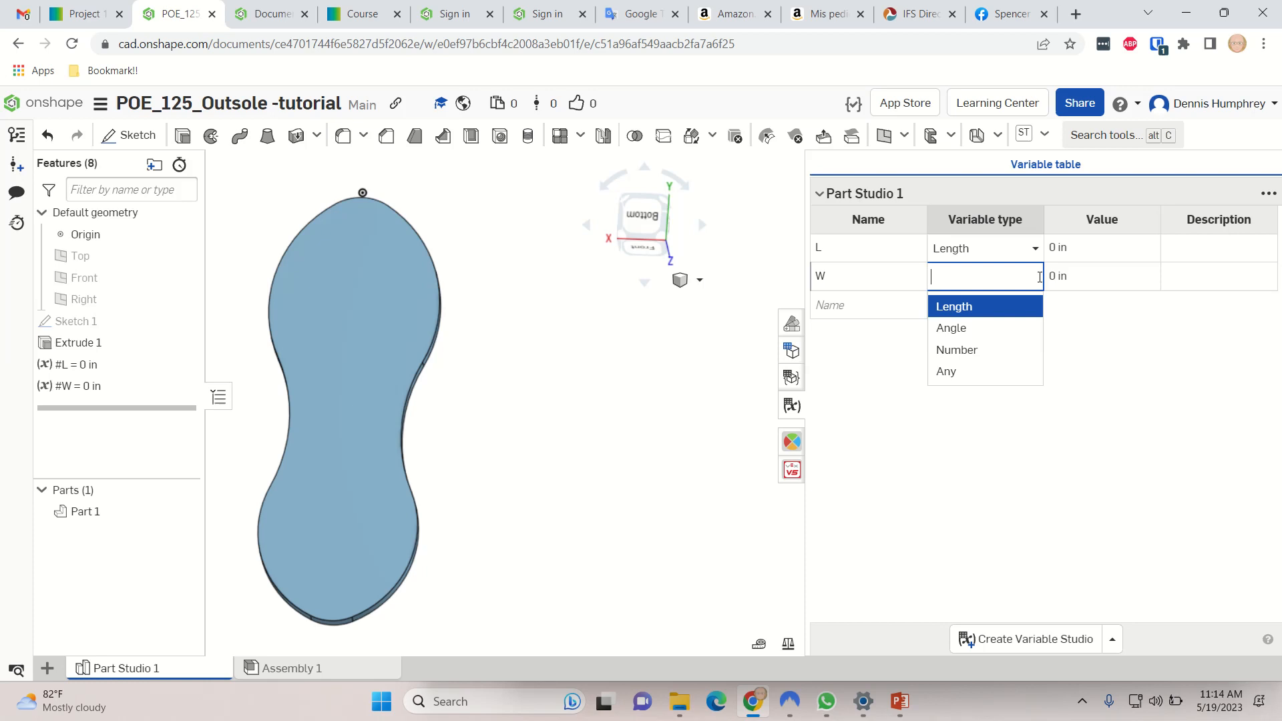
pyautogui.click(981, 306)
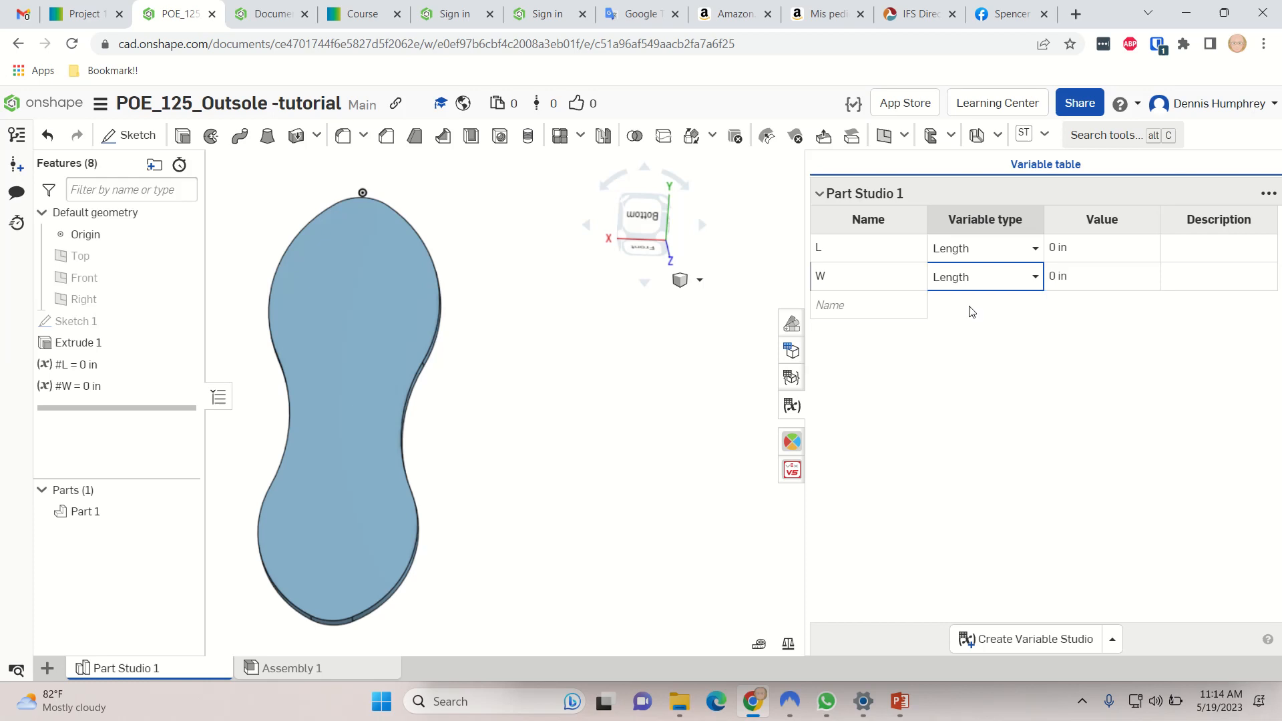
# - Set variable L to 9 in and W to 3 in, and move both above Sketch 1 in the feature order
pyautogui.click(1058, 249)
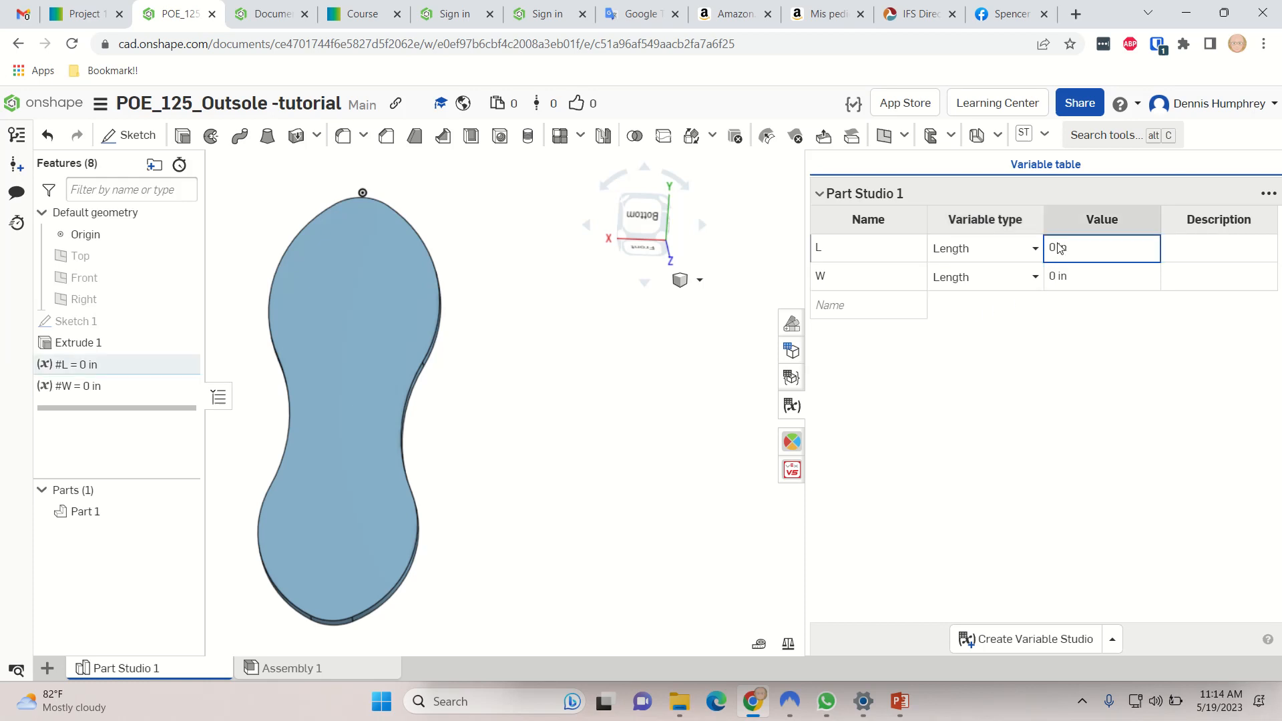
pyautogui.write('9')
pyautogui.click(1061, 278)
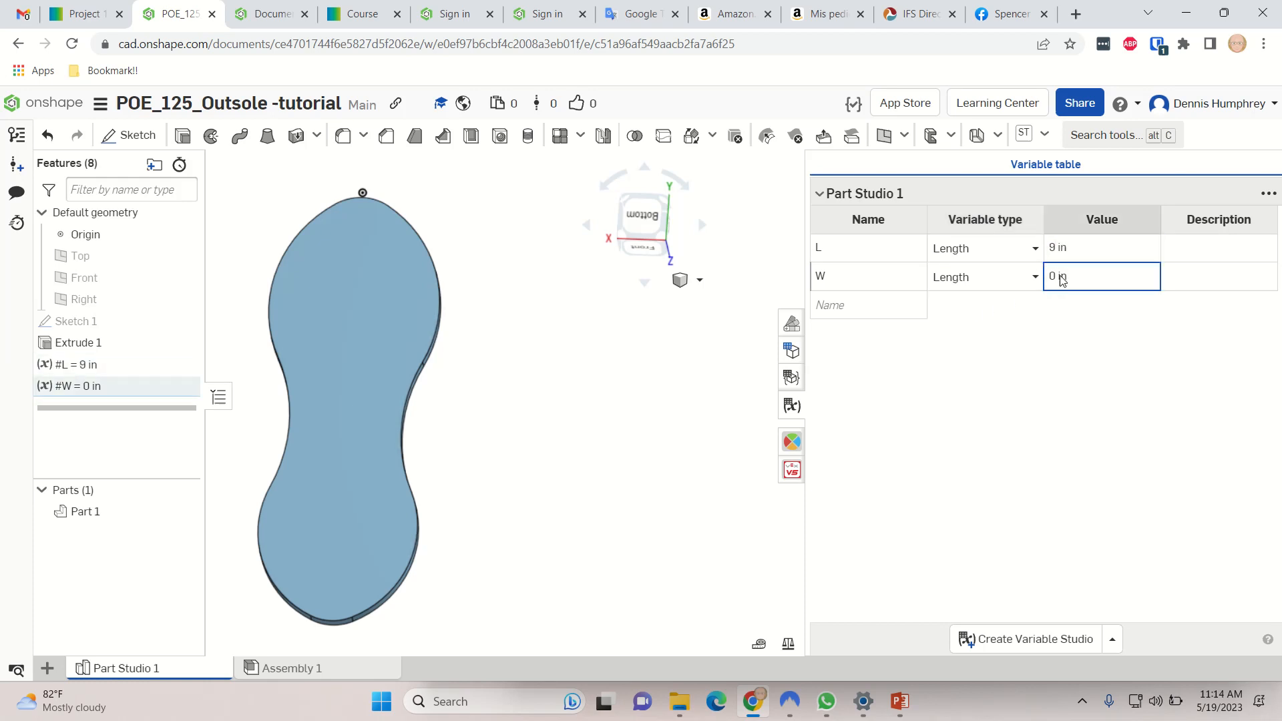
pyautogui.write('3')
pyautogui.press('Return')
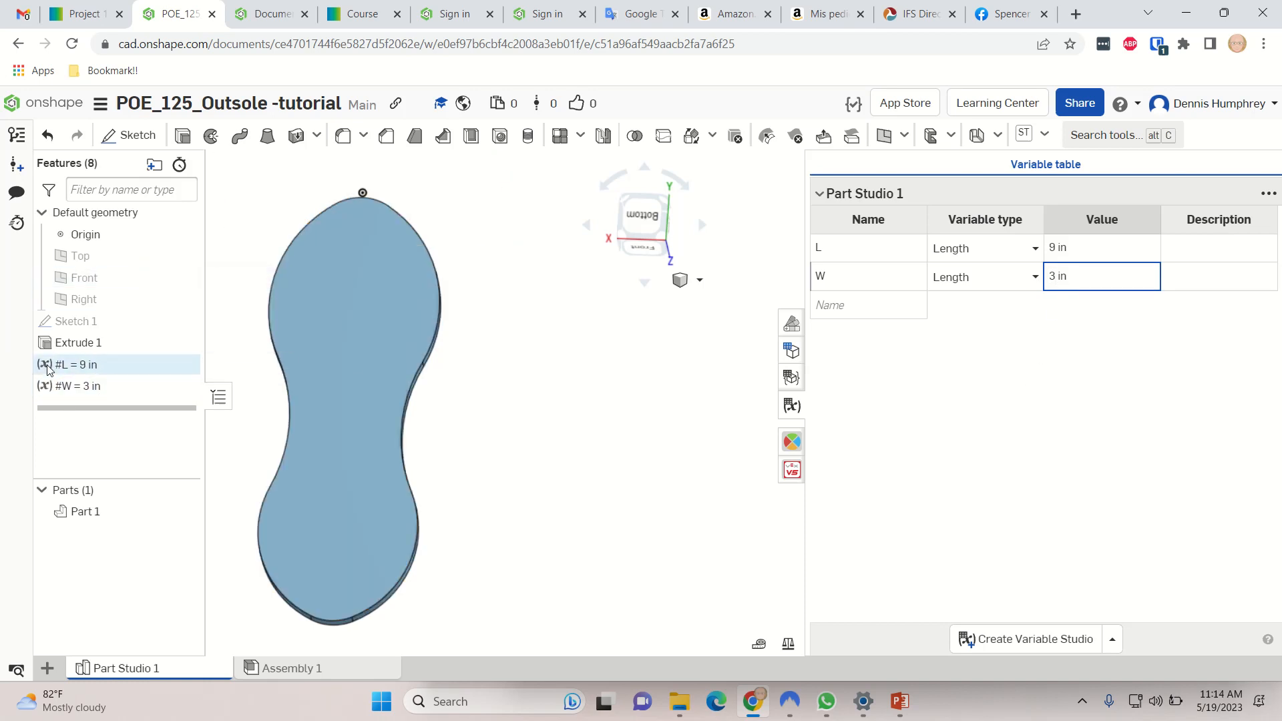
pyautogui.moveTo(47, 369); pyautogui.dragTo(44, 318)
pyautogui.moveTo(44, 386); pyautogui.dragTo(39, 341)
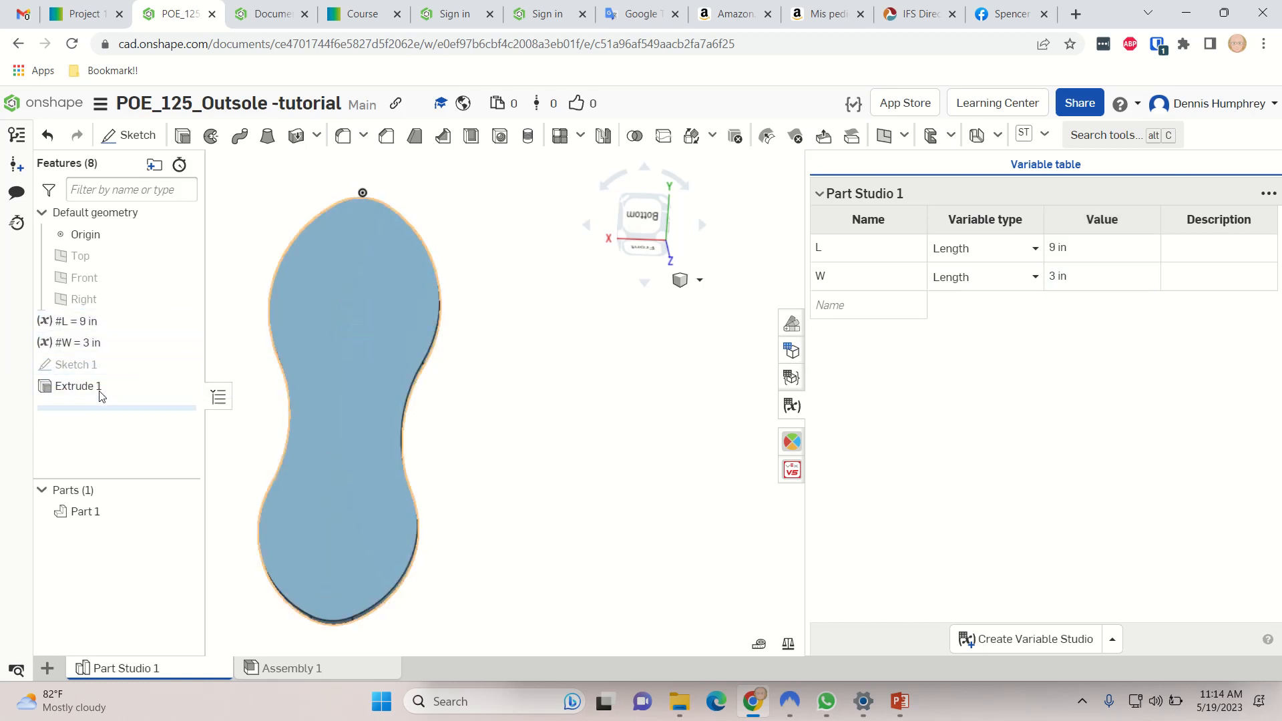
# - Edit Sketch 1 and set the outsole's overall length dimension to the variable #L
pyautogui.doubleClick(78, 366)
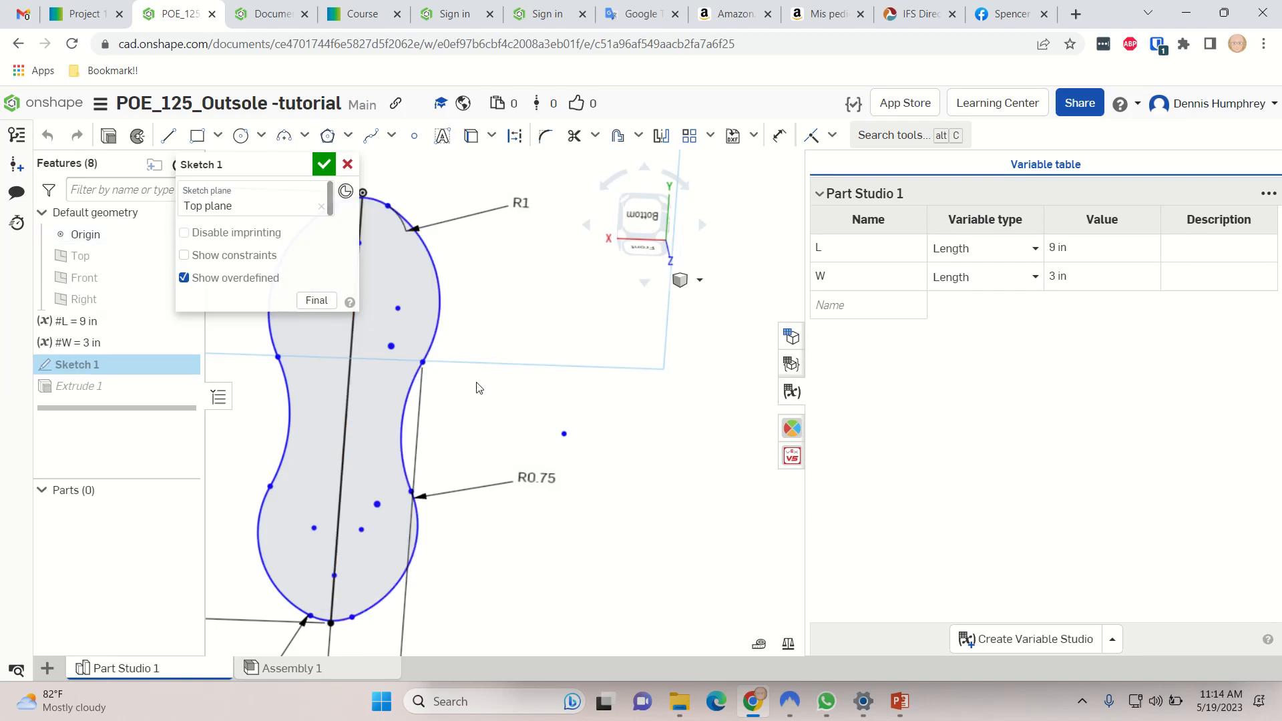
pyautogui.moveTo(481, 380); pyautogui.dragTo(635, 395, button='middle')
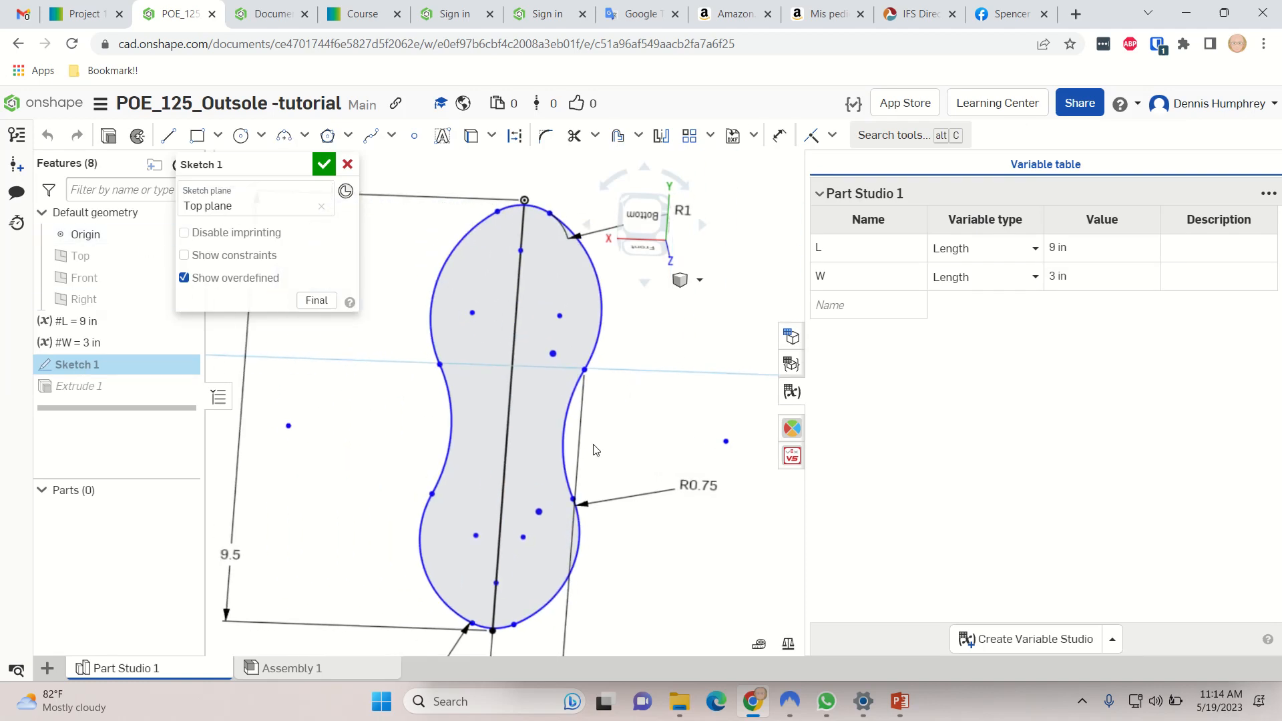
pyautogui.scroll(-3, 639, 448)
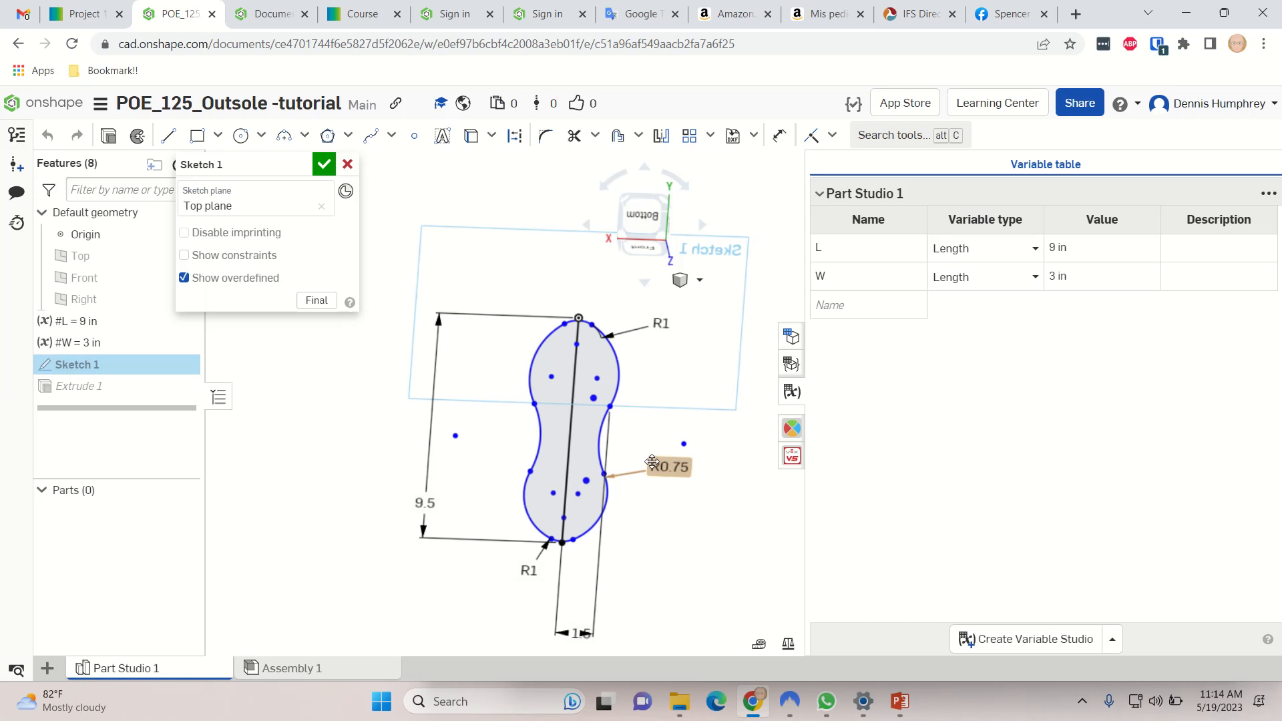
pyautogui.doubleClick(426, 503)
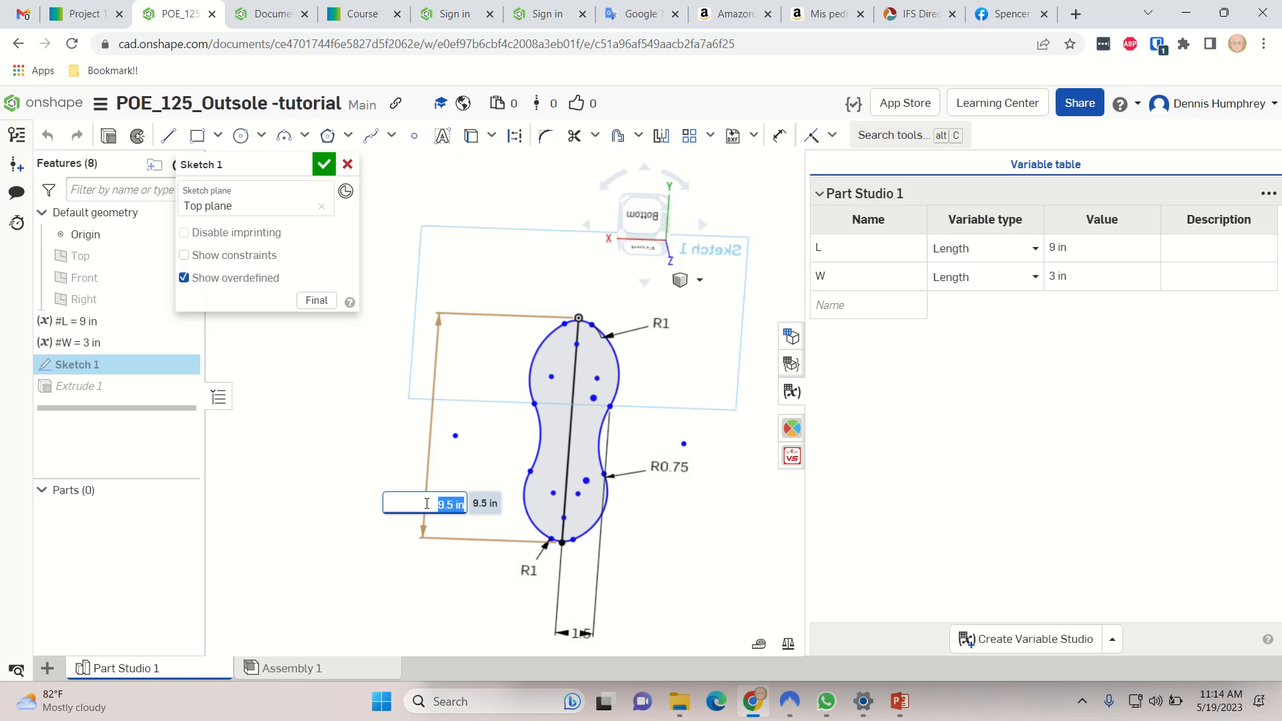
pyautogui.write('#')
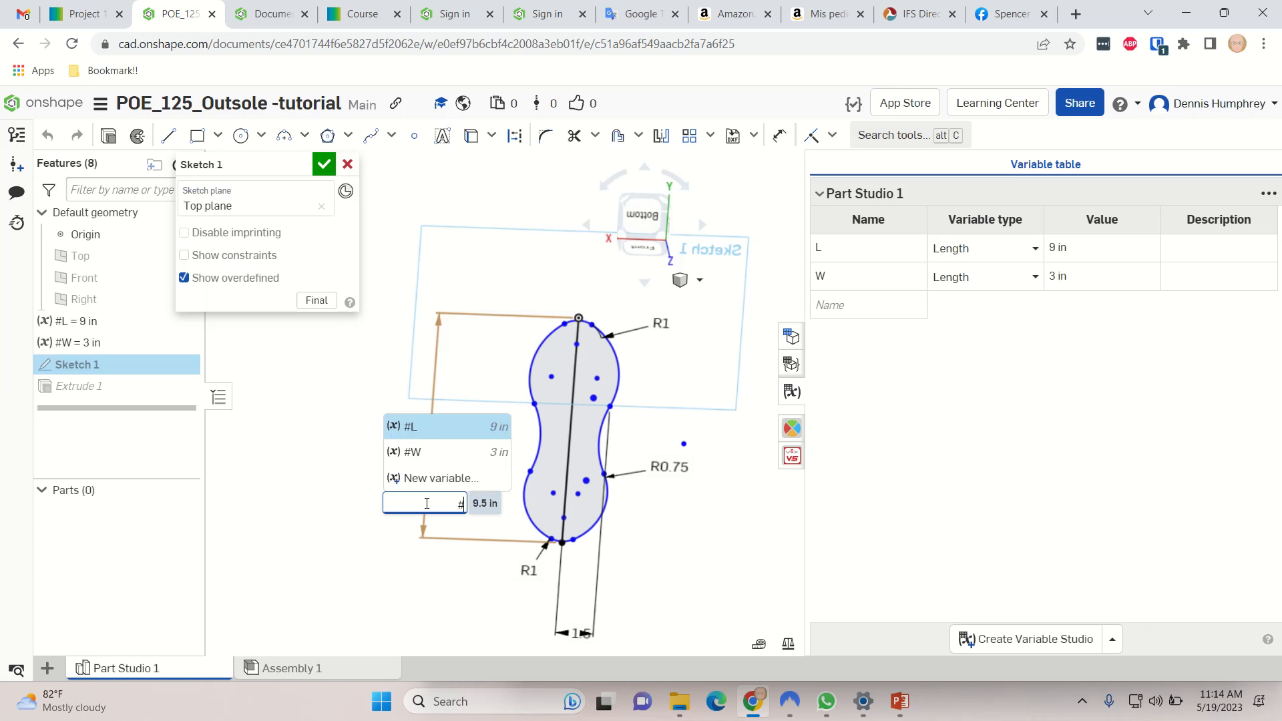
pyautogui.write('L')
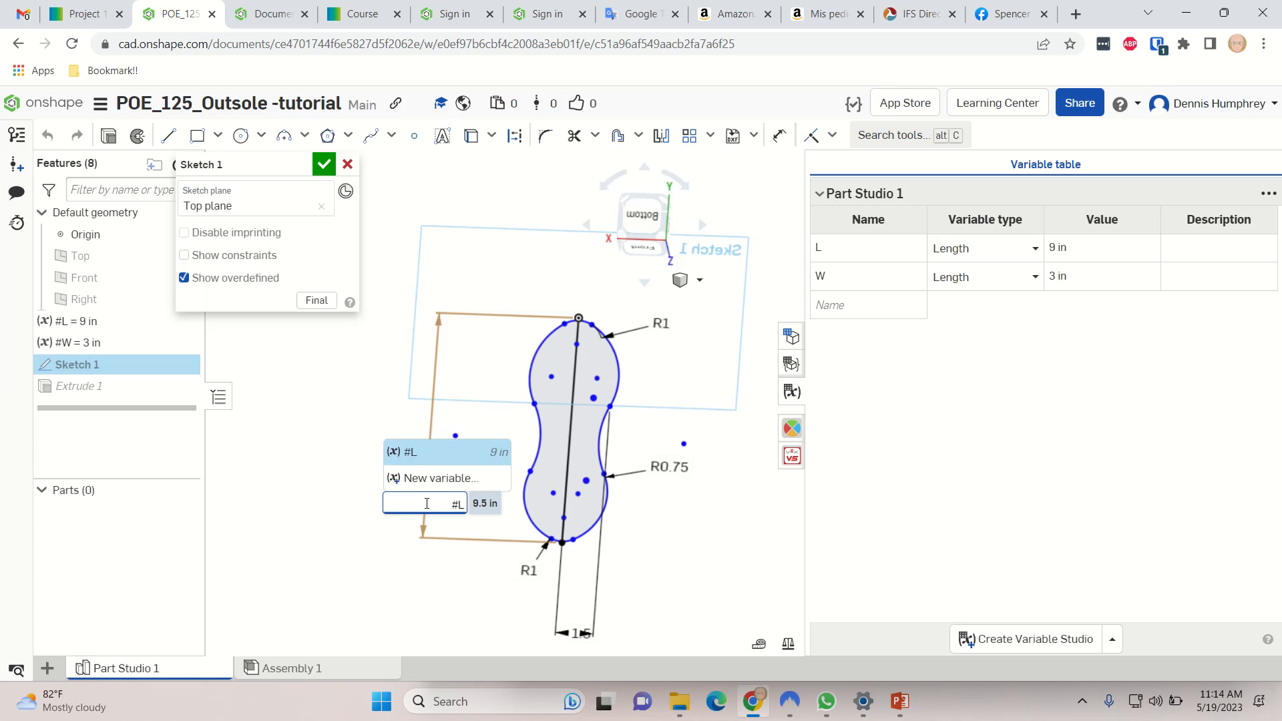
pyautogui.press('Return')
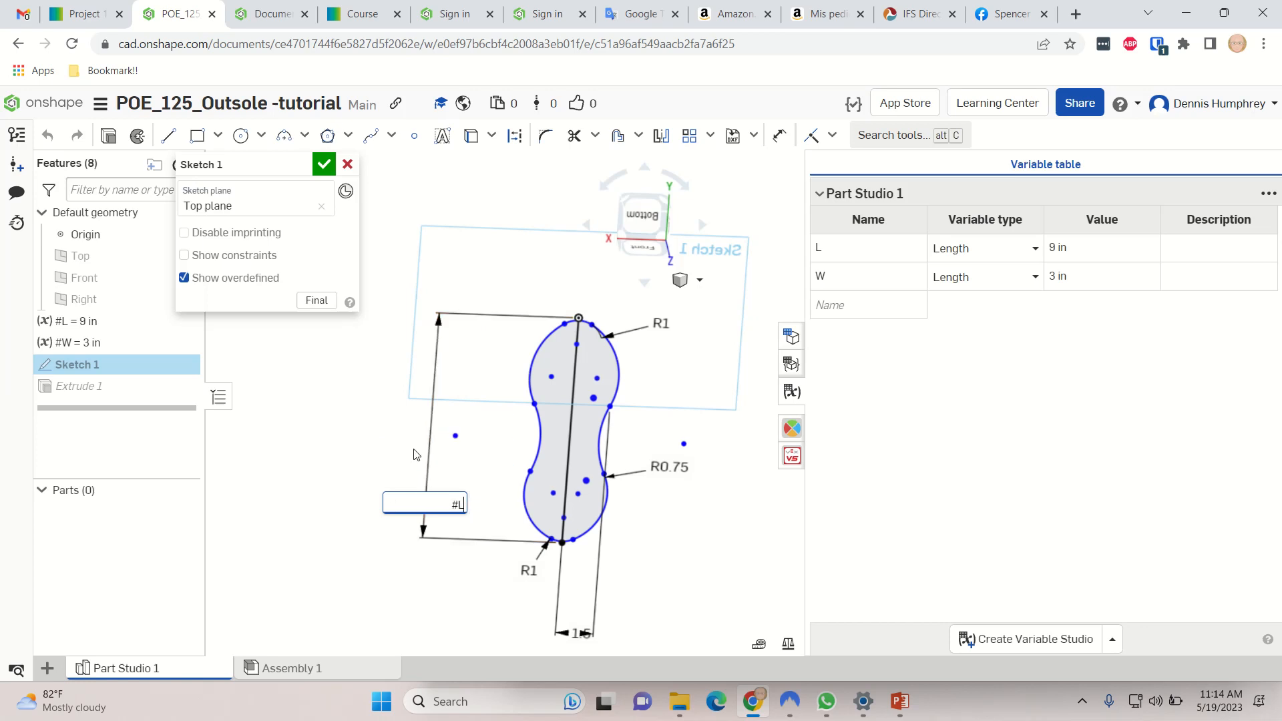
pyautogui.click(432, 562)
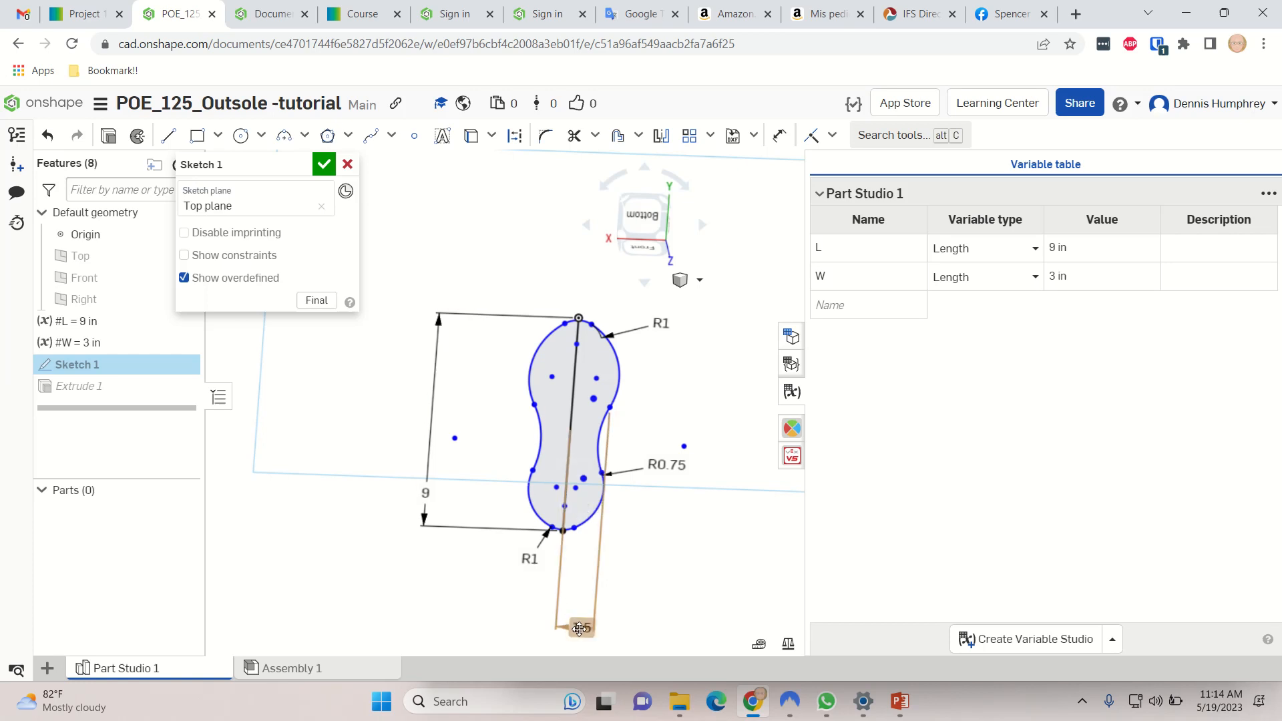
# - Try setting the outsole's half-width dimension in Sketch 1 to the variable #W
pyautogui.doubleClick(579, 628)
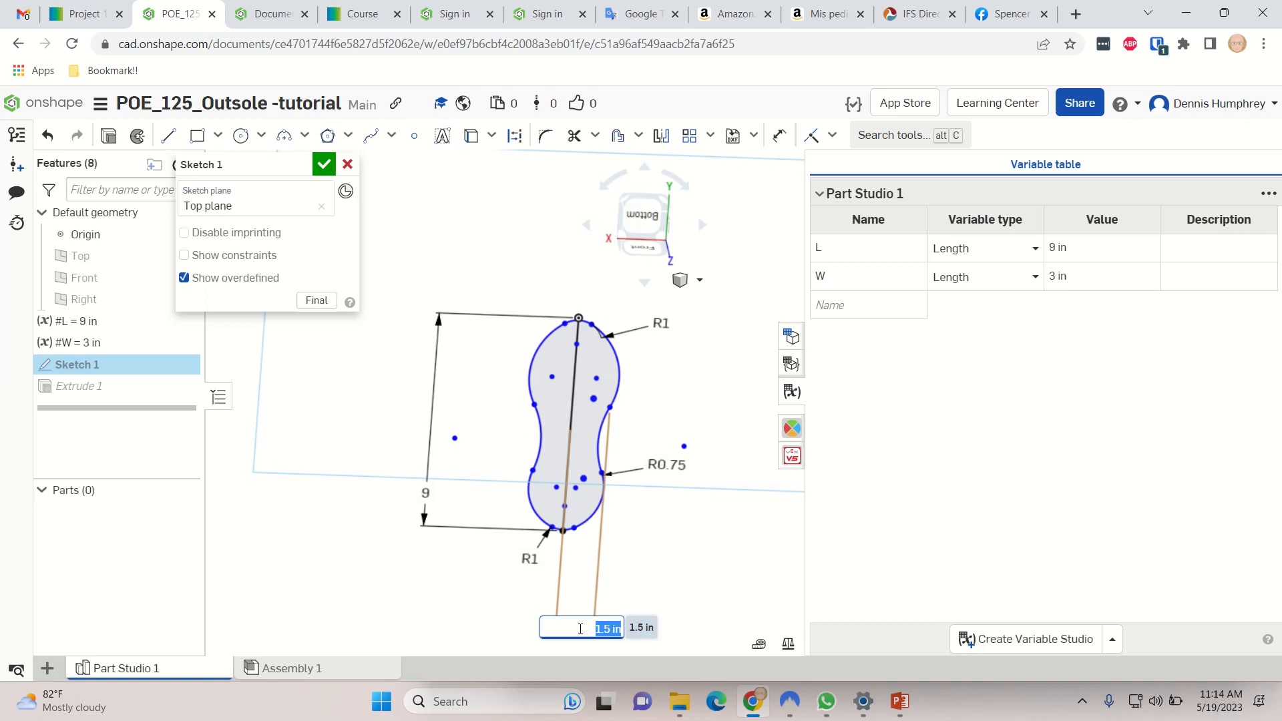
pyautogui.write('#W')
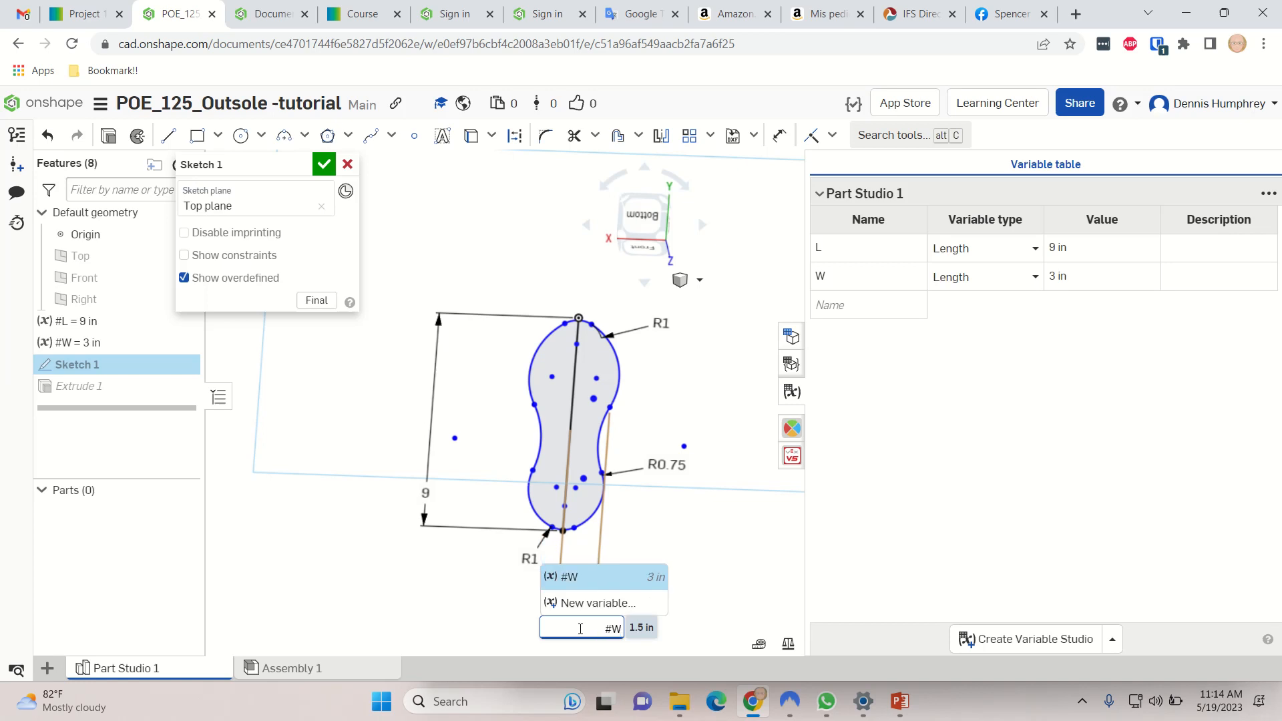
pyautogui.click(564, 578)
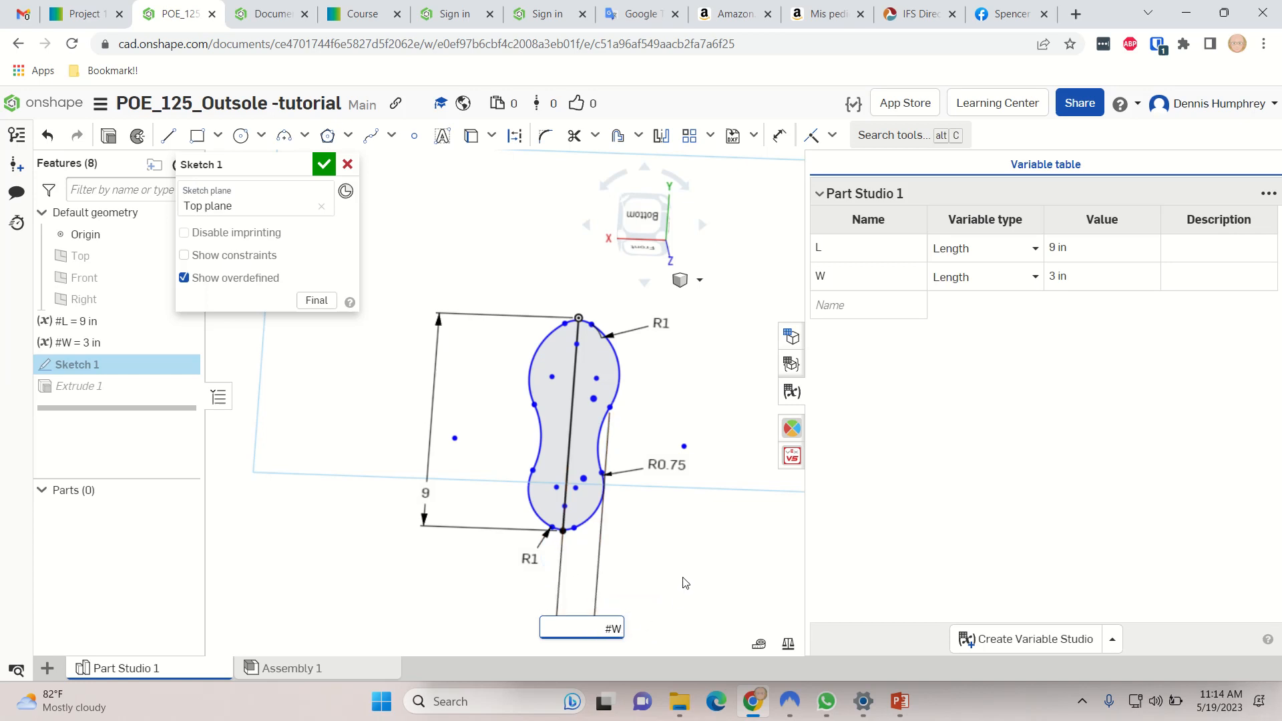
pyautogui.press('Return')
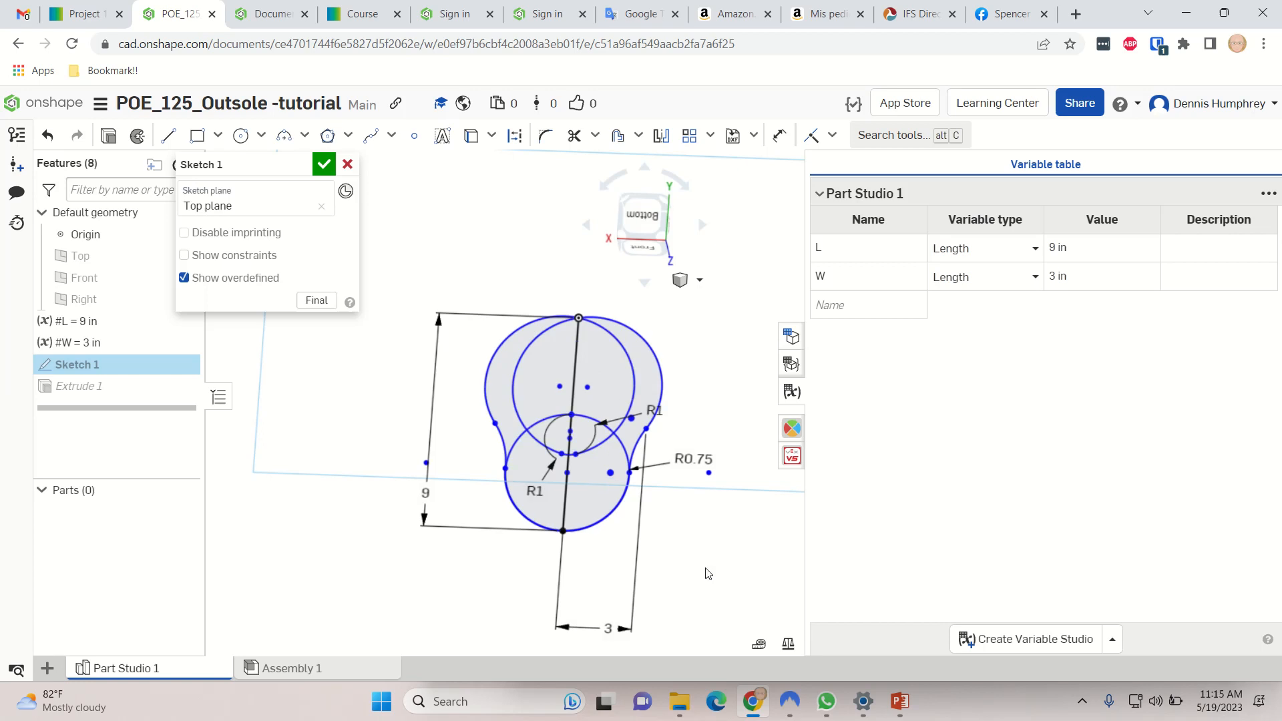
# - Try changing the outsole's half-width dimension from #W to #W/2, and undo the half-width edits
pyautogui.click(1055, 282)
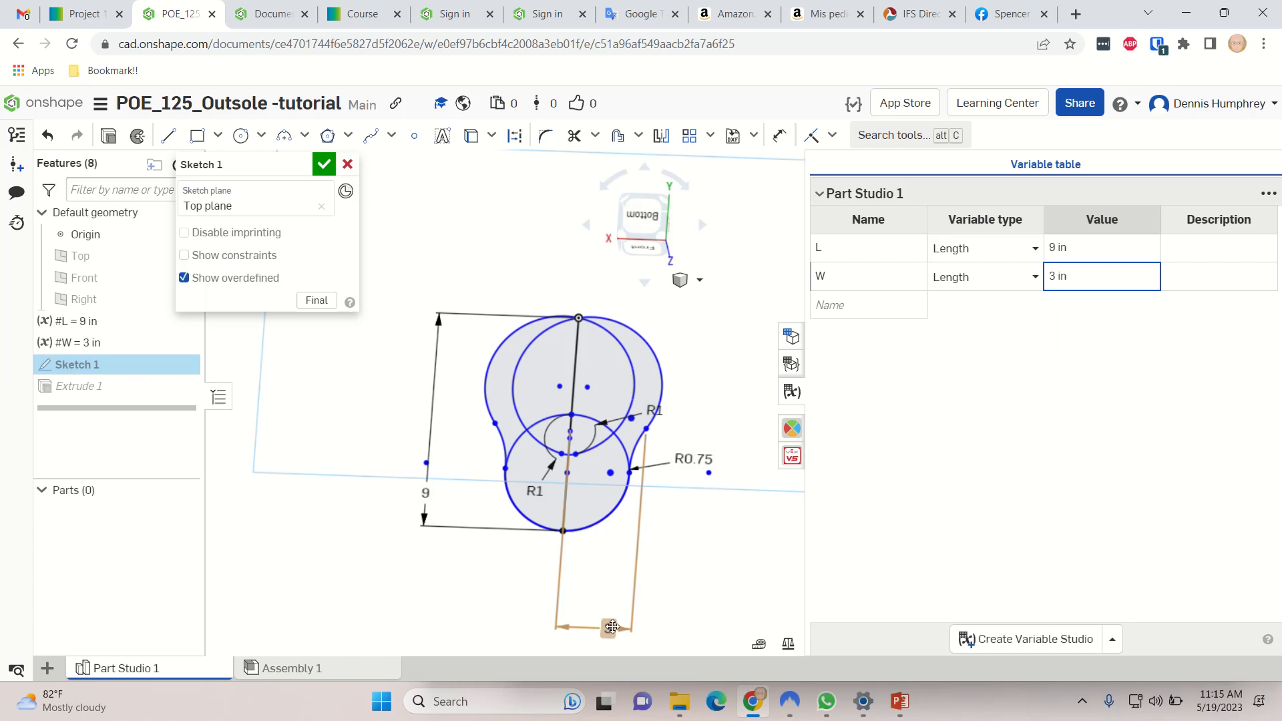
pyautogui.doubleClick(609, 628)
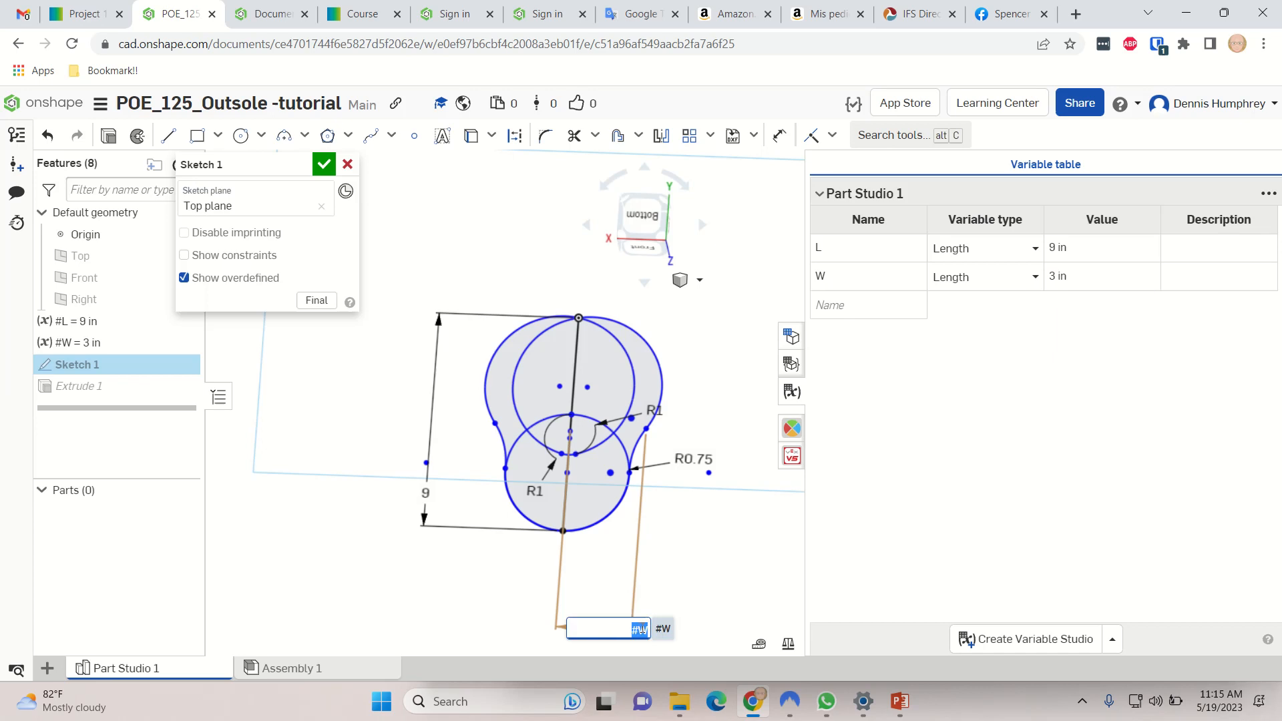
pyautogui.click(647, 629)
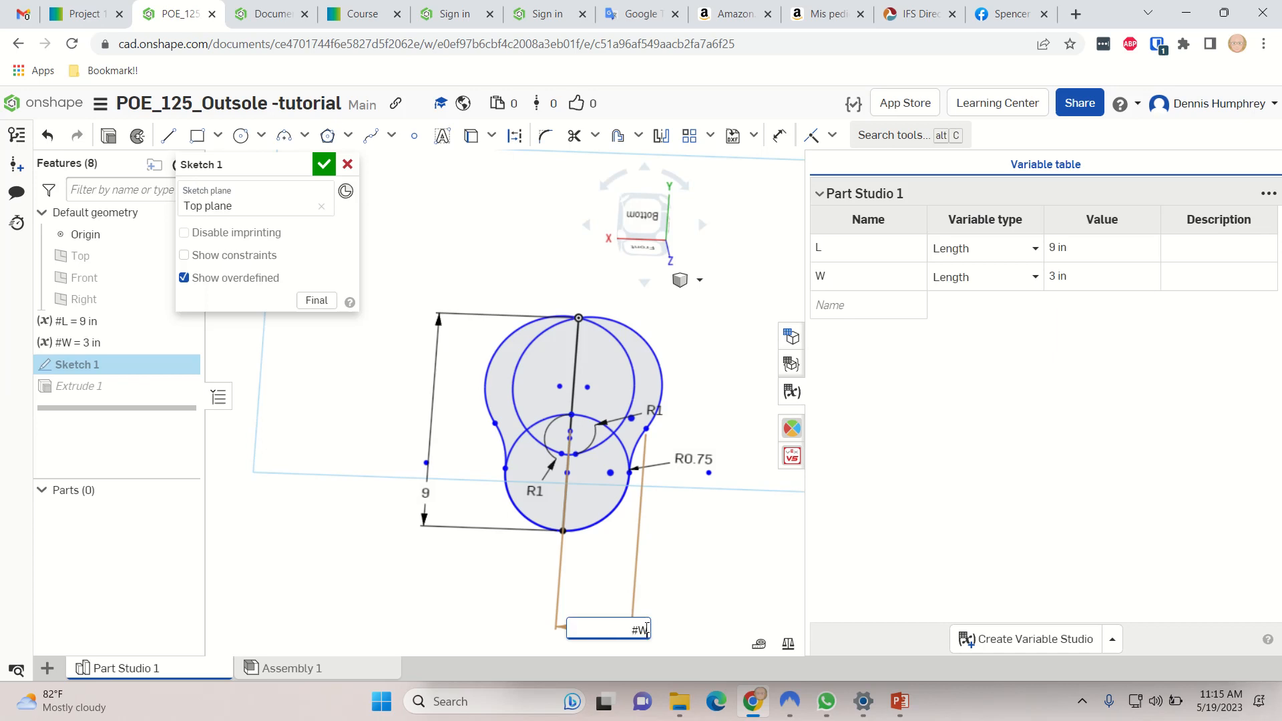
pyautogui.write('/2')
pyautogui.press('Return')
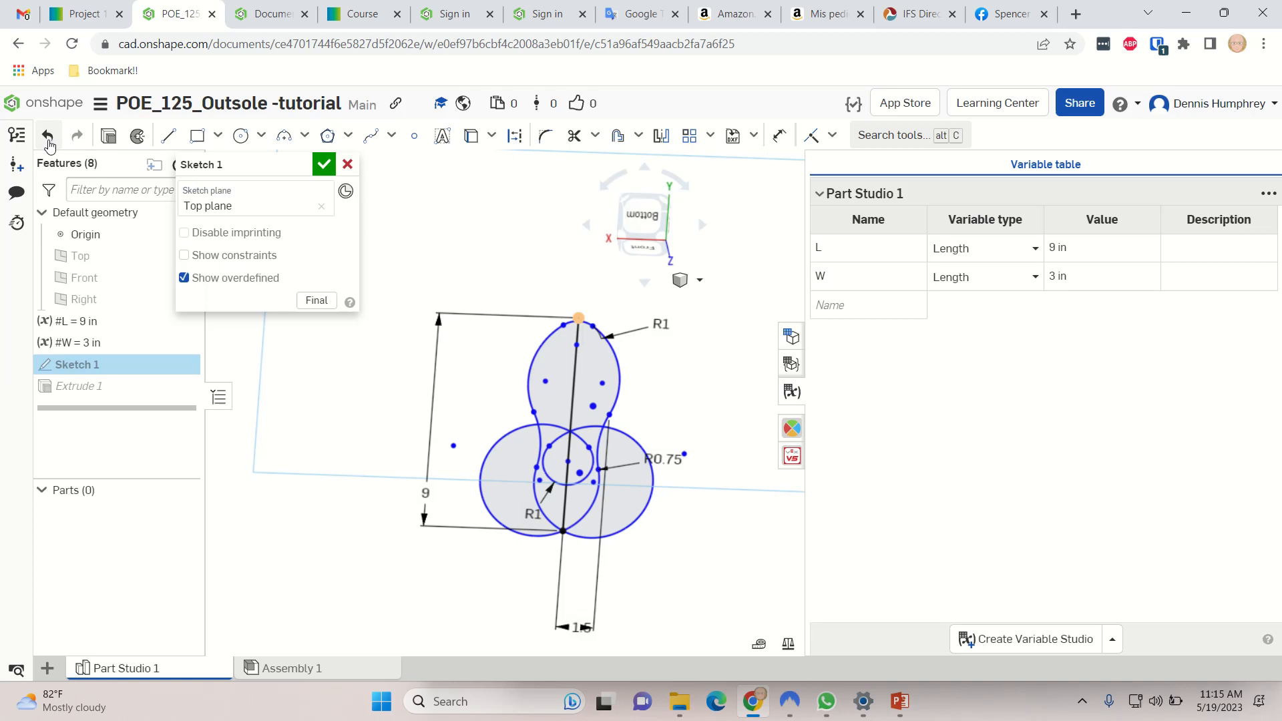
pyautogui.click(47, 136)
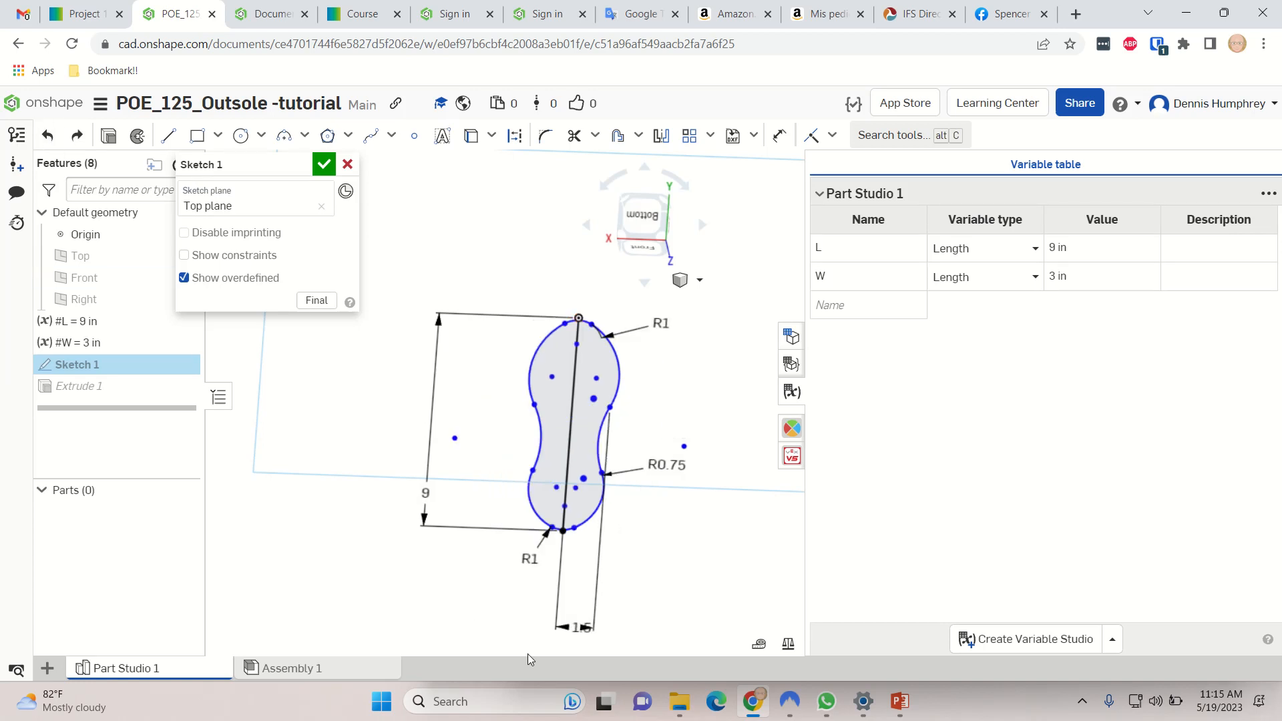
# - Set the outsole's half-width dimension to the expression #W/2, with the variable name in upper case
pyautogui.doubleClick(578, 627)
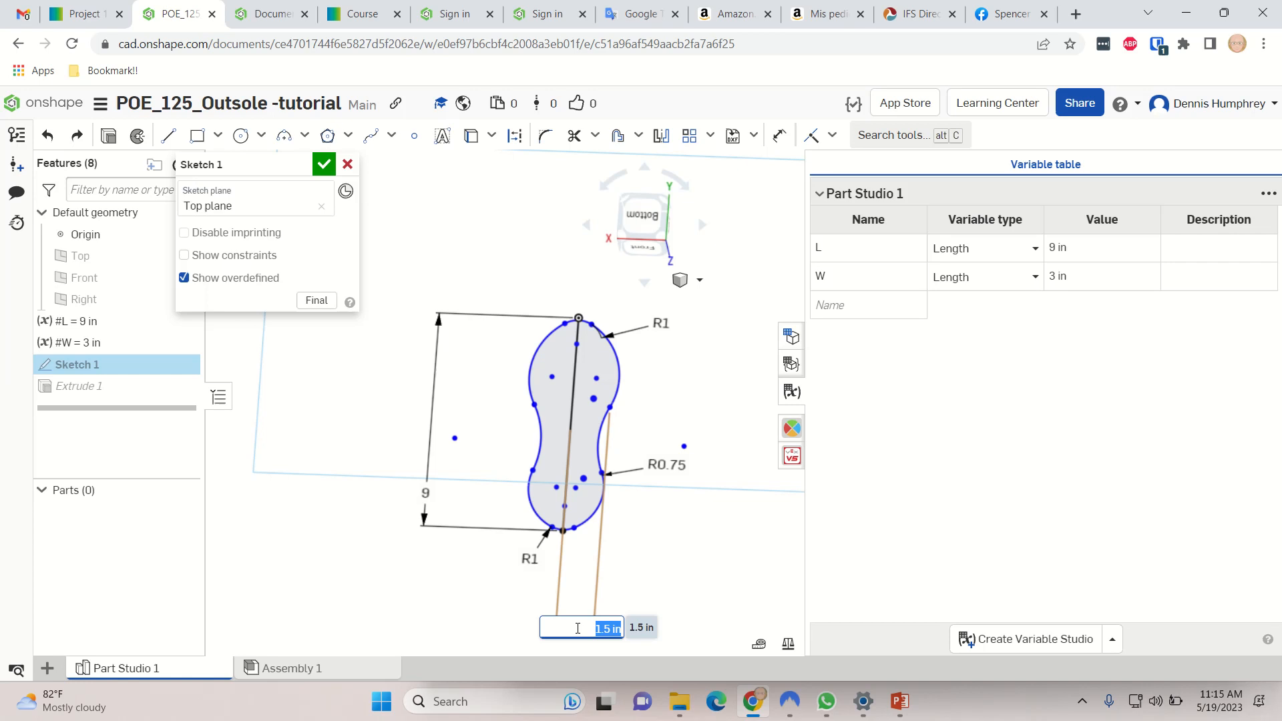
pyautogui.write('#w')
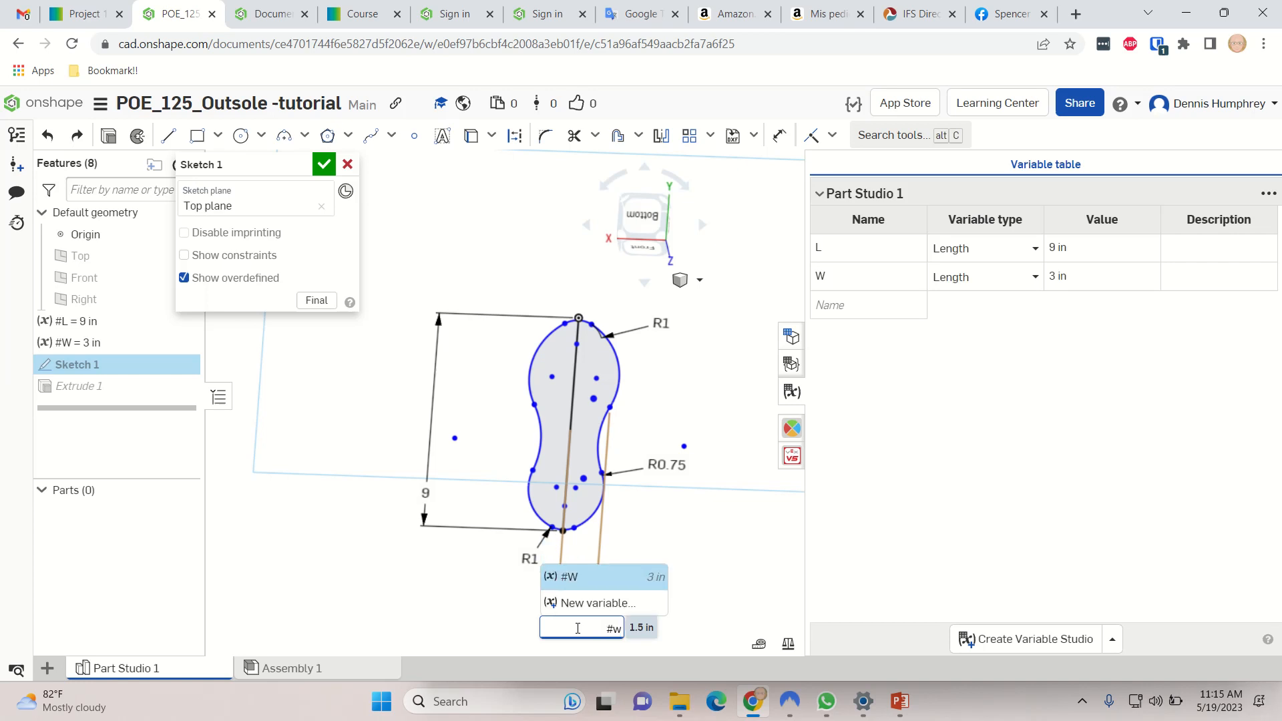
pyautogui.write('/2')
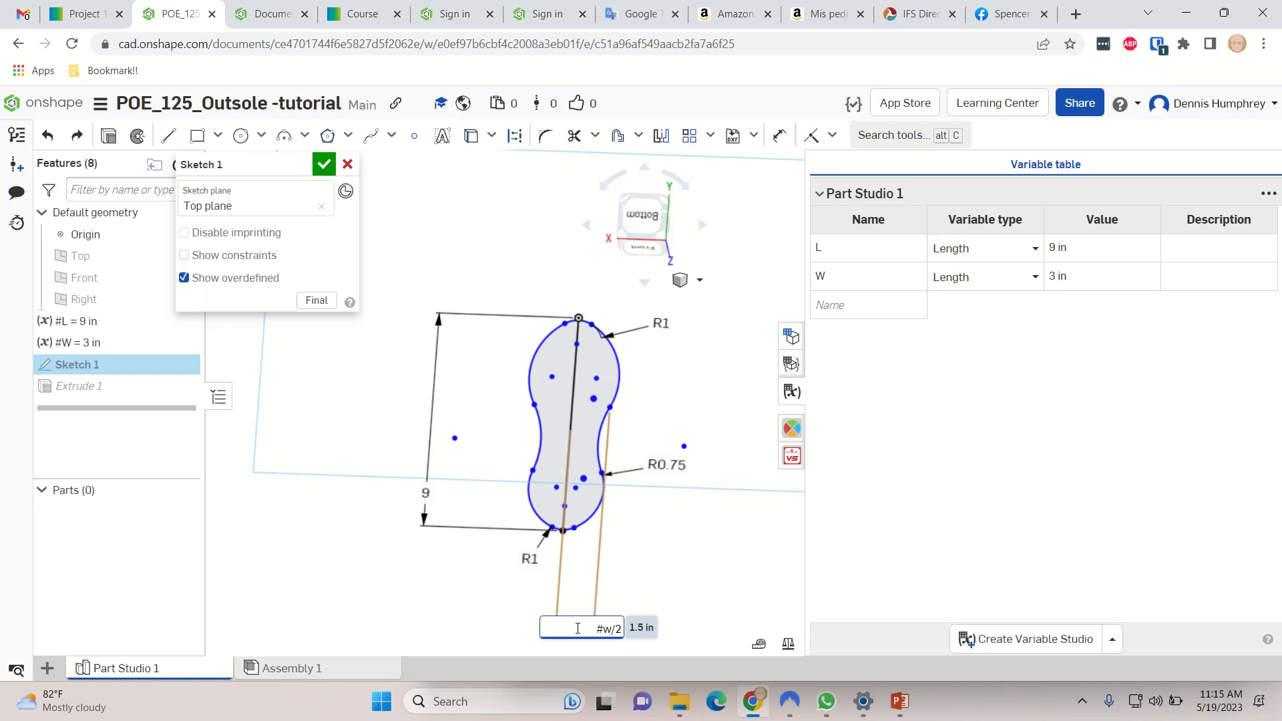
pyautogui.press('Return')
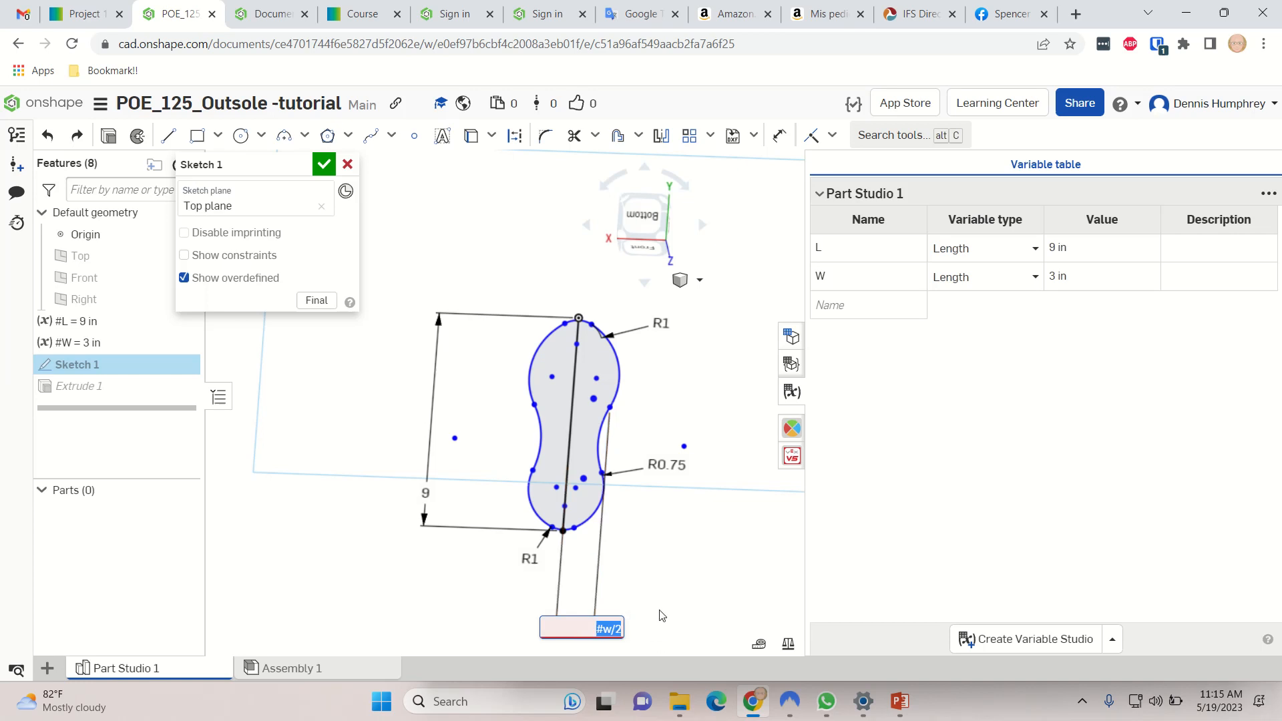
pyautogui.moveTo(606, 634)
pyautogui.press('BackSpace')
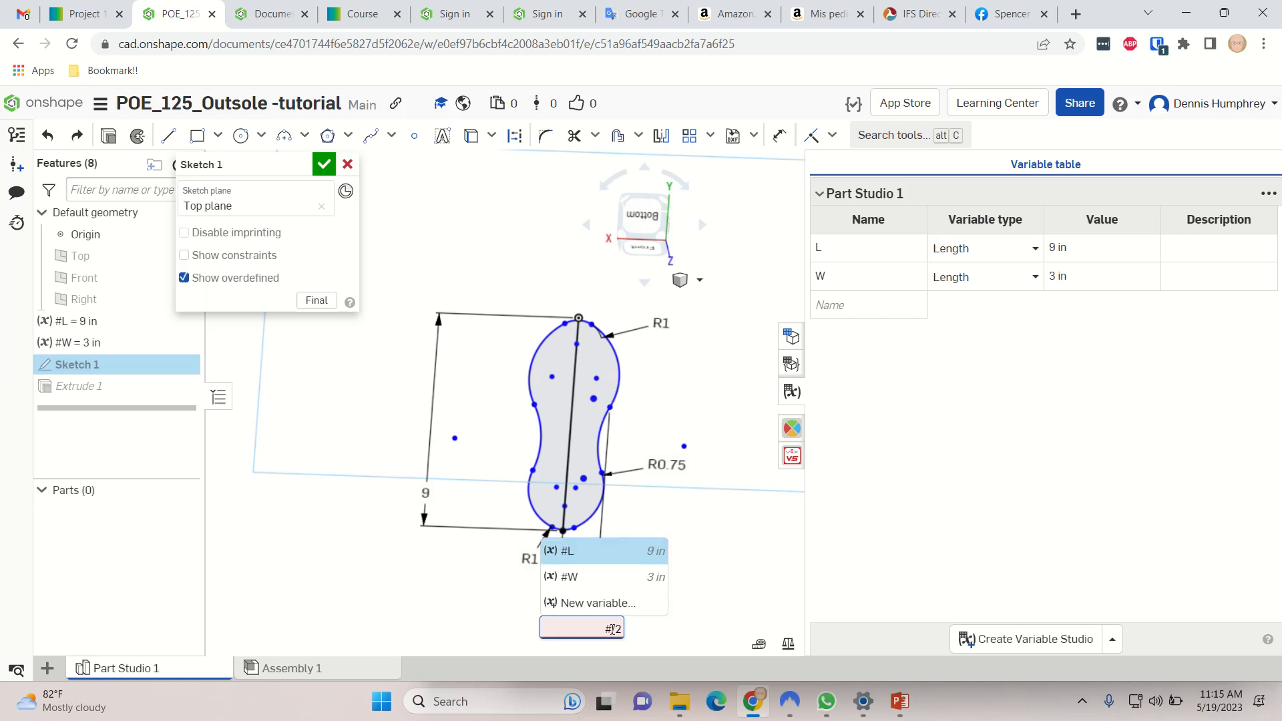
pyautogui.write('W')
pyautogui.press('Return')
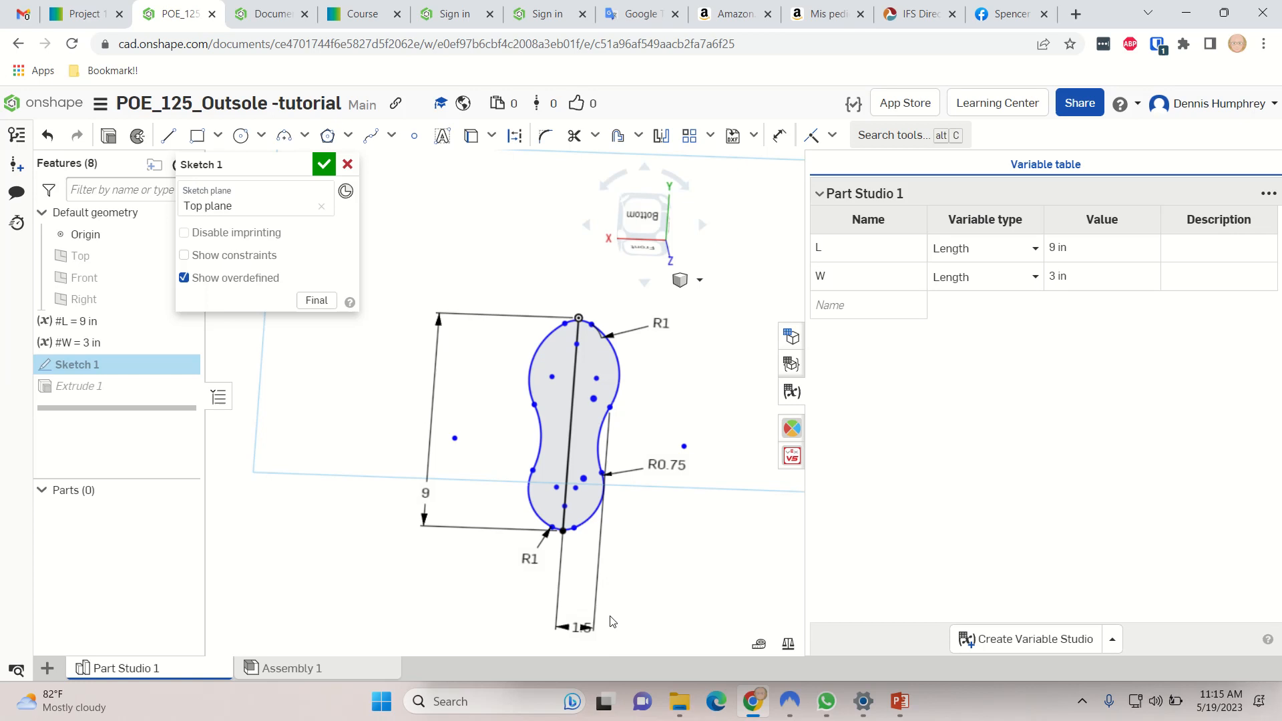
# - Re-enter the half-width expression by picking variable #W and appending /2, and check the stored expression
pyautogui.doubleClick(578, 627)
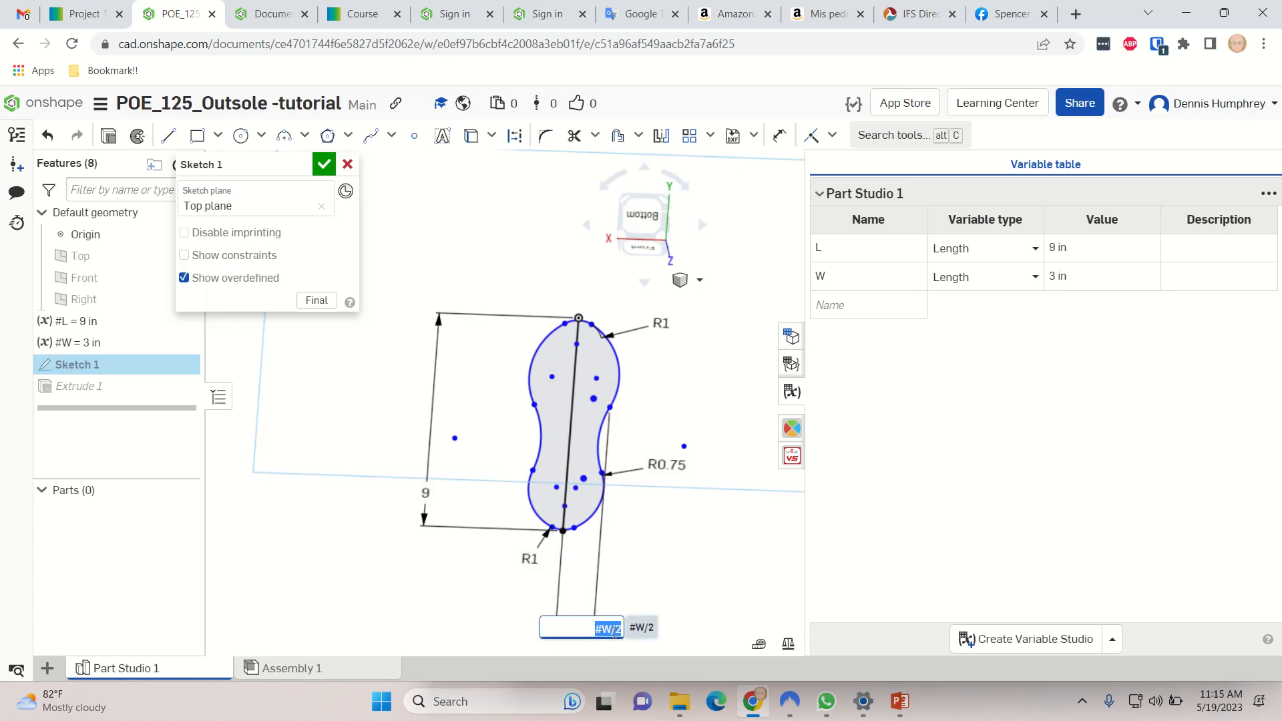
pyautogui.click(616, 629)
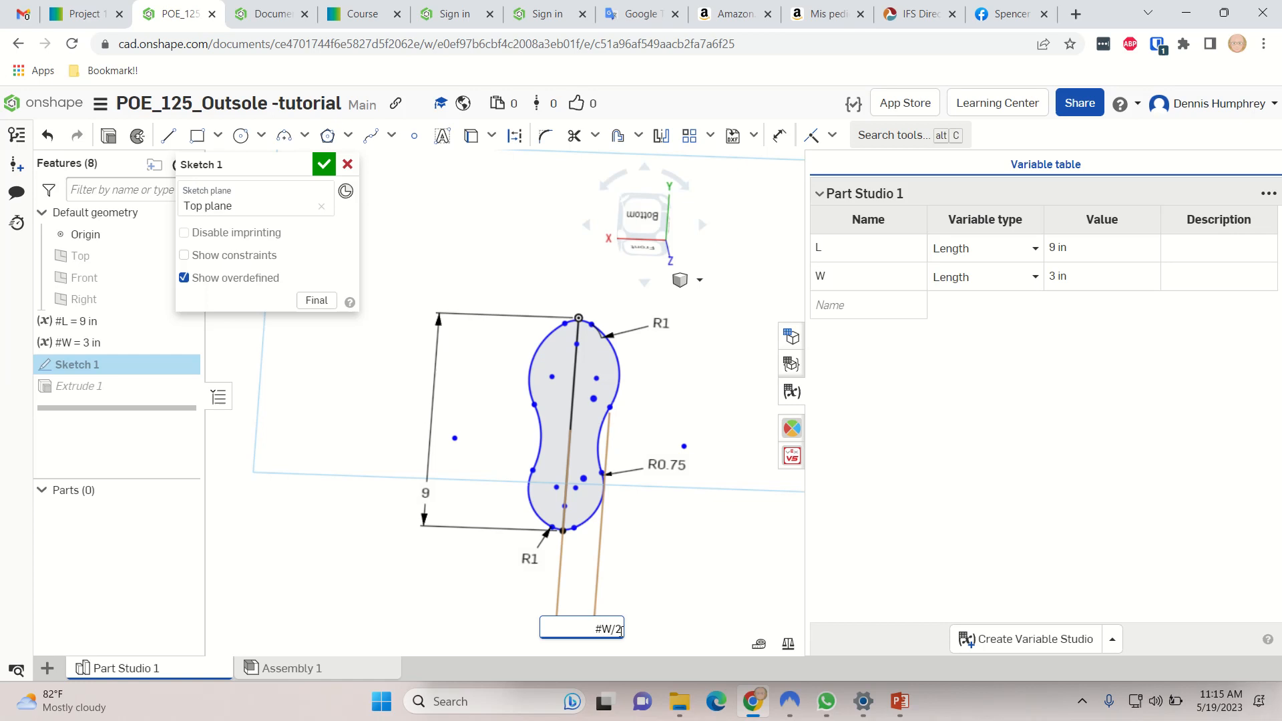
pyautogui.press('BackSpace')
pyautogui.press('BackSpace')
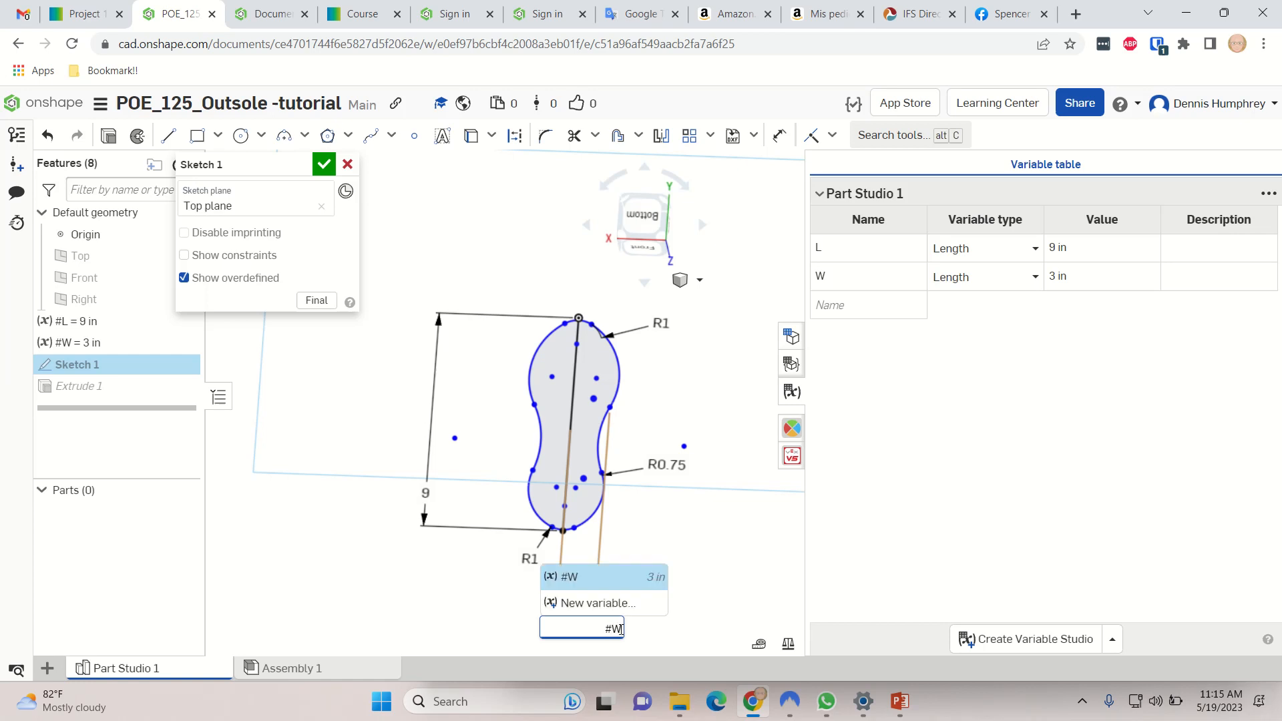
pyautogui.click(569, 576)
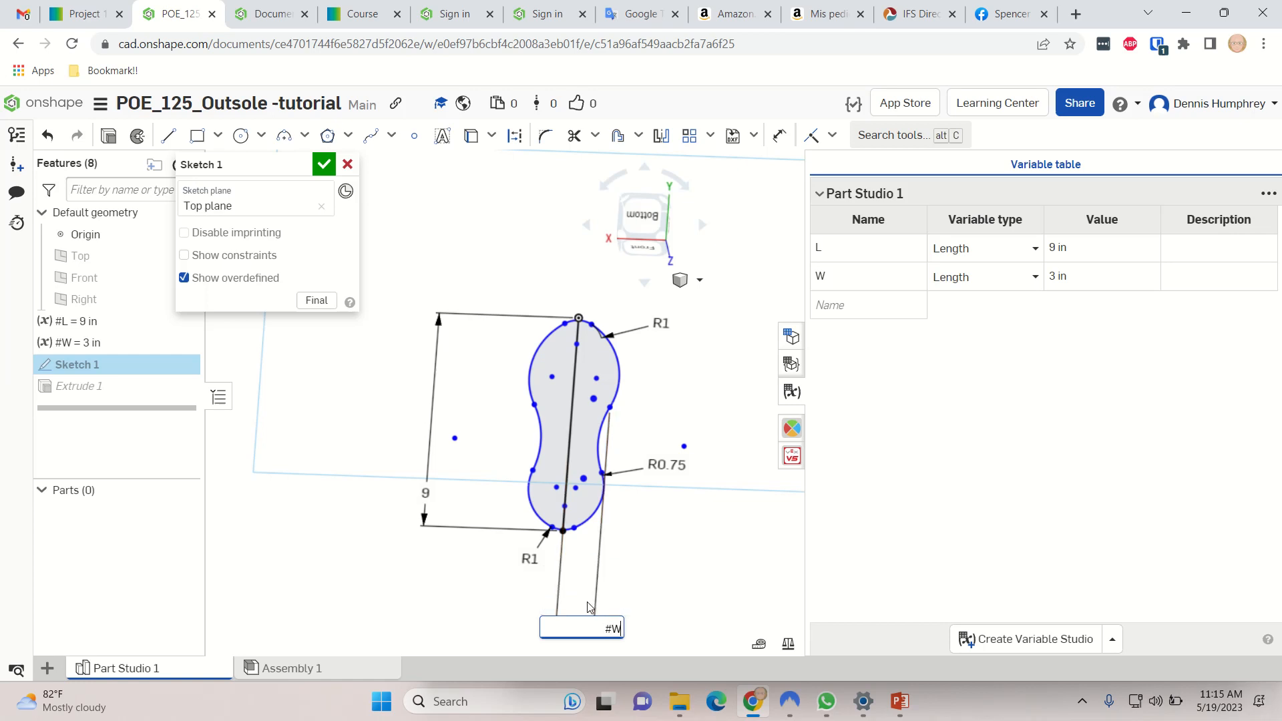
pyautogui.write('/2')
pyautogui.moveTo(688, 714)
pyautogui.press('Return')
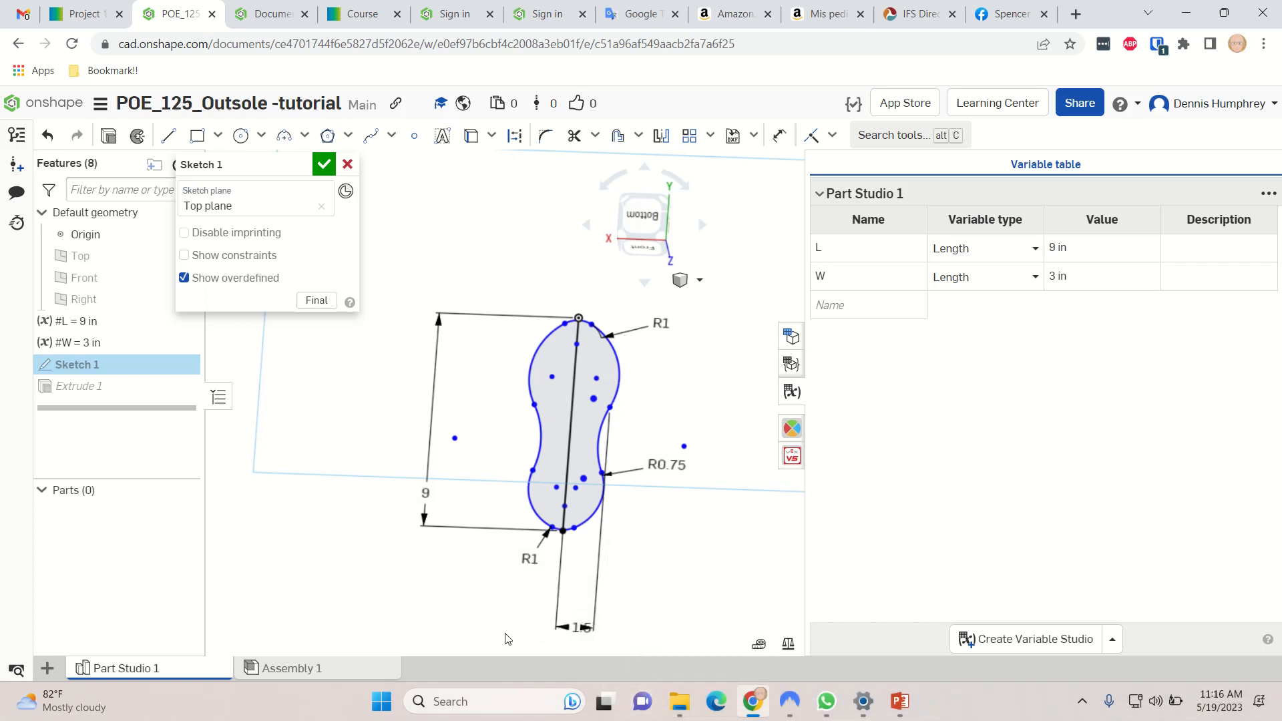
pyautogui.doubleClick(581, 629)
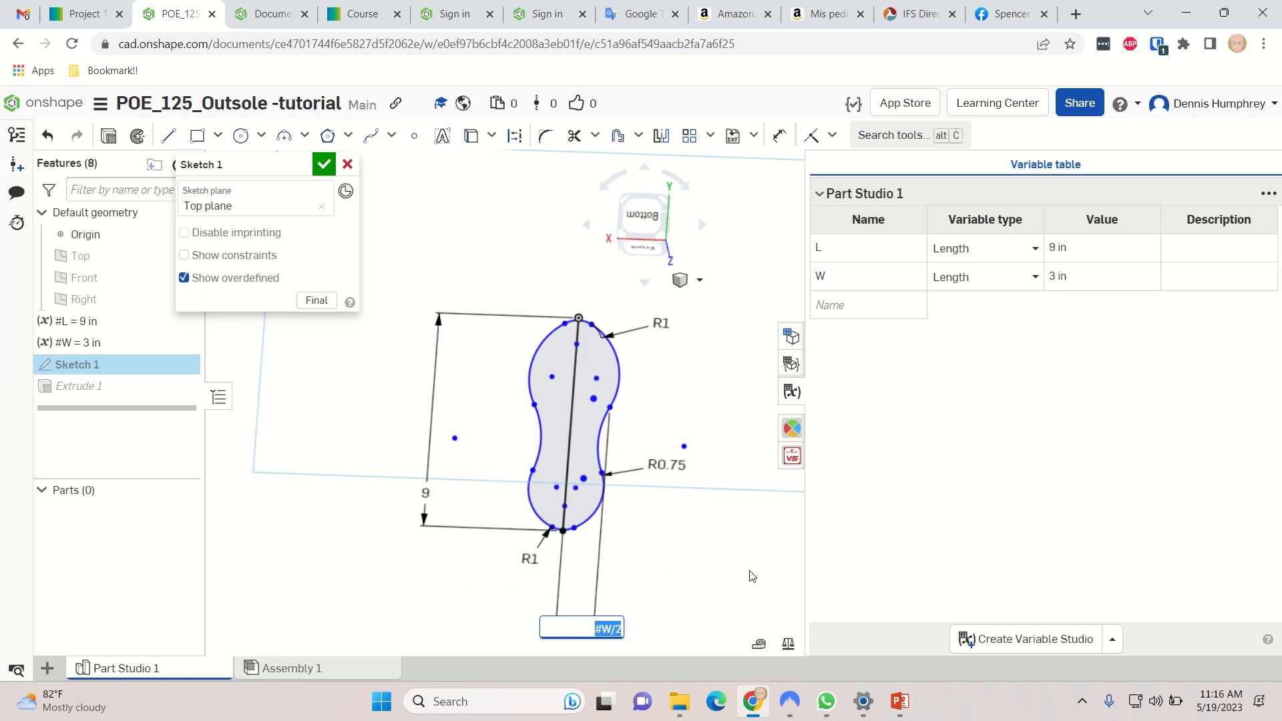
pyautogui.press('Return')
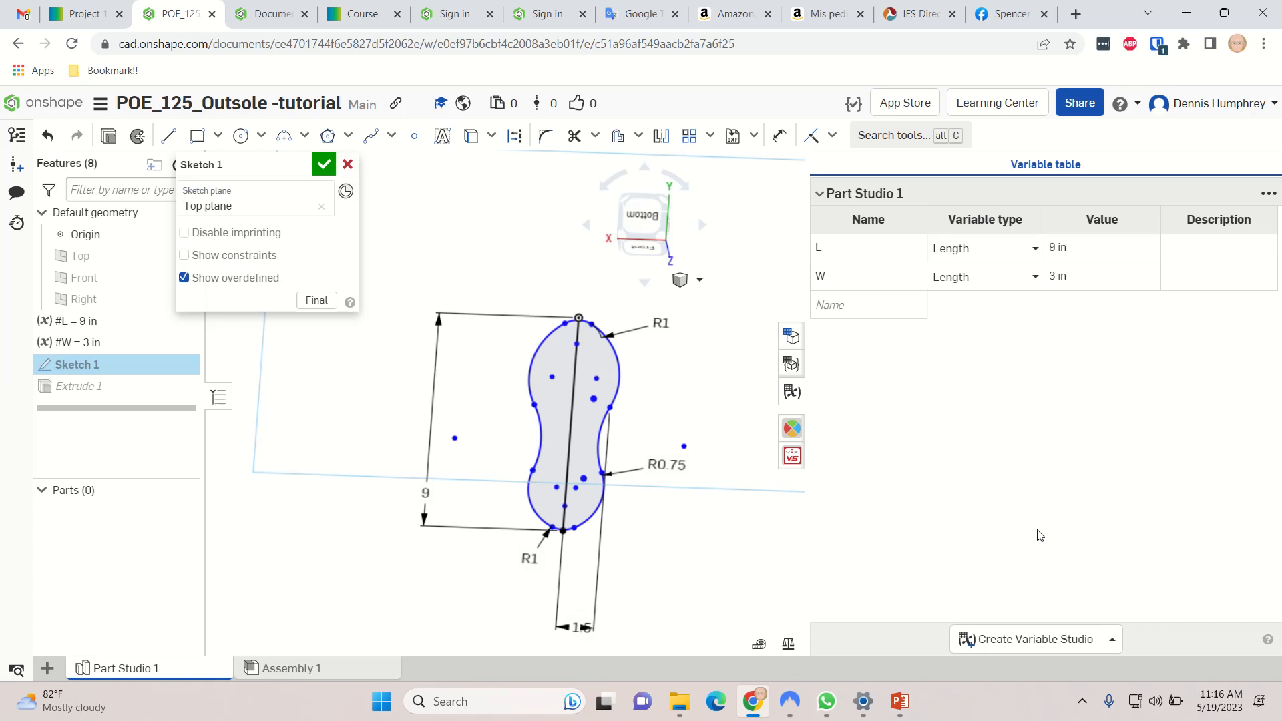
# - Hide the variable table and finish editing Sketch 1
pyautogui.click(791, 392)
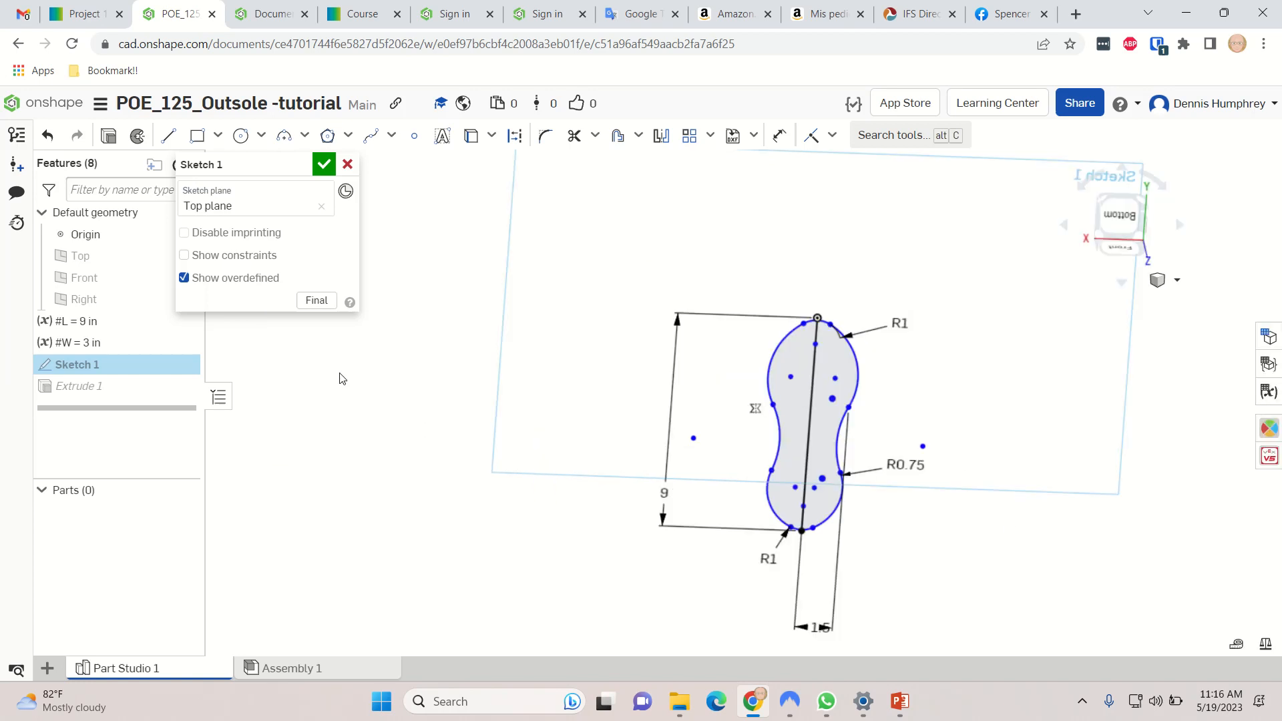
pyautogui.click(324, 165)
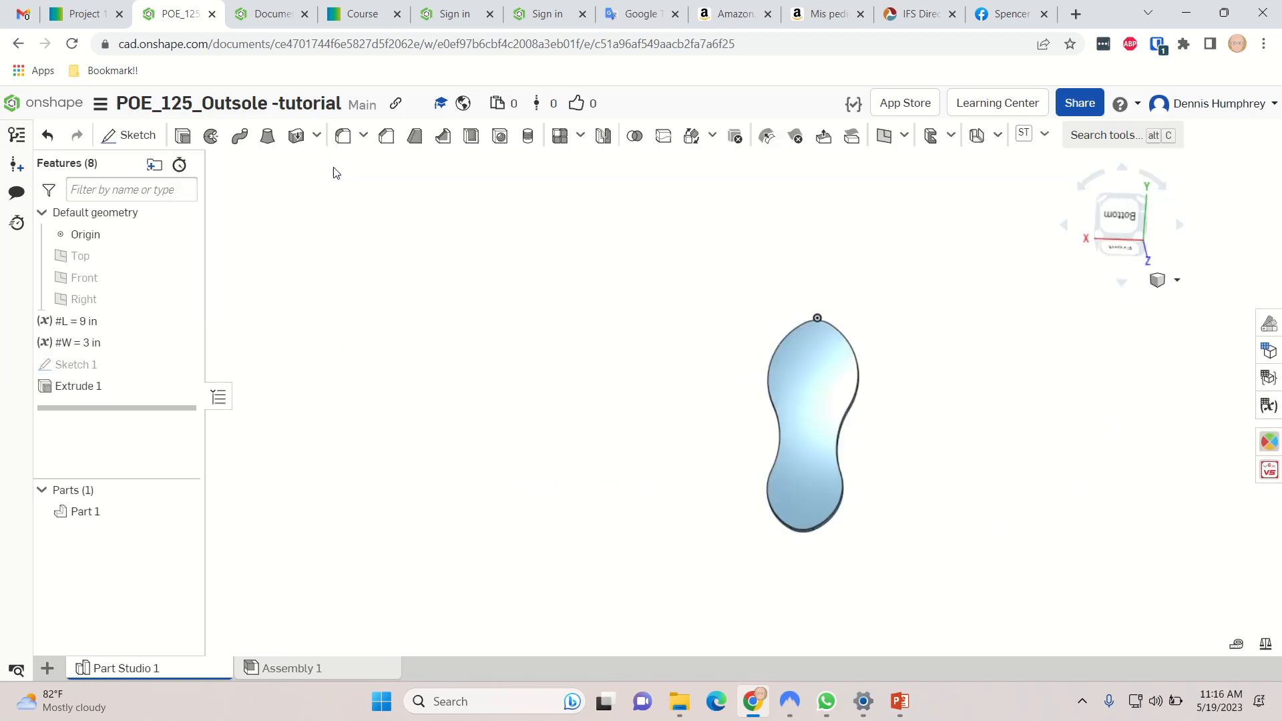
# - Start a new sketch on the outsole's bottom face and orient the view to Bottom
pyautogui.moveTo(735, 433)
pyautogui.mouseDown(button='right')
pyautogui.moveTo(690, 419)
pyautogui.moveTo(712, 433)
pyautogui.mouseUp(button='right')
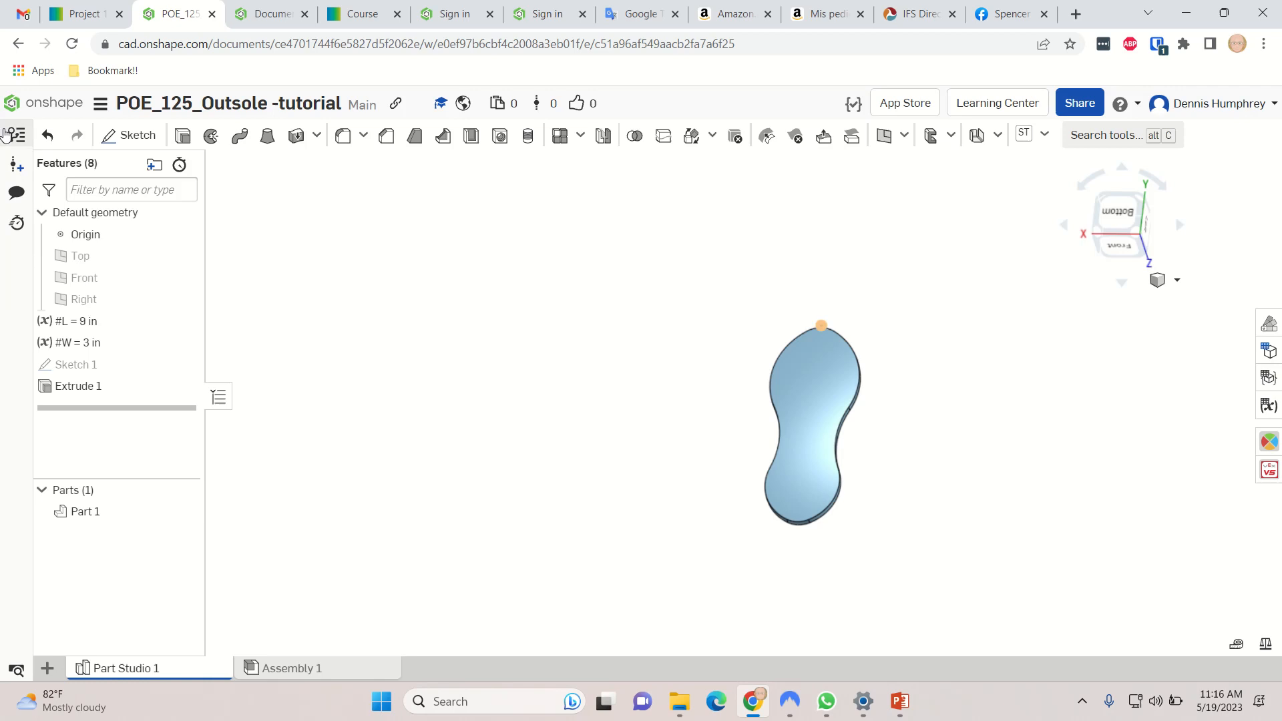
pyautogui.hotkey('shift', 's')
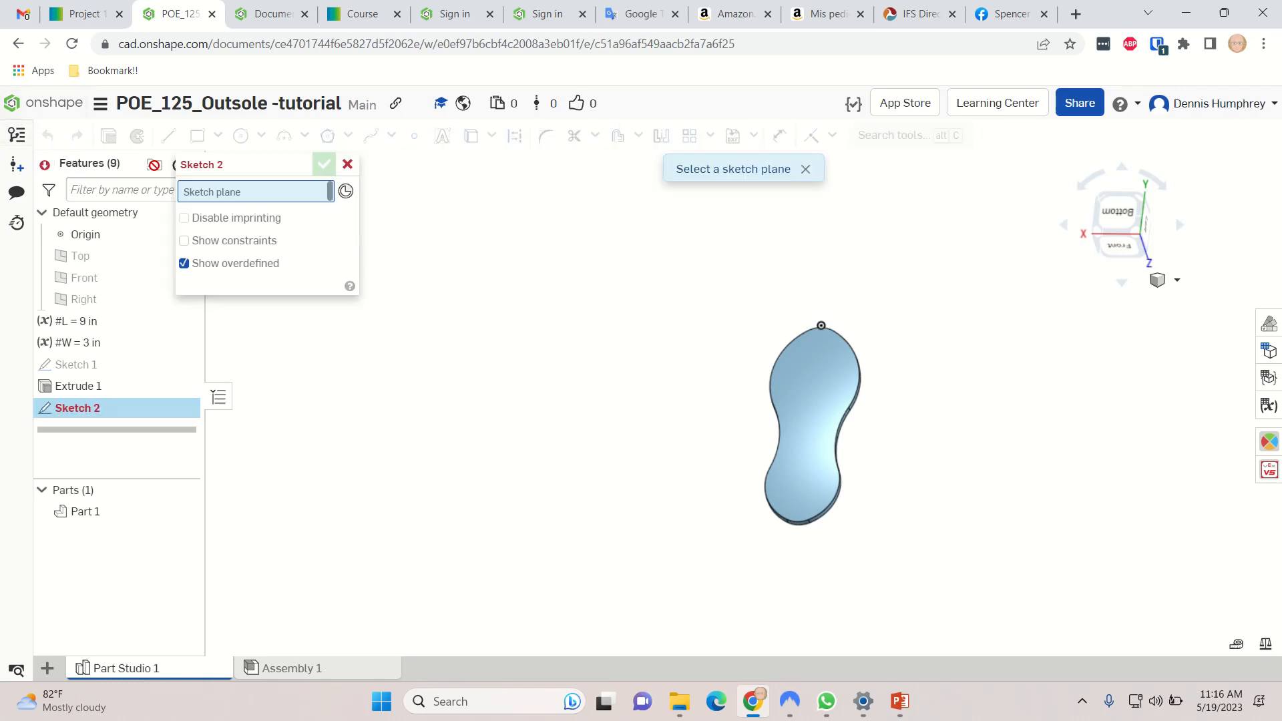
pyautogui.click(811, 393)
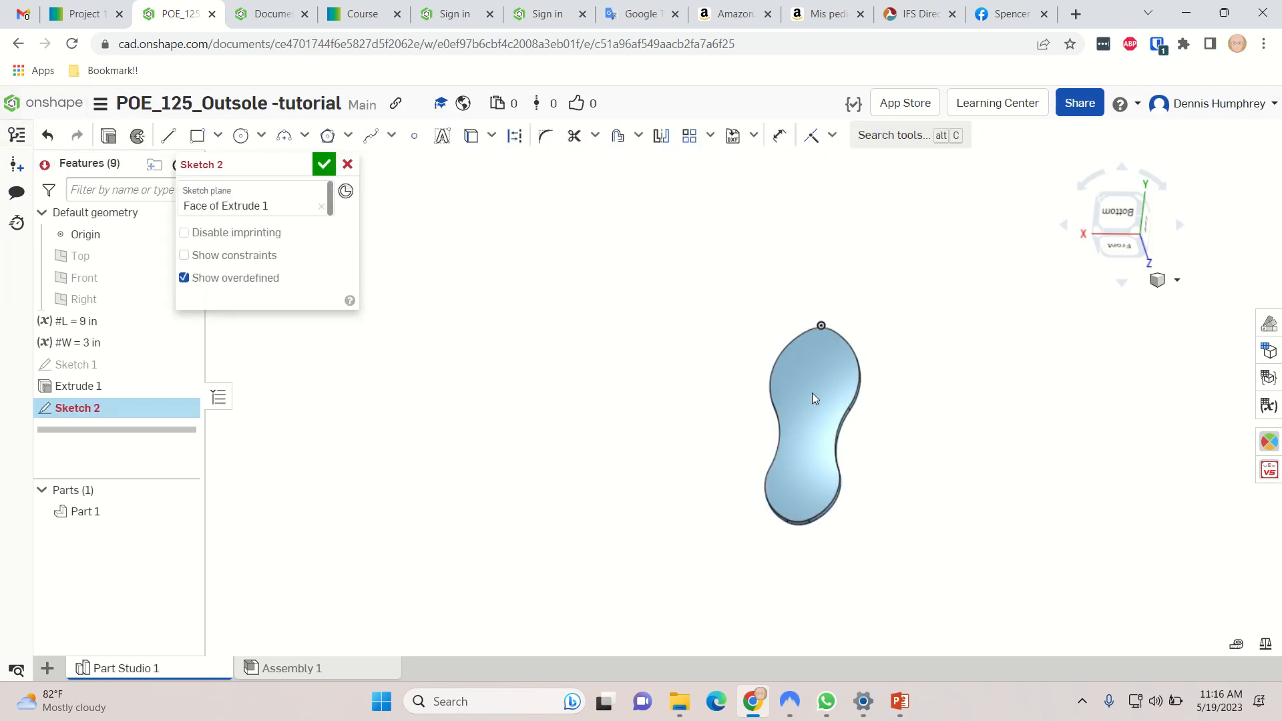
pyautogui.click(1123, 218)
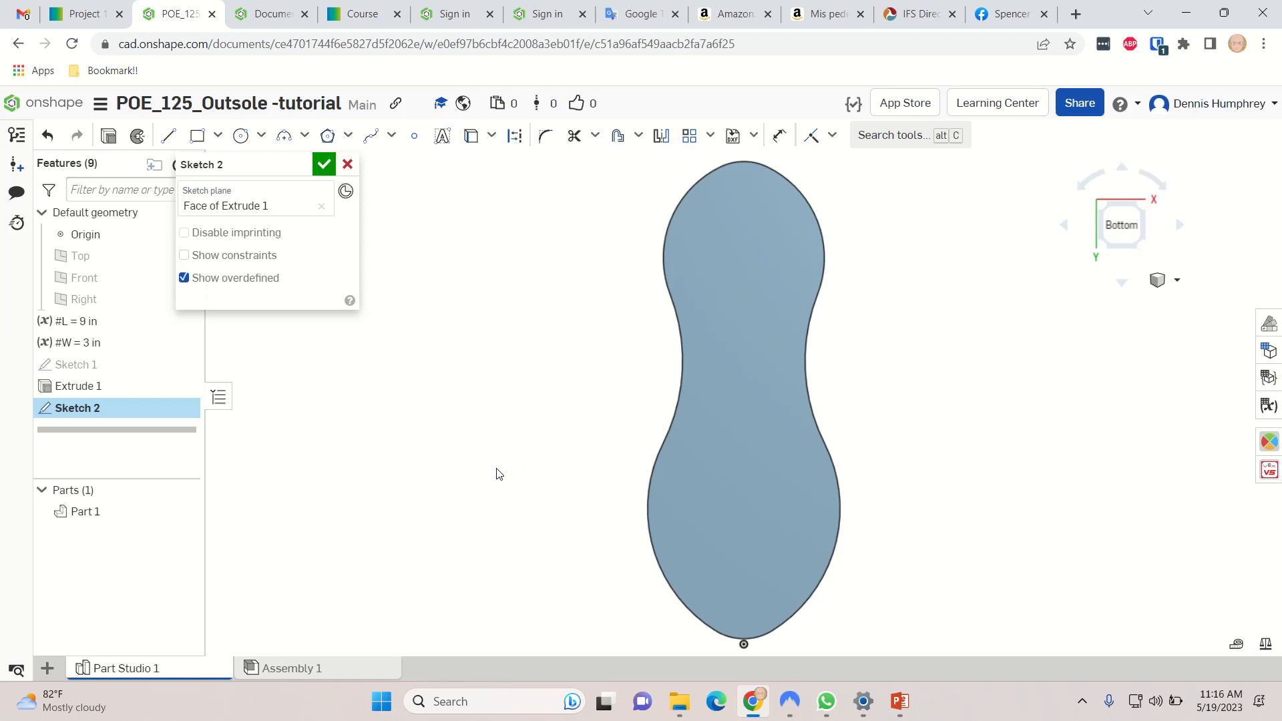
# - Sketch a thin horizontal rectangle about 7.68 in long across the outsole's wider part and set its height to 0.25 in
pyautogui.click(195, 138)
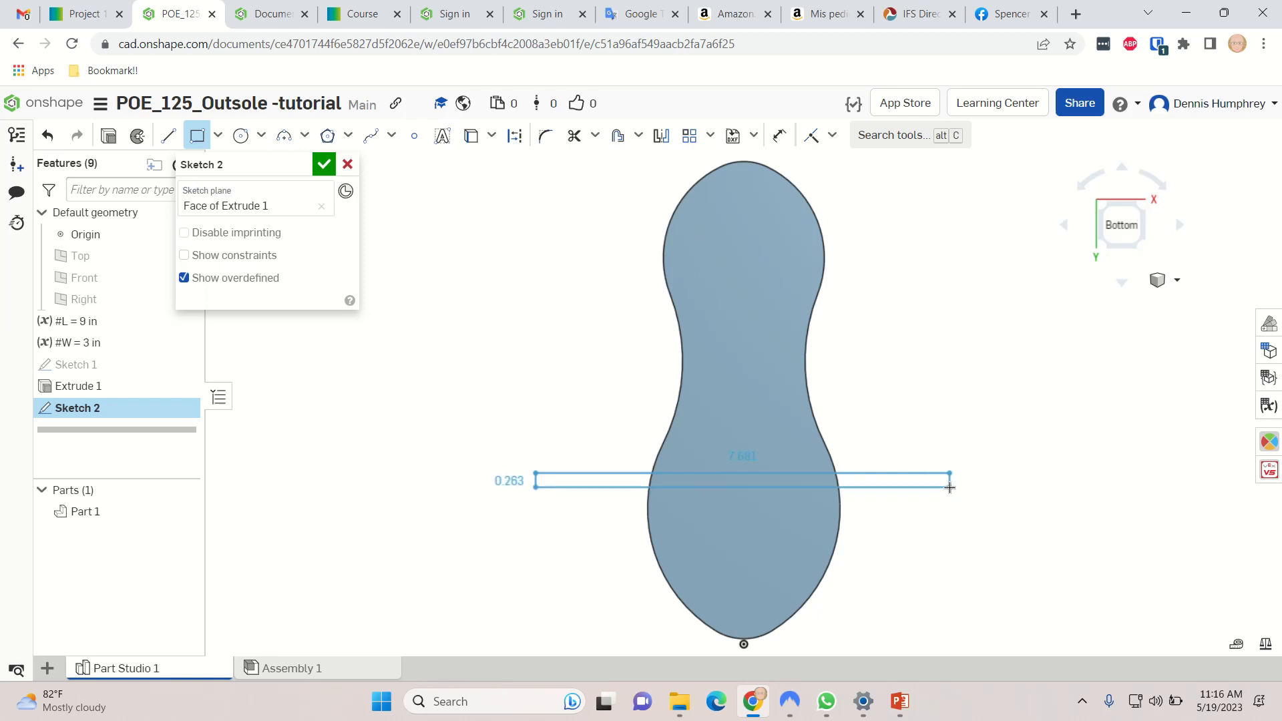
pyautogui.click(950, 488)
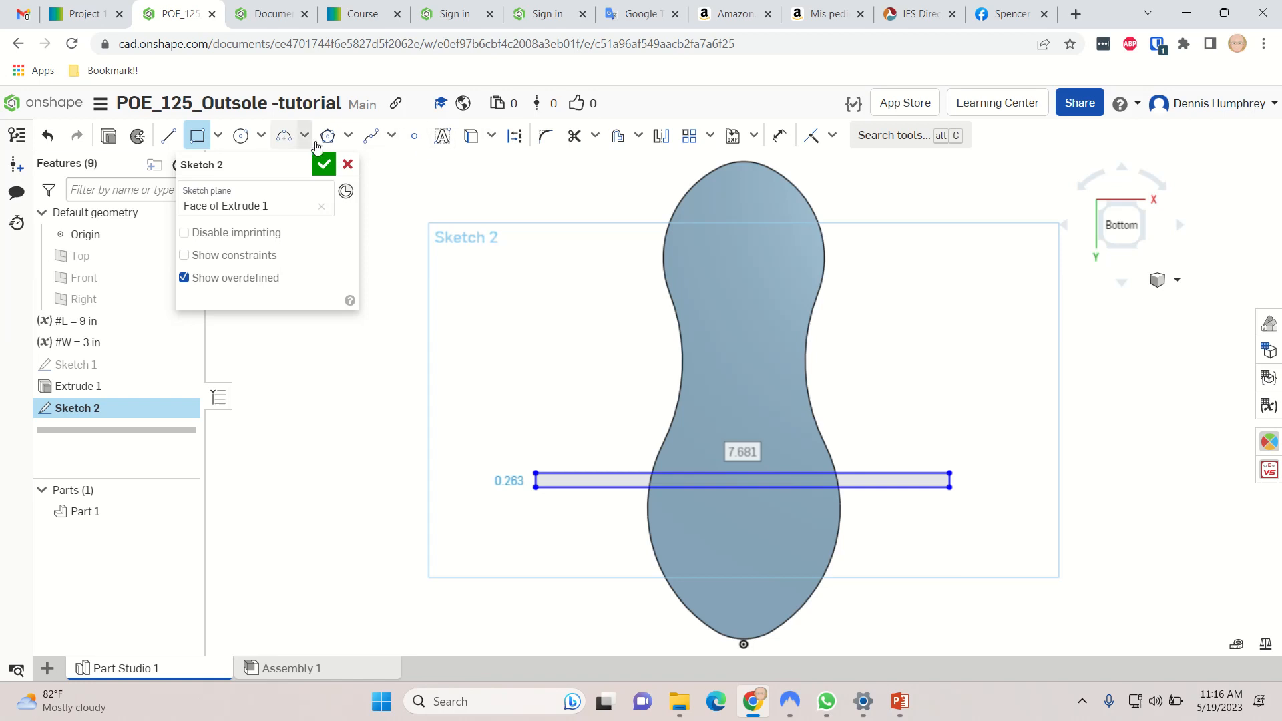
pyautogui.click(779, 136)
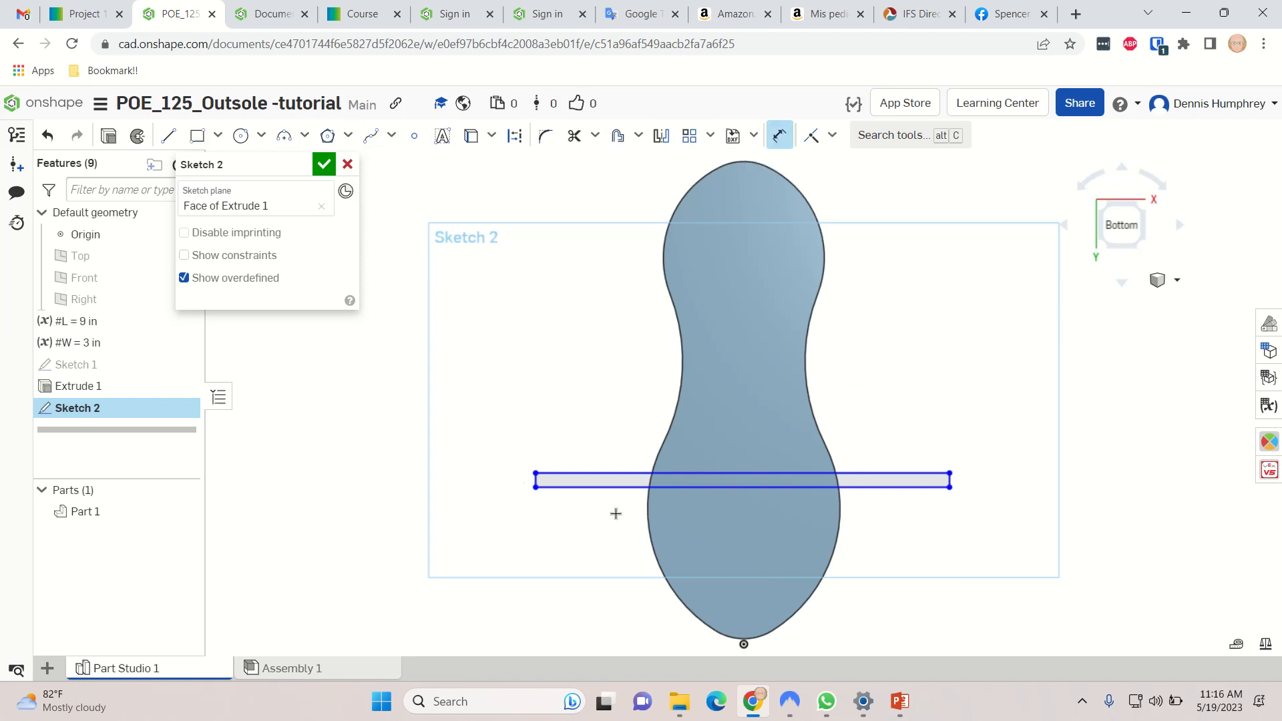
pyautogui.scroll(-5, 538, 479)
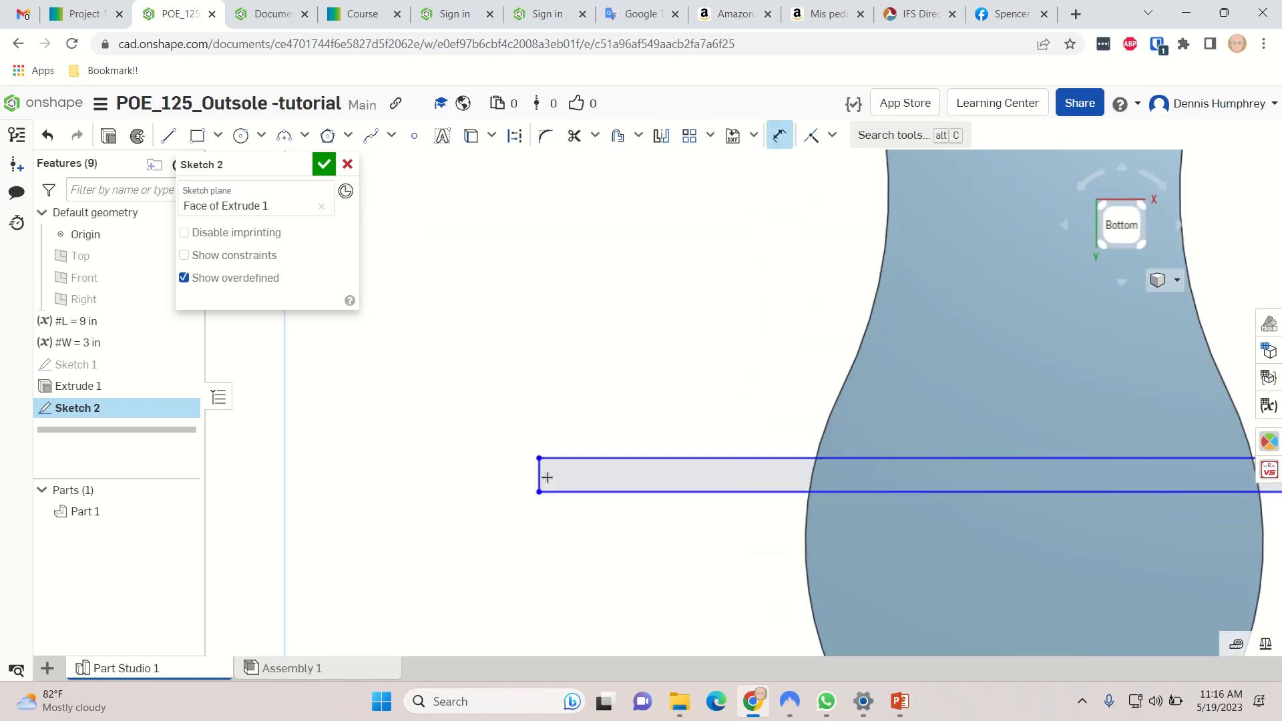
pyautogui.click(541, 477)
pyautogui.click(487, 476)
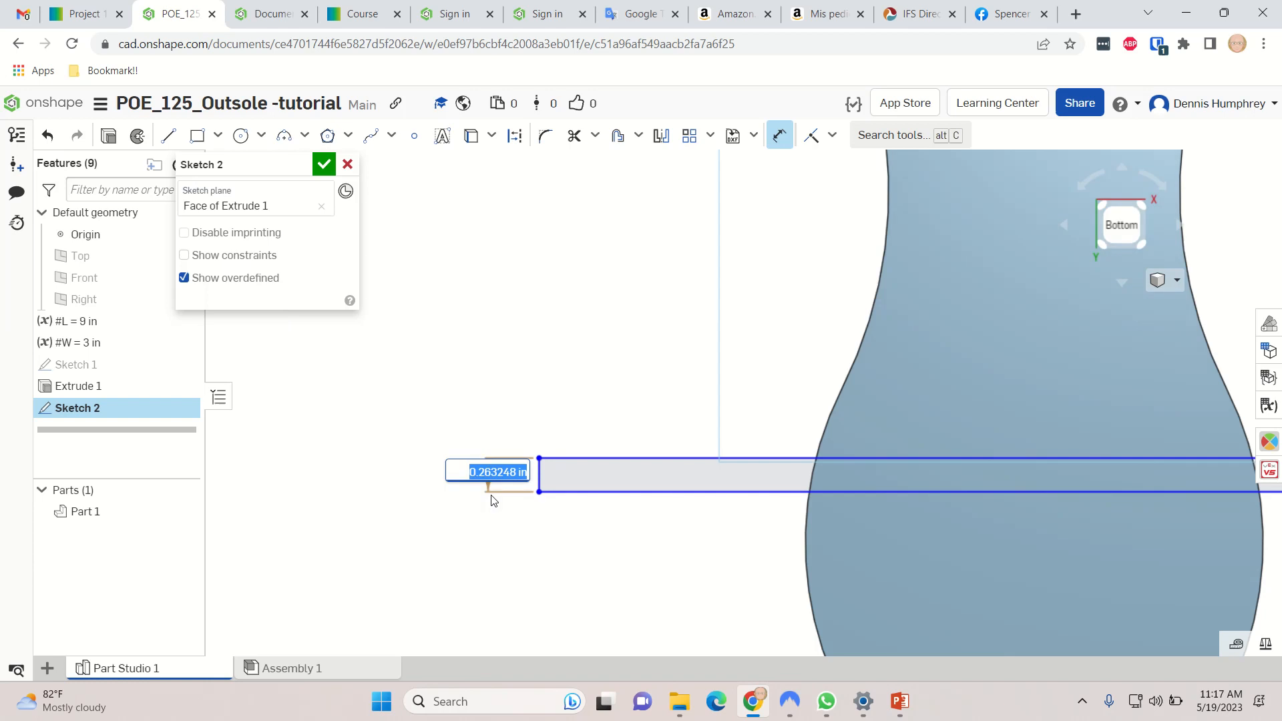
pyautogui.press('BackSpace')
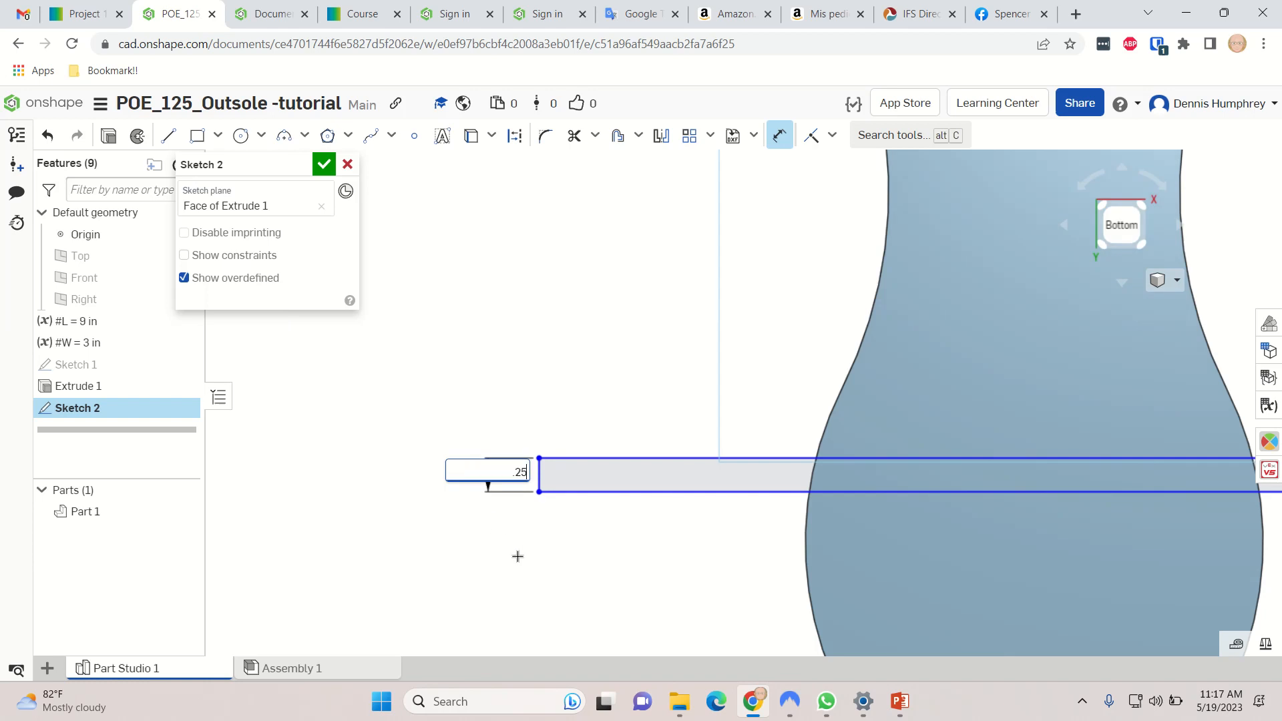
pyautogui.press('Return')
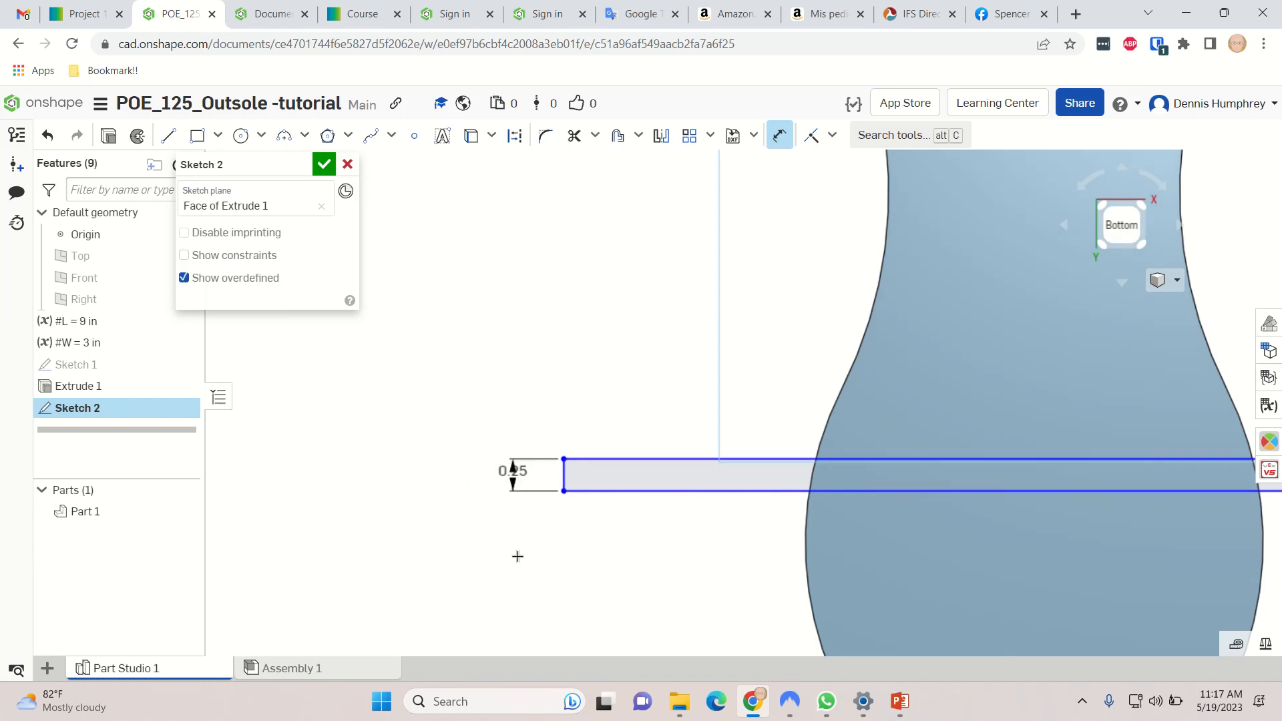
# - Set the length of the thin horizontal rectangle to 7 in
pyautogui.click(603, 491)
pyautogui.click(601, 530)
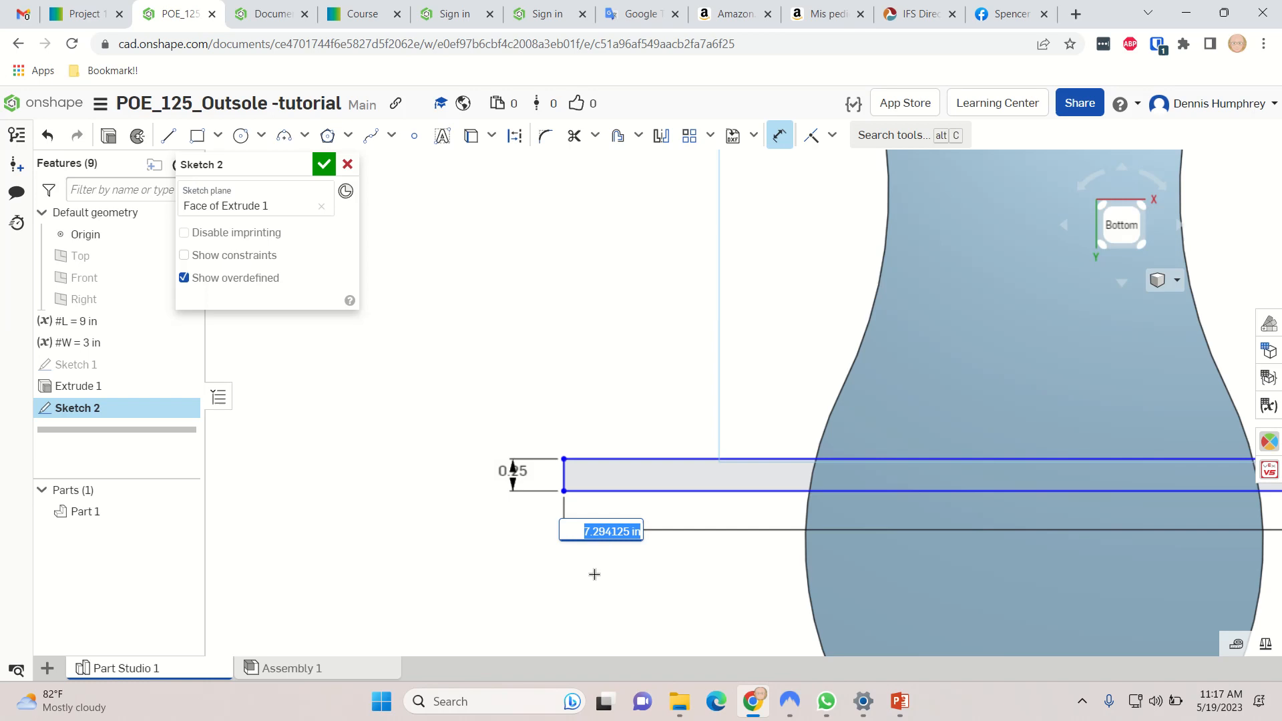
pyautogui.write('7')
pyautogui.press('Return')
pyautogui.scroll(-2, 740, 583)
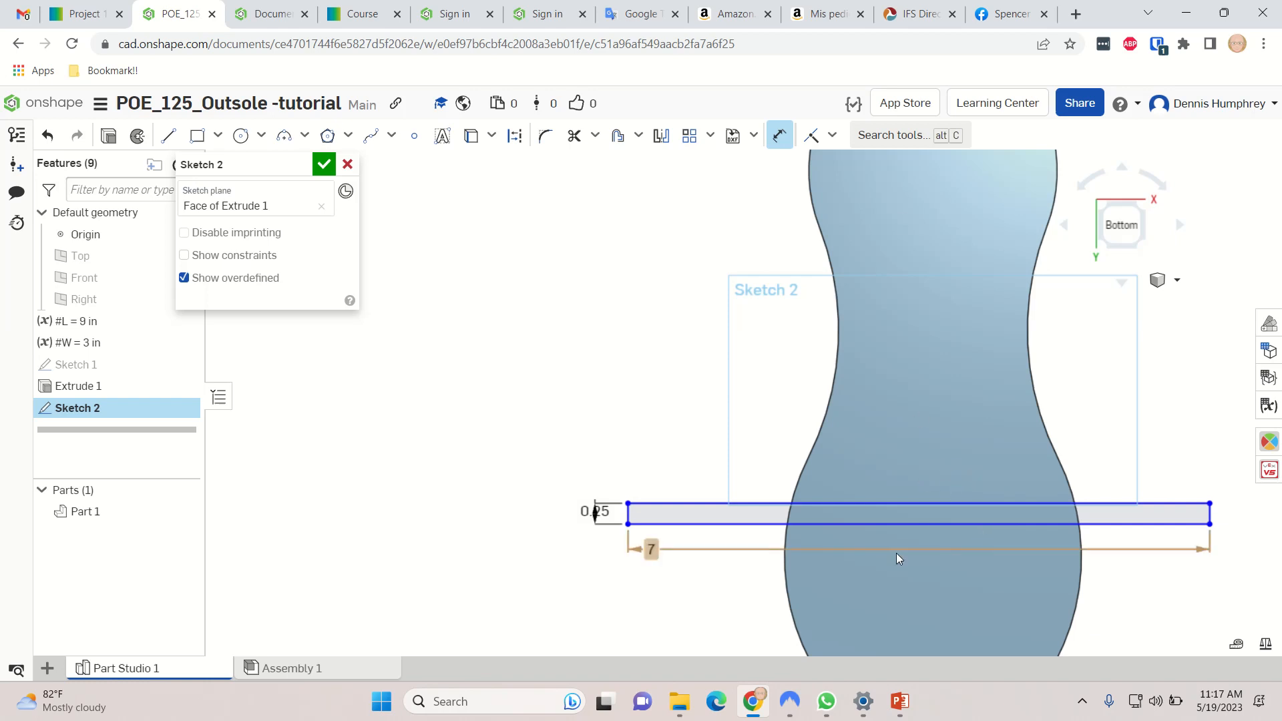
pyautogui.scroll(2, 896, 553)
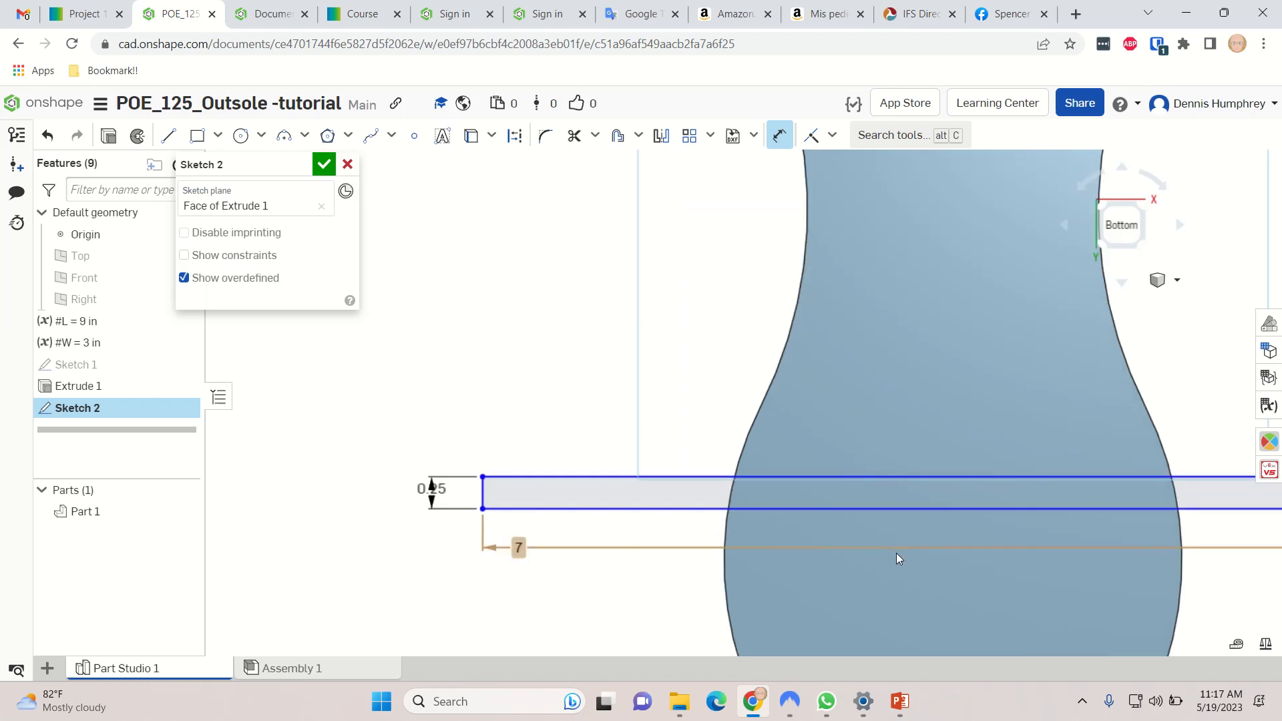
# - Sketch four small rectangles about 0.3 in wide inside the bar, alternating between its upper and lower long edges
pyautogui.click(197, 137)
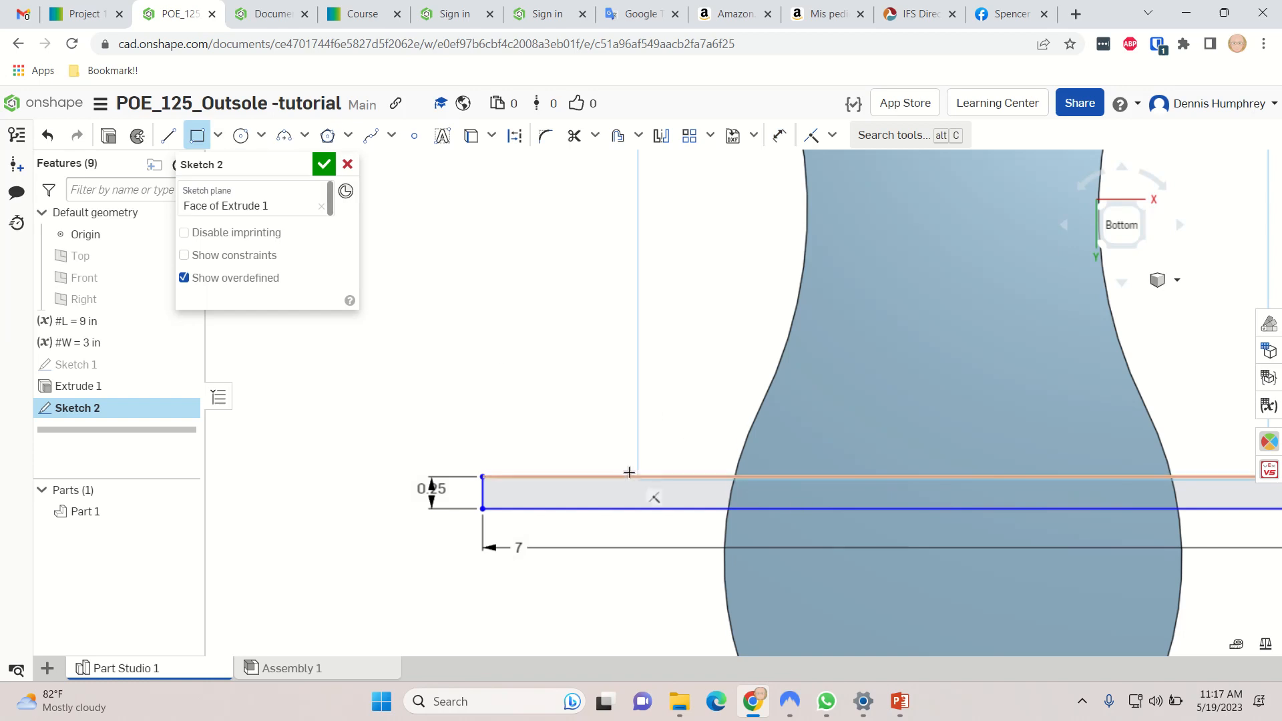
pyautogui.click(757, 478)
pyautogui.click(792, 490)
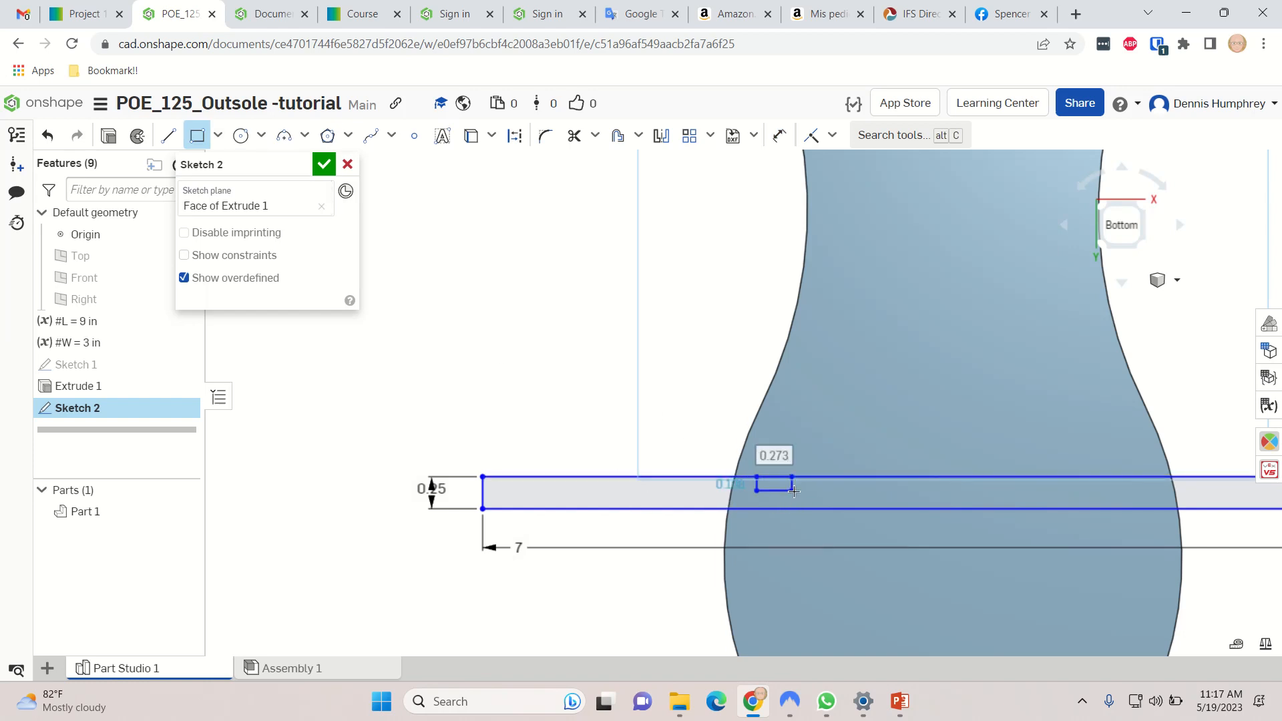
pyautogui.click(884, 509)
pyautogui.click(925, 494)
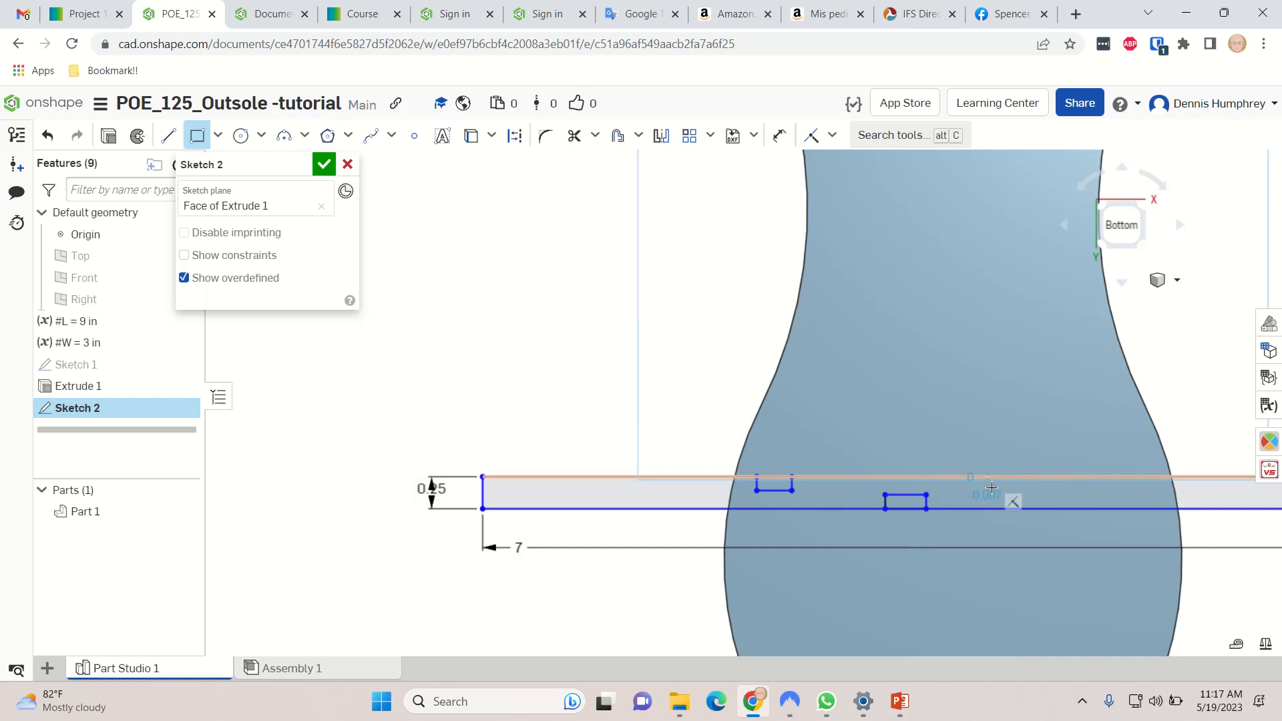
pyautogui.click(986, 478)
pyautogui.click(1026, 487)
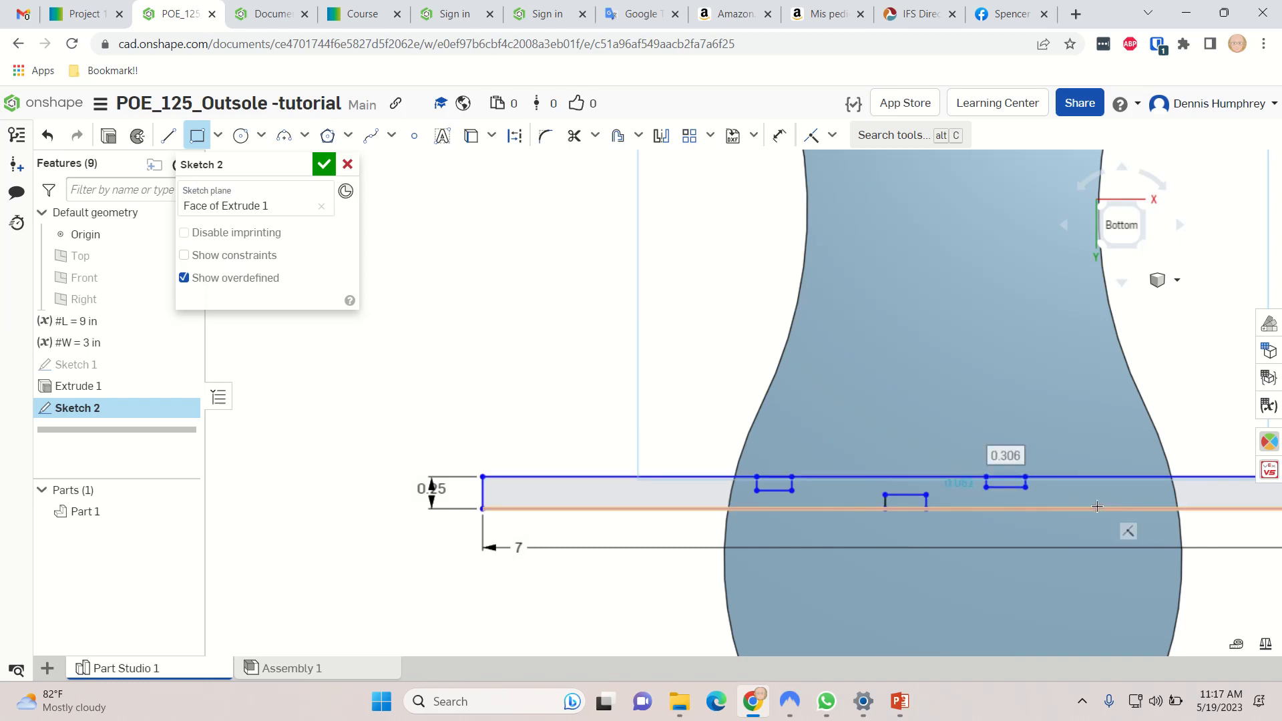
pyautogui.click(1080, 508)
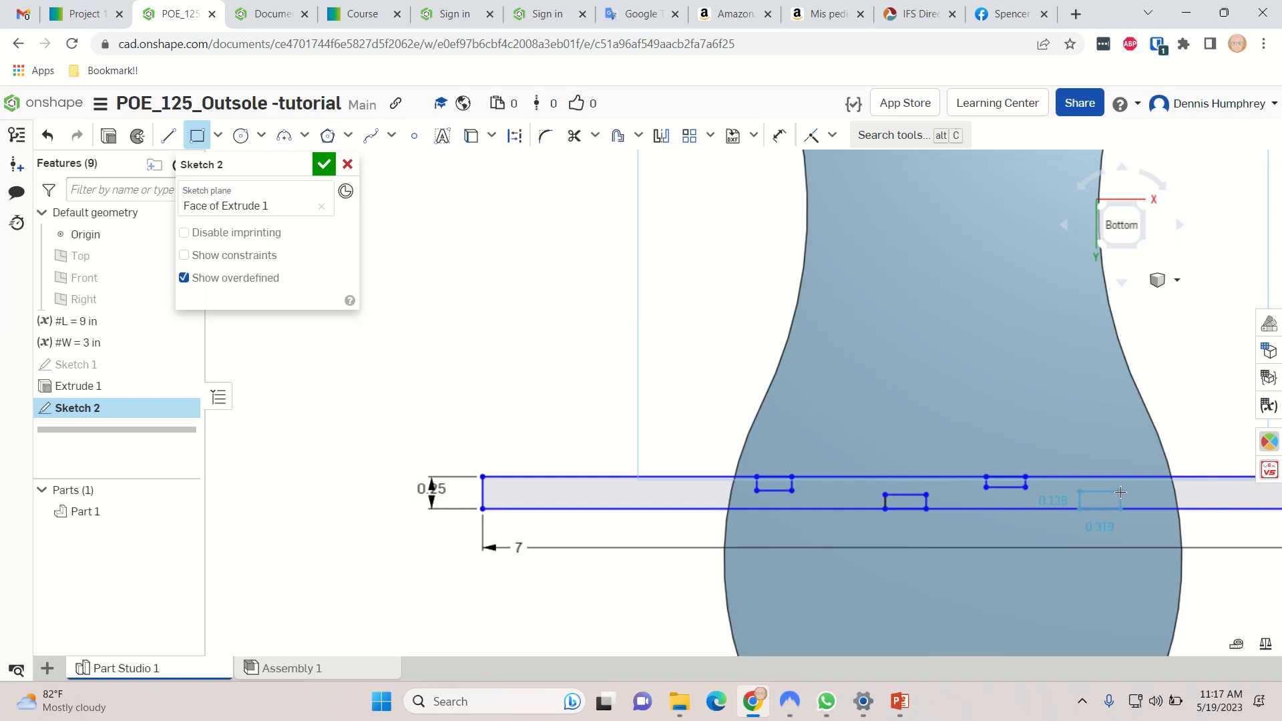
pyautogui.click(1120, 491)
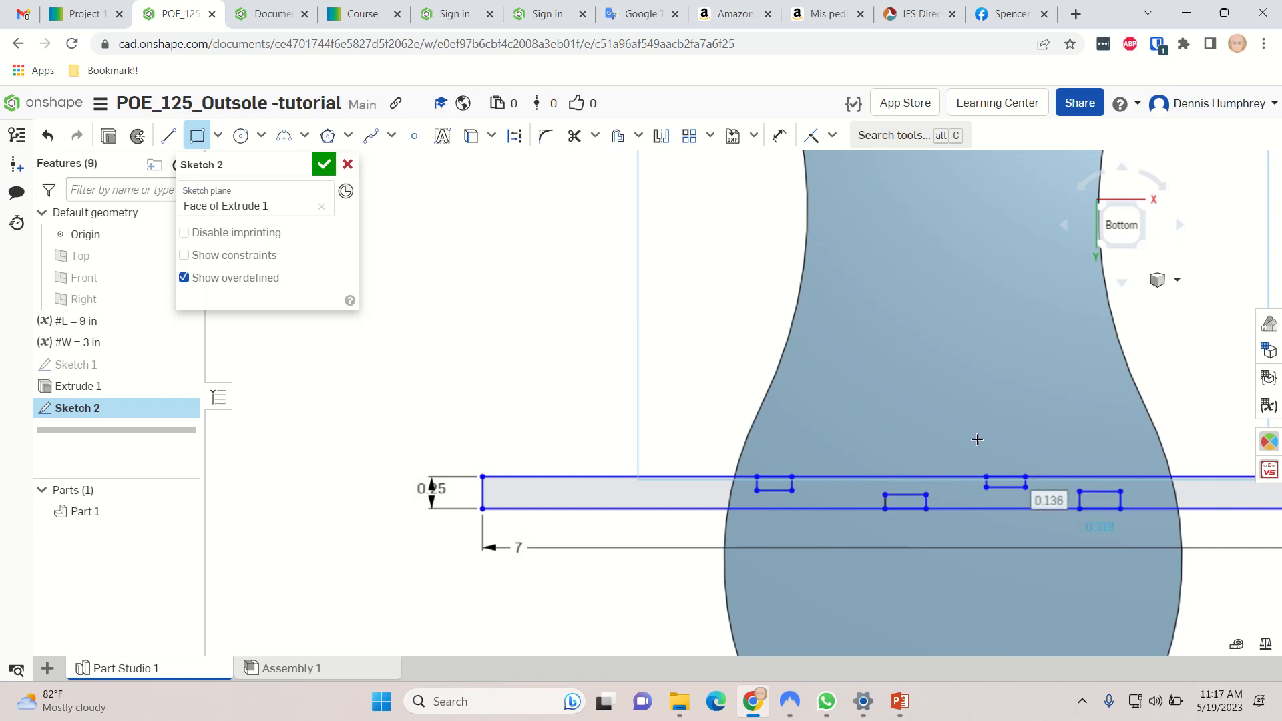
# - Trim the bar's edge segments across the four small rectangles to form open notches, and finish the sketch
pyautogui.click(574, 137)
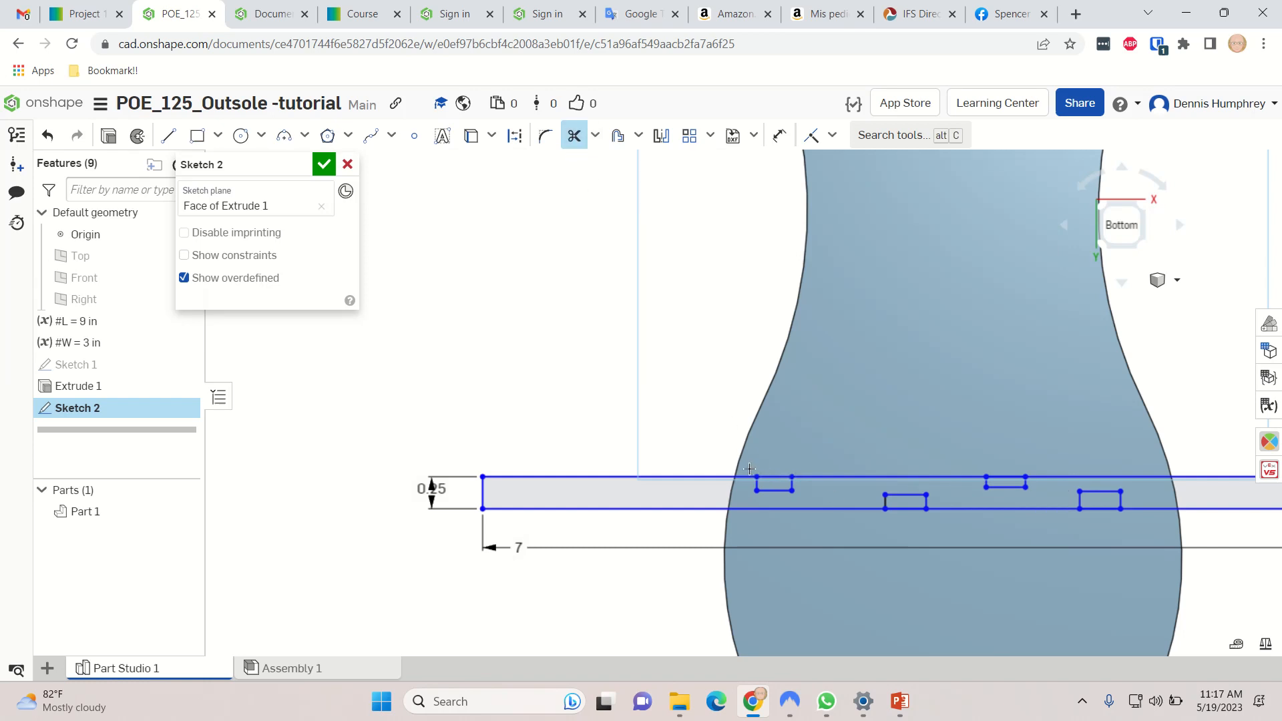
pyautogui.scroll(3, 772, 478)
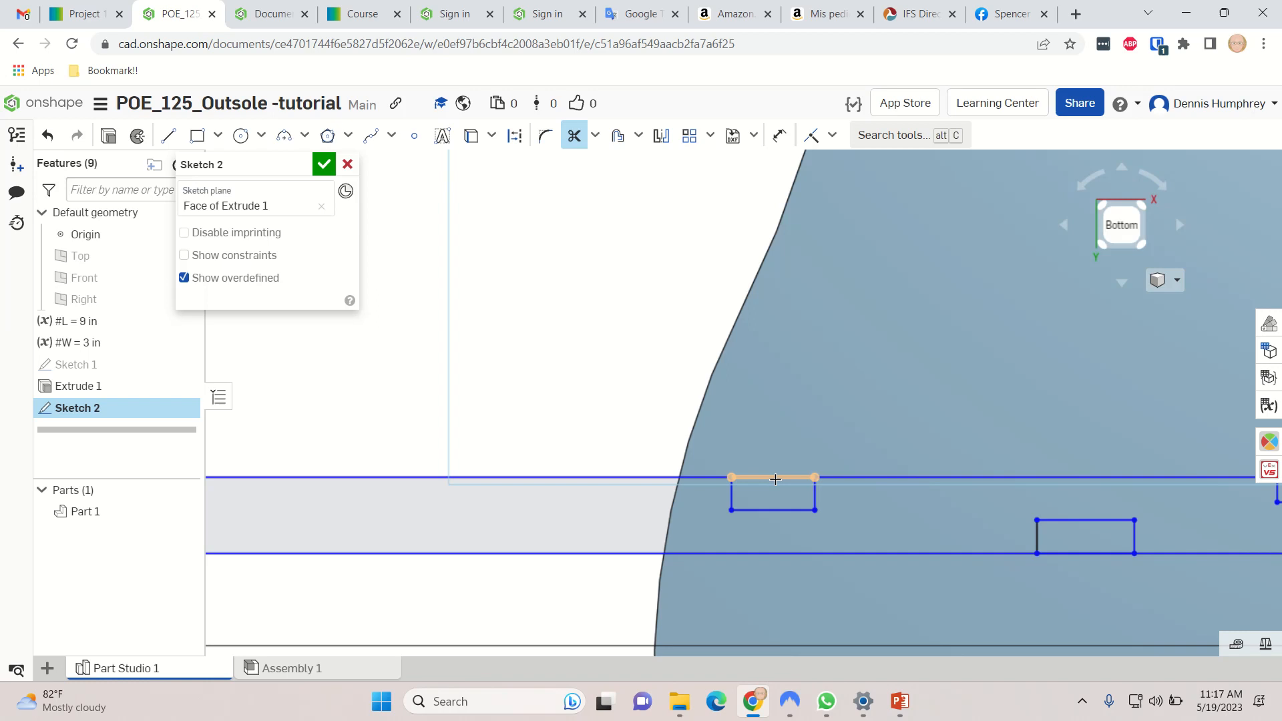
pyautogui.click(775, 478)
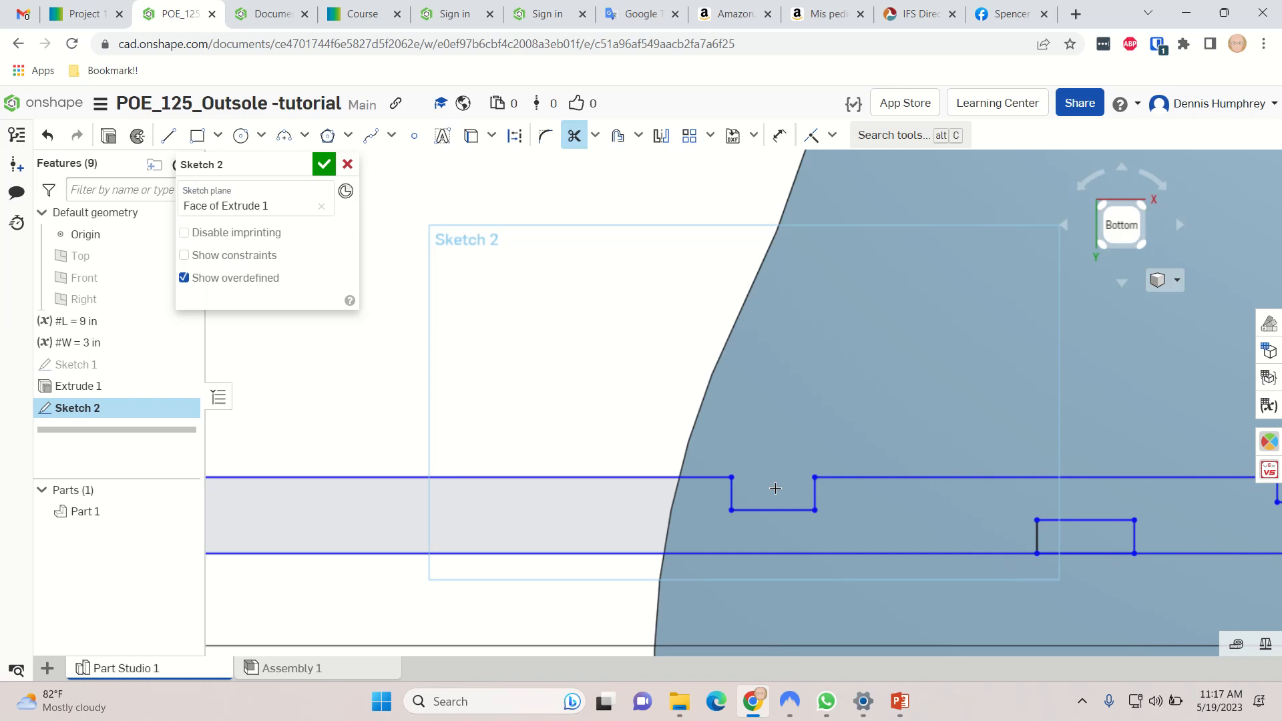
pyautogui.click(1075, 552)
pyautogui.scroll(-5, 1060, 574)
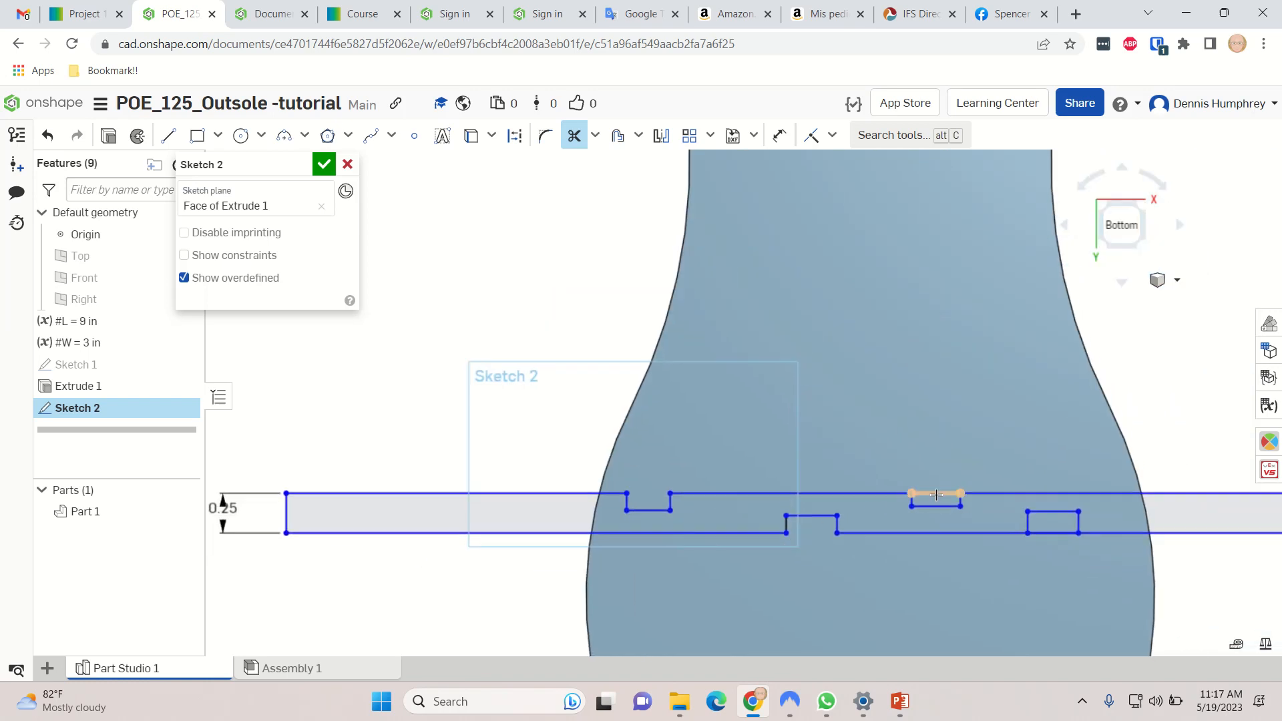
pyautogui.click(935, 495)
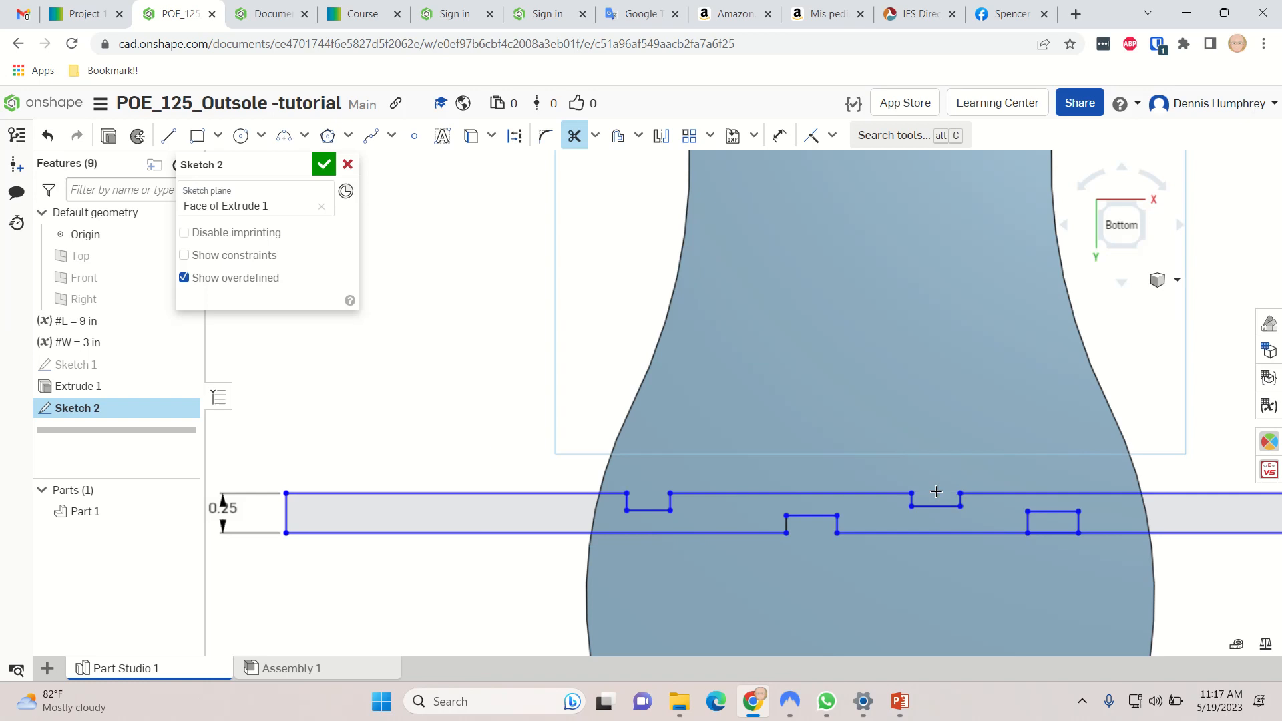
pyautogui.click(1053, 533)
pyautogui.click(1051, 534)
pyautogui.scroll(-4, 898, 582)
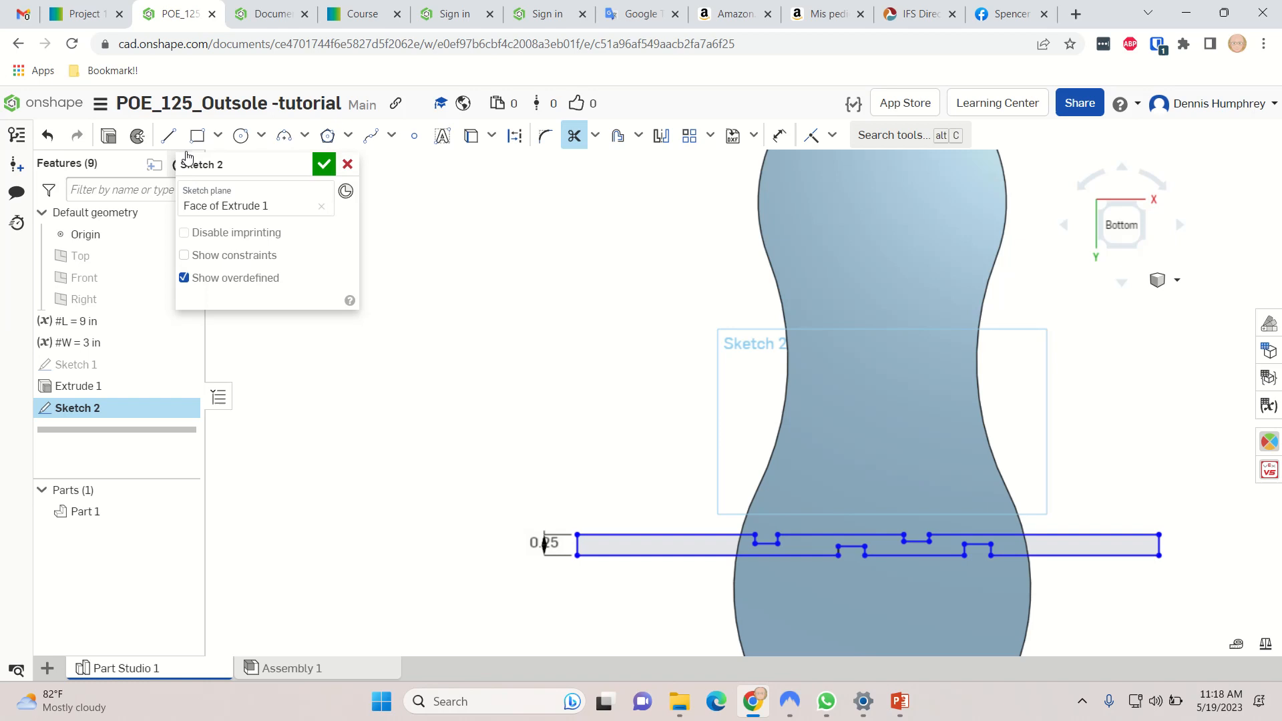
pyautogui.click(325, 165)
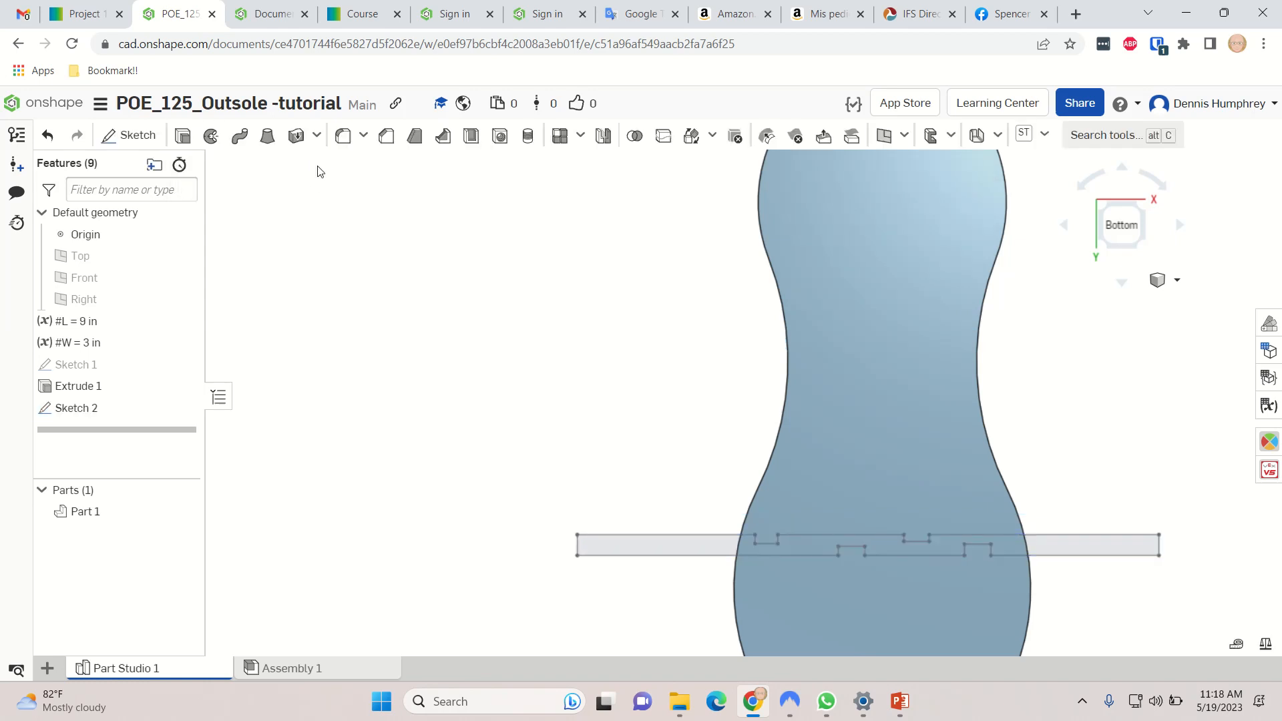
# - Extrude all three regions of the notched bar 0.125 in as an Add operation with Merge with all enabled
pyautogui.click(183, 137)
pyautogui.click(599, 546)
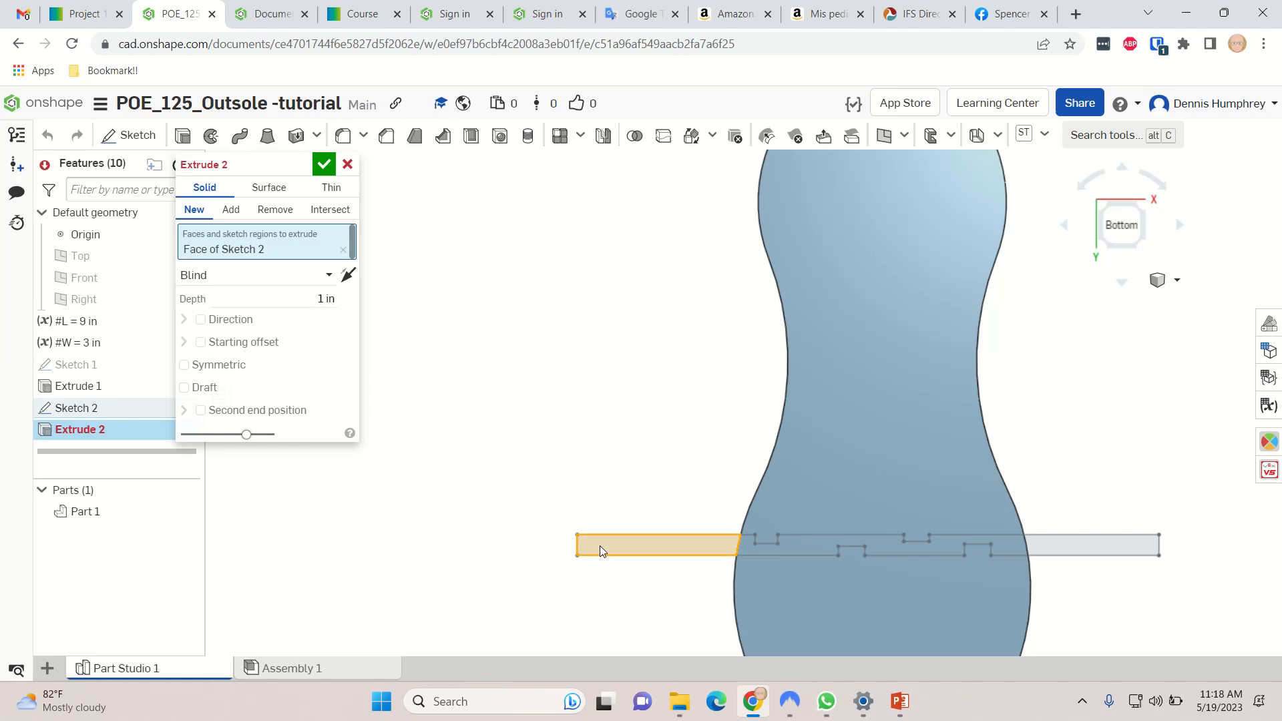
pyautogui.click(788, 542)
pyautogui.click(1081, 553)
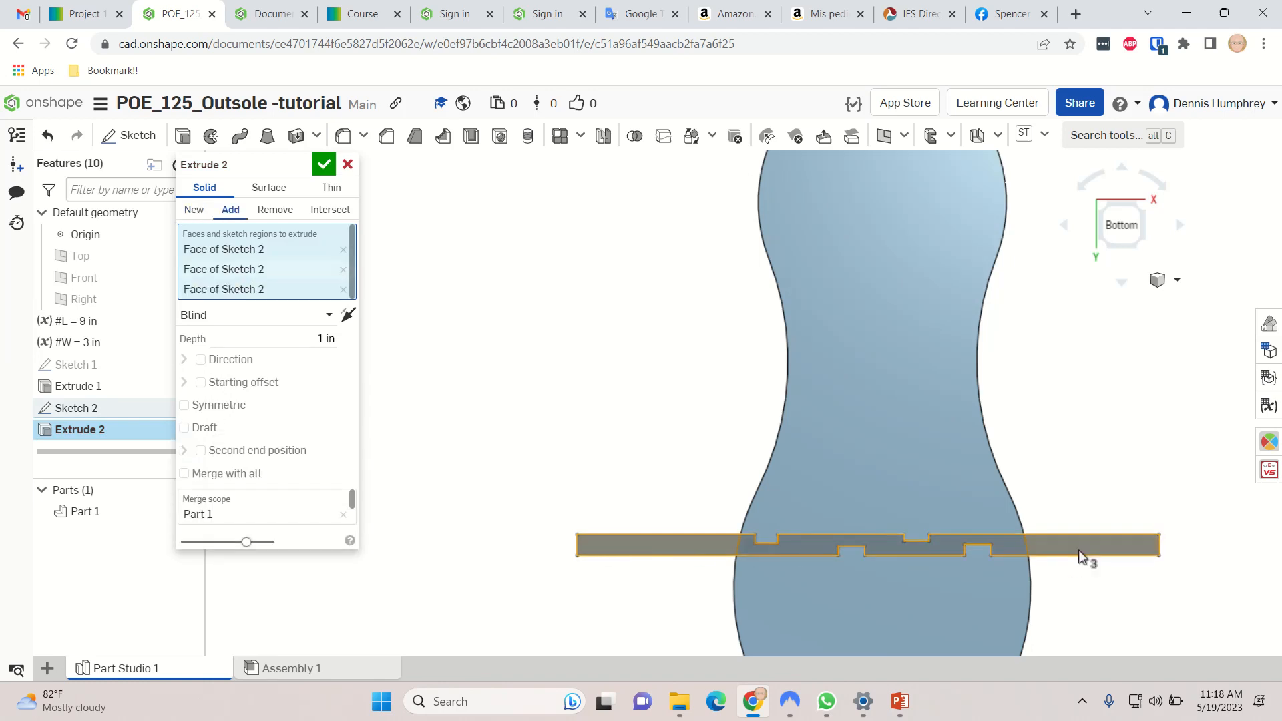
pyautogui.moveTo(1084, 580); pyautogui.dragTo(1061, 595, button='right')
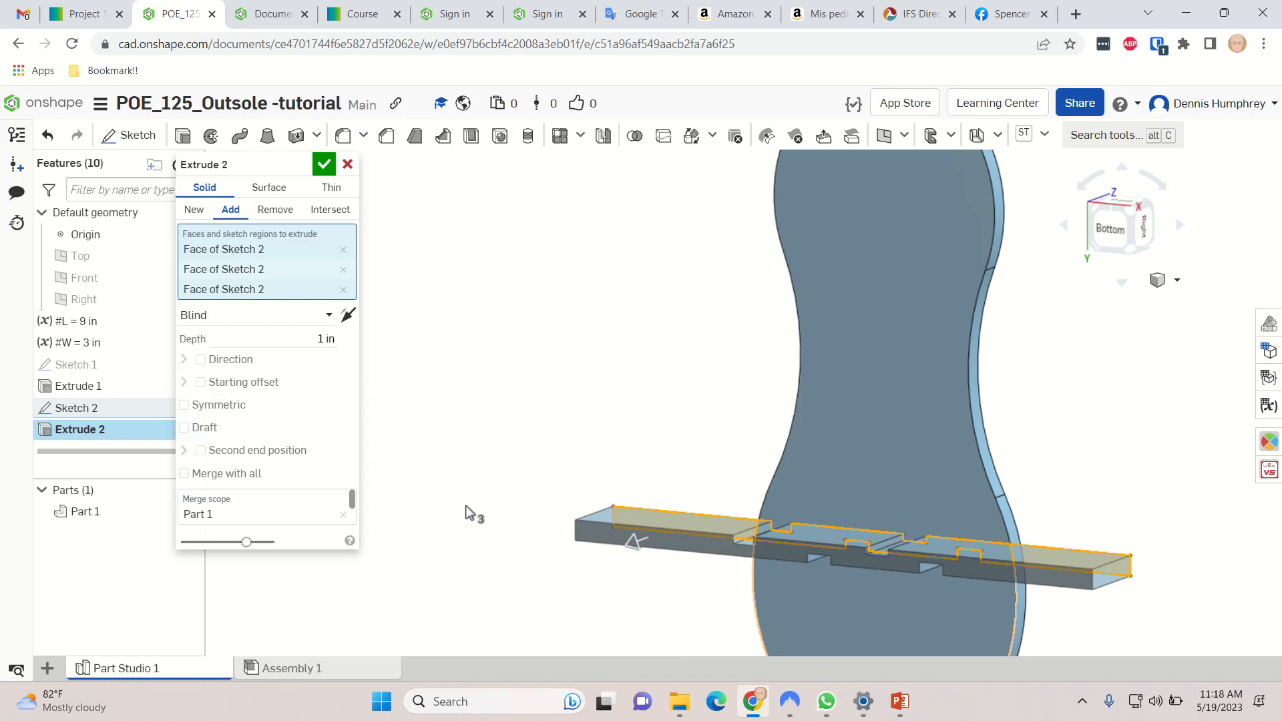
pyautogui.click(320, 340)
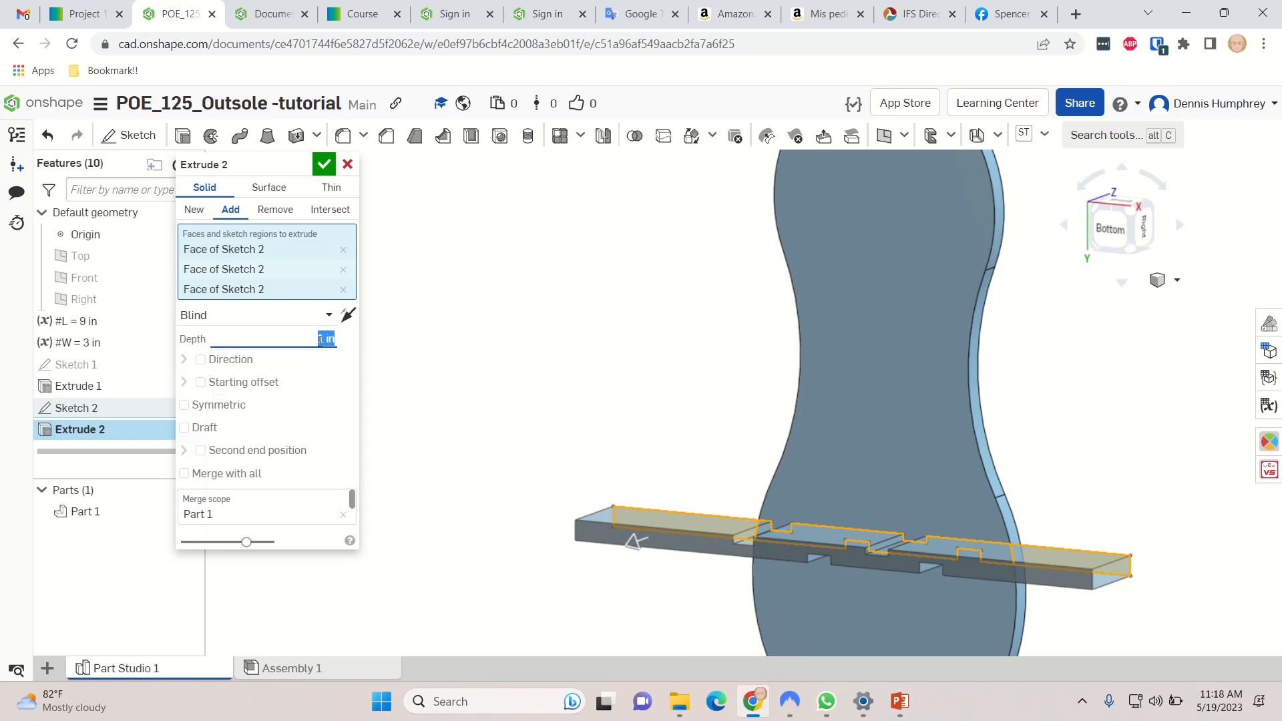
pyautogui.press('BackSpace')
pyautogui.press('Return')
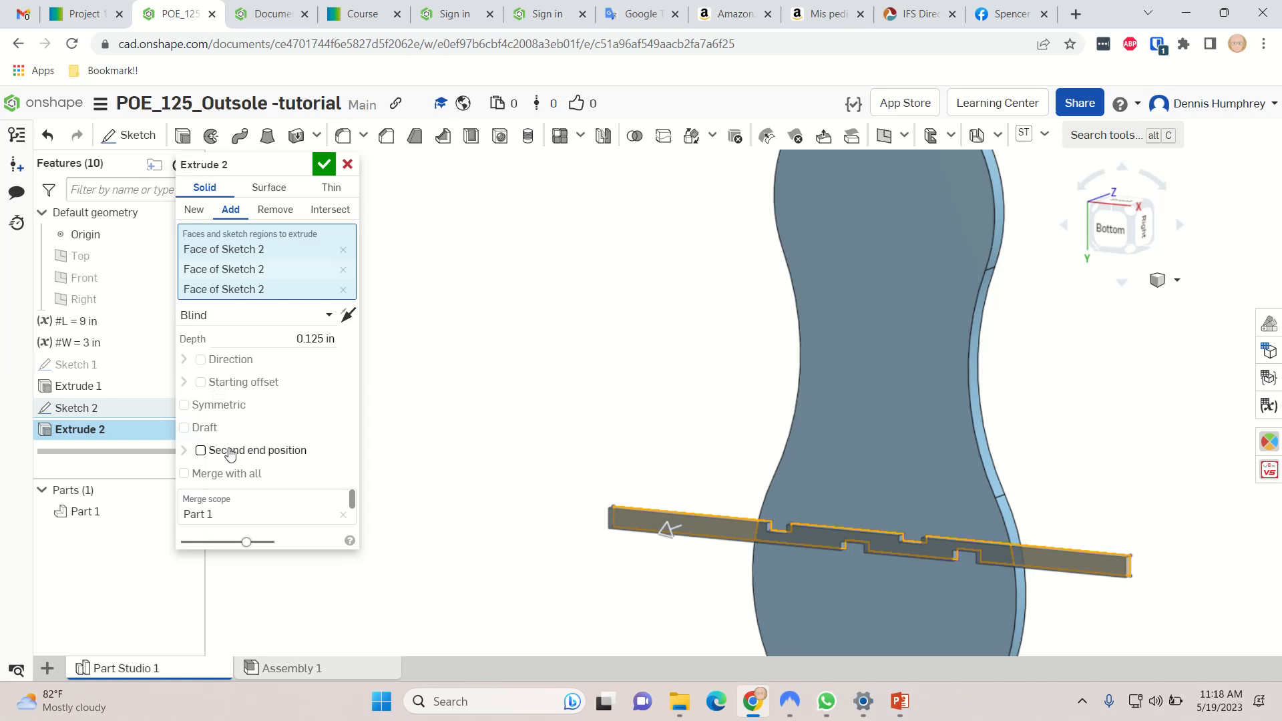
pyautogui.click(184, 475)
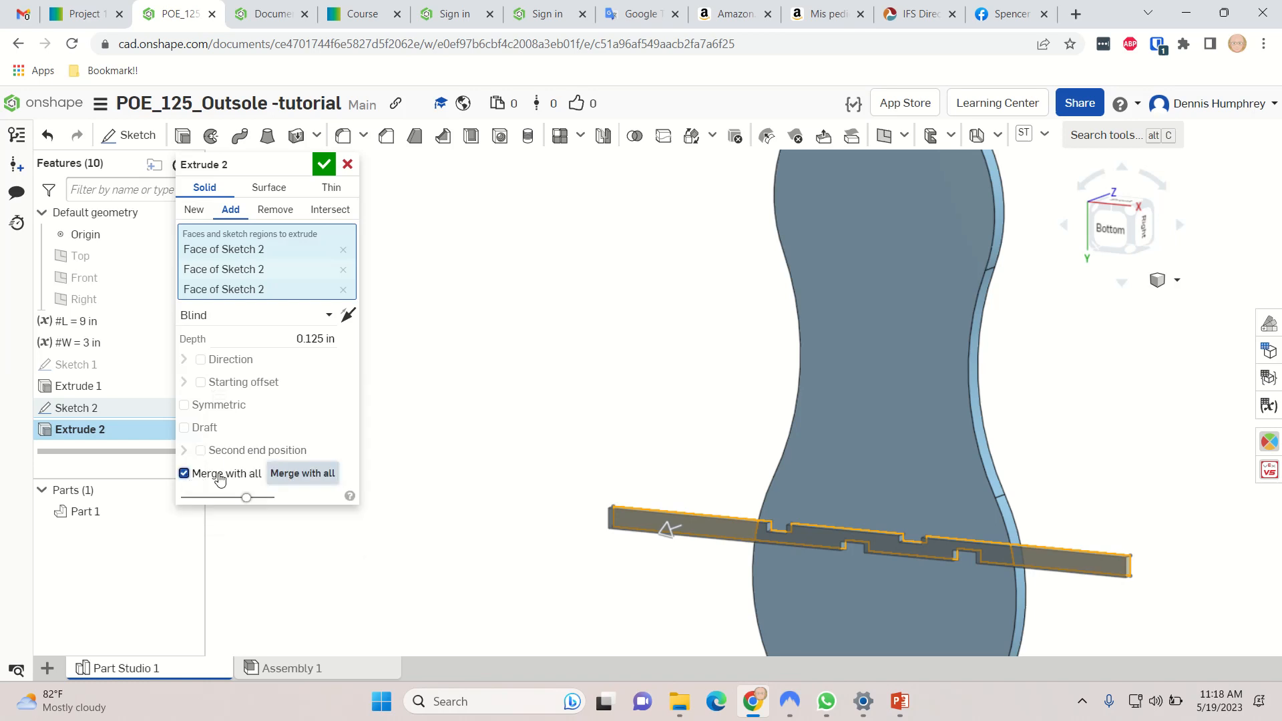
pyautogui.click(323, 165)
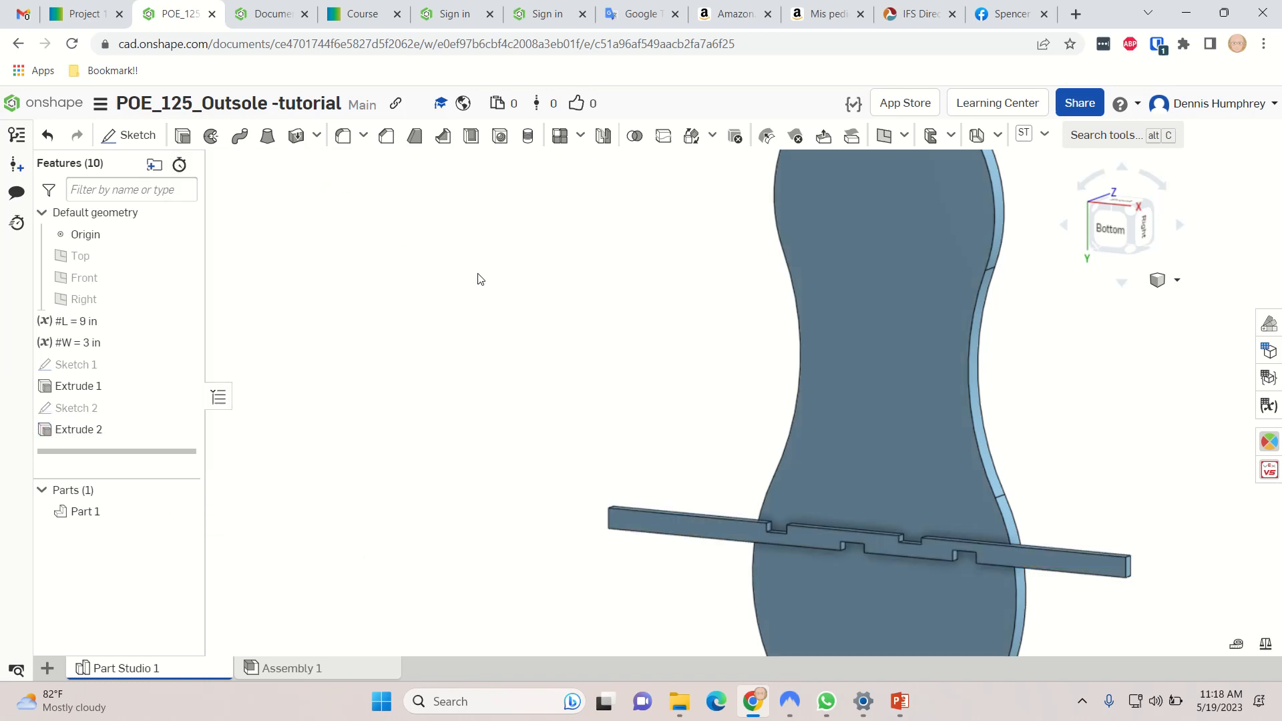
# - Start a linear feature pattern of the extruded notched bar, using the Front plane as its direction
pyautogui.scroll(-3, 511, 324)
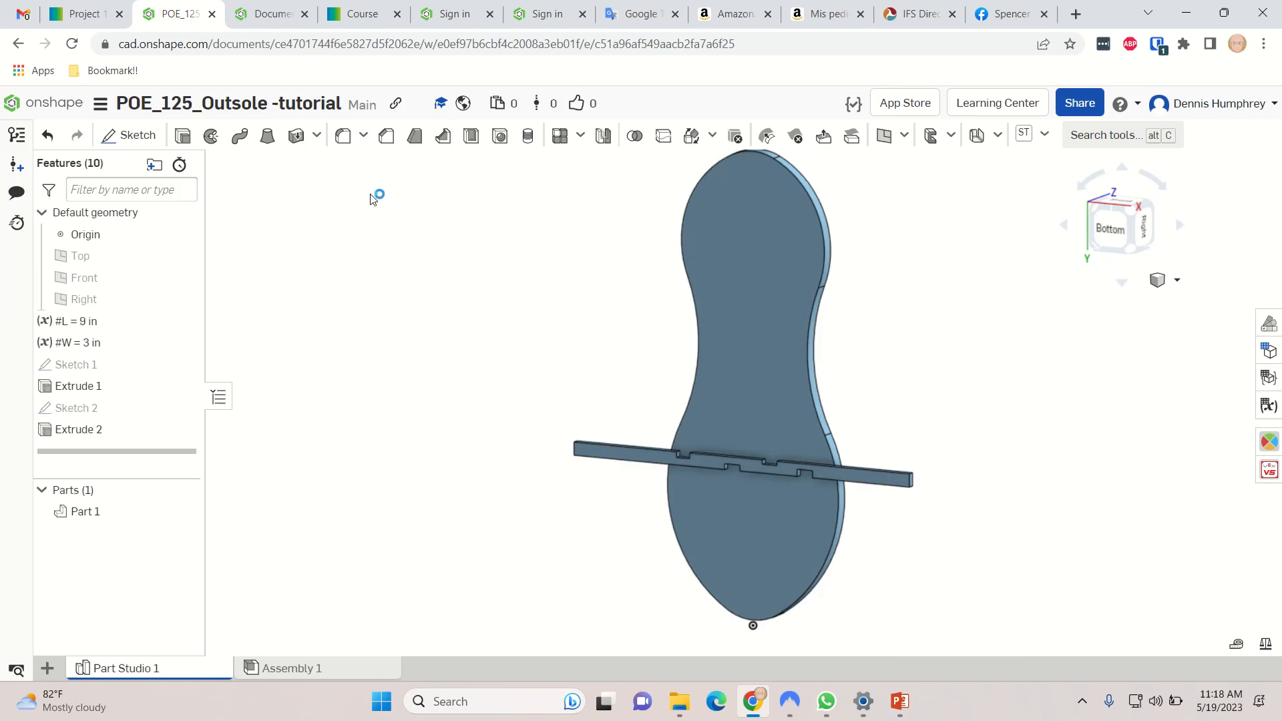
pyautogui.click(560, 138)
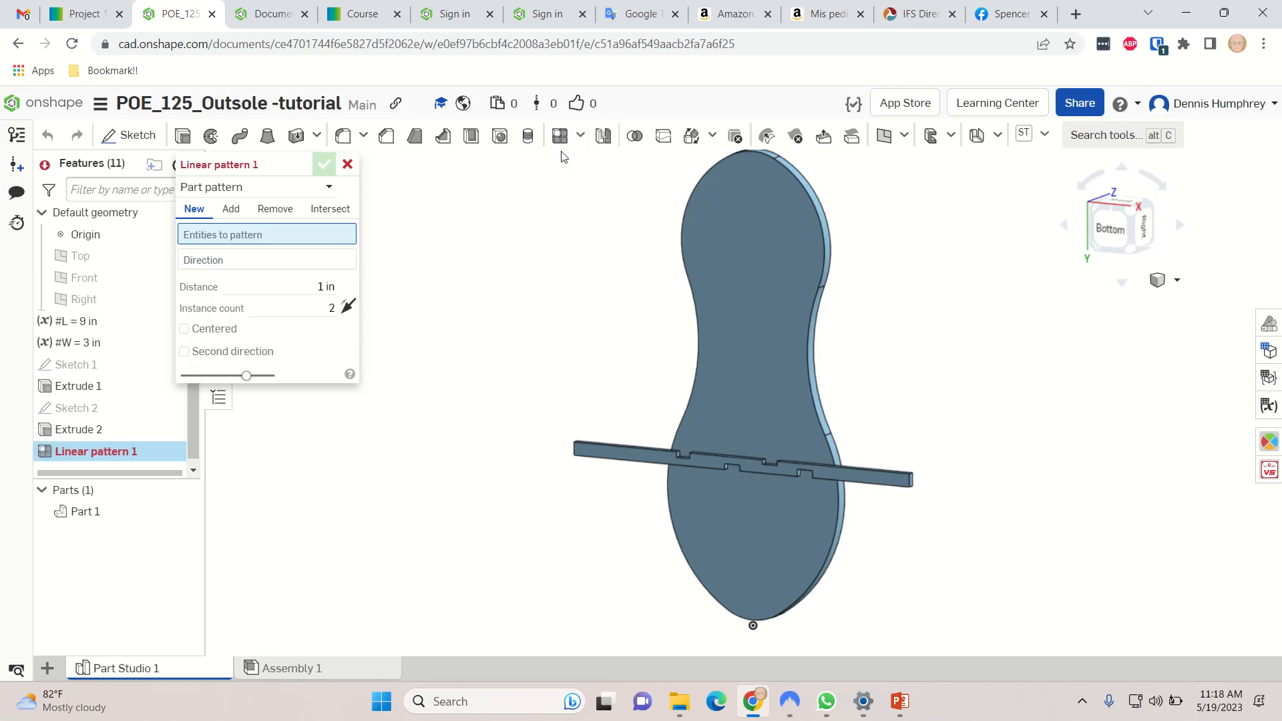
pyautogui.click(239, 193)
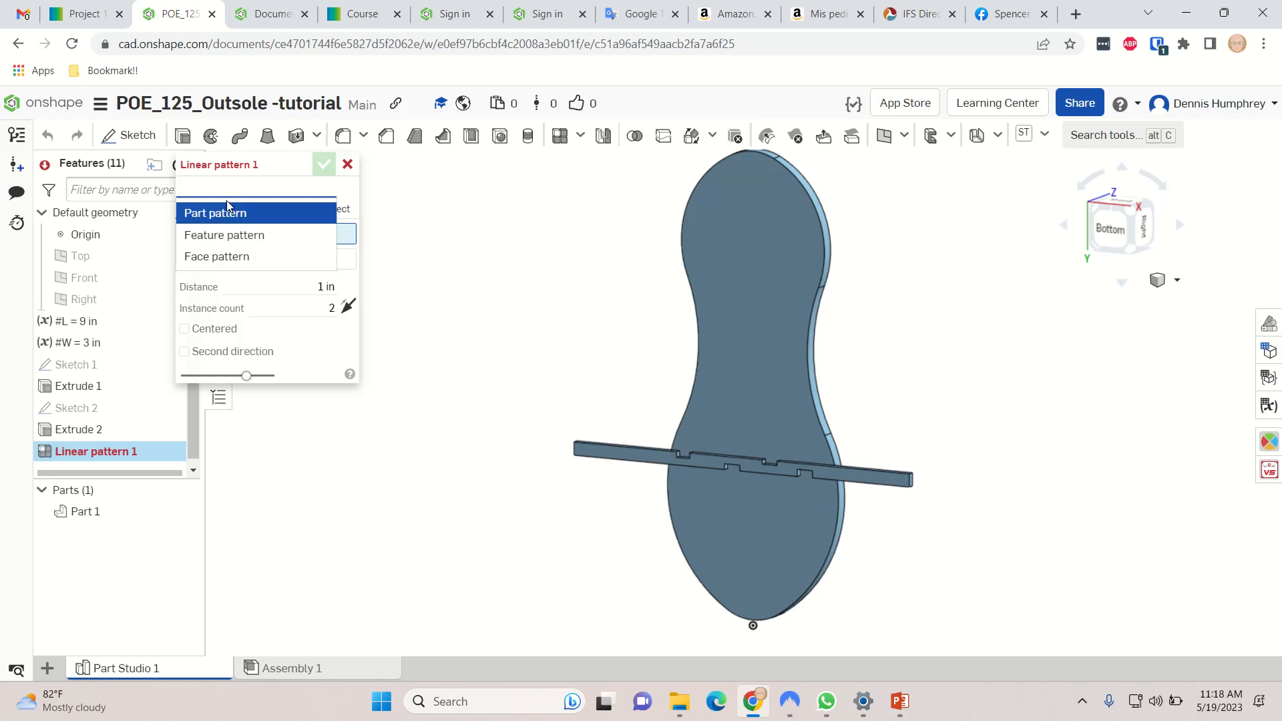
pyautogui.click(225, 241)
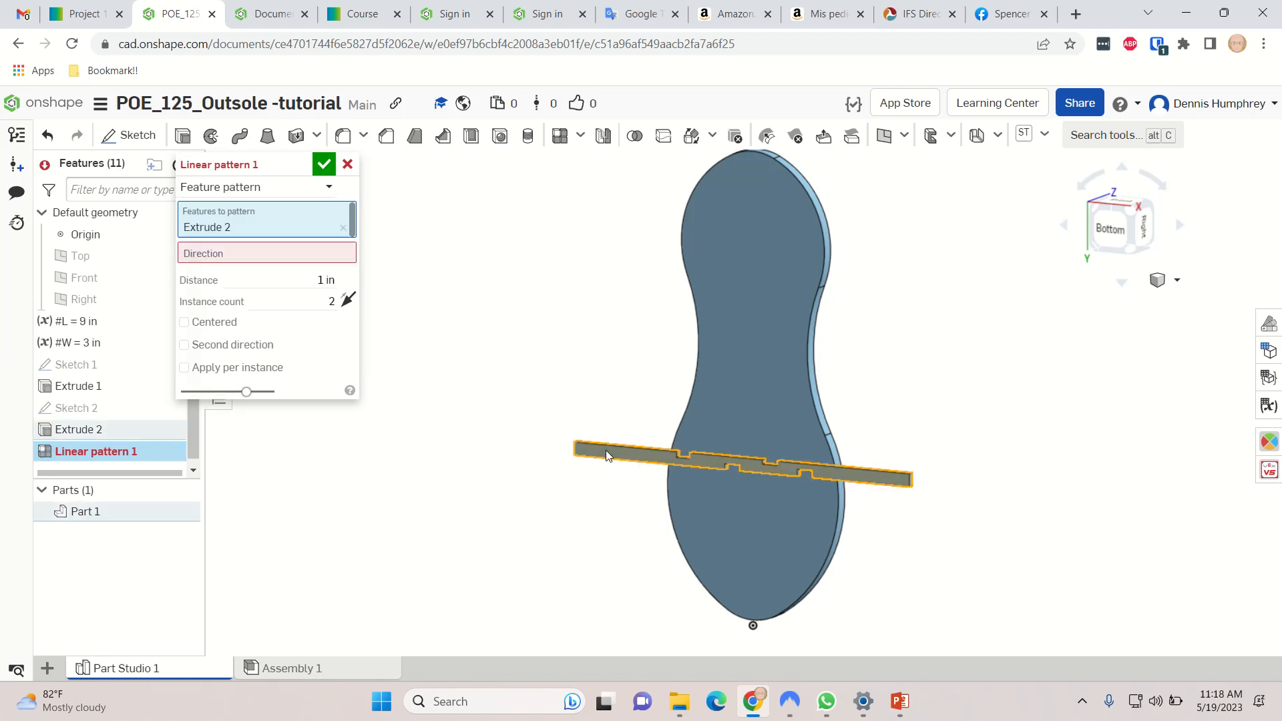
pyautogui.click(228, 257)
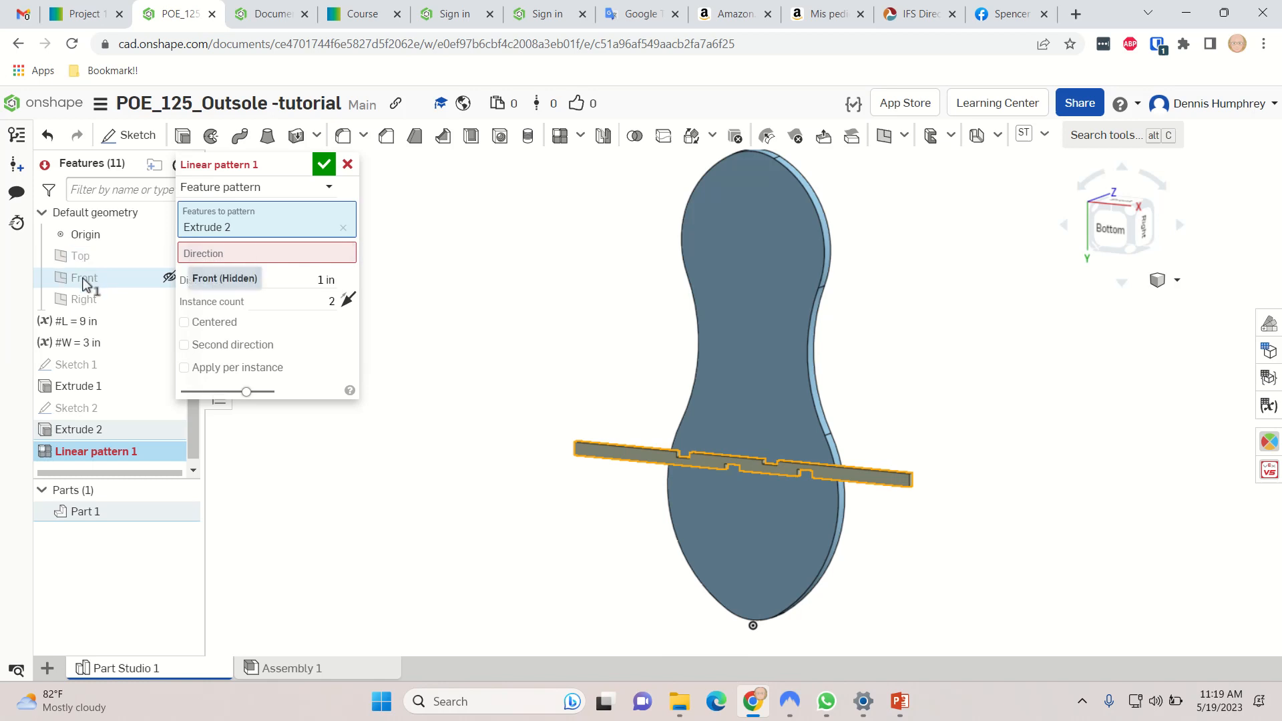
pyautogui.click(215, 254)
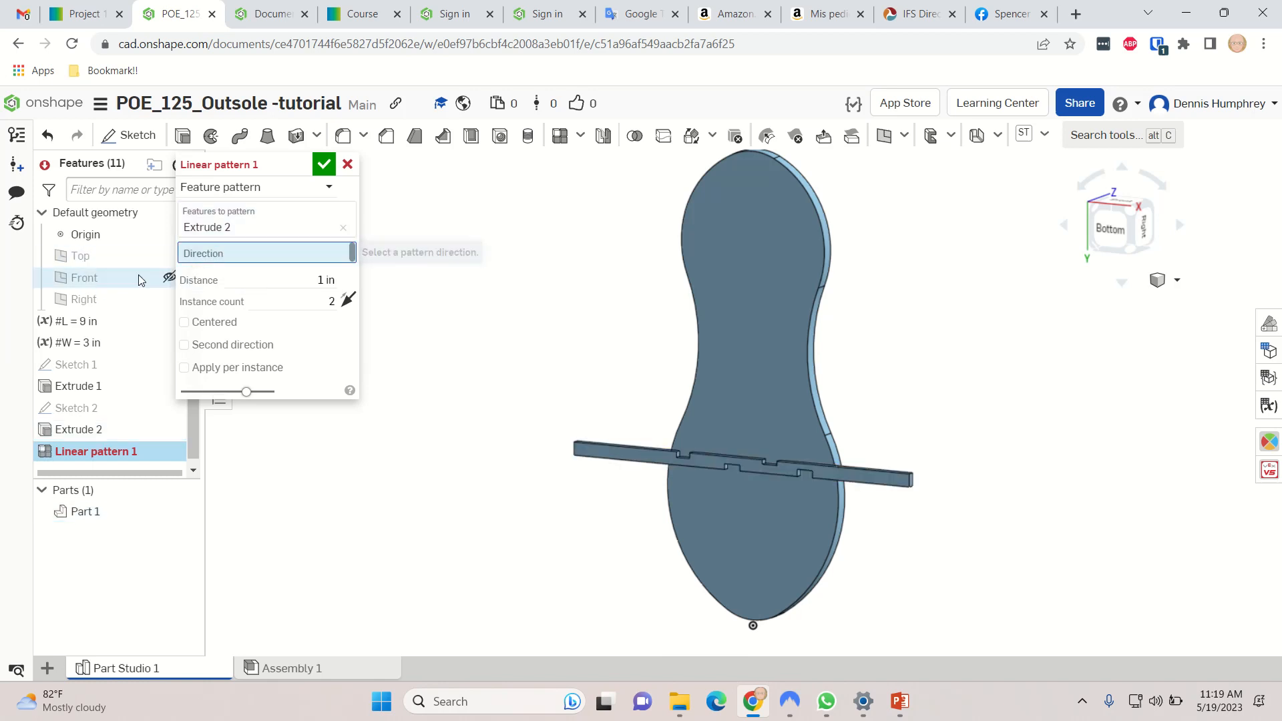
pyautogui.click(85, 280)
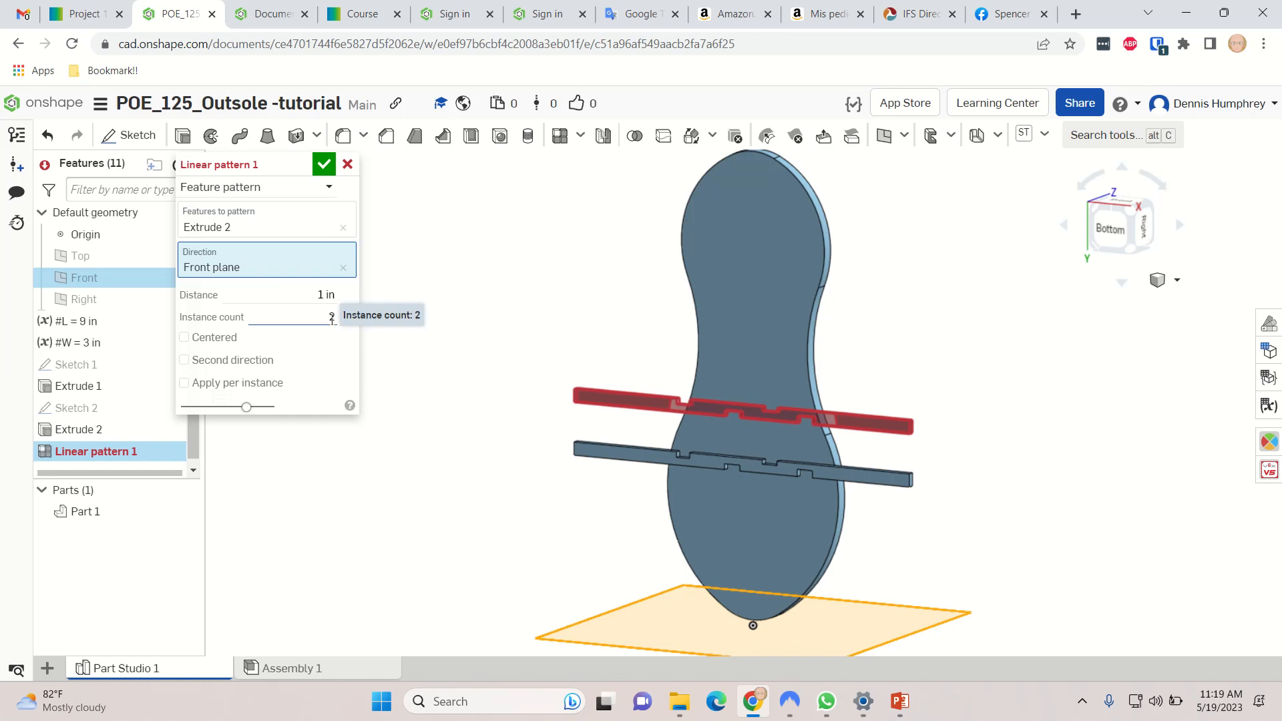
# - Make the linear pattern centered, trying an instance count of 8 and settling on 6
pyautogui.moveTo(330, 317); pyautogui.dragTo(337, 316)
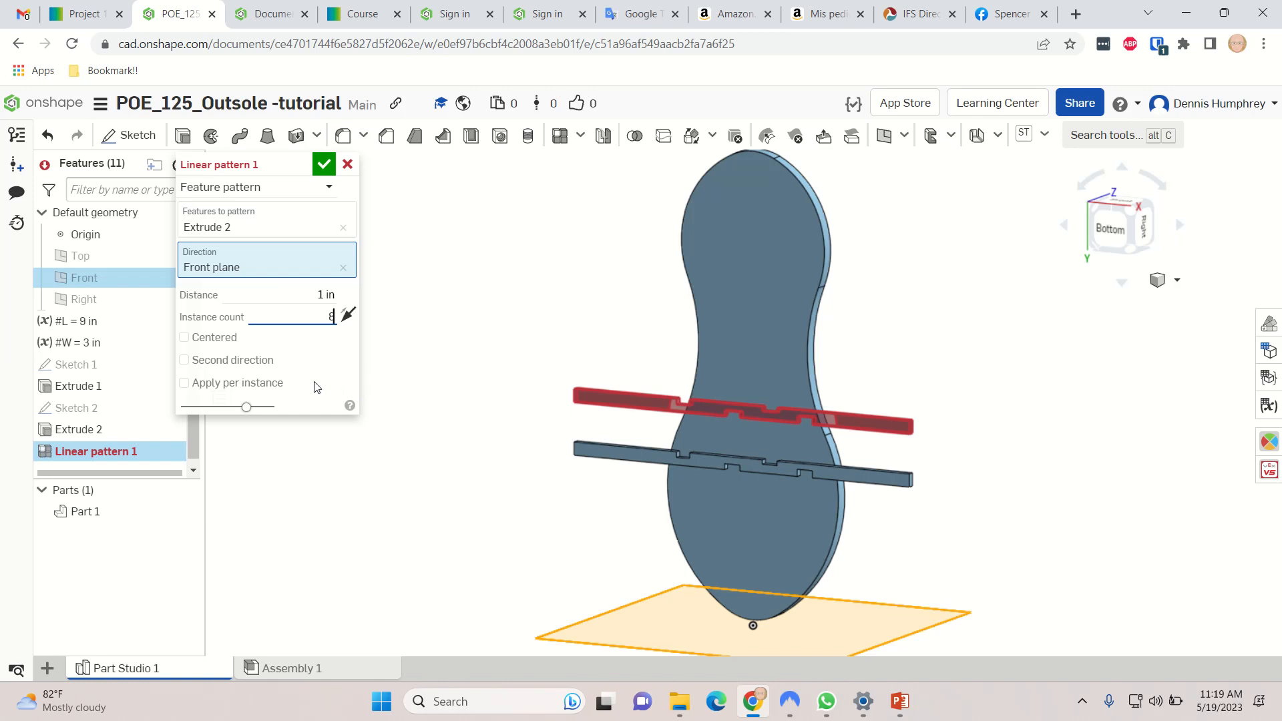
pyautogui.click(184, 337)
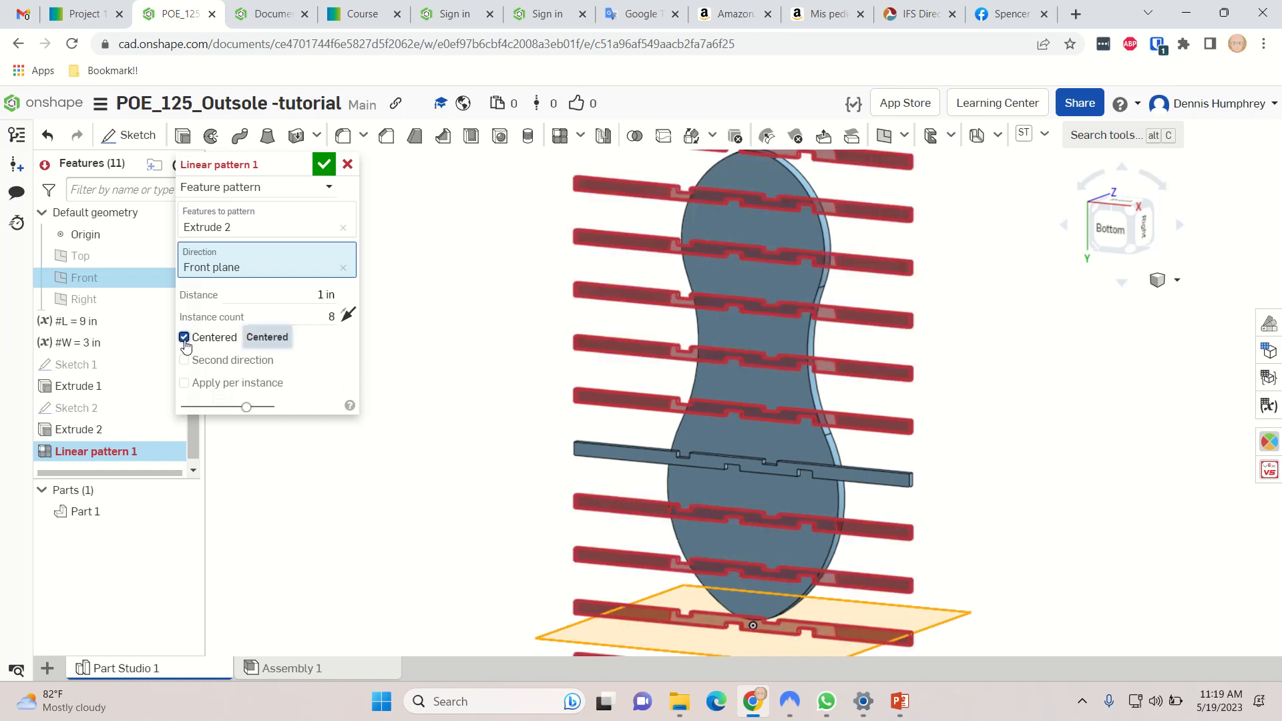
pyautogui.scroll(1, 456, 454)
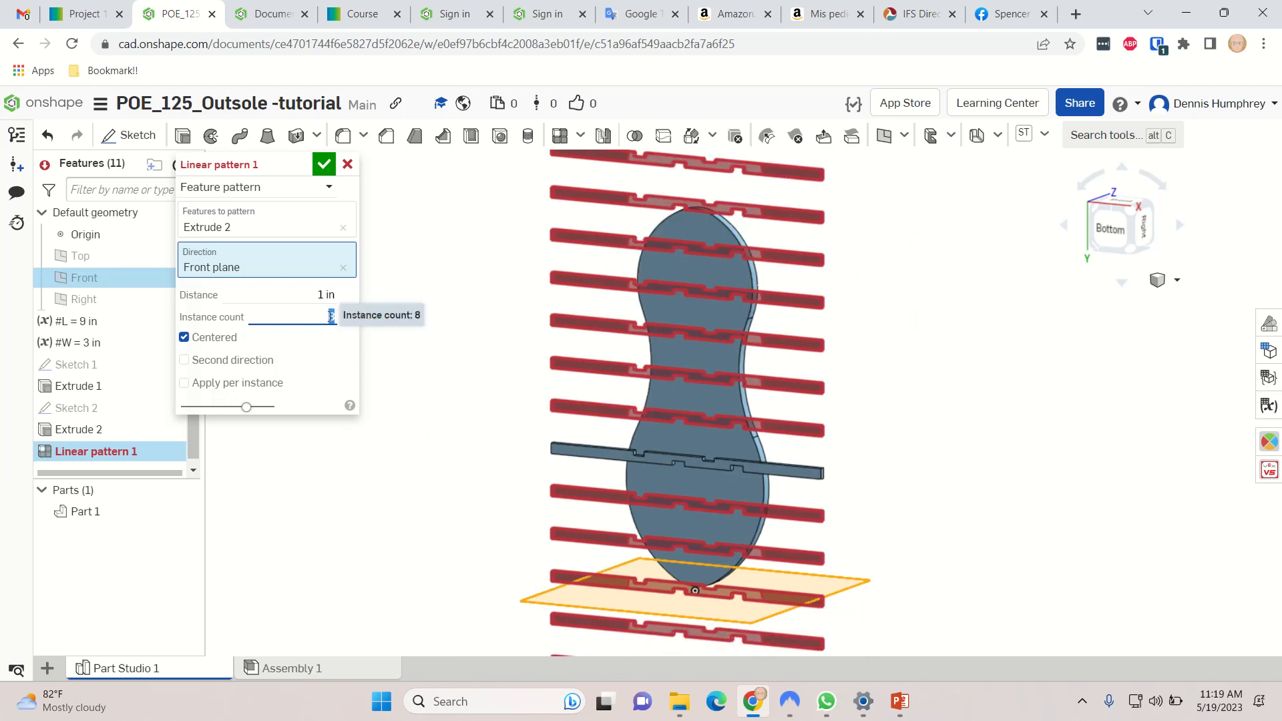
pyautogui.click(332, 316)
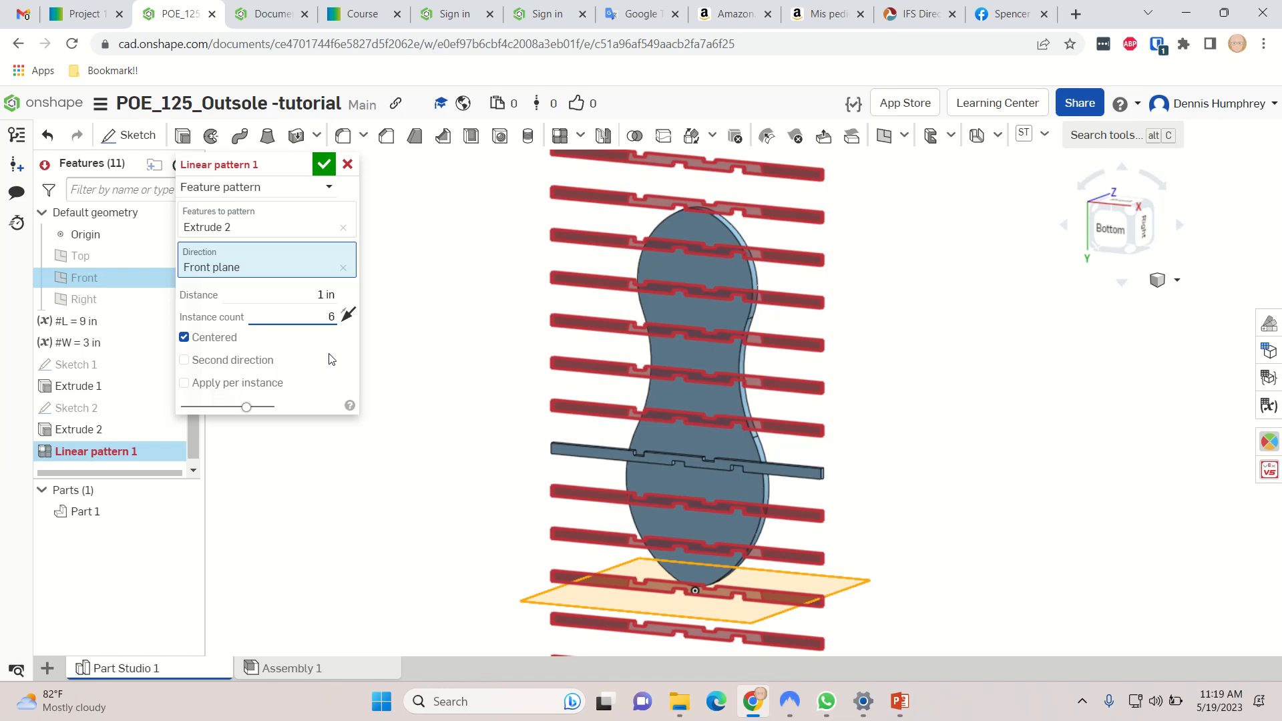
pyautogui.write('6')
pyautogui.press('Return')
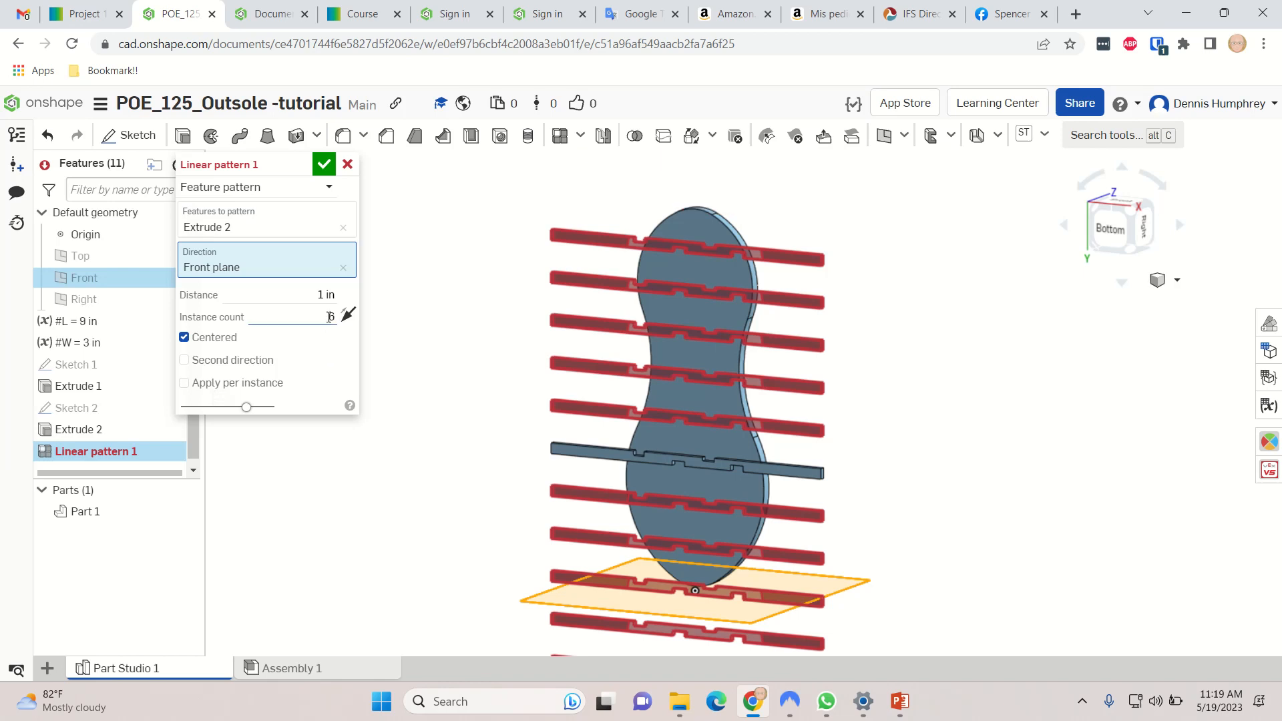
# - Set the linear pattern's instance count to 7, enable Apply per instance, and accept the pattern
pyautogui.click(333, 320)
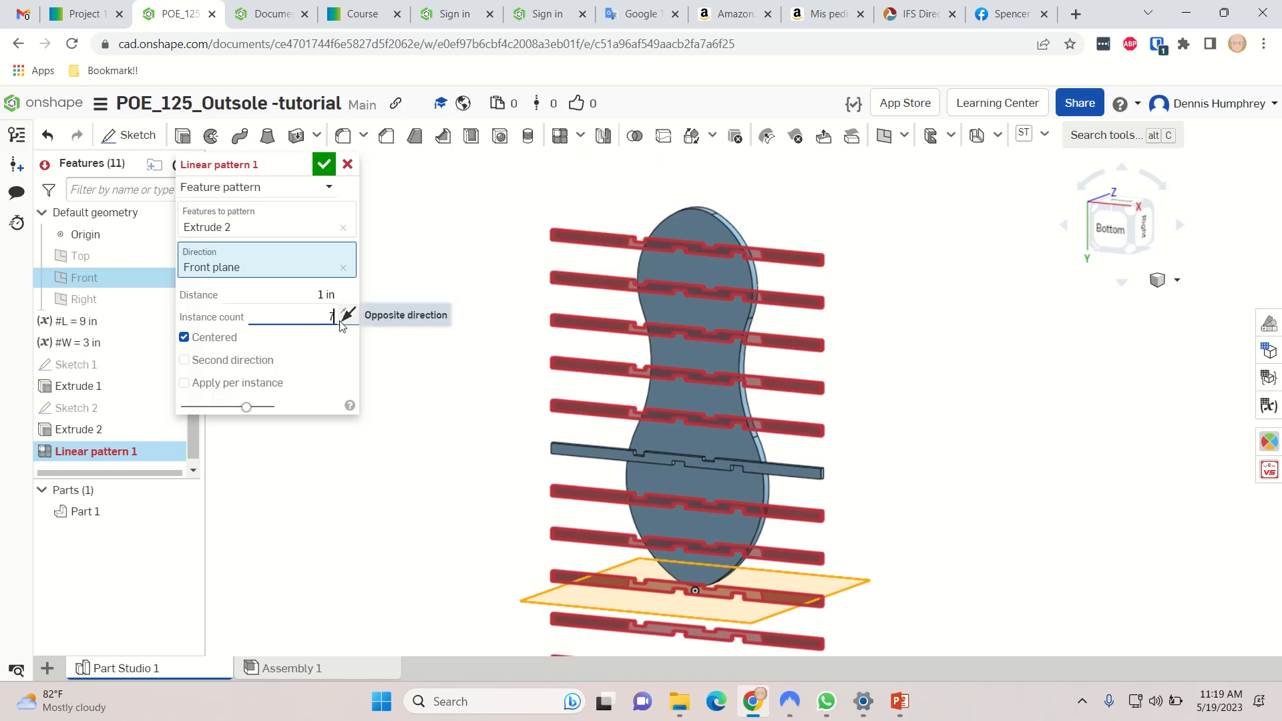
pyautogui.write('7')
pyautogui.press('Return')
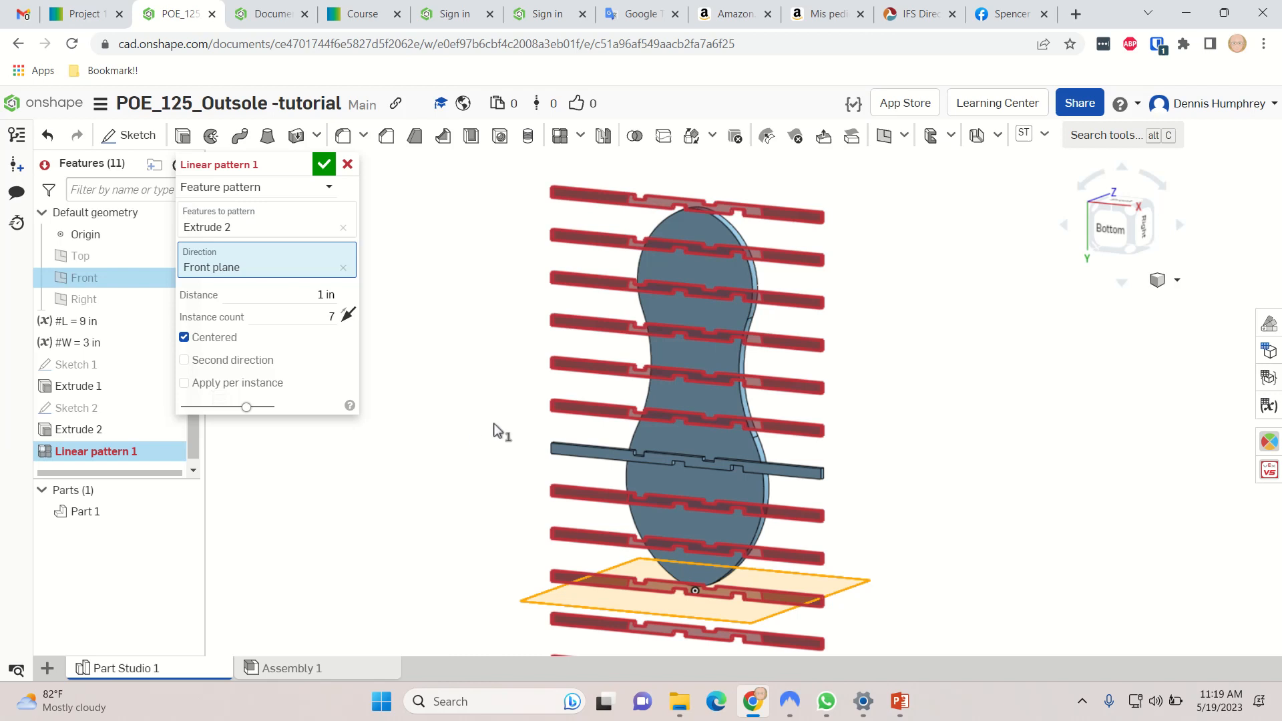
pyautogui.moveTo(498, 436)
pyautogui.mouseDown(button='right')
pyautogui.moveTo(458, 467)
pyautogui.moveTo(501, 423)
pyautogui.mouseUp(button='right')
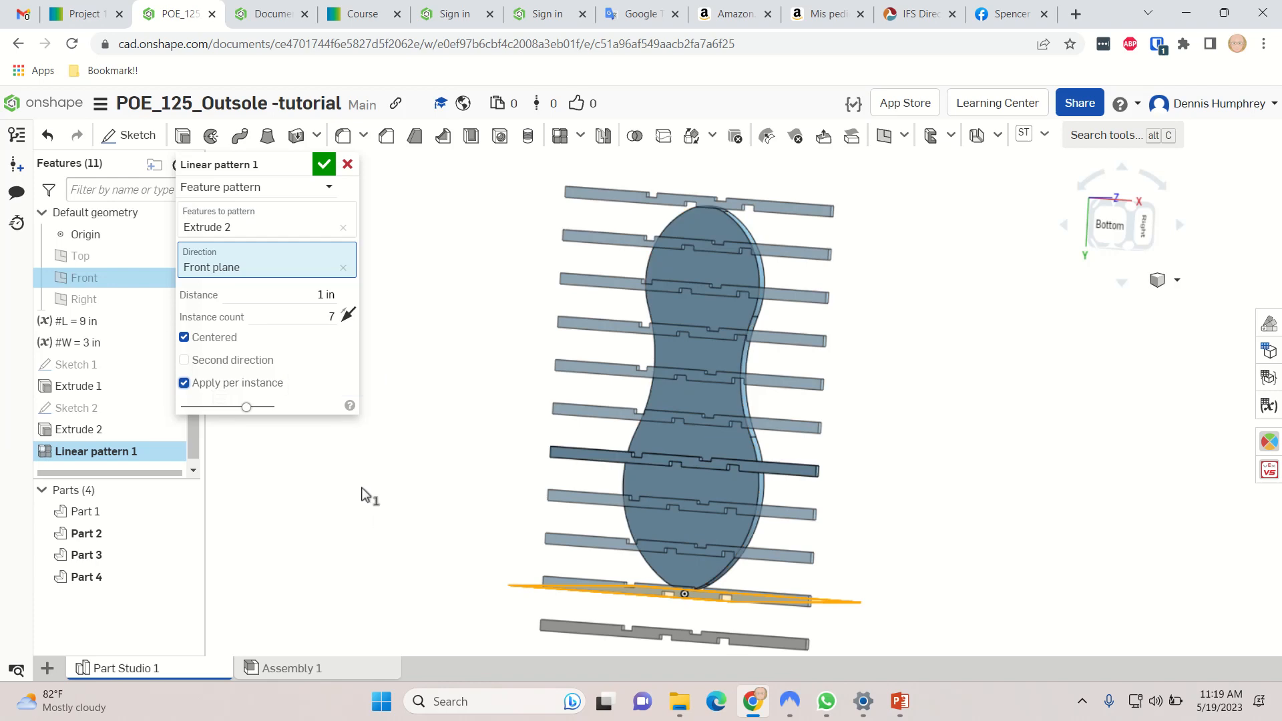
pyautogui.click(324, 164)
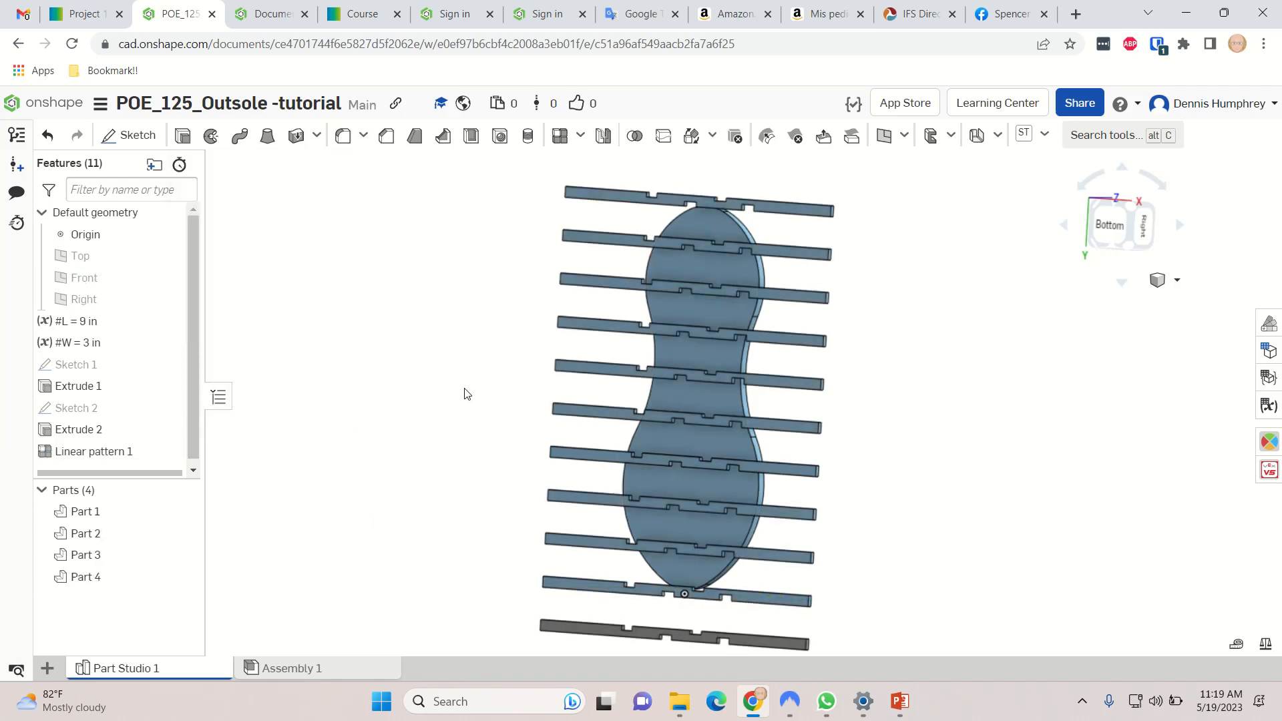
# - Check the Outsole Specifications on the PLTW project page, and start a sketch on the face of a patterned tread bar in Onshape
pyautogui.click(97, 14)
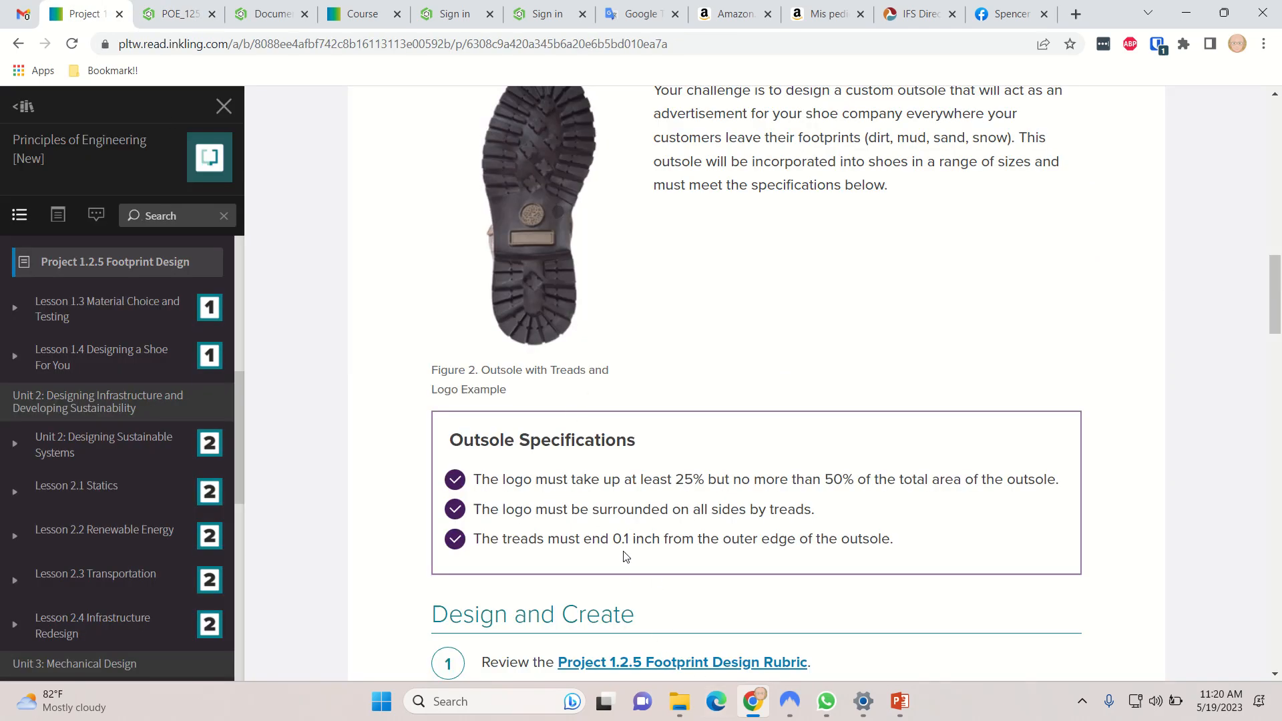
pyautogui.click(164, 16)
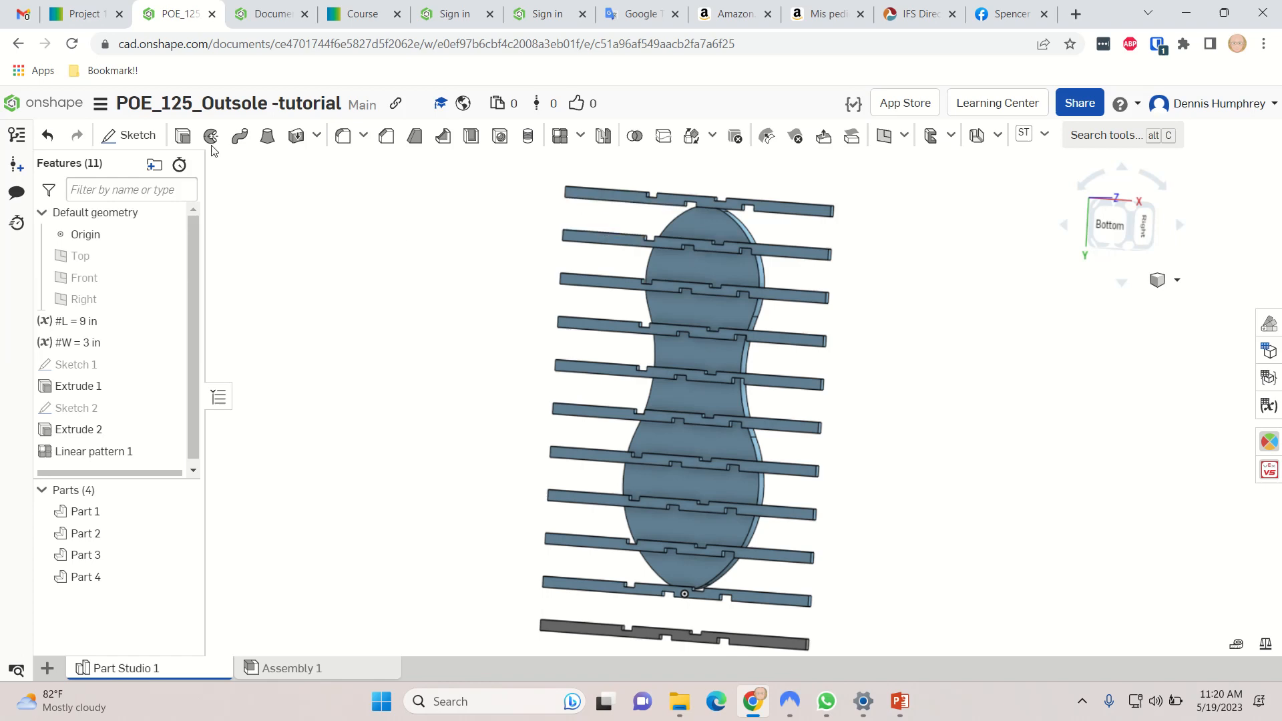
pyautogui.click(130, 134)
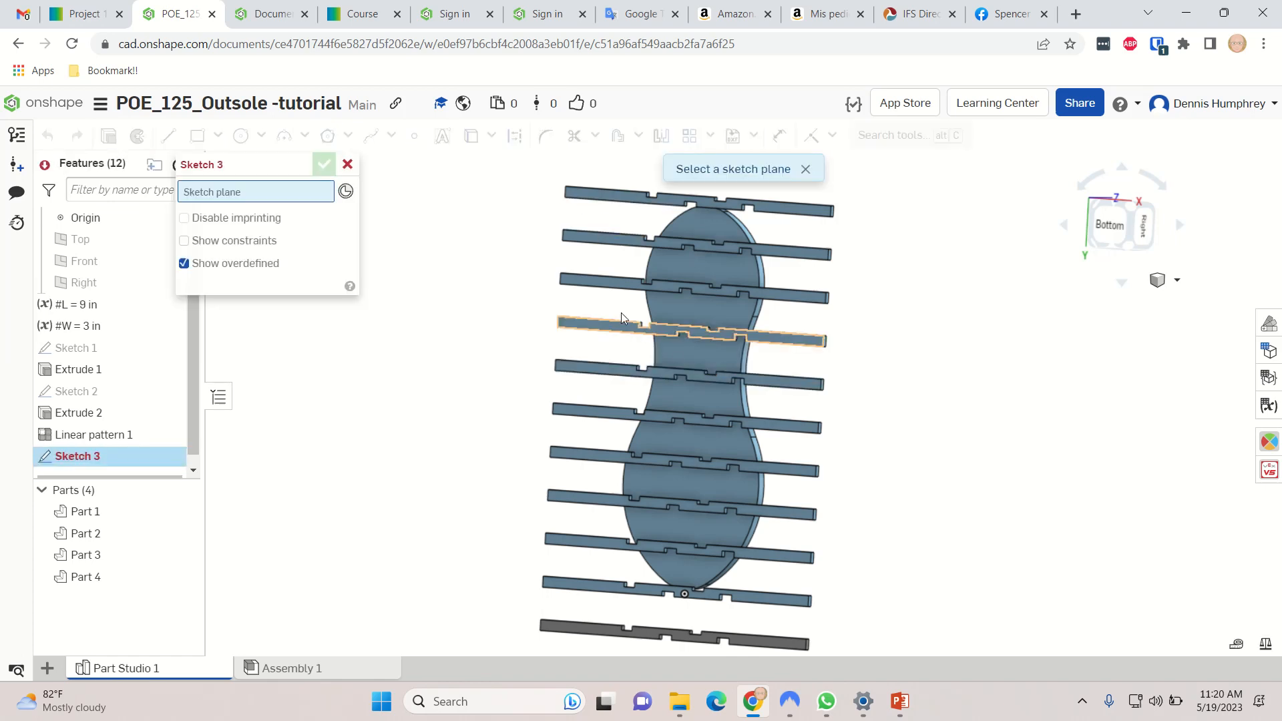
pyautogui.scroll(3, 621, 312)
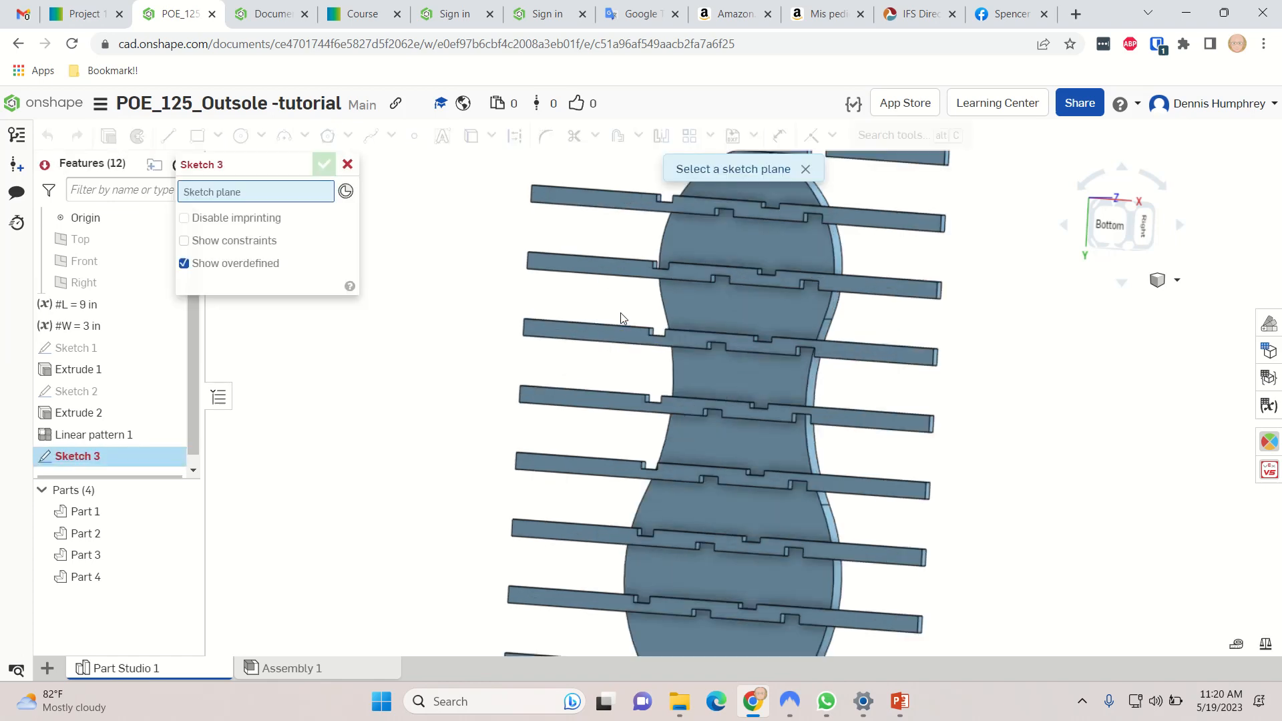
pyautogui.click(610, 273)
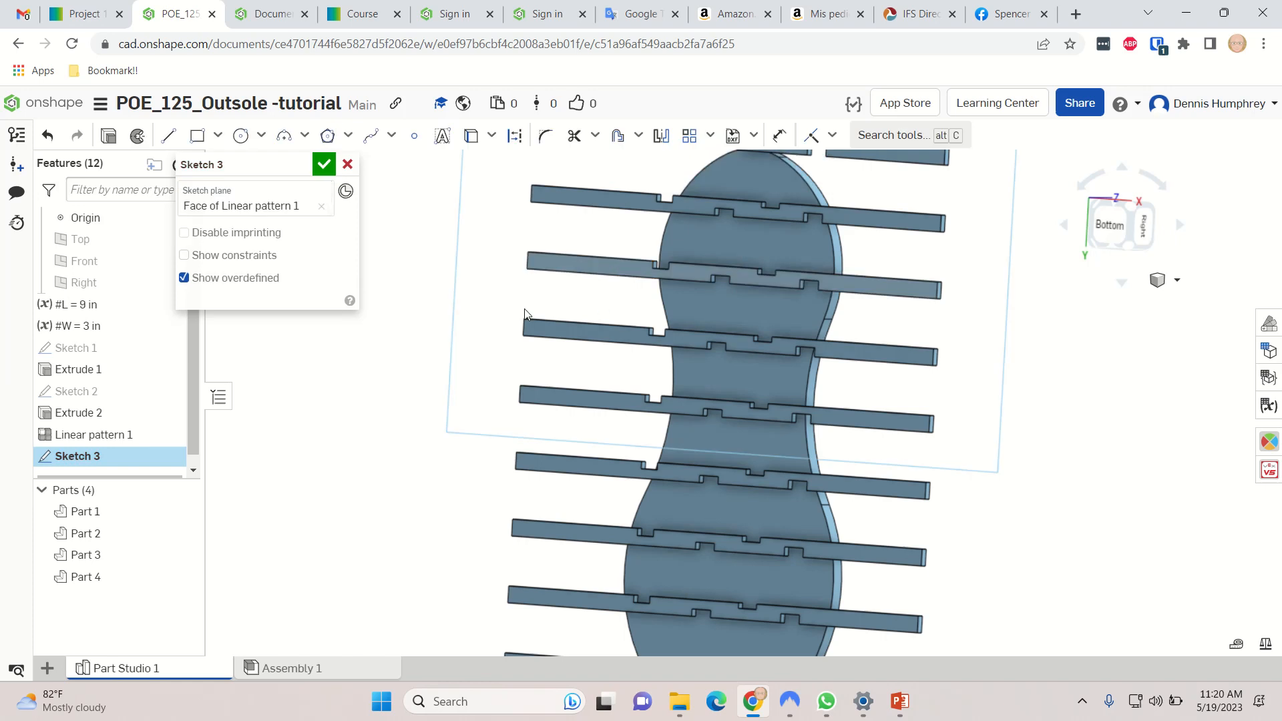
pyautogui.scroll(-3, 882, 402)
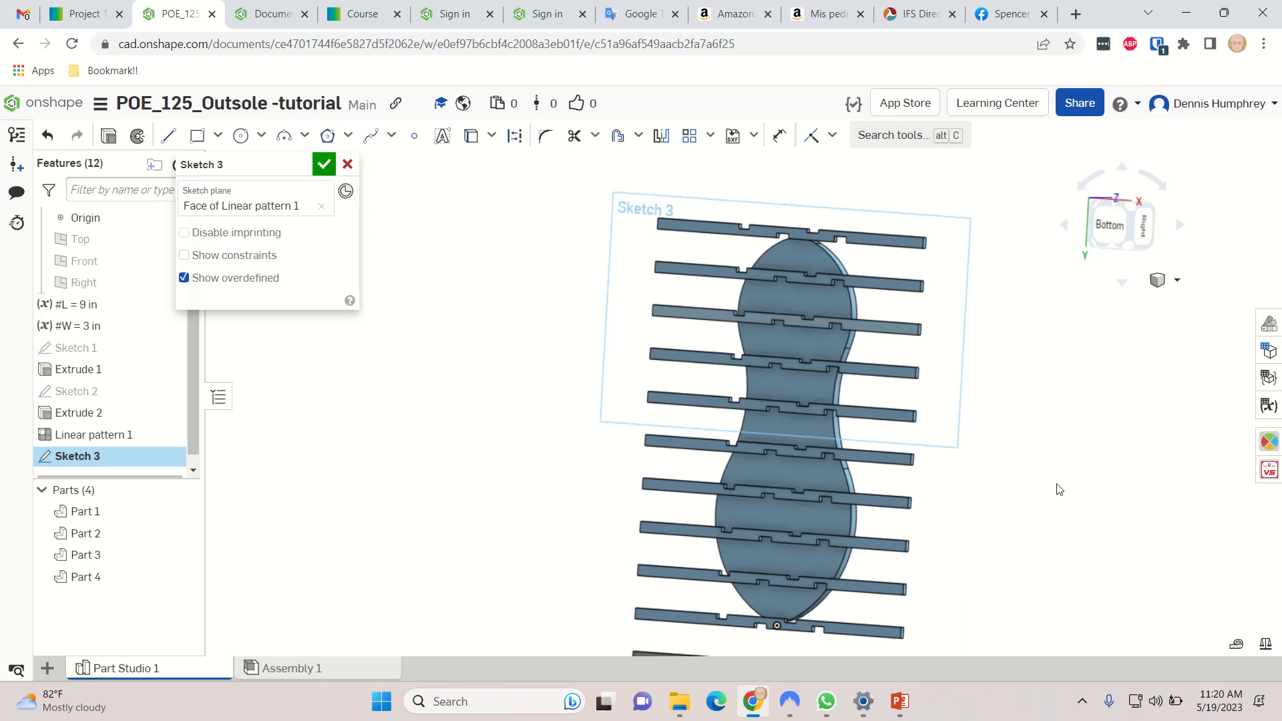
# - Project the outsole's outline from its large flat face into the sketch with Use
pyautogui.press('n')
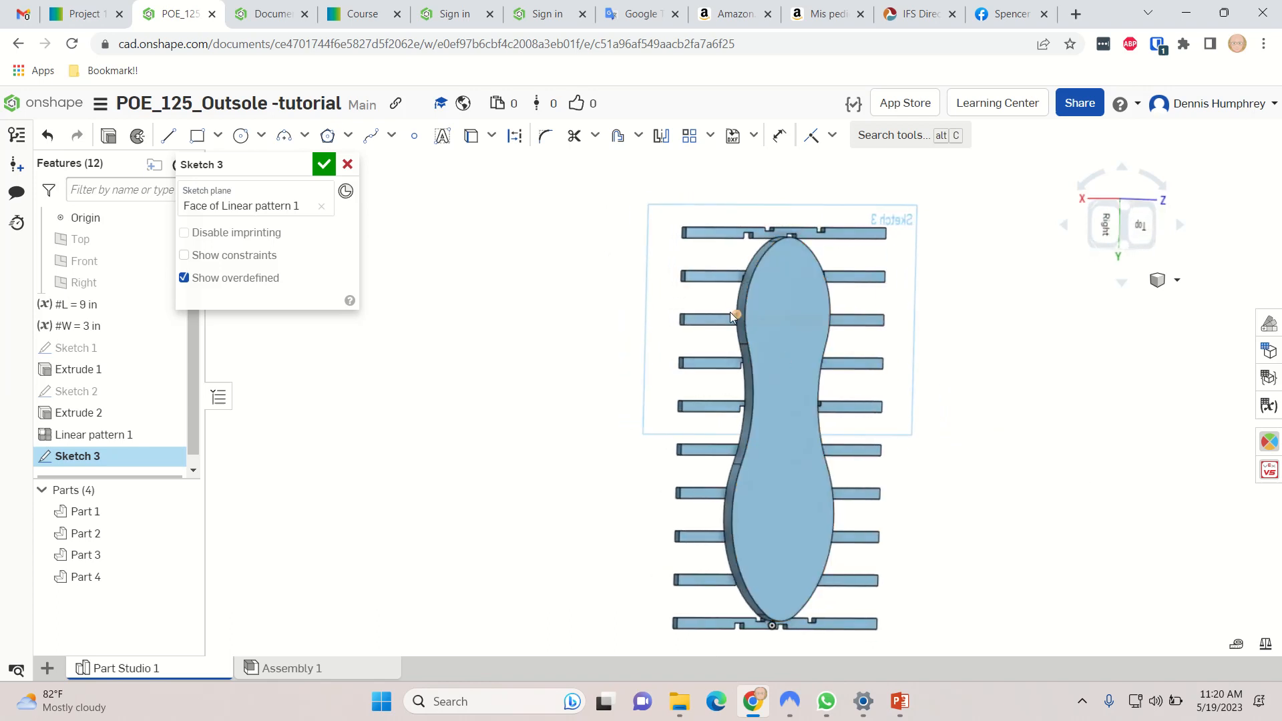
pyautogui.click(491, 136)
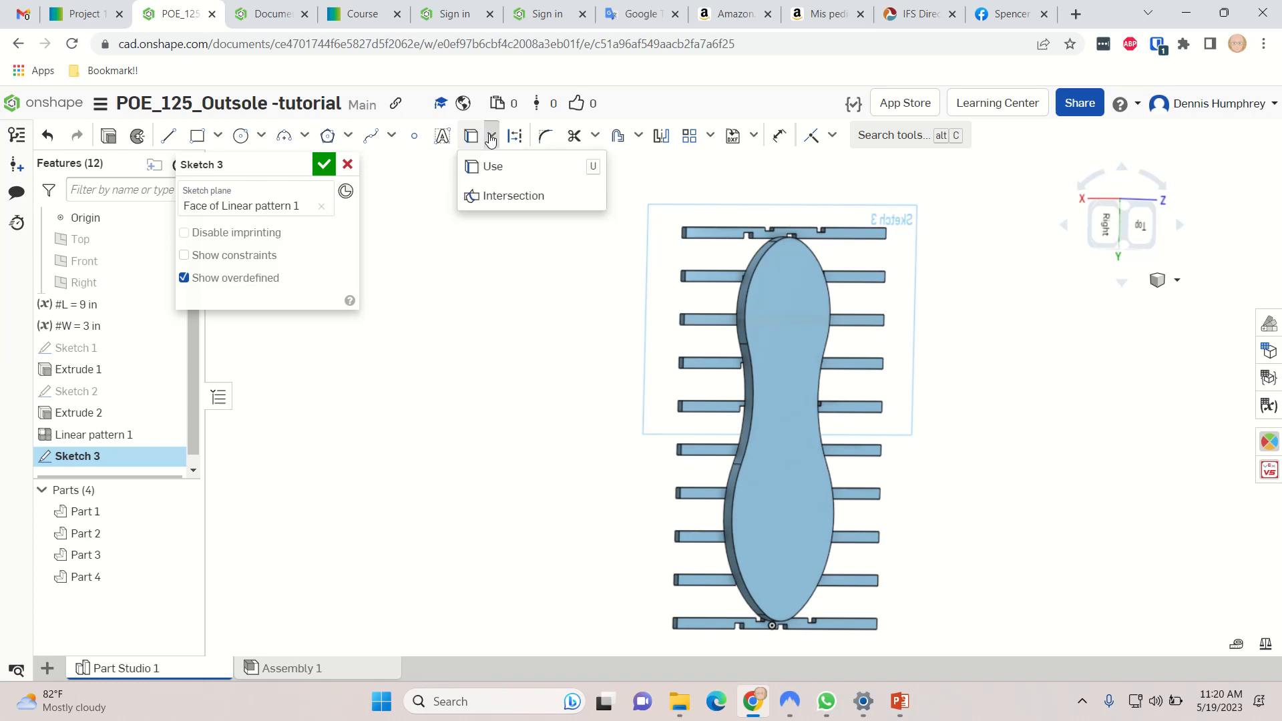
pyautogui.click(482, 168)
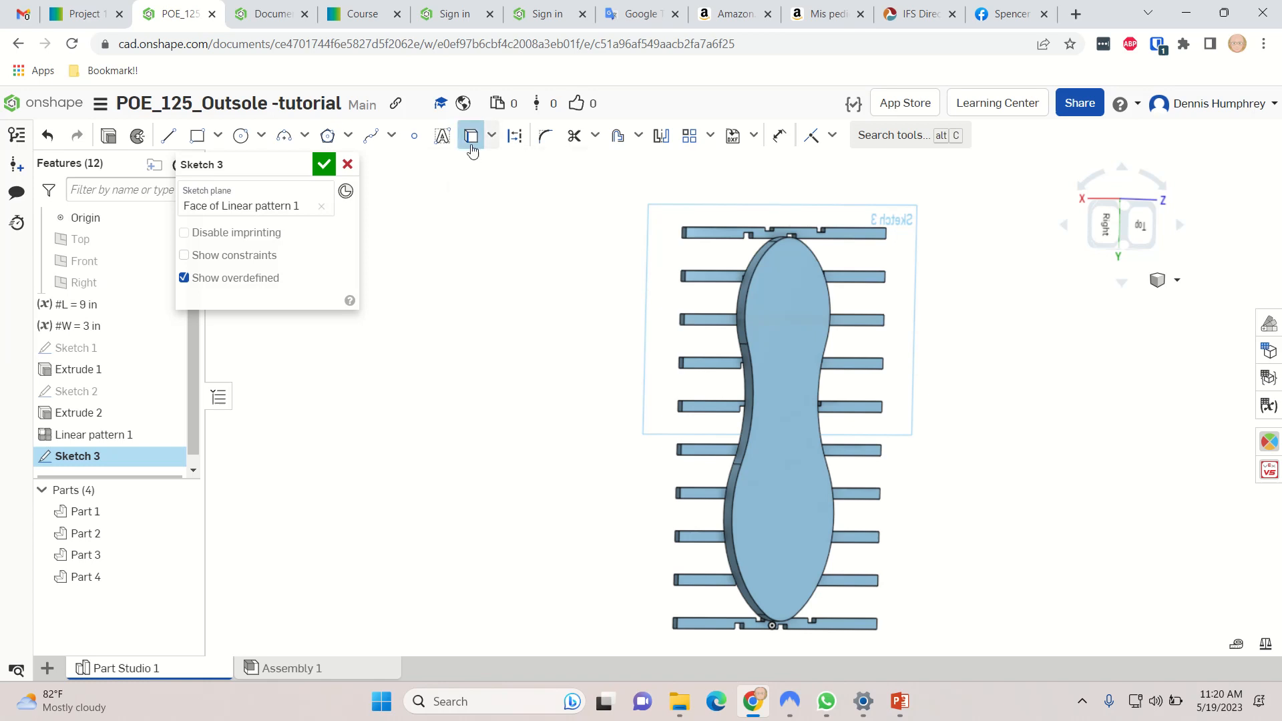
pyautogui.click(794, 365)
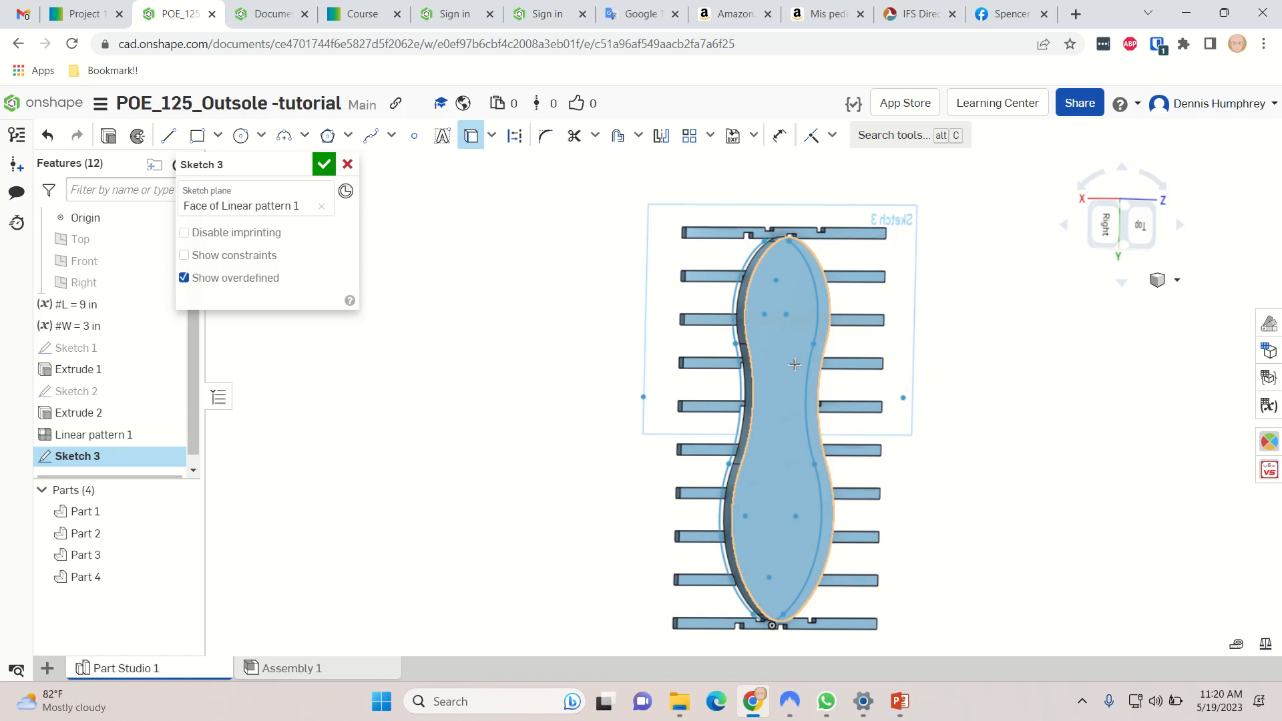
pyautogui.moveTo(582, 391)
pyautogui.mouseDown(button='right')
pyautogui.moveTo(689, 389)
pyautogui.moveTo(715, 357)
pyautogui.moveTo(722, 397)
pyautogui.mouseUp(button='right')
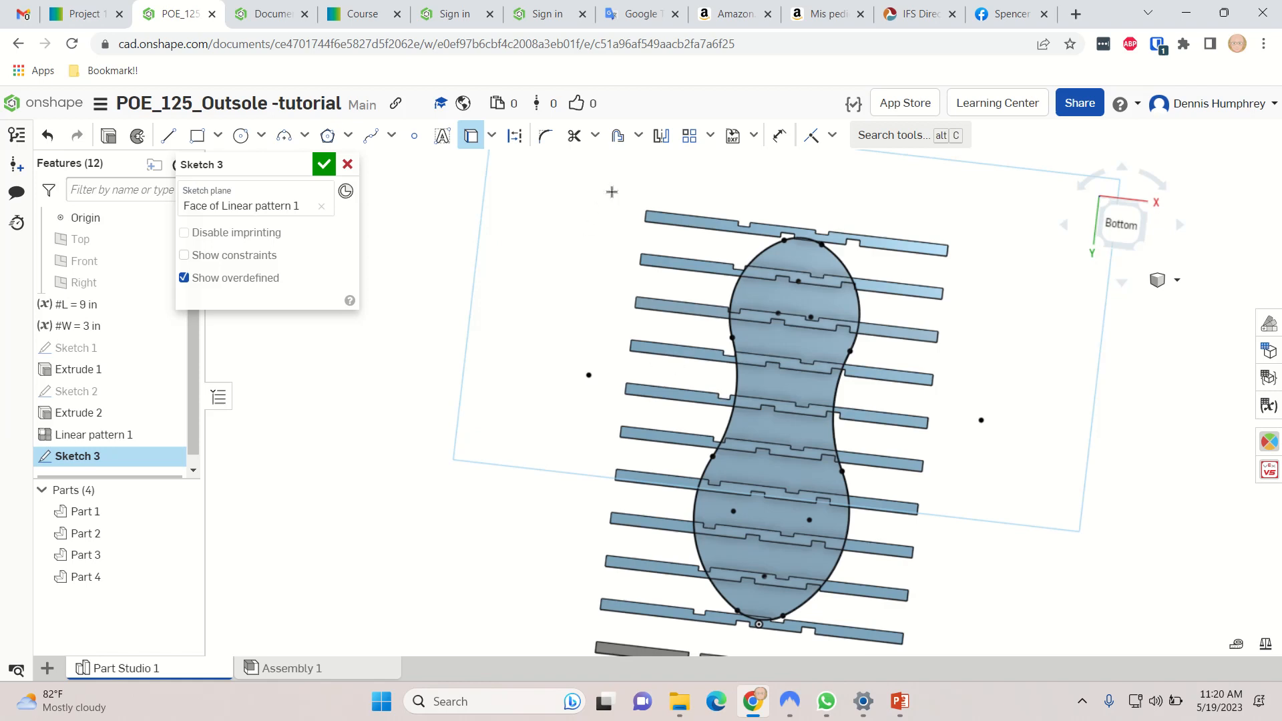
# - Start an Offset and select every arc of the projected outsole outline as a closed loop
pyautogui.click(617, 138)
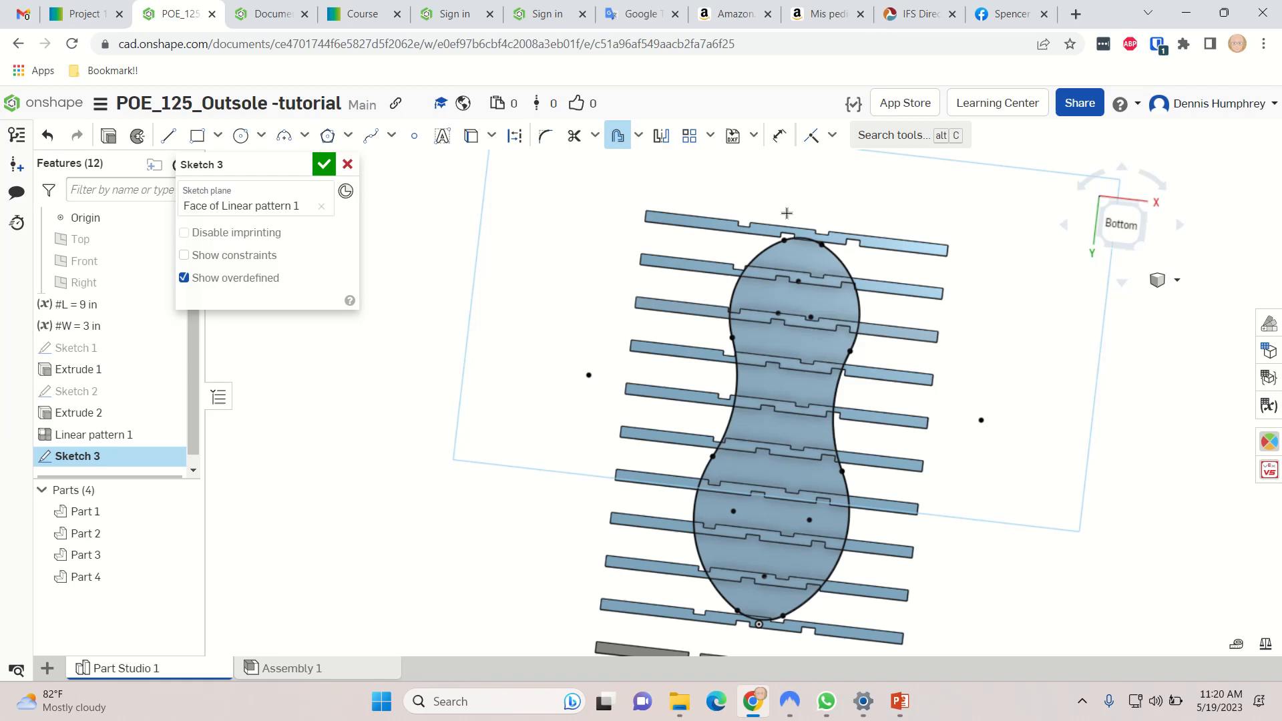
pyautogui.scroll(5, 786, 213)
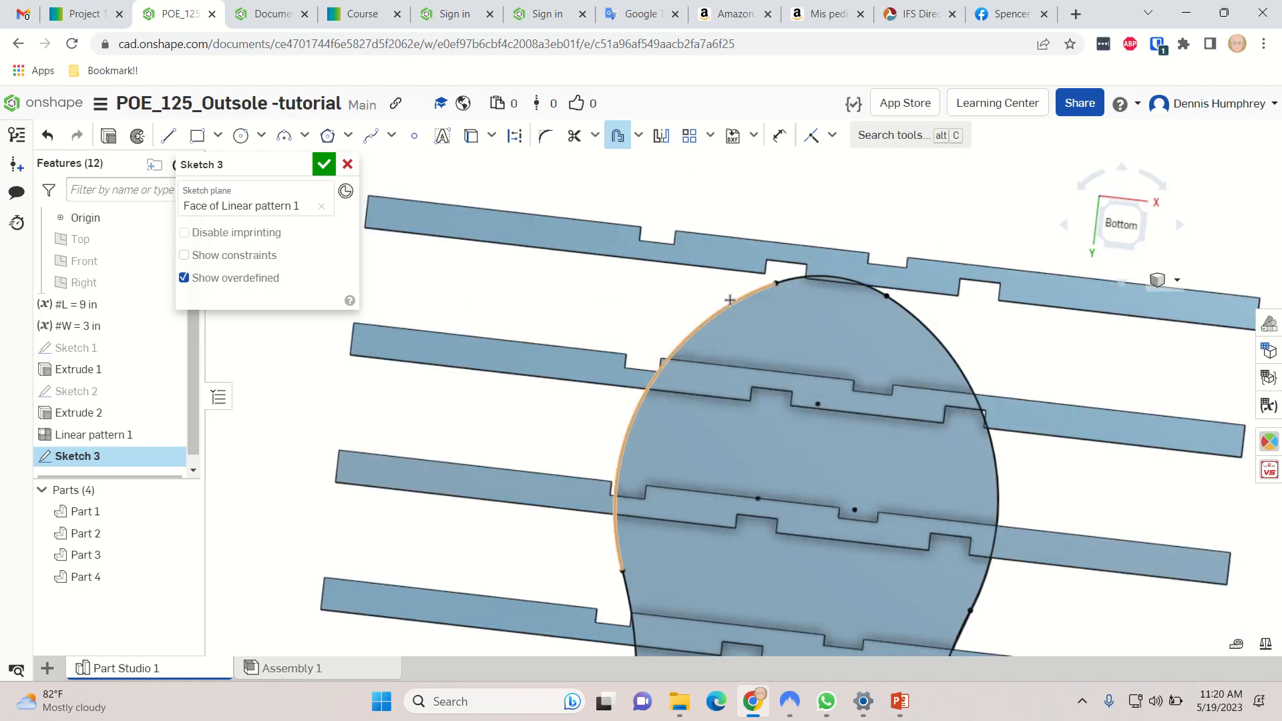
pyautogui.click(732, 303)
pyautogui.click(830, 276)
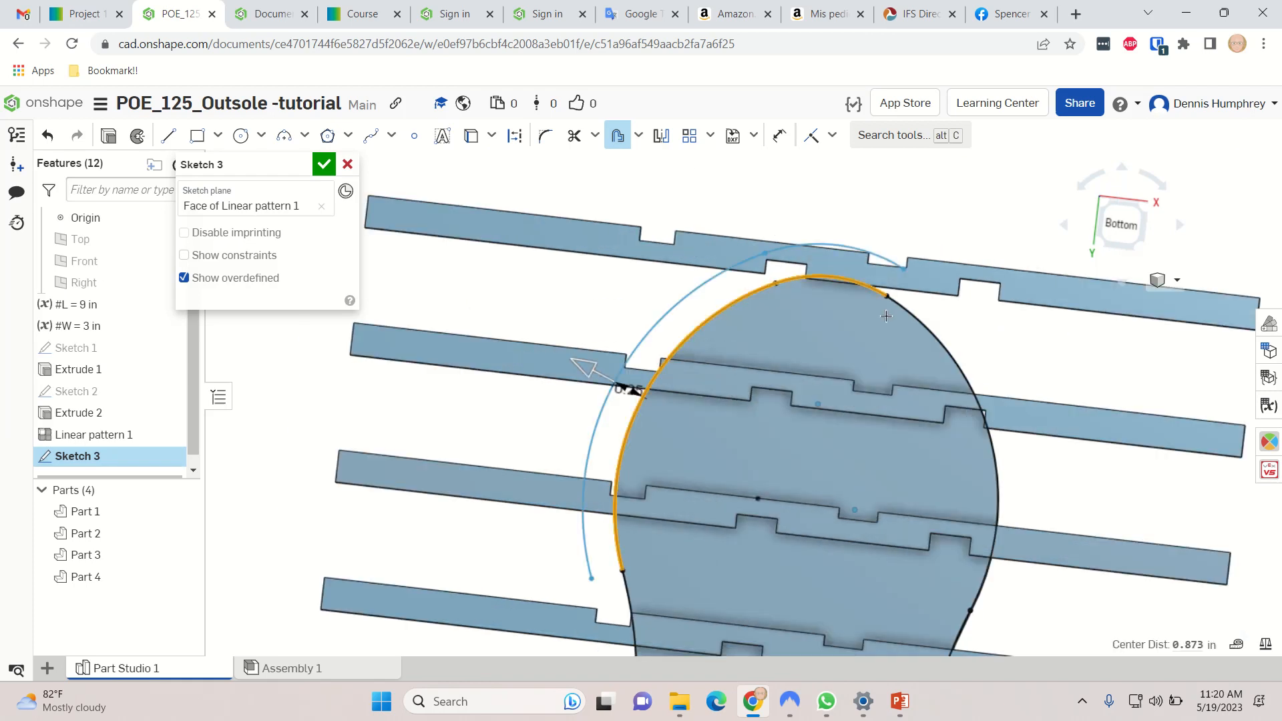
pyautogui.click(911, 329)
pyautogui.scroll(-3, 895, 344)
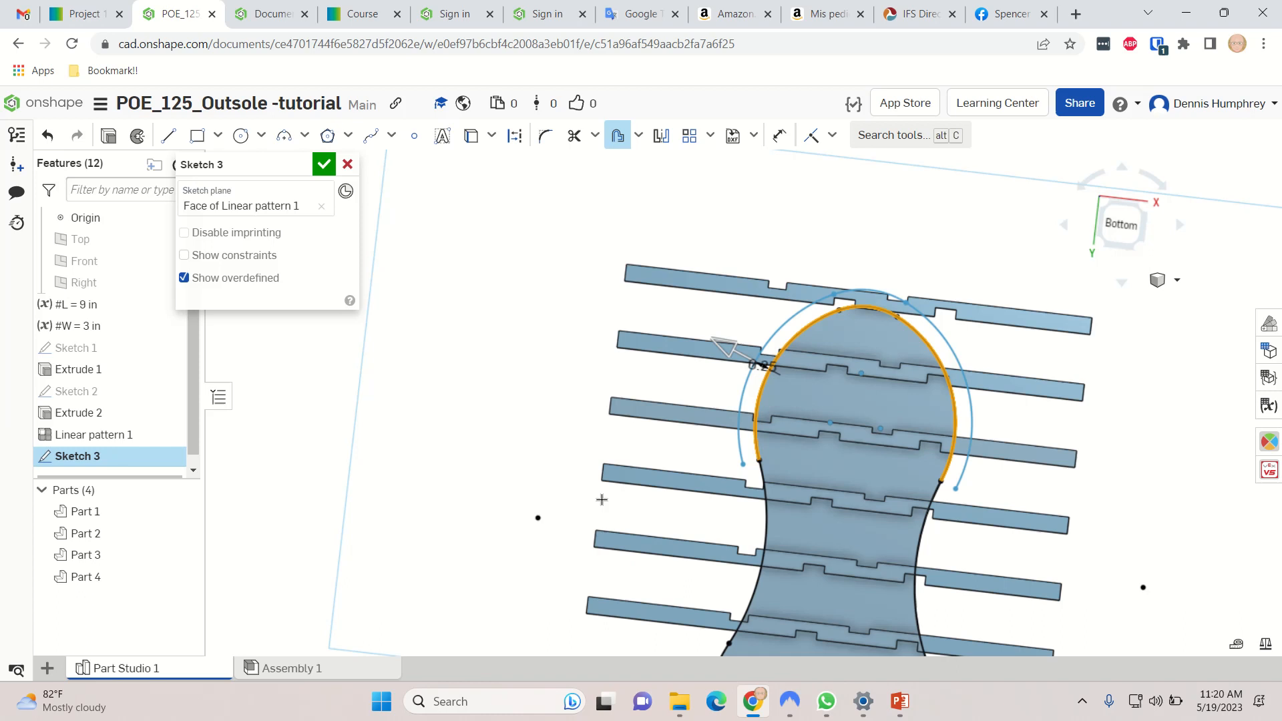
pyautogui.moveTo(599, 491)
pyautogui.mouseDown(button='middle')
pyautogui.moveTo(601, 278)
pyautogui.moveTo(660, 247)
pyautogui.mouseUp(button='middle')
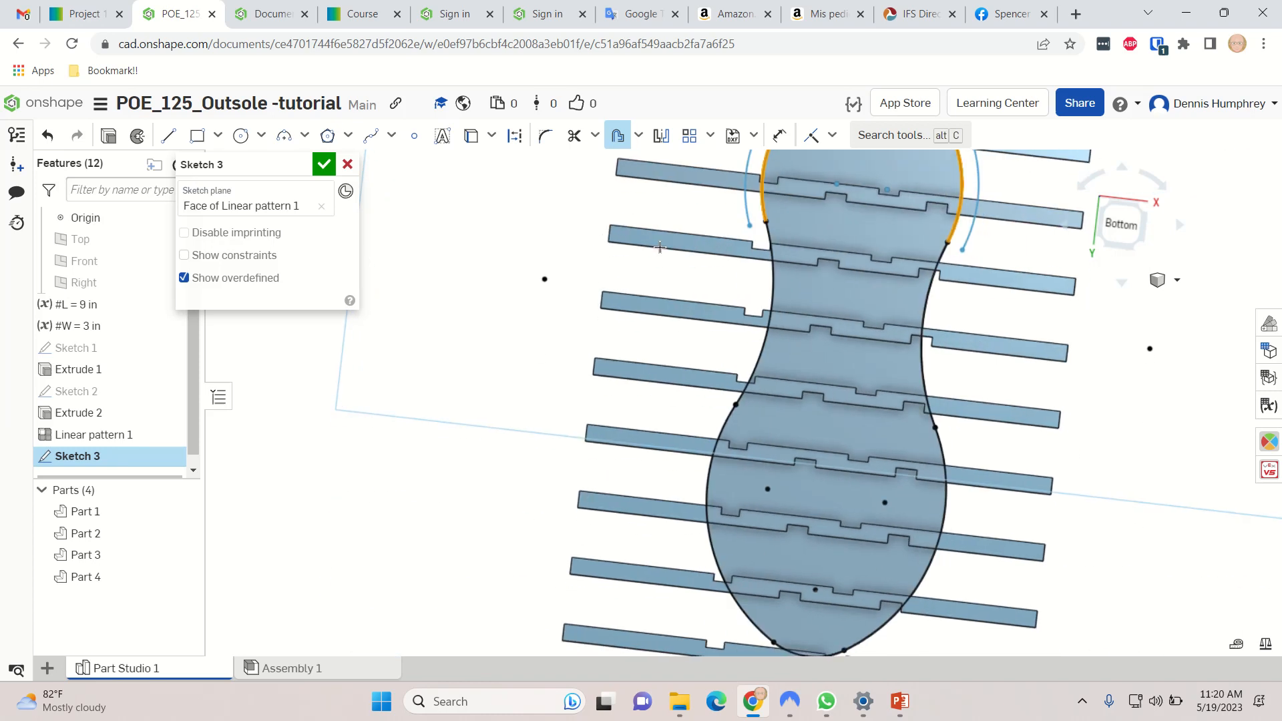
pyautogui.click(766, 308)
pyautogui.click(708, 507)
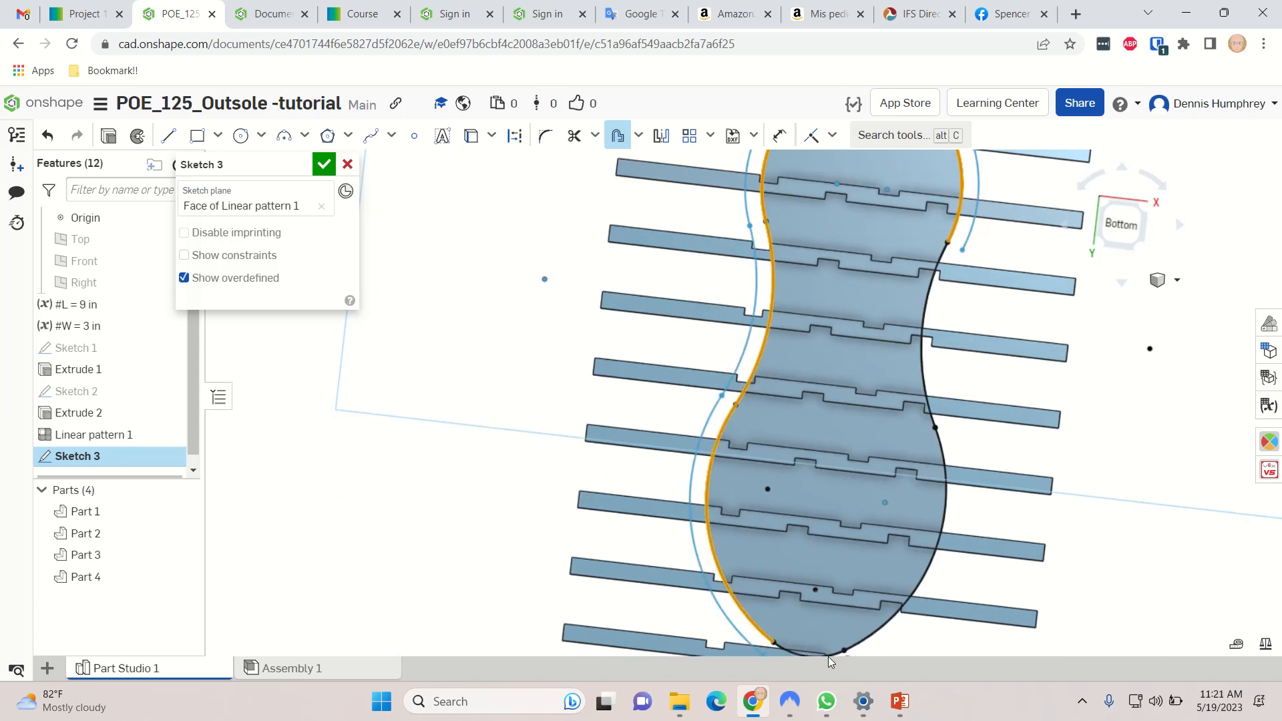
pyautogui.click(795, 649)
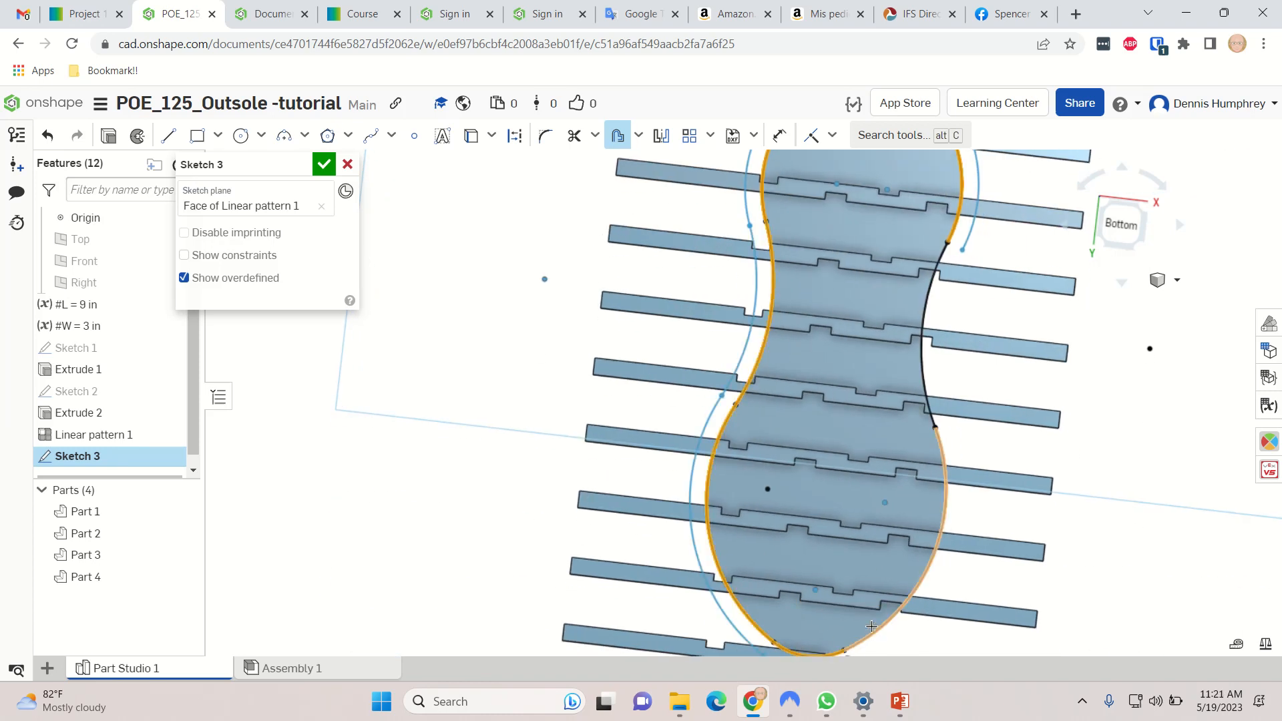
pyautogui.click(872, 626)
pyautogui.scroll(-3, 806, 397)
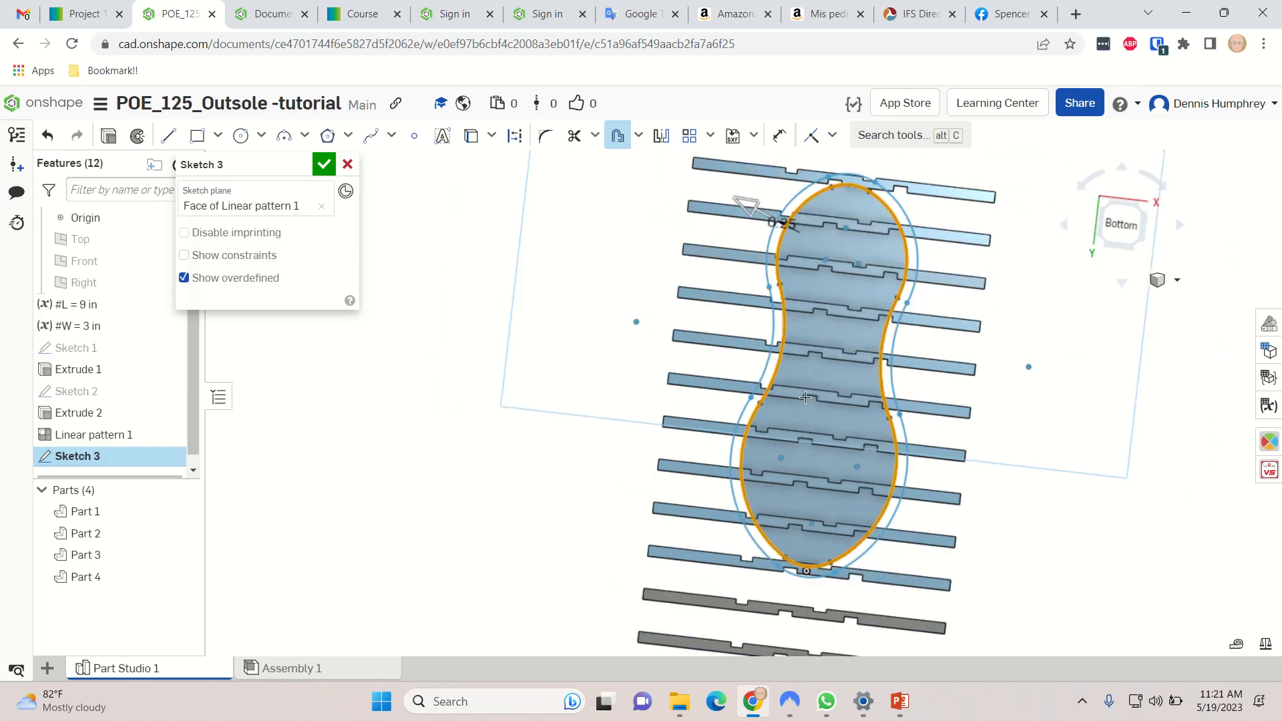
# - Flip the offset to the inside of the outline, set it to 0.1 in, and finish the sketch
pyautogui.scroll(4, 778, 220)
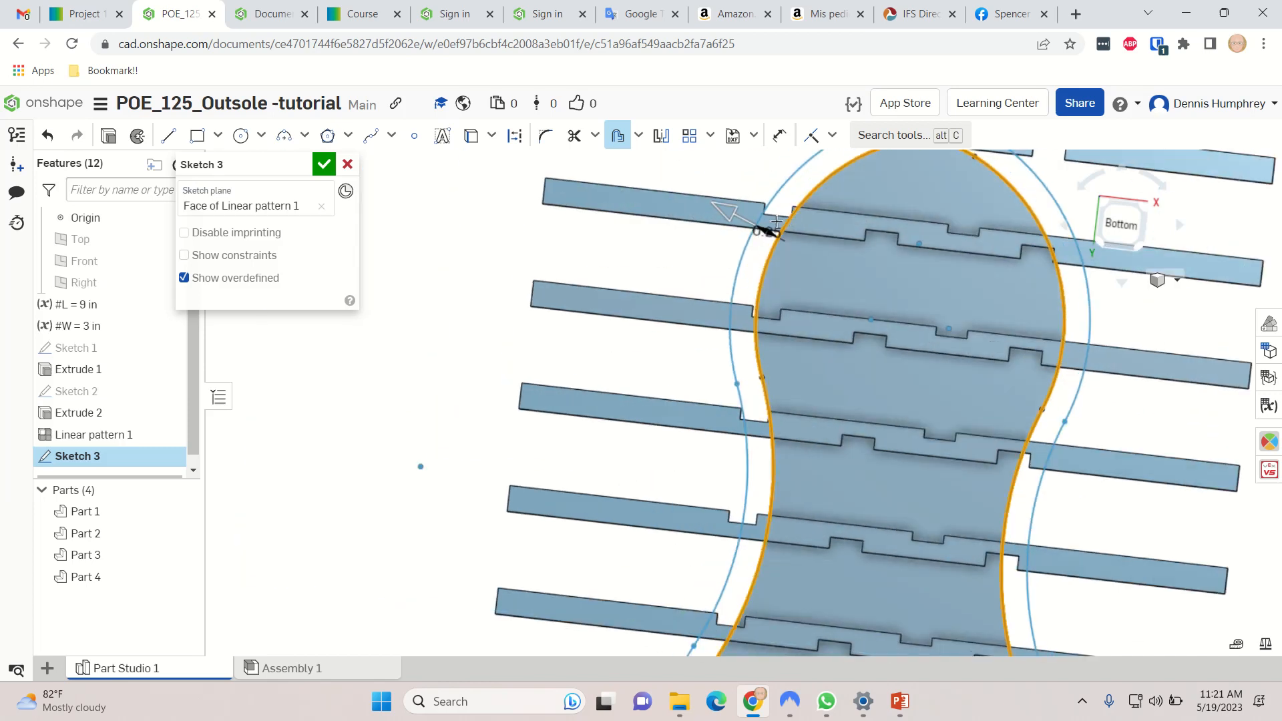
pyautogui.click(728, 213)
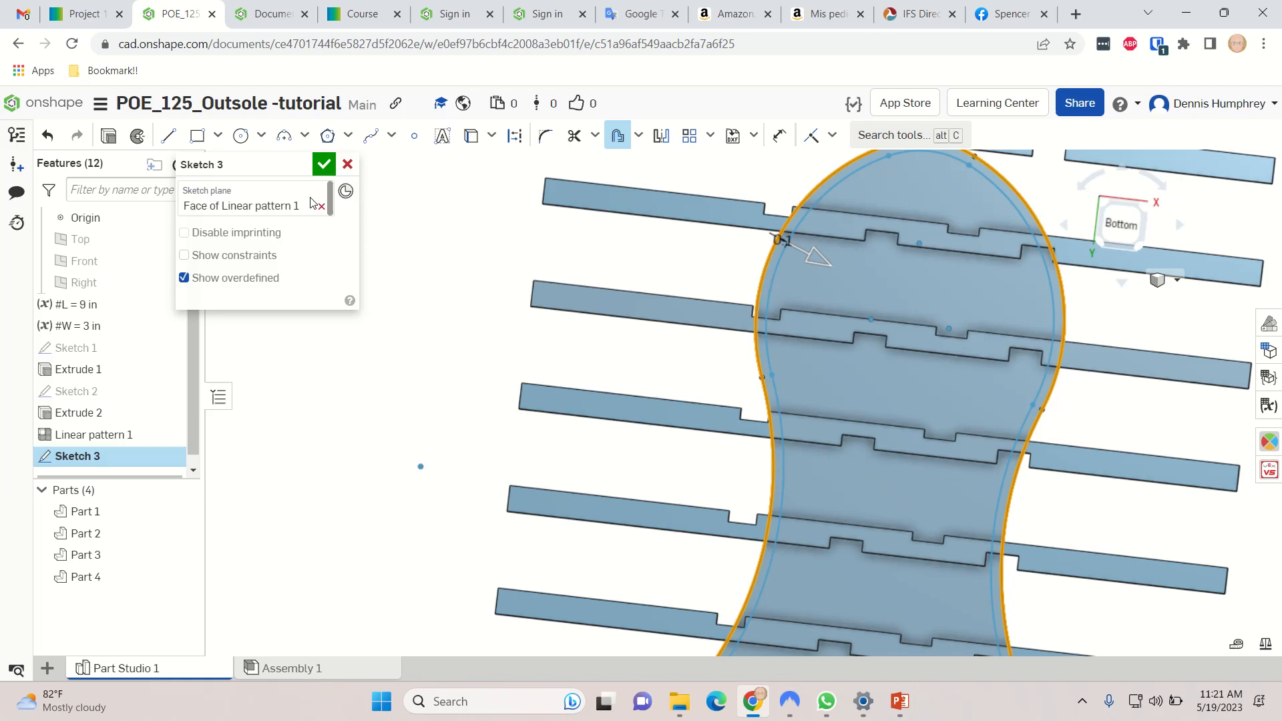
pyautogui.click(319, 167)
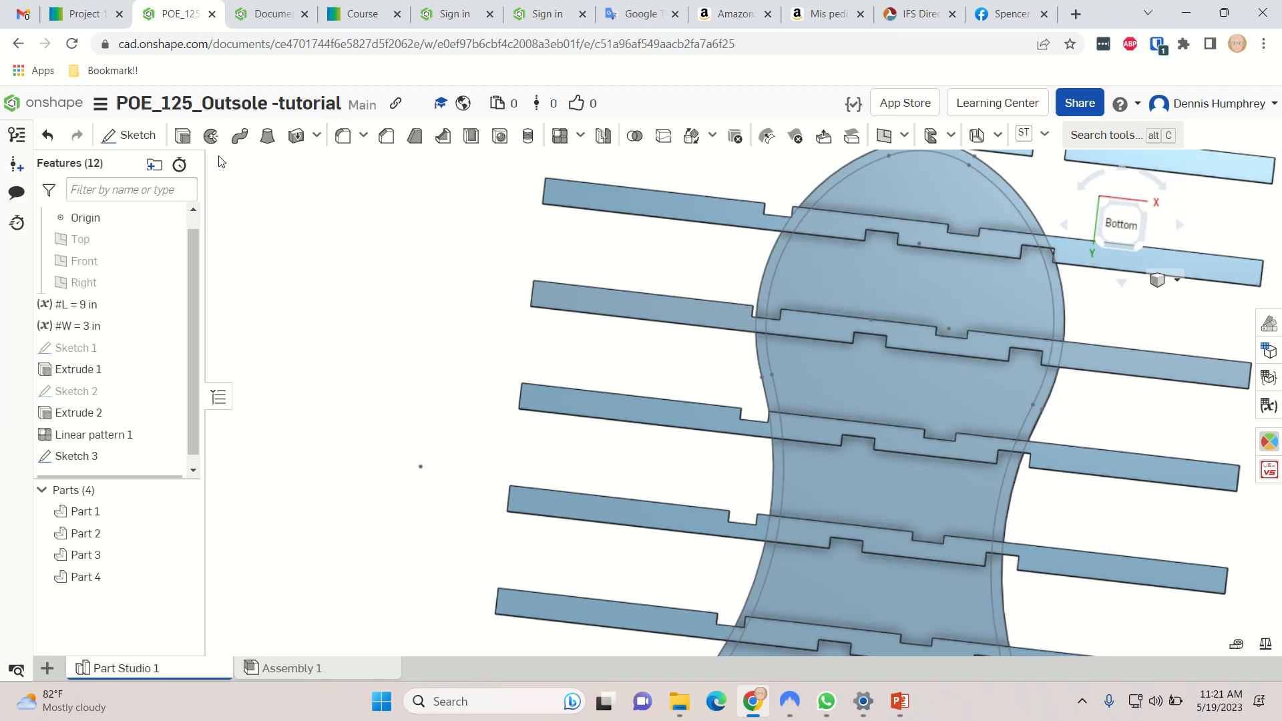
# - Reopen the offset outline sketch, draw a rectangle about 9.8 by 14.3 in around the outsole and all tread bars, and finish it
pyautogui.click(183, 137)
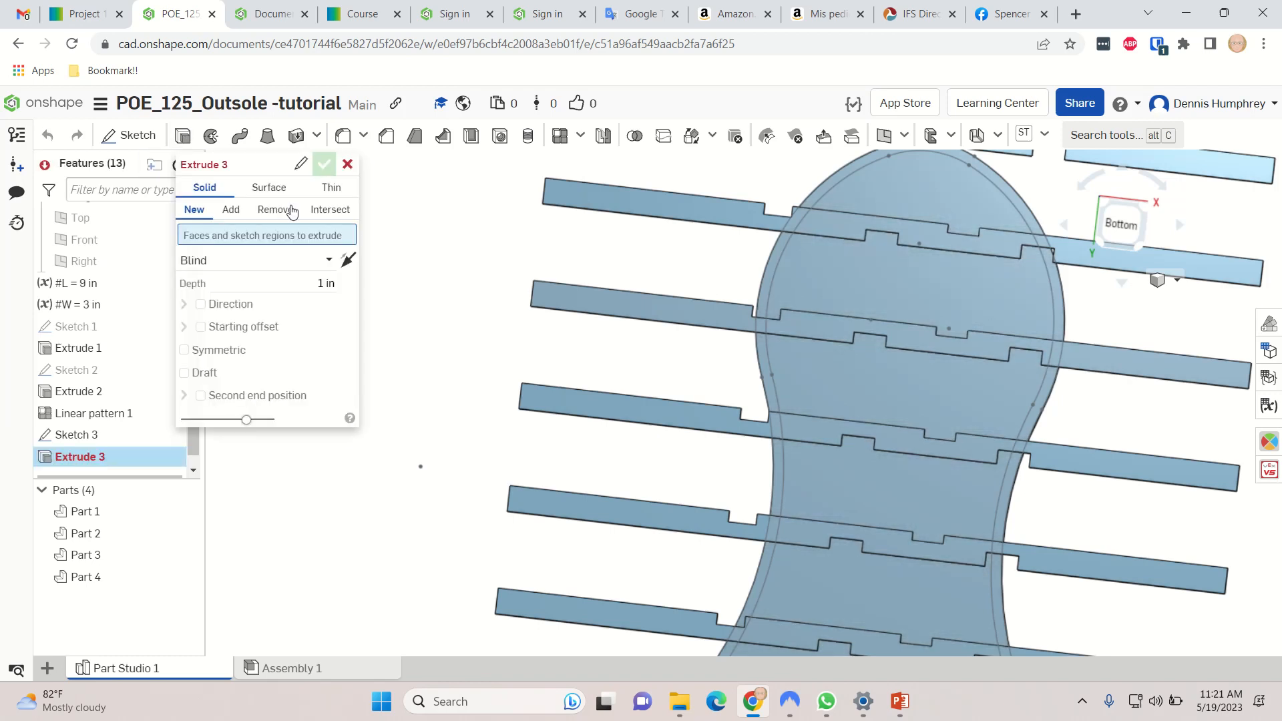
pyautogui.click(348, 164)
pyautogui.click(138, 447)
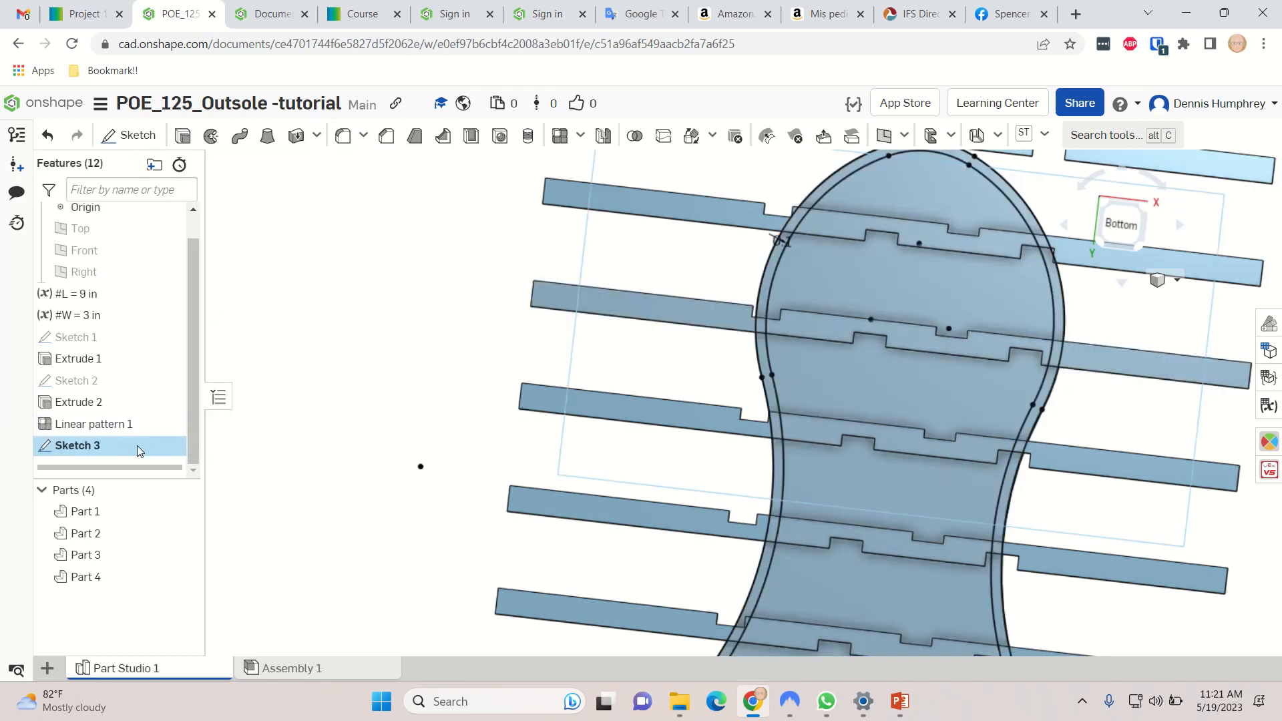
pyautogui.doubleClick(137, 446)
pyautogui.press('n')
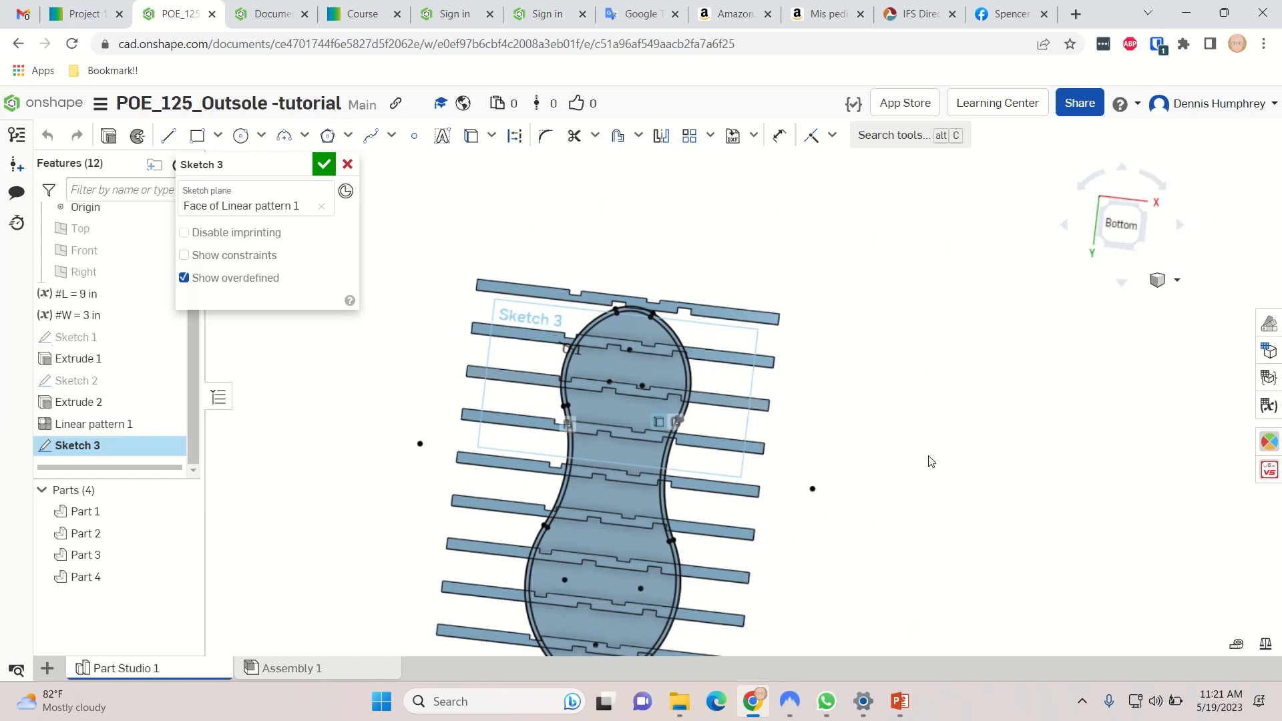
pyautogui.click(197, 136)
pyautogui.click(481, 161)
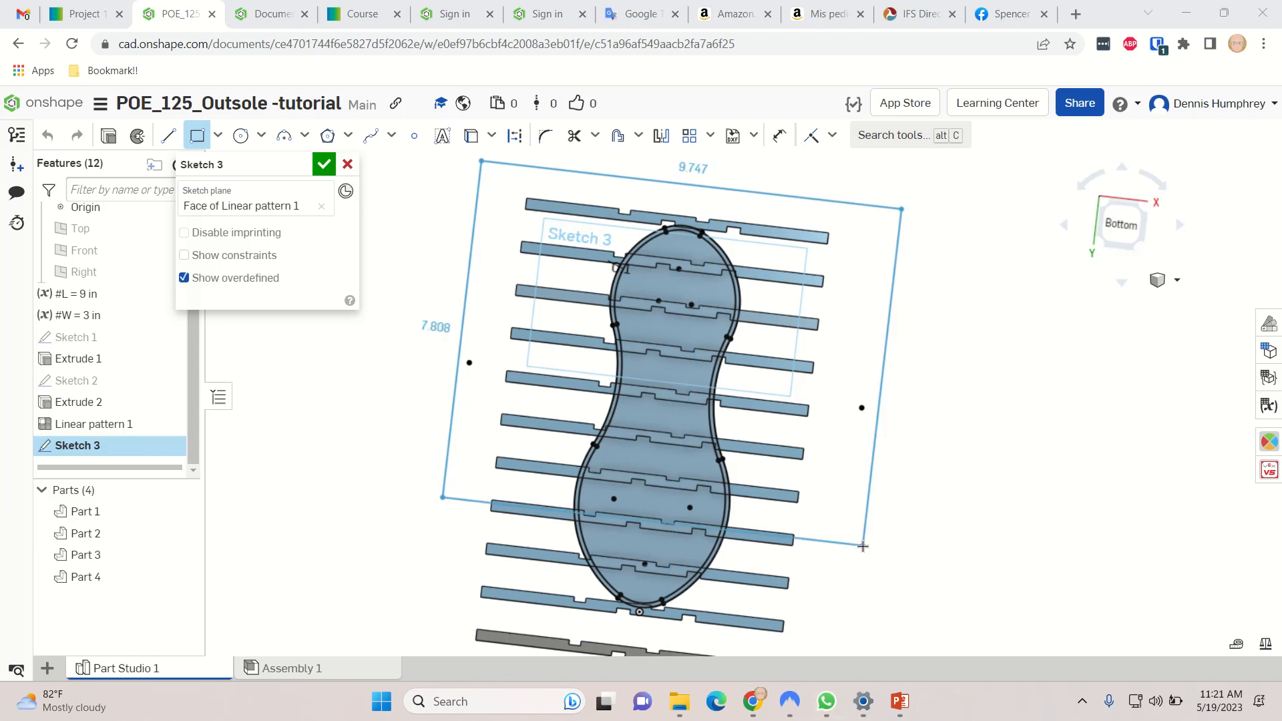
pyautogui.scroll(-3, 835, 521)
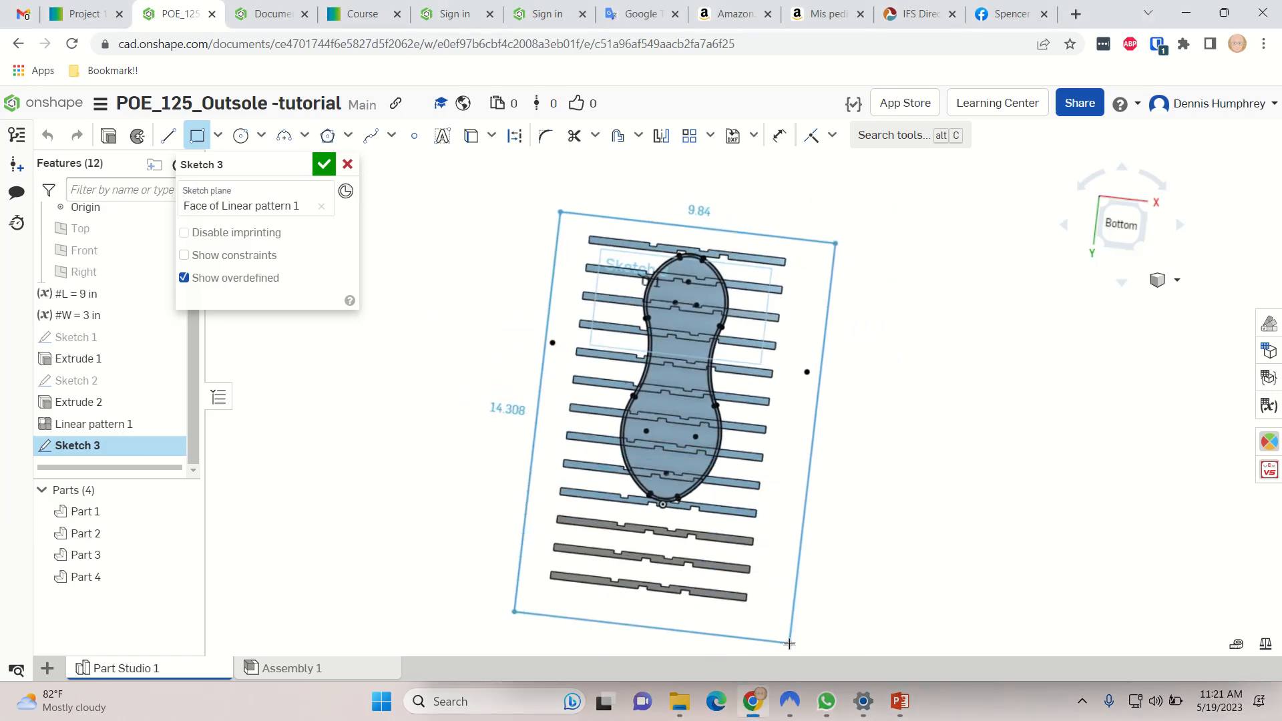
pyautogui.click(789, 643)
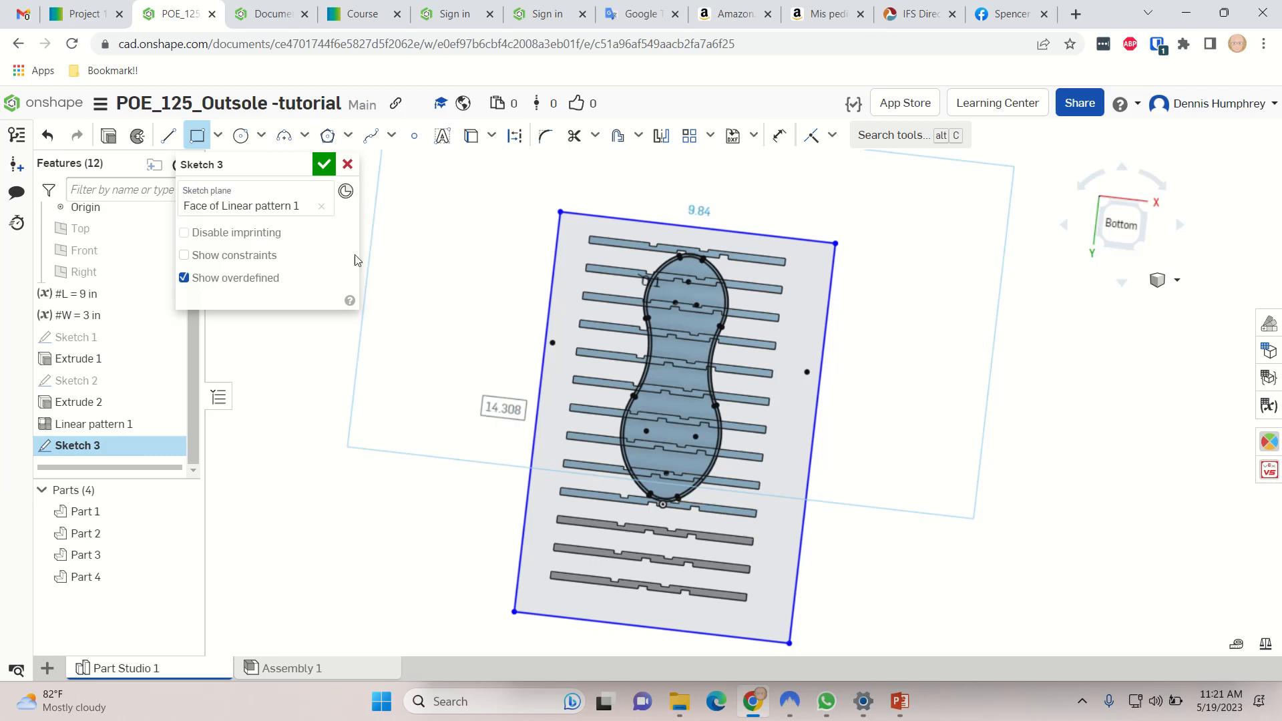
pyautogui.click(326, 165)
pyautogui.scroll(3, 681, 296)
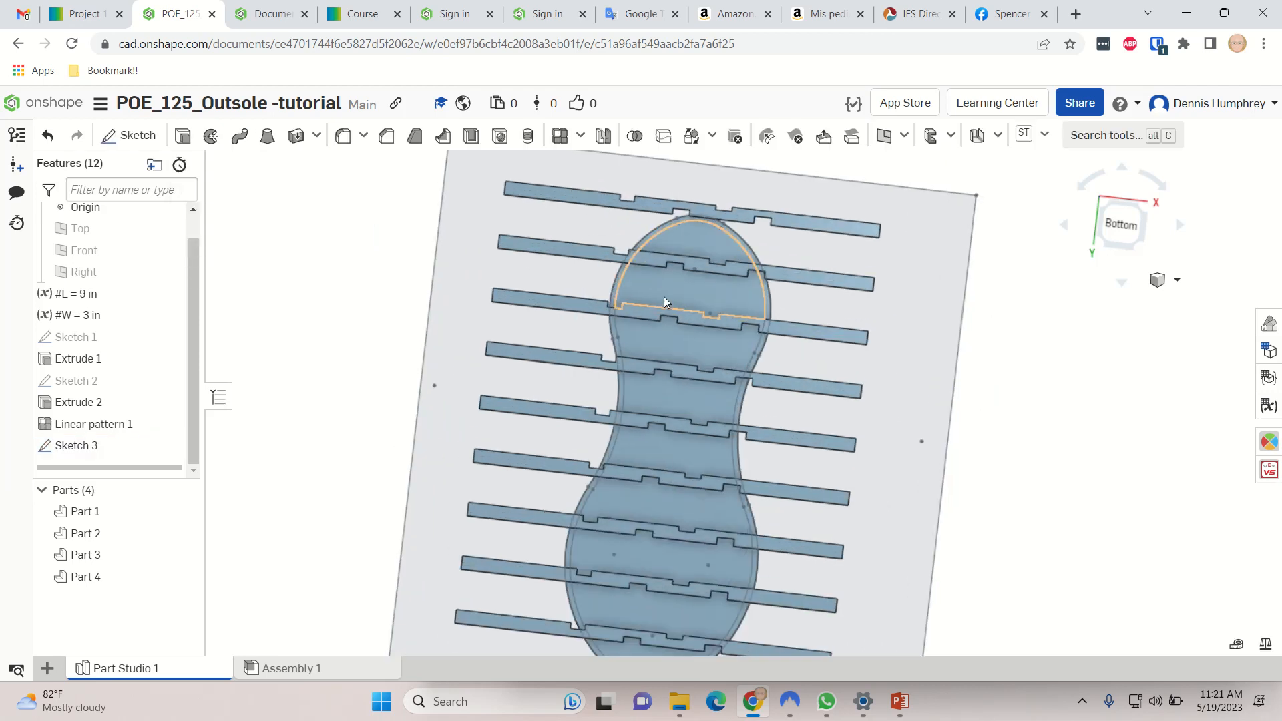
pyautogui.click(182, 136)
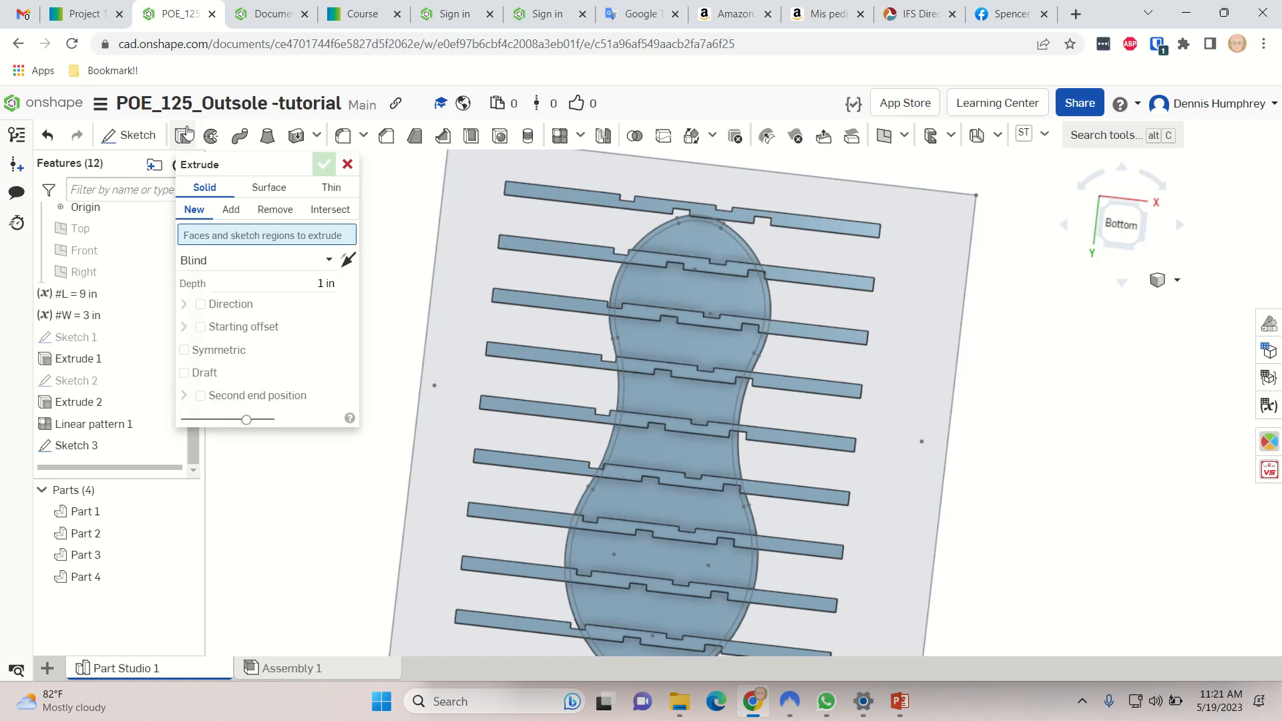
pyautogui.click(460, 243)
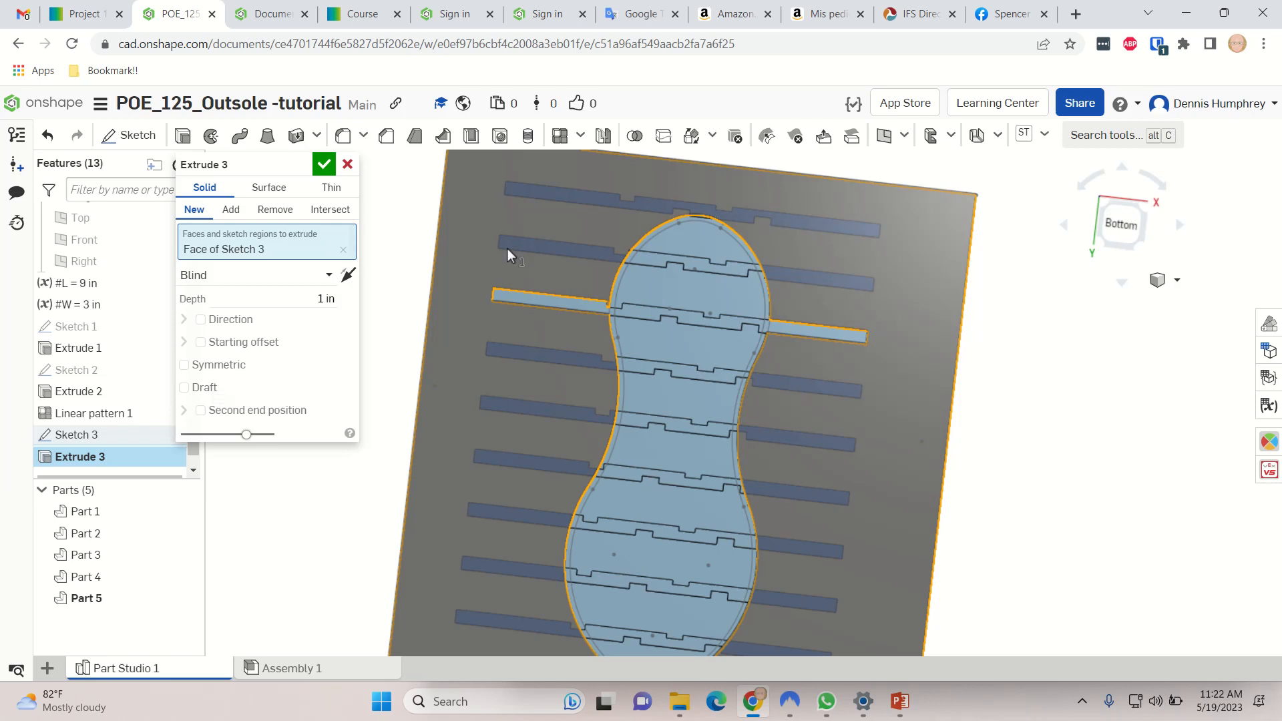
pyautogui.click(547, 294)
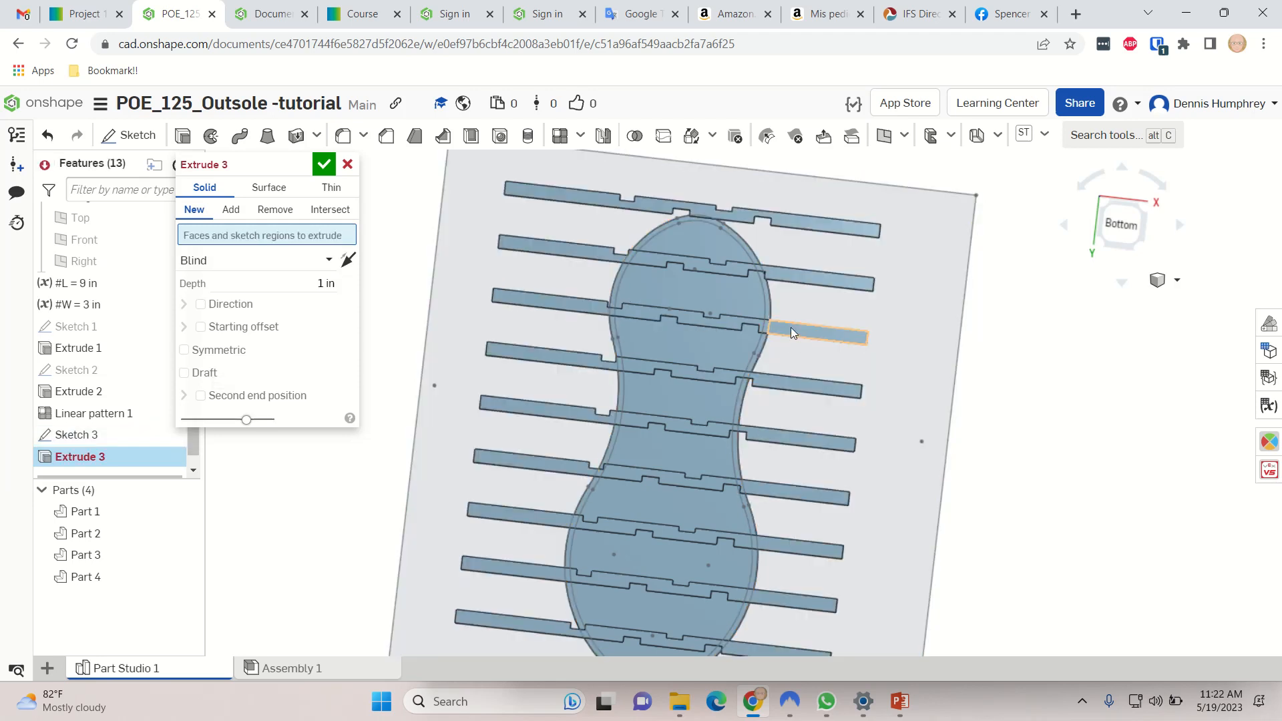
pyautogui.click(790, 327)
pyautogui.scroll(3, 767, 304)
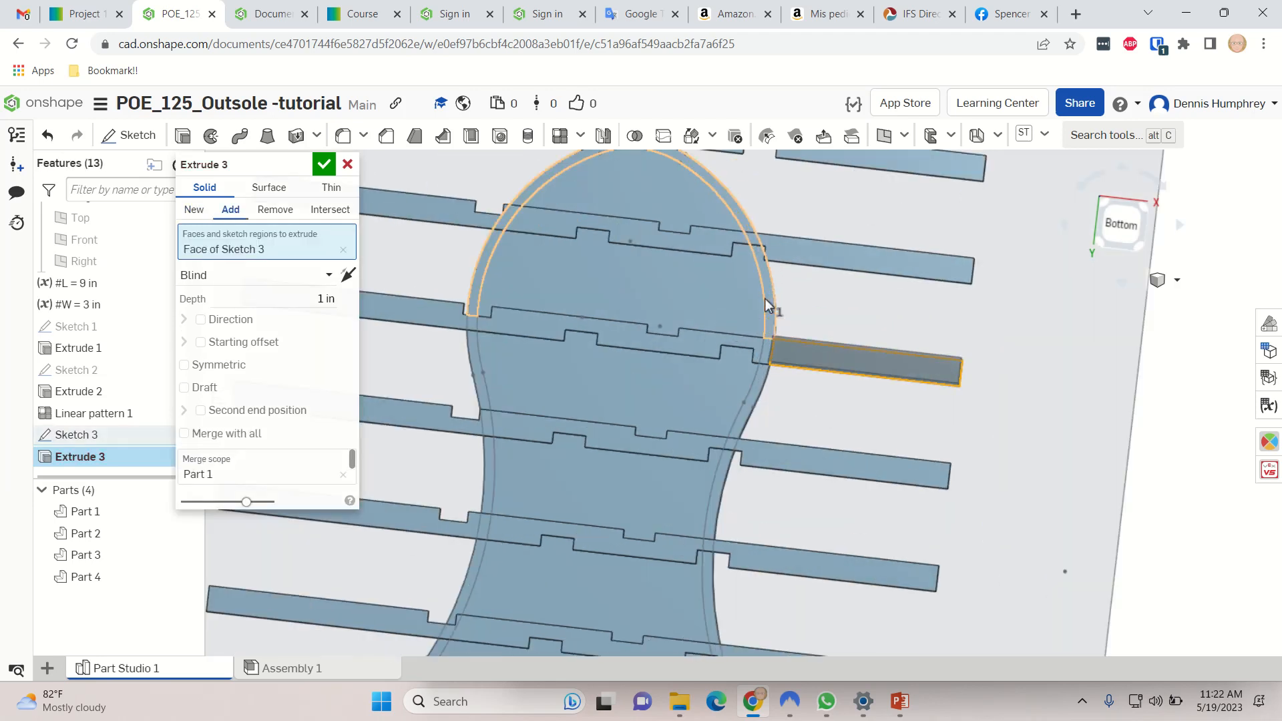
pyautogui.click(763, 298)
pyautogui.click(754, 387)
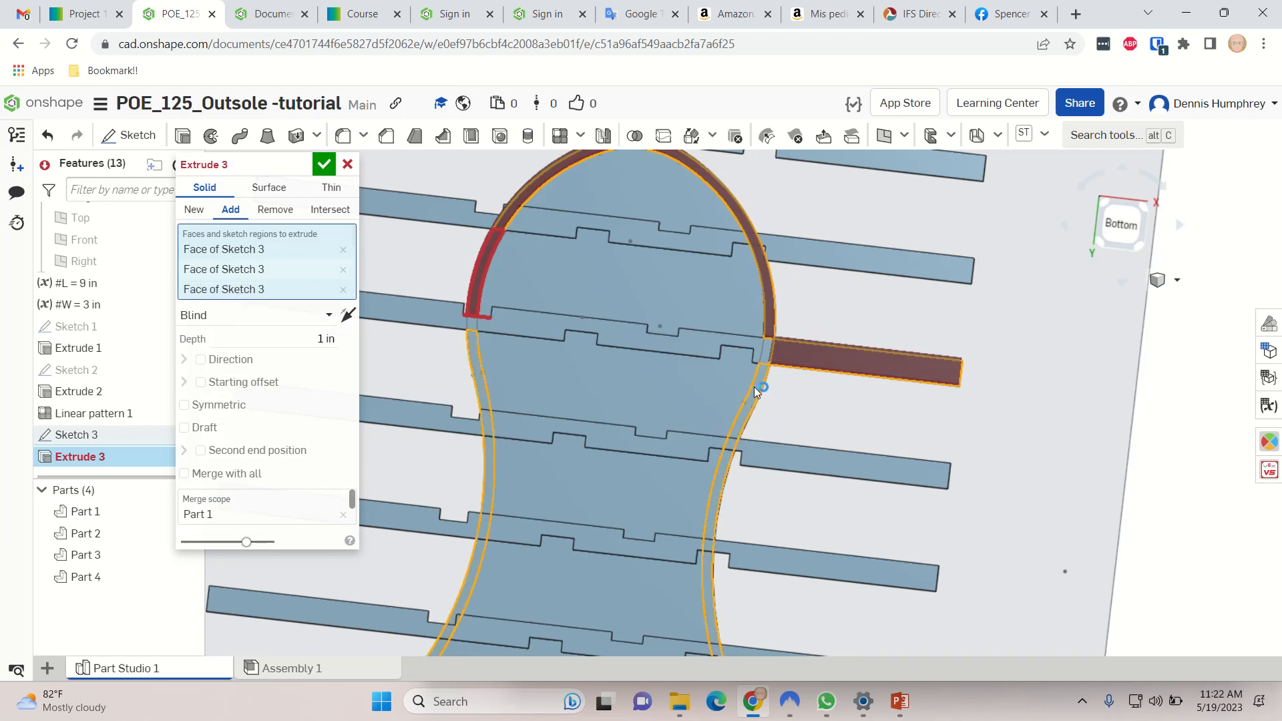
pyautogui.scroll(-3, 510, 559)
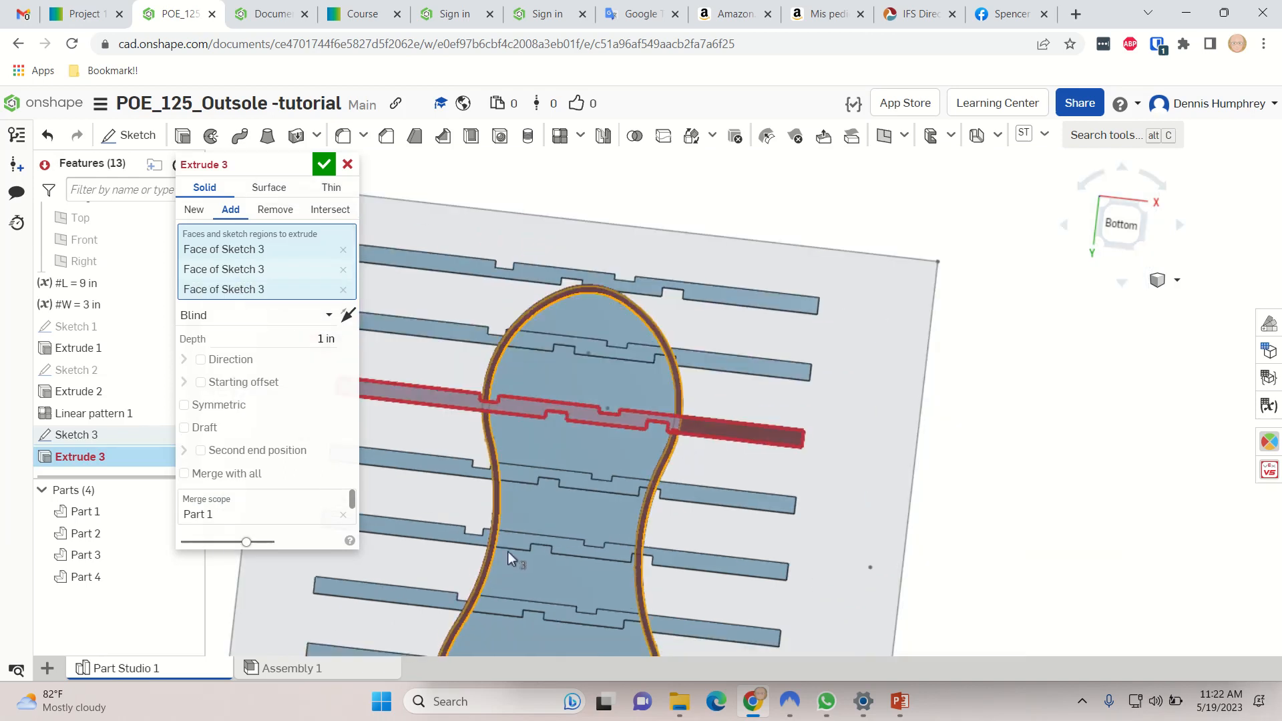
pyautogui.click(347, 163)
# - Start an Extrude in Remove mode and select all regions of the thin border between the outsole outline and its inner offset
pyautogui.click(182, 135)
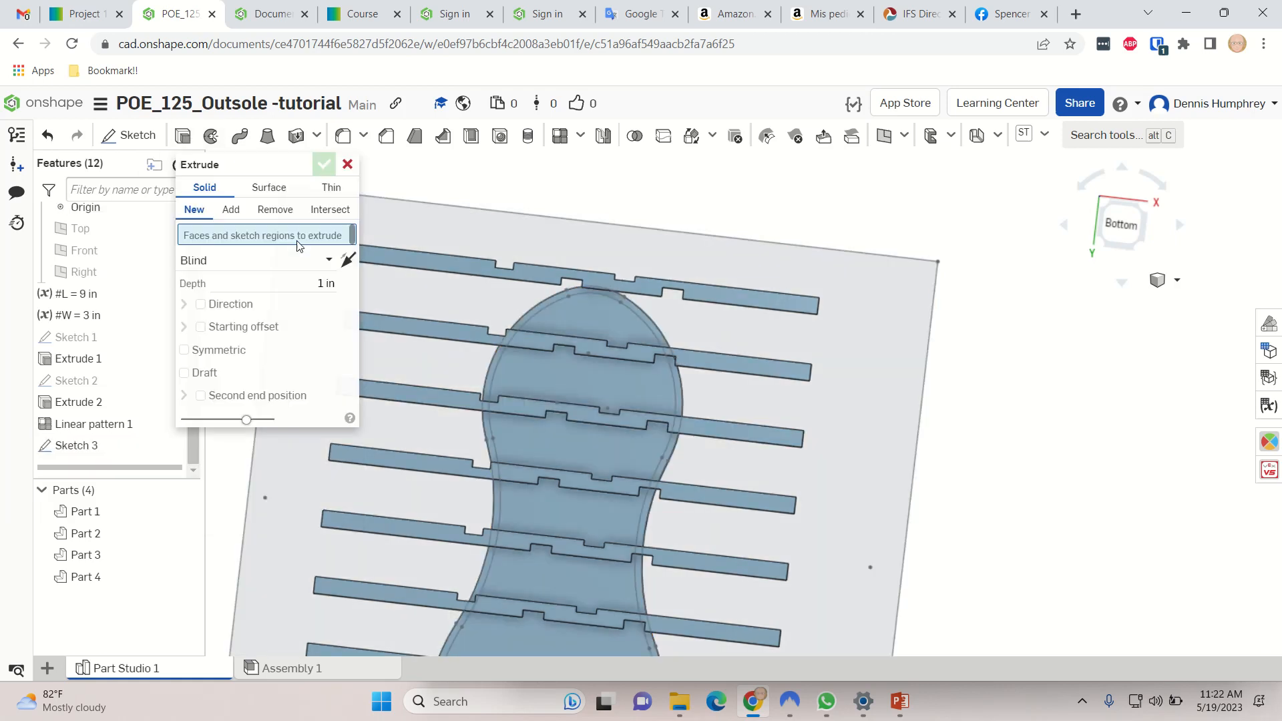
pyautogui.moveTo(639, 399); pyautogui.dragTo(674, 380, button='middle')
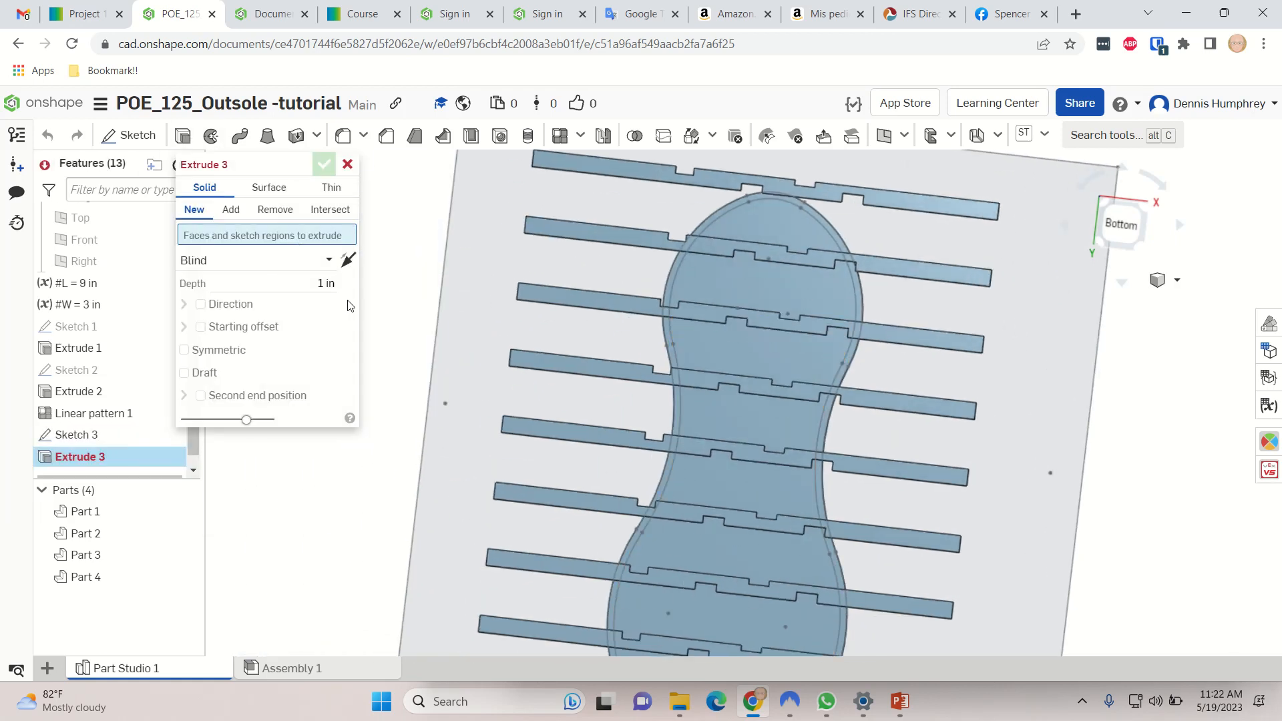
pyautogui.click(280, 216)
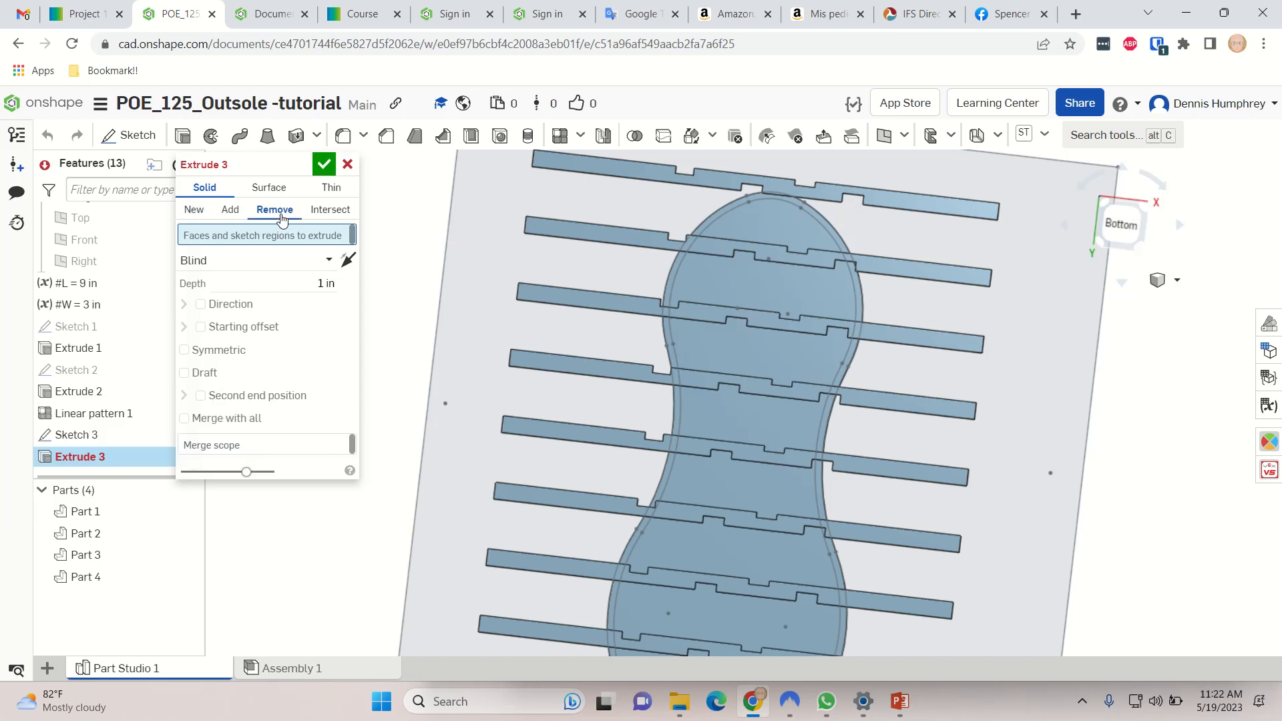
pyautogui.click(666, 322)
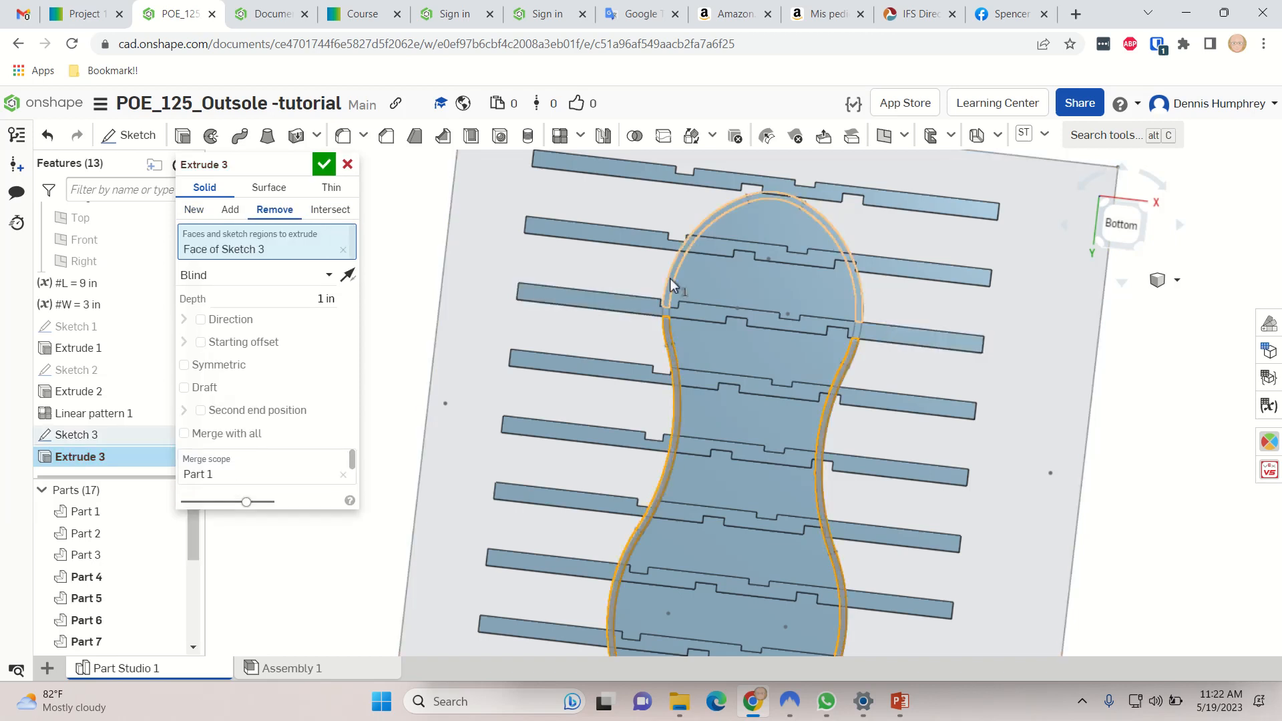
pyautogui.click(670, 279)
pyautogui.scroll(4, 663, 313)
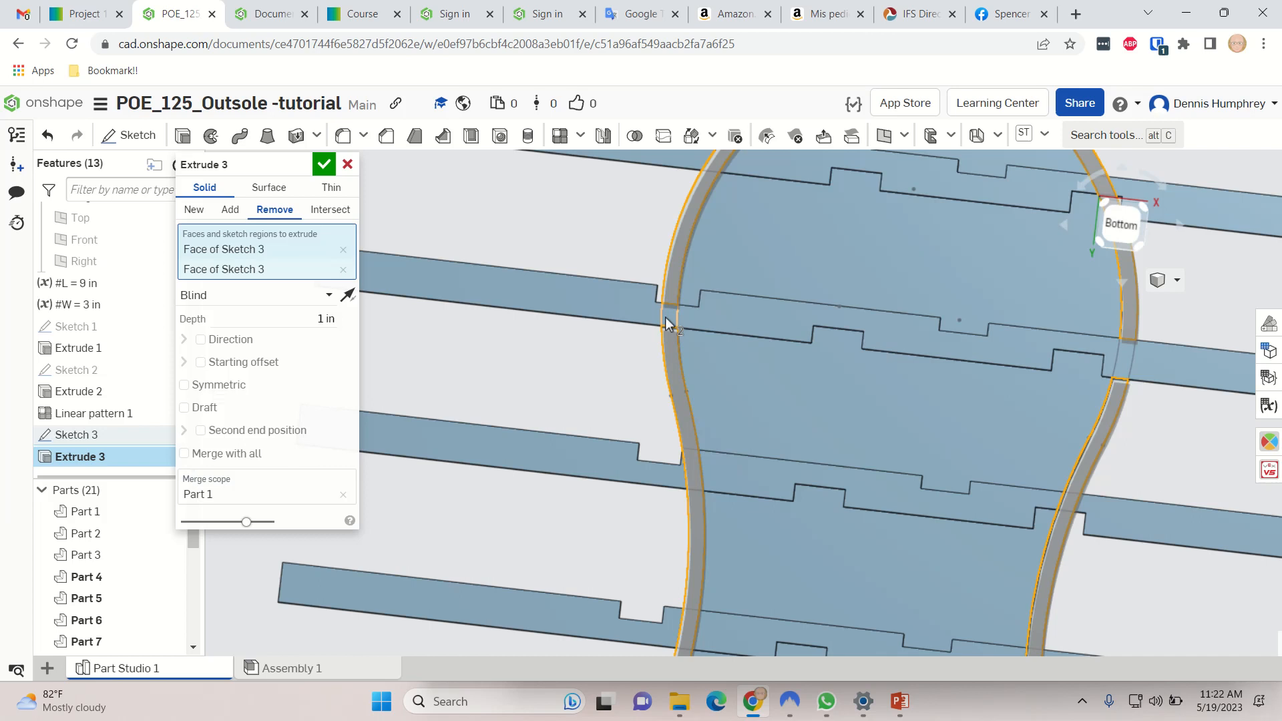
pyautogui.click(666, 318)
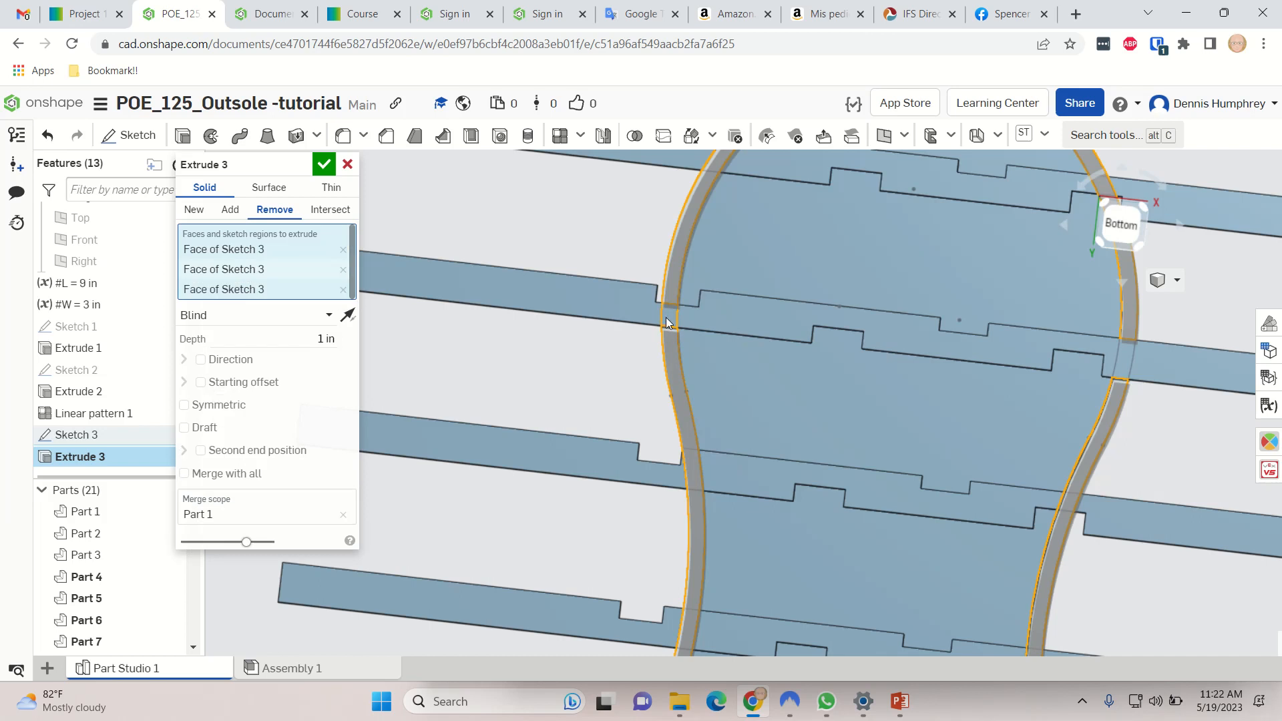
pyautogui.click(1121, 360)
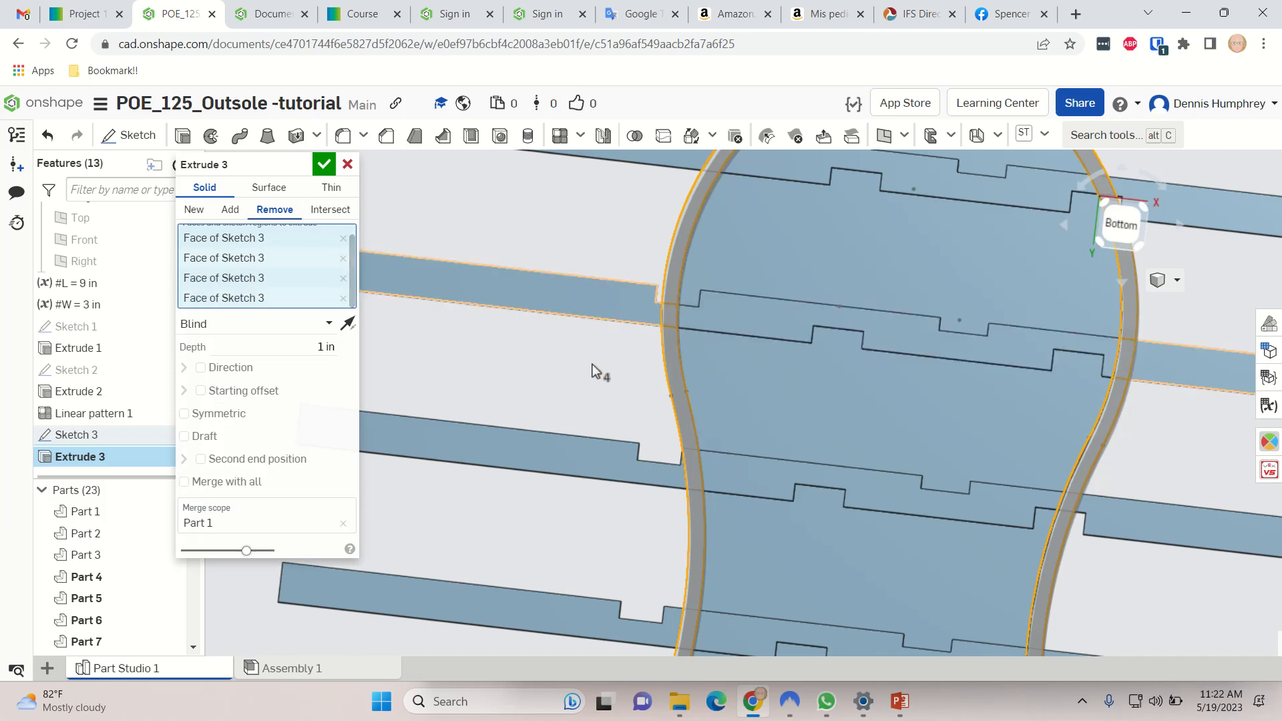
# - Add the rectangle region surrounding the outsole and the two leftover tread bar ends outside it to the cut selection
pyautogui.scroll(-6, 567, 354)
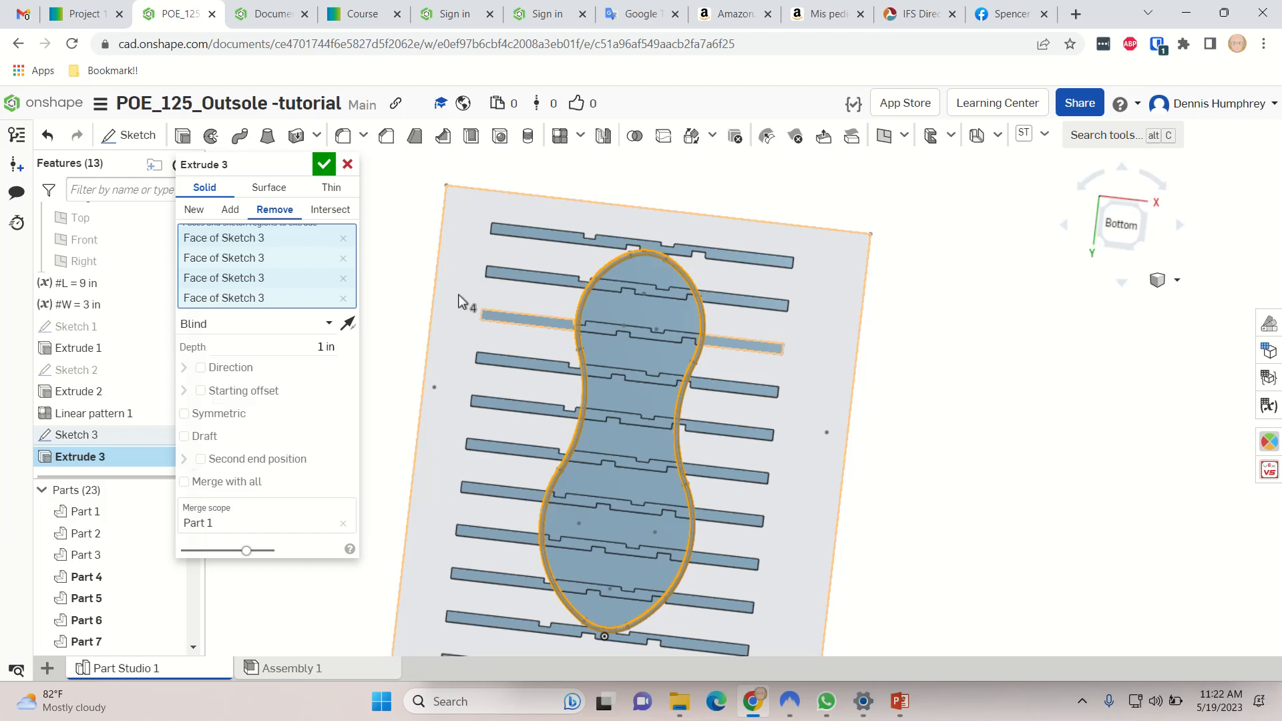
pyautogui.click(456, 289)
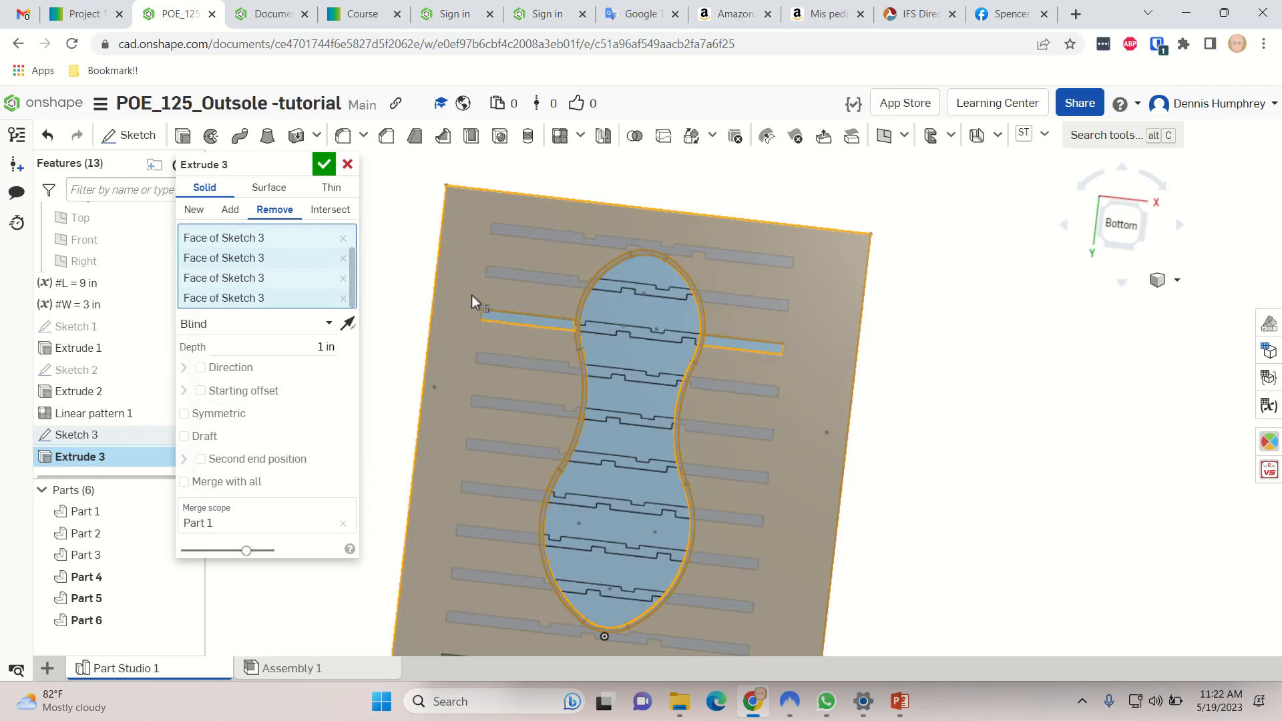
pyautogui.click(494, 317)
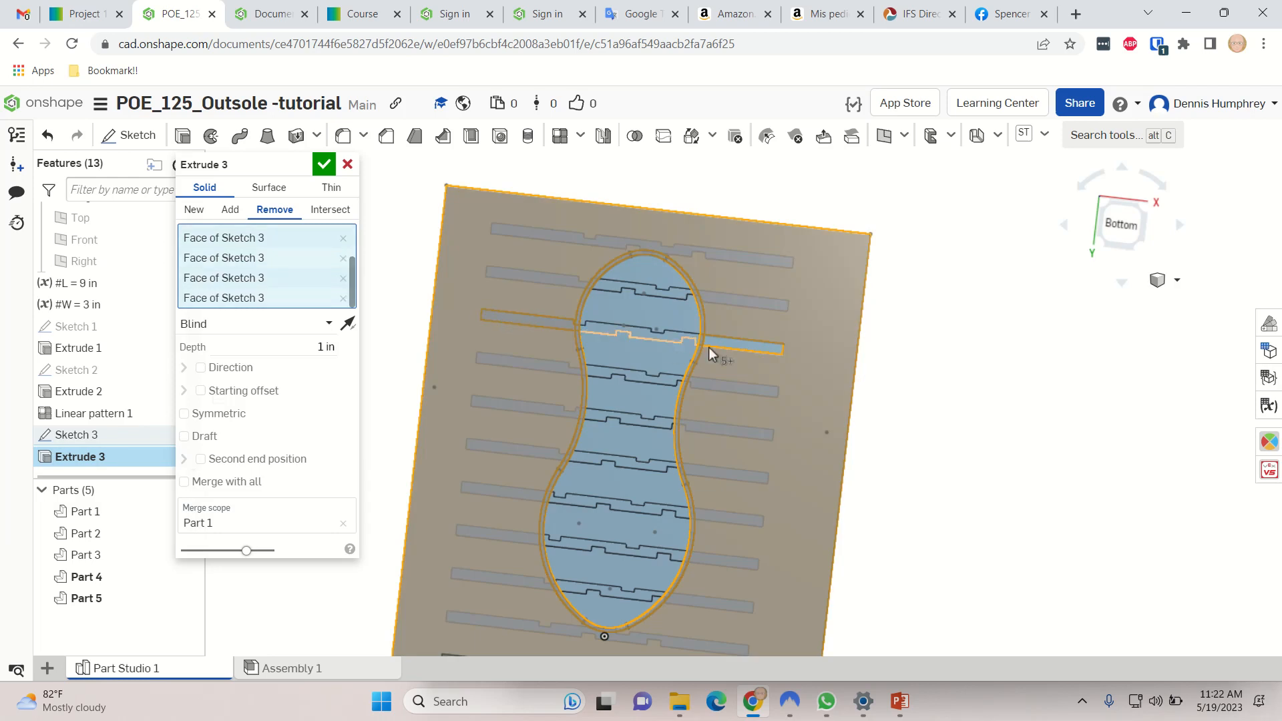
pyautogui.click(750, 346)
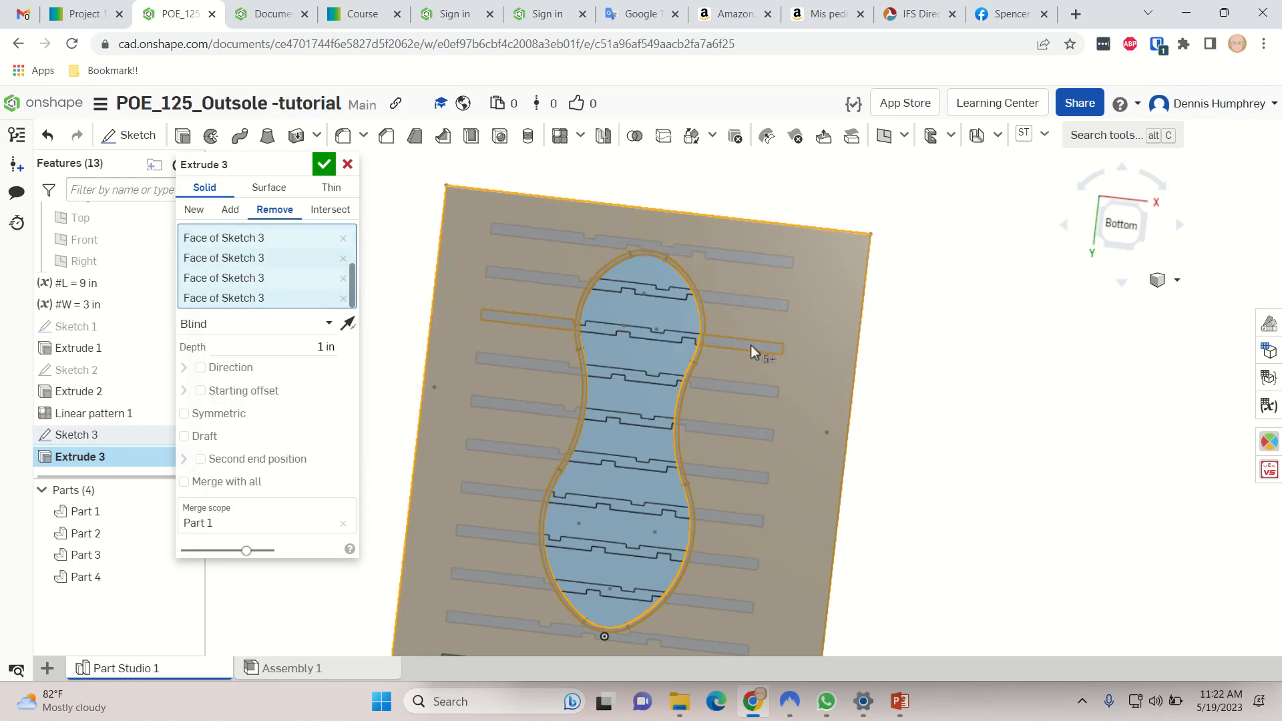
# - Set the cut depth to 0.125 in, merge it with all parts, and accept the extrude
pyautogui.moveTo(759, 379); pyautogui.dragTo(719, 397, button='right')
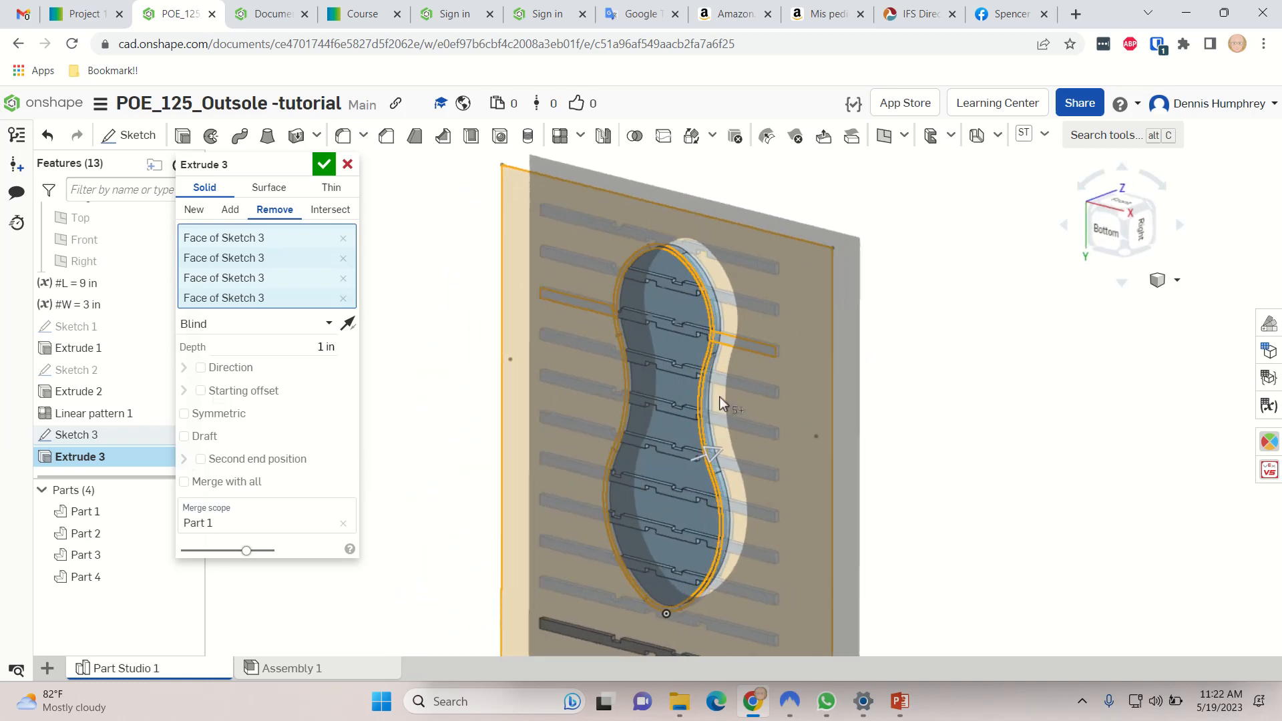
pyautogui.click(324, 349)
pyautogui.write('125')
pyautogui.press('Return')
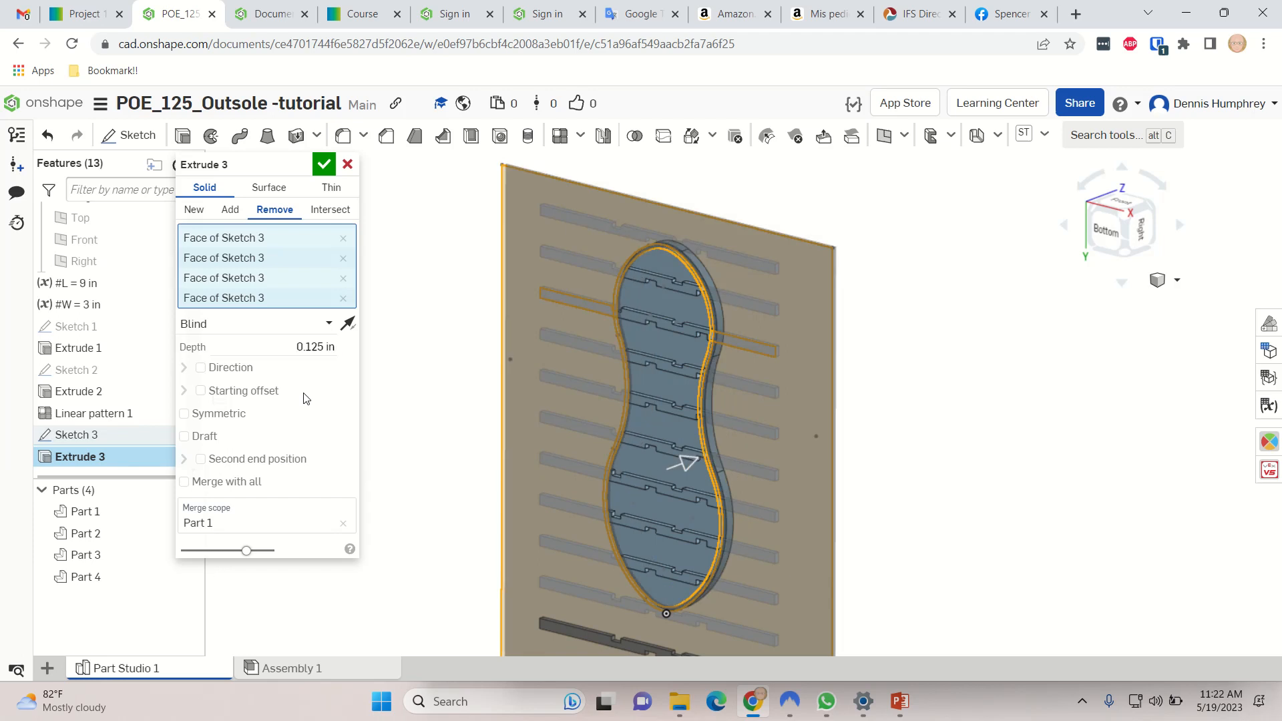
pyautogui.click(184, 481)
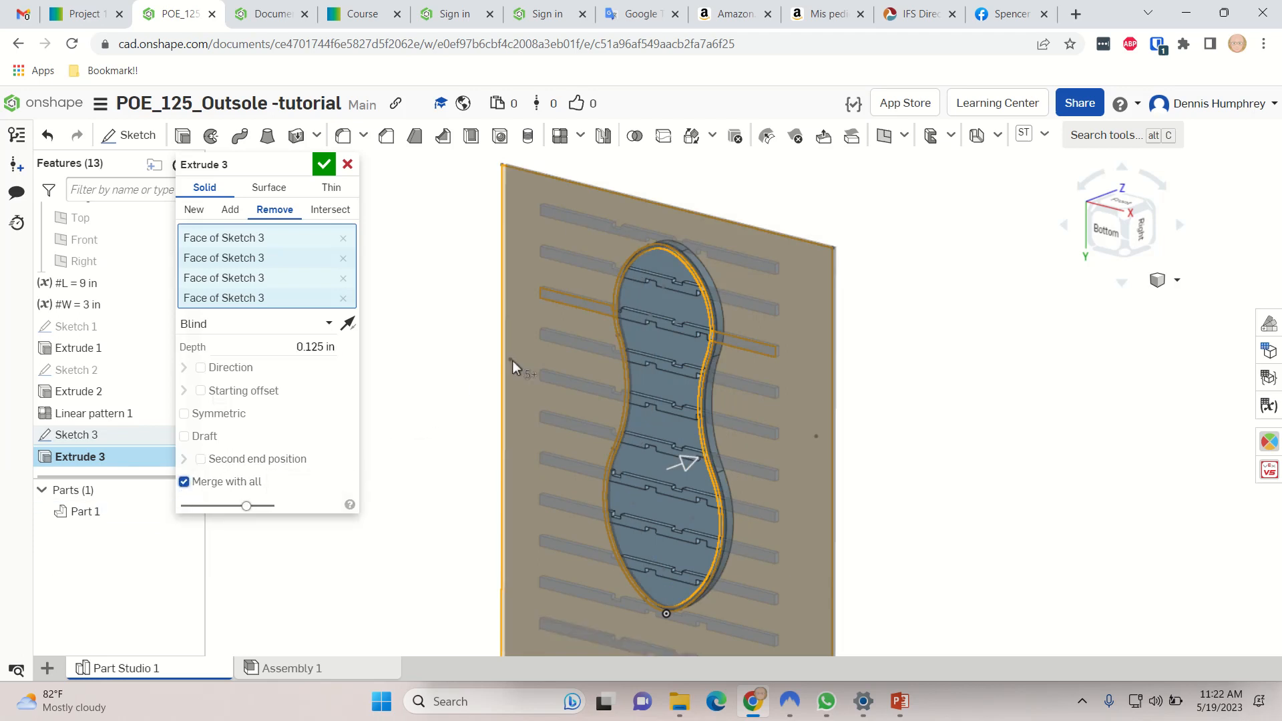
pyautogui.click(324, 164)
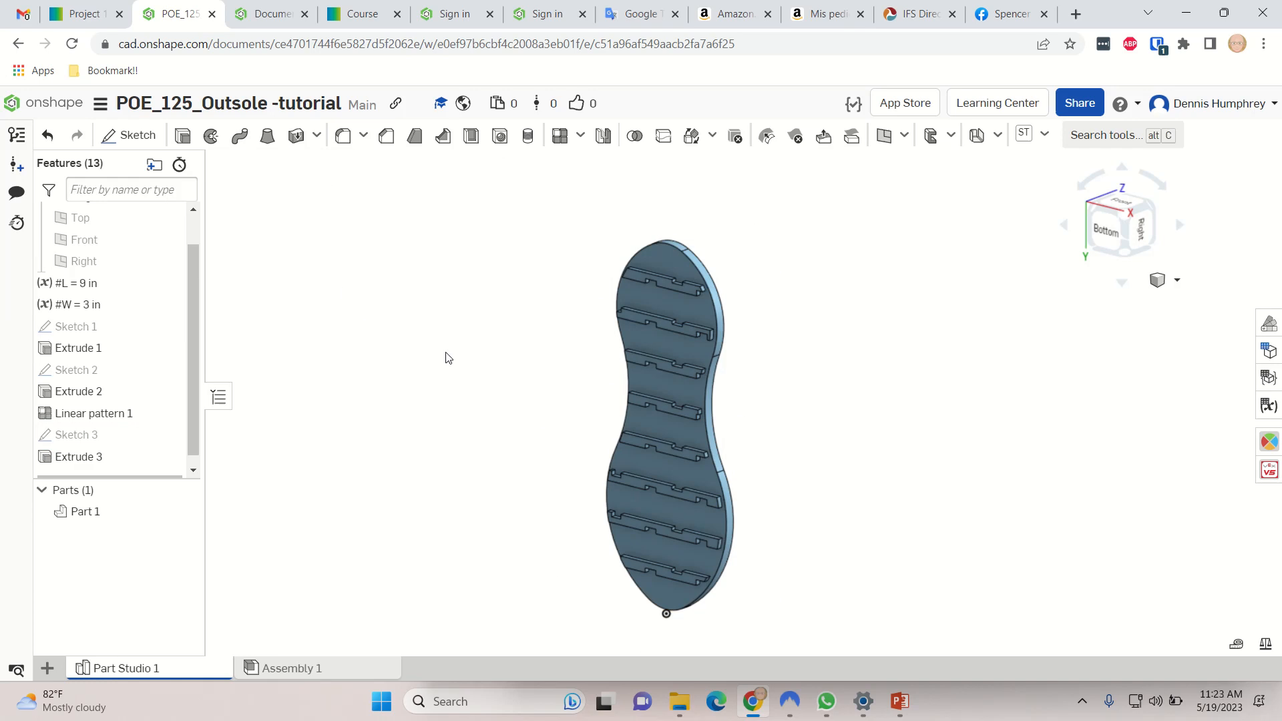
# - Inspect the trimmed tread ends and check the Outsole Specifications on the Project 1.2.5 Footprint Design page
pyautogui.scroll(5, 702, 420)
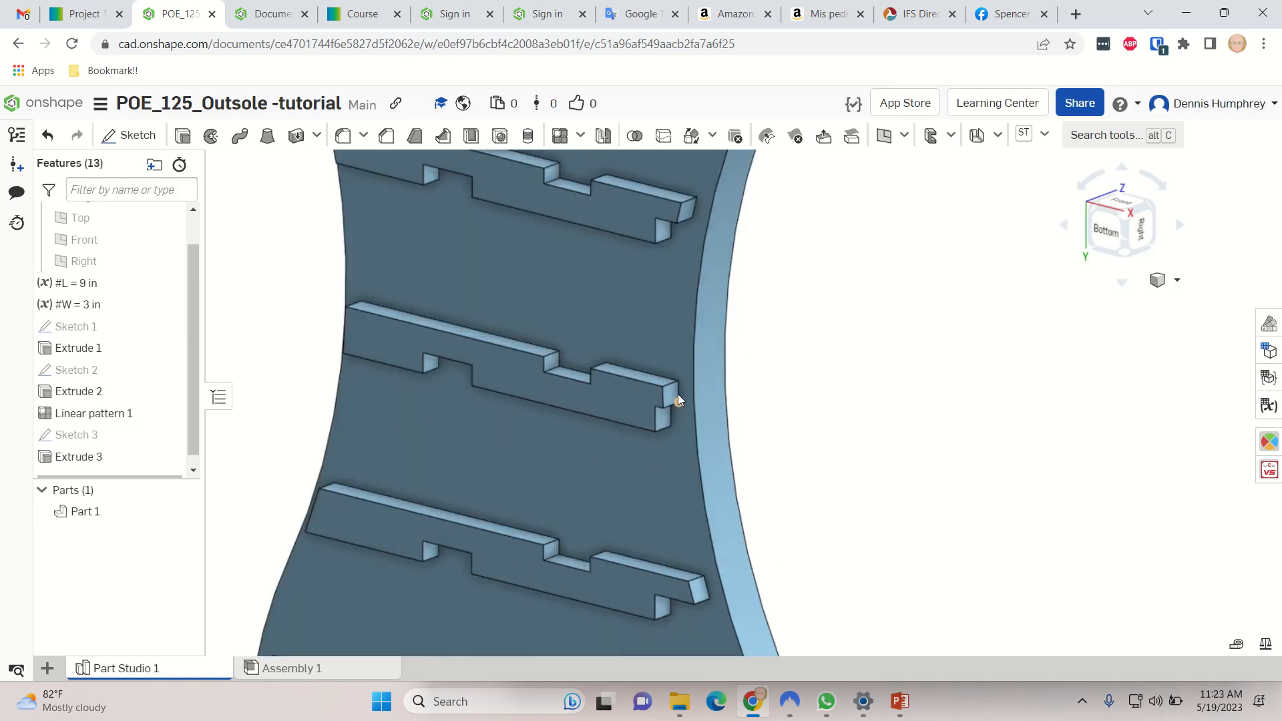
pyautogui.scroll(-3, 487, 357)
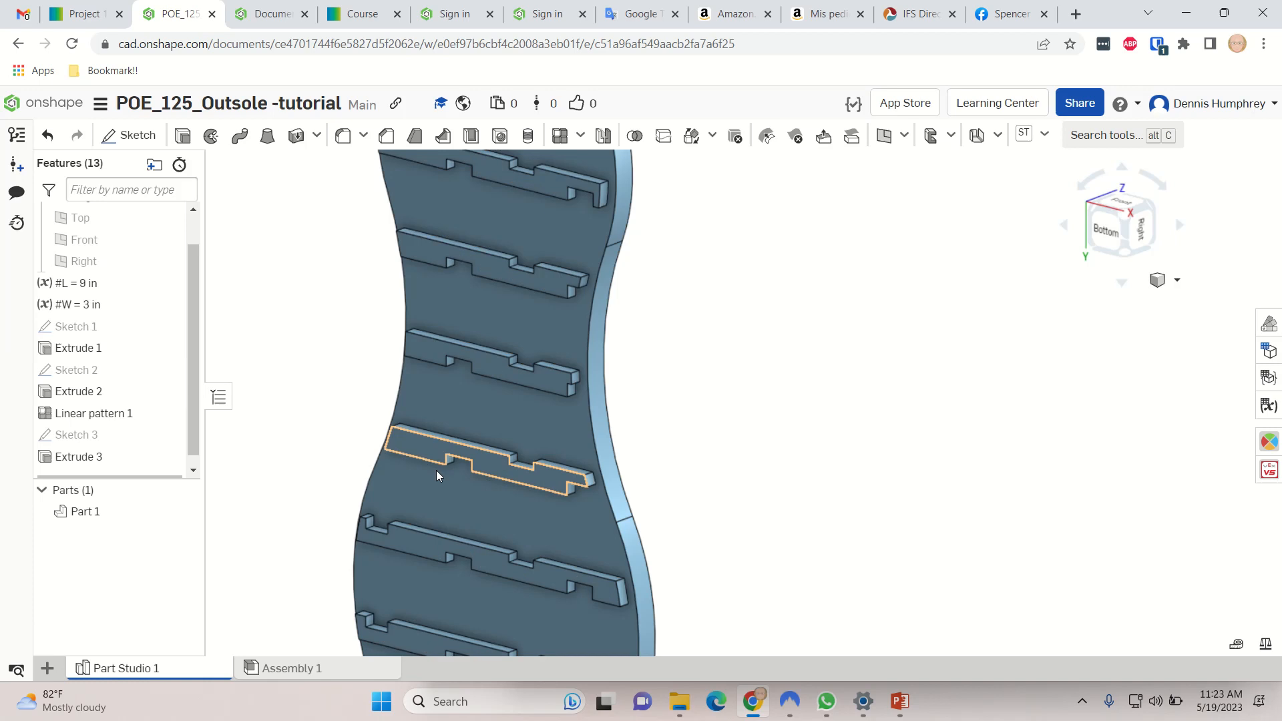
pyautogui.scroll(-3, 364, 434)
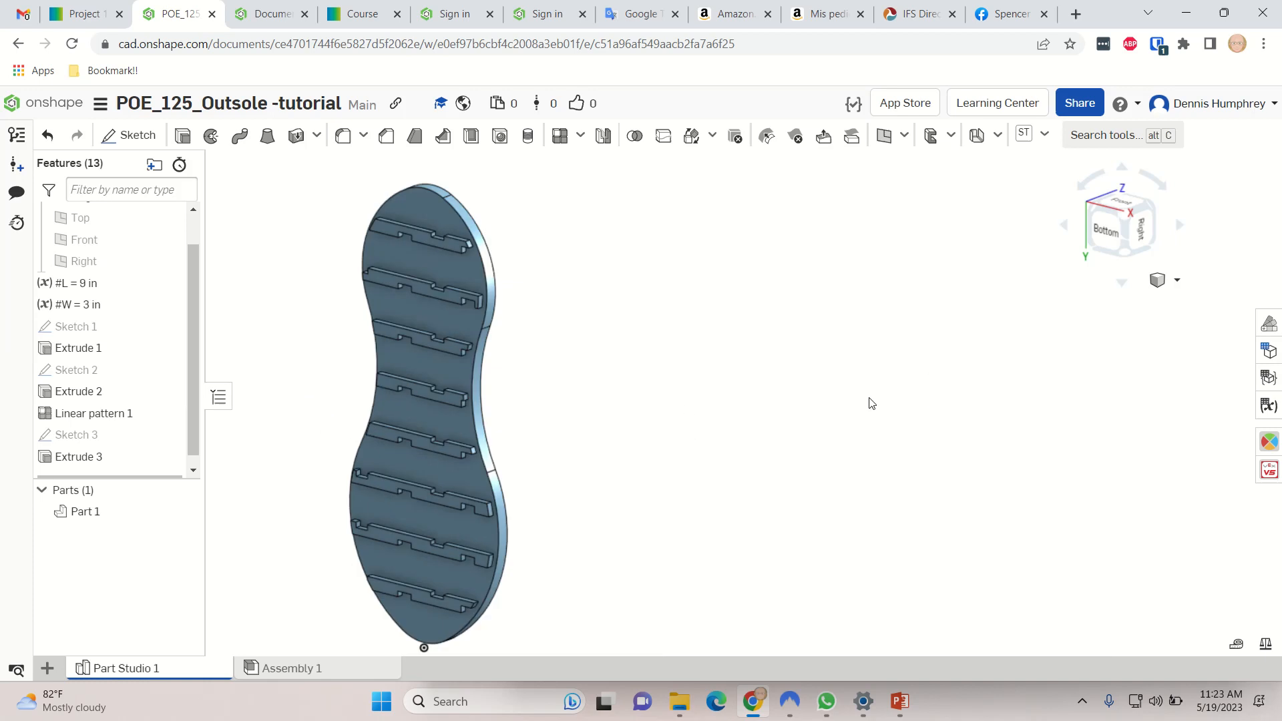
pyautogui.click(80, 13)
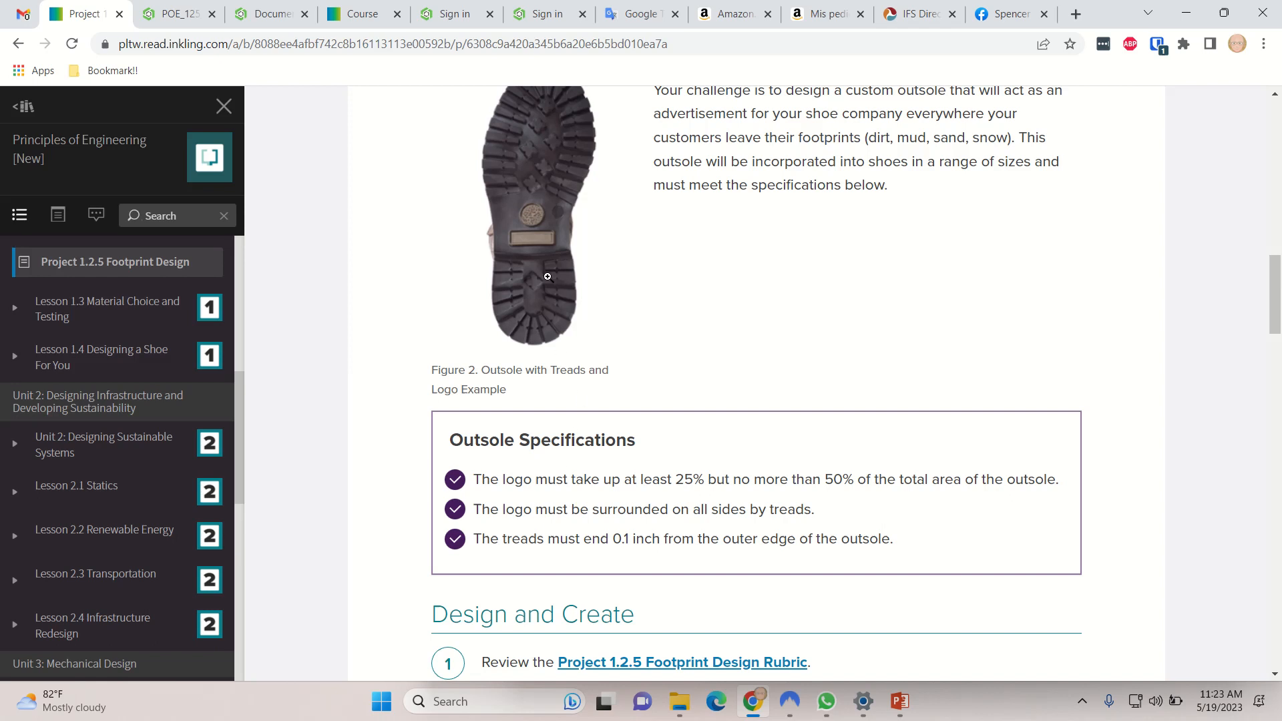
pyautogui.click(175, 13)
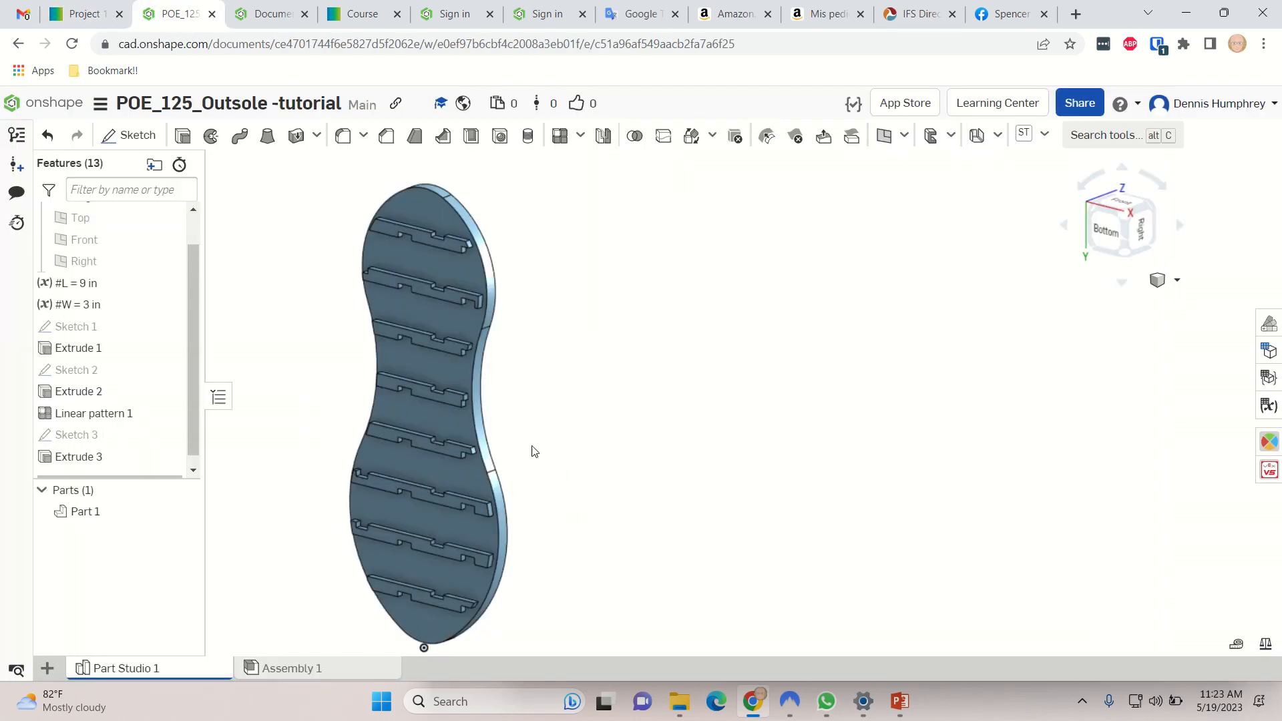
# - Start a sketch on a tread bar's flat face and draw a rectangle about 1.6 by 1.3 in across the outsole's narrow middle
pyautogui.moveTo(541, 439); pyautogui.dragTo(567, 433, button='right')
pyautogui.rightClick(564, 430)
pyautogui.click(562, 423)
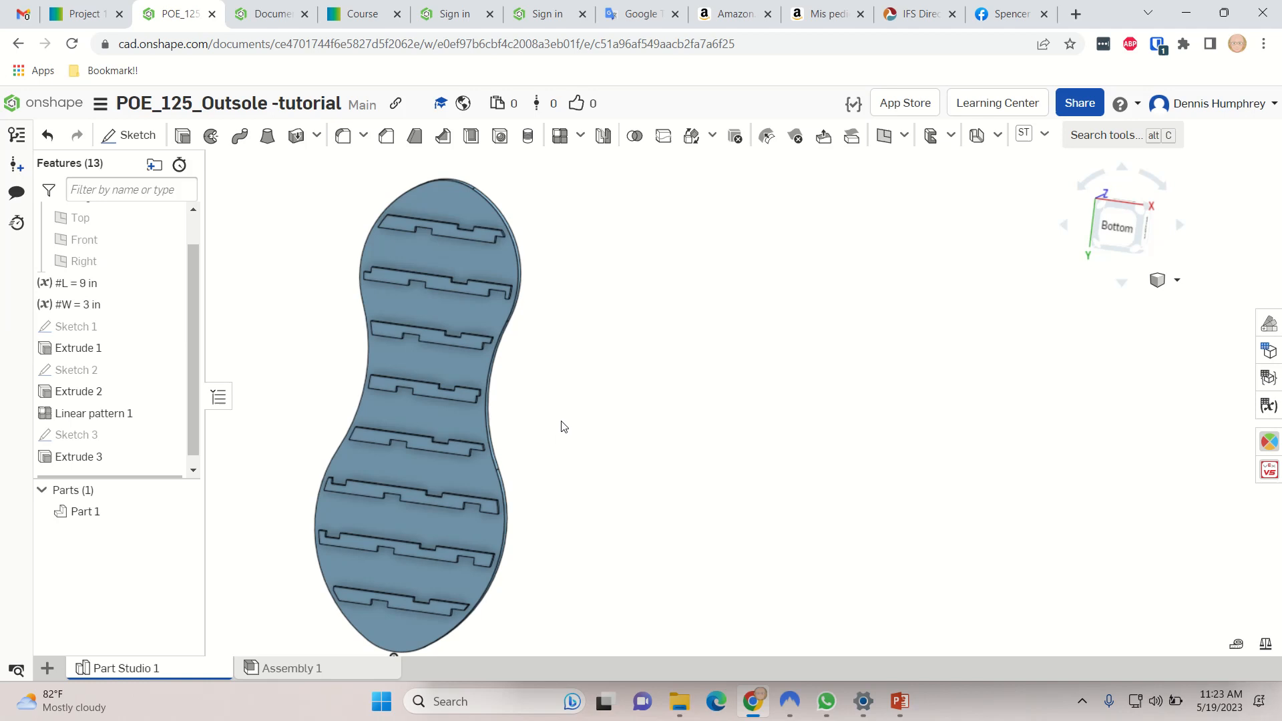
pyautogui.moveTo(594, 416); pyautogui.dragTo(818, 398, button='middle')
pyautogui.scroll(-3, 818, 398)
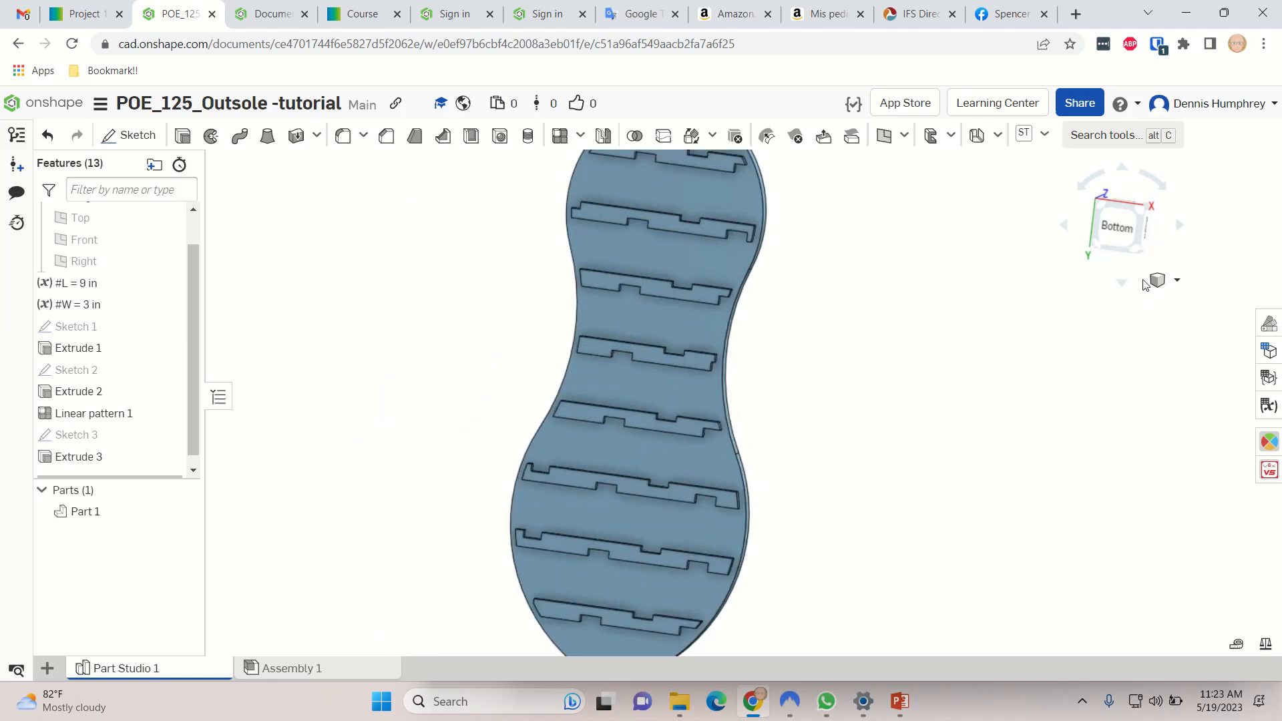
pyautogui.click(1116, 231)
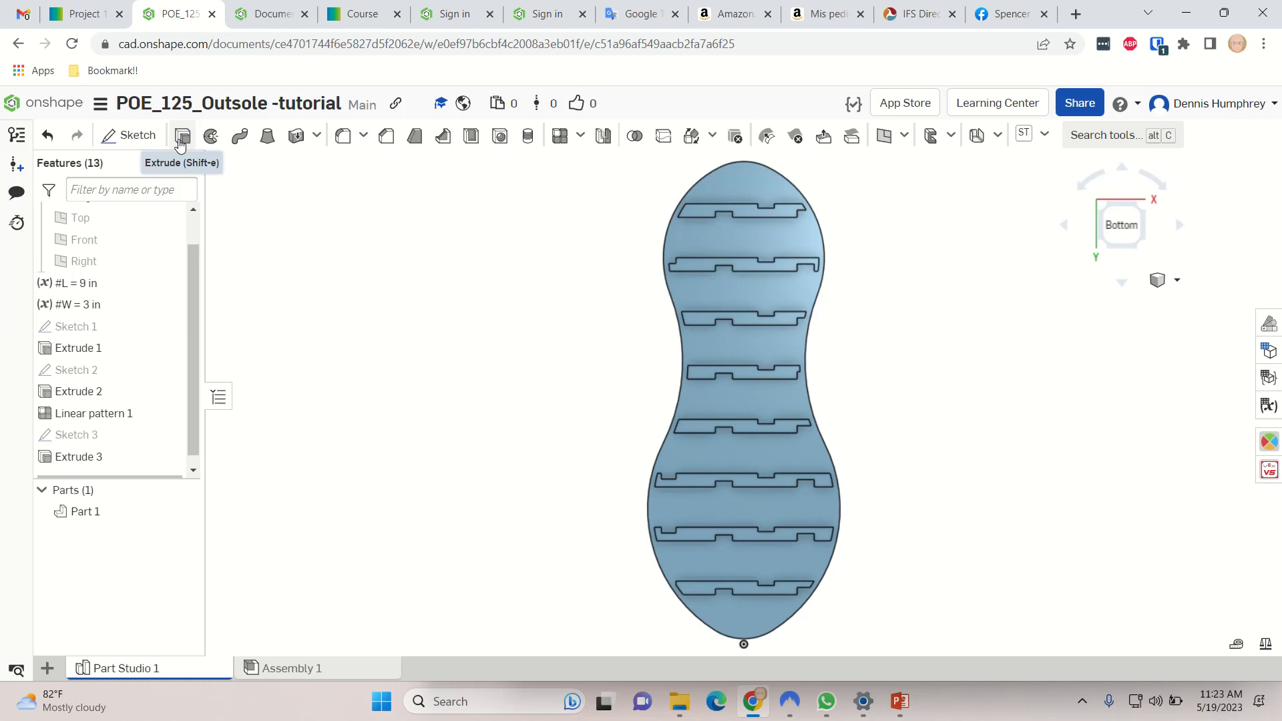
pyautogui.click(129, 135)
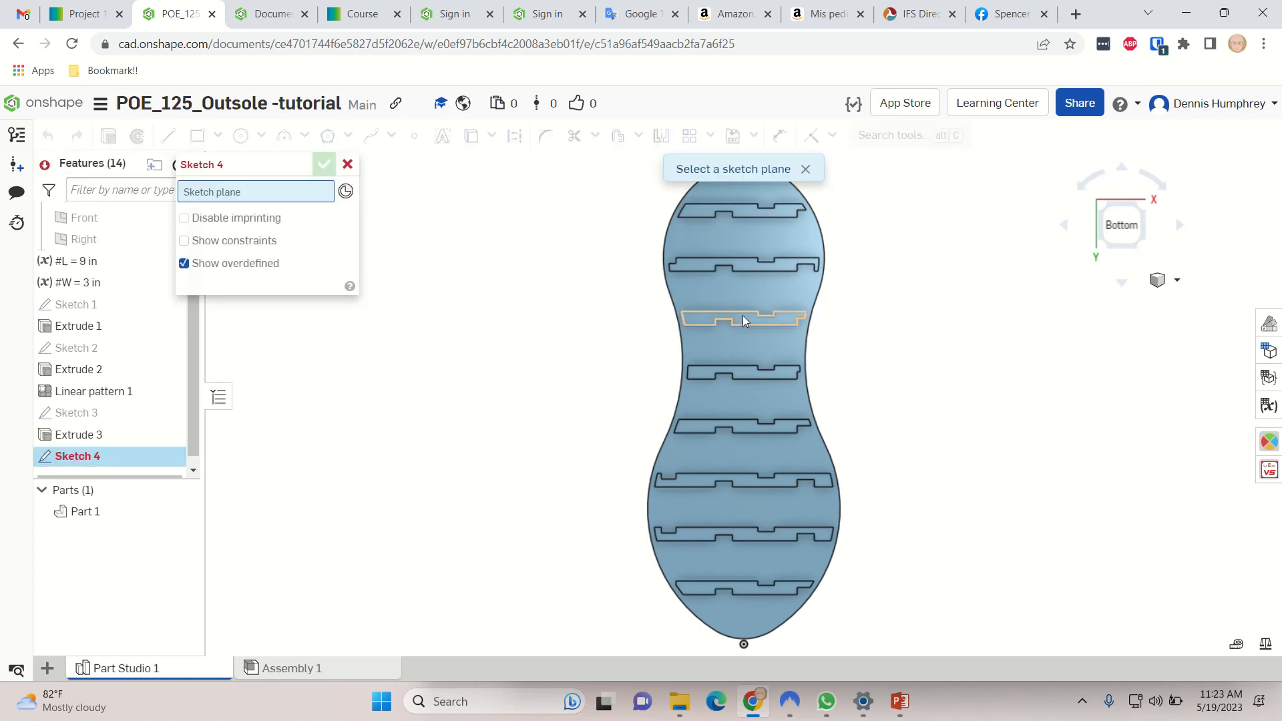
pyautogui.click(743, 316)
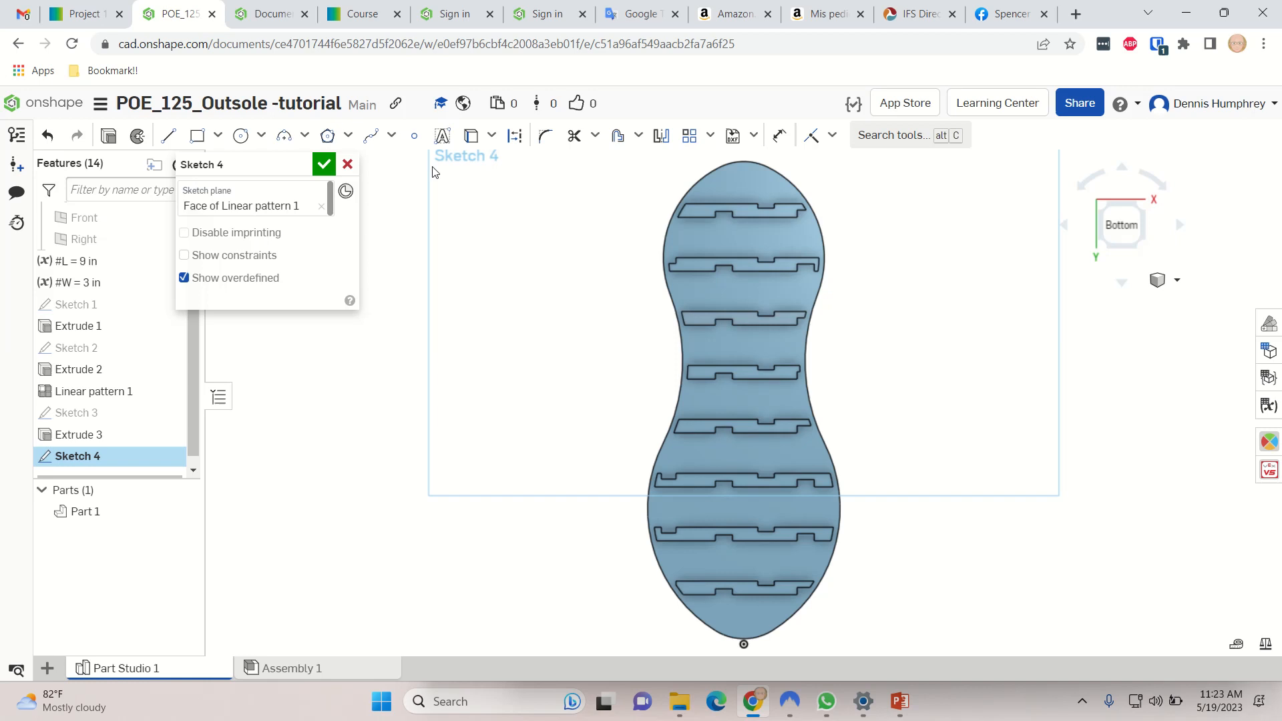
pyautogui.click(197, 136)
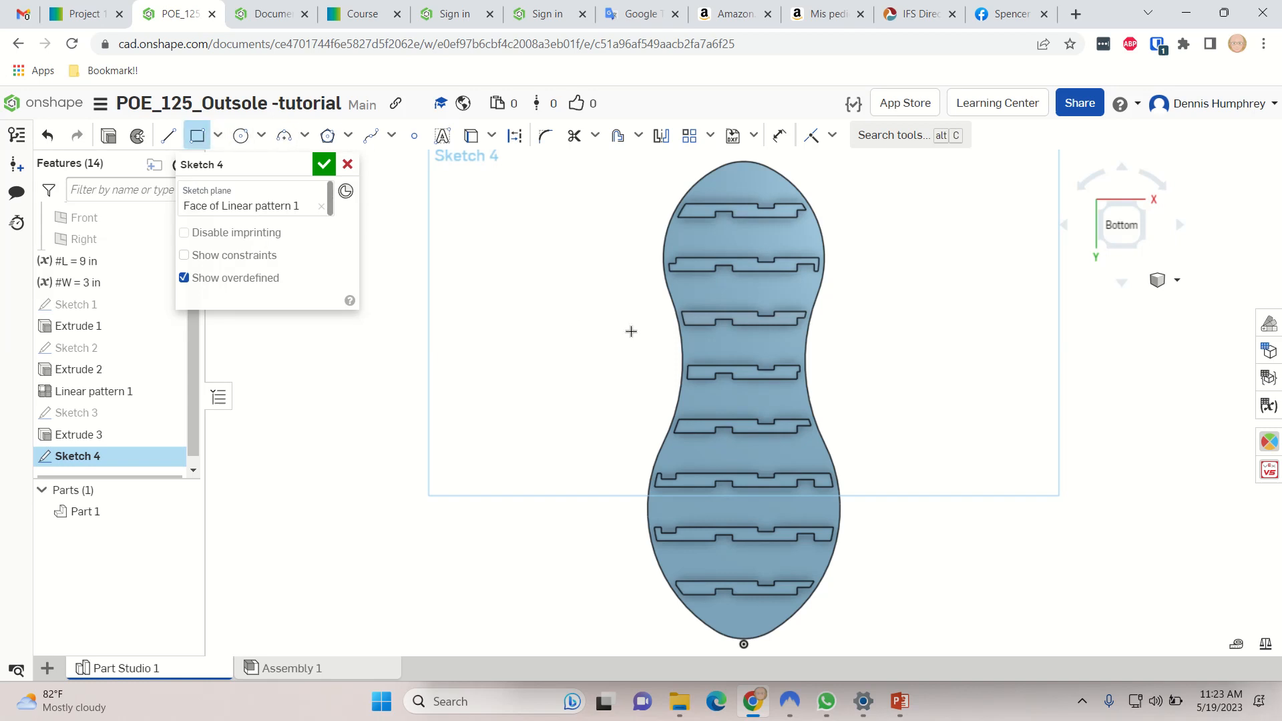
pyautogui.click(702, 335)
pyautogui.click(789, 406)
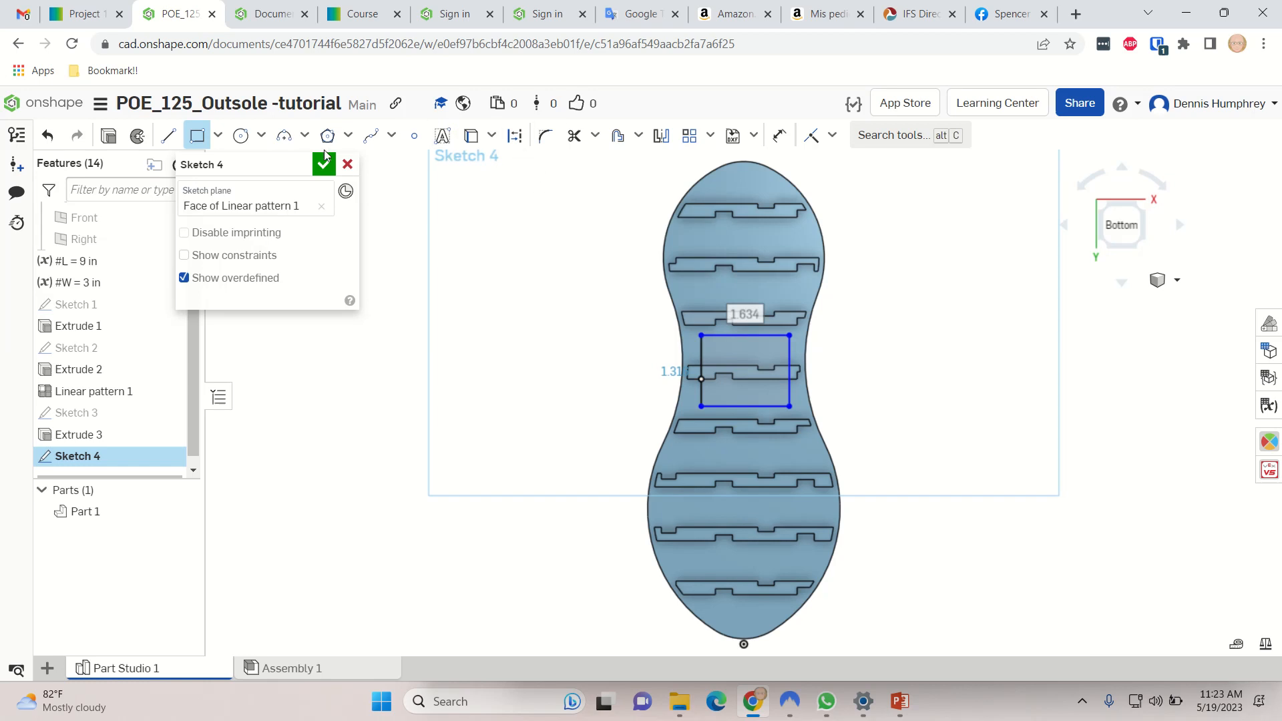
pyautogui.click(286, 142)
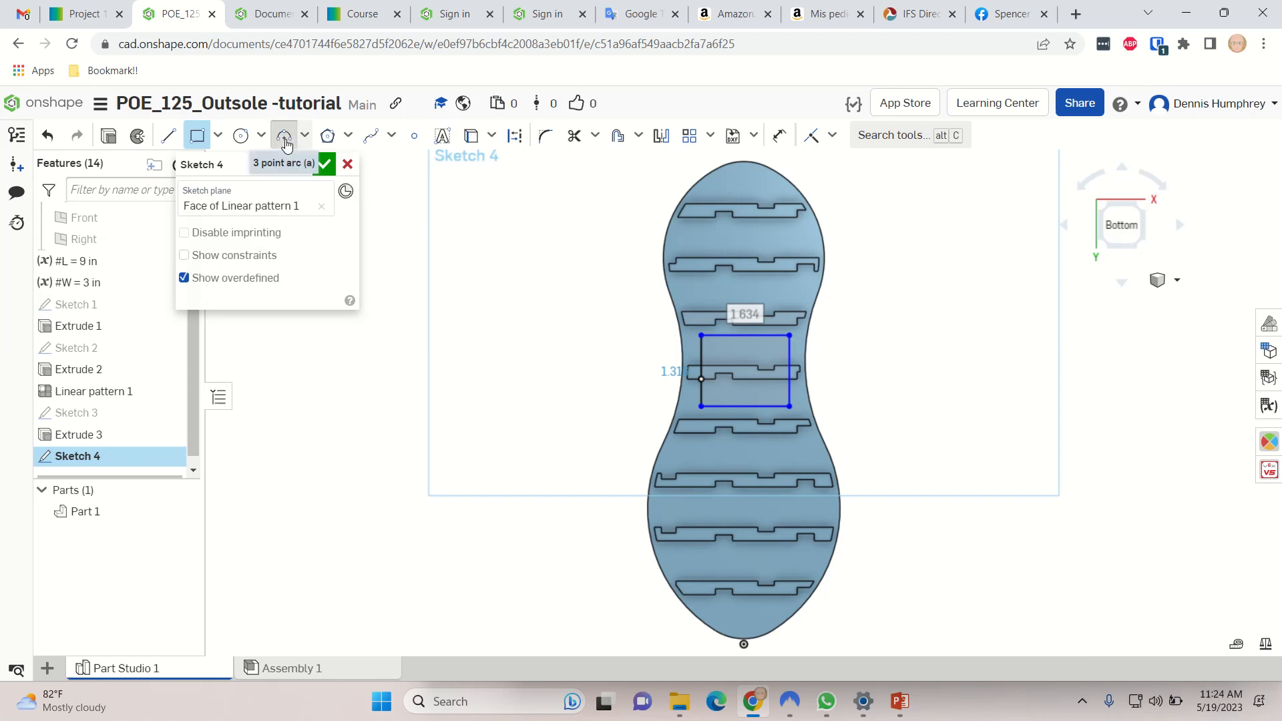
# - Draw inward-curving three-point arcs of about 2 in radius between the end corners of the rectangle's two vertical sides
pyautogui.scroll(4, 728, 374)
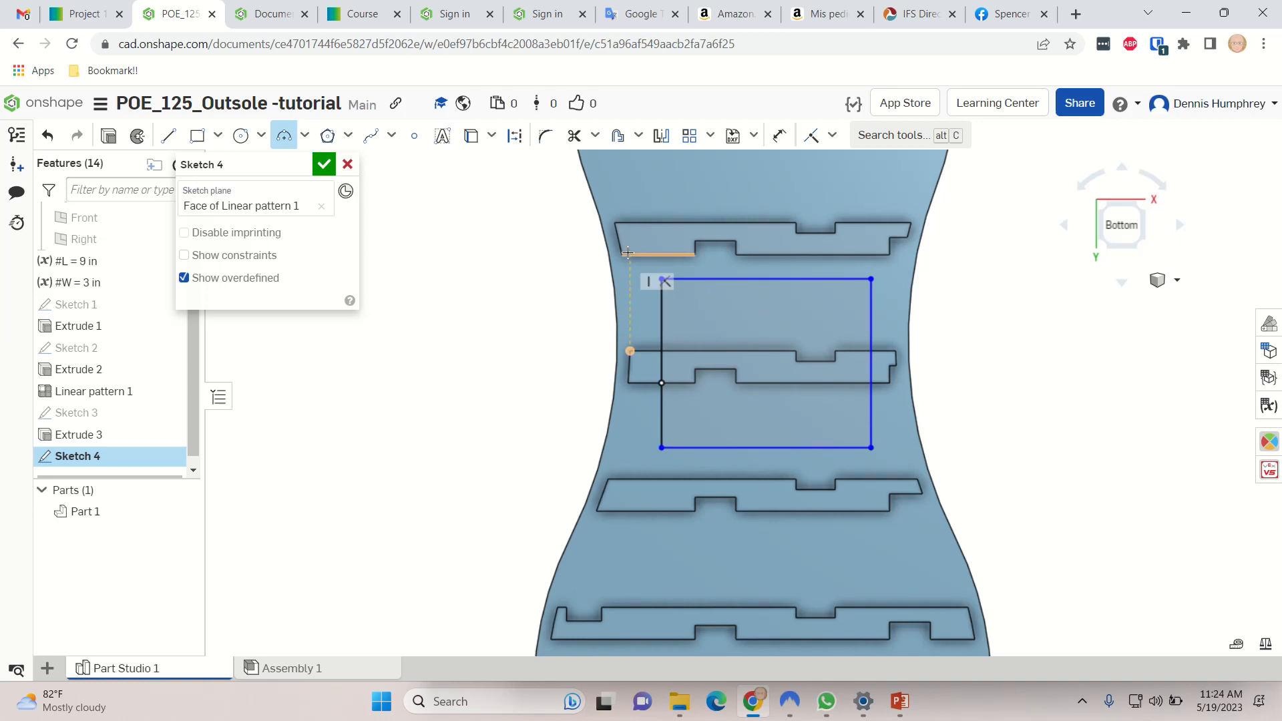
pyautogui.click(661, 278)
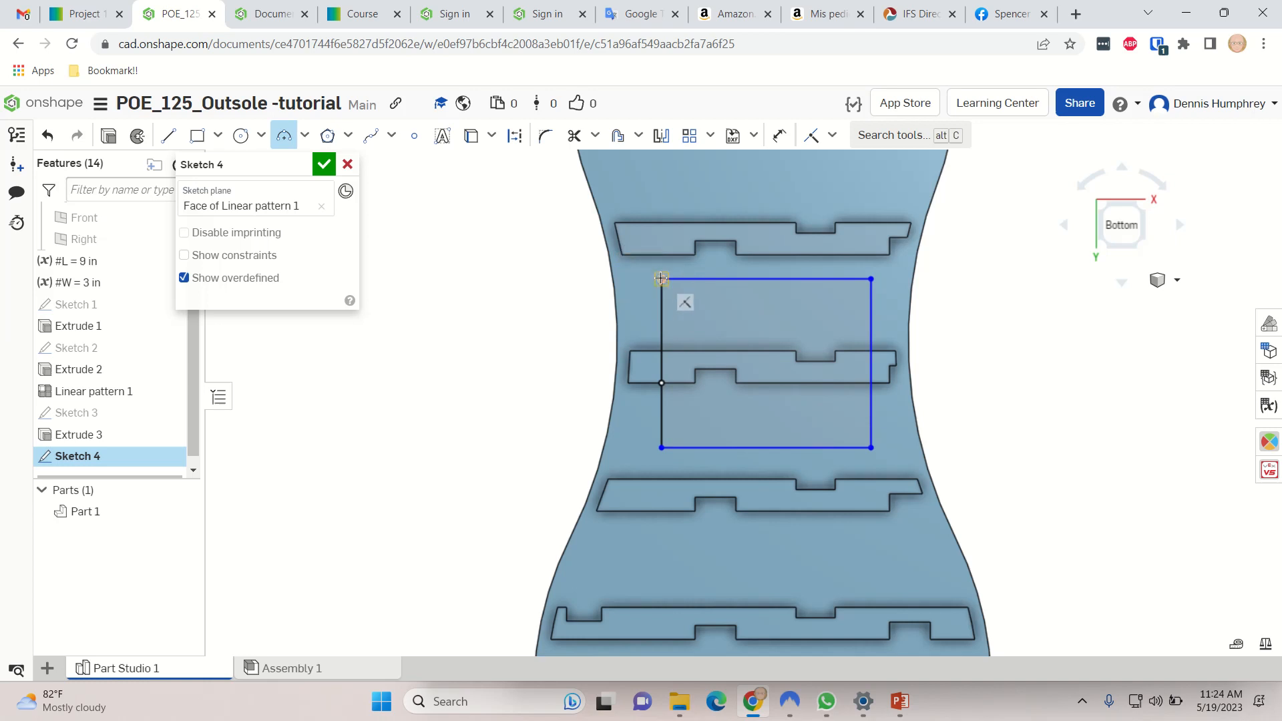
pyautogui.click(661, 447)
pyautogui.click(673, 397)
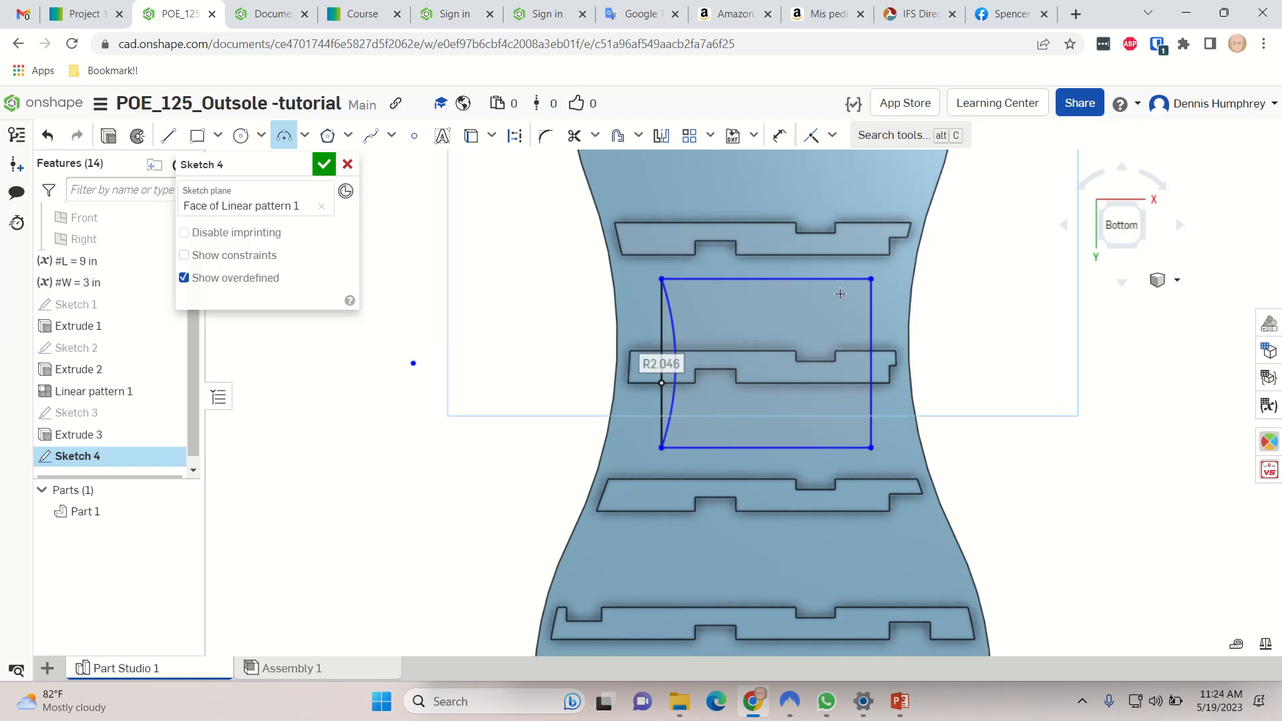
pyautogui.click(869, 279)
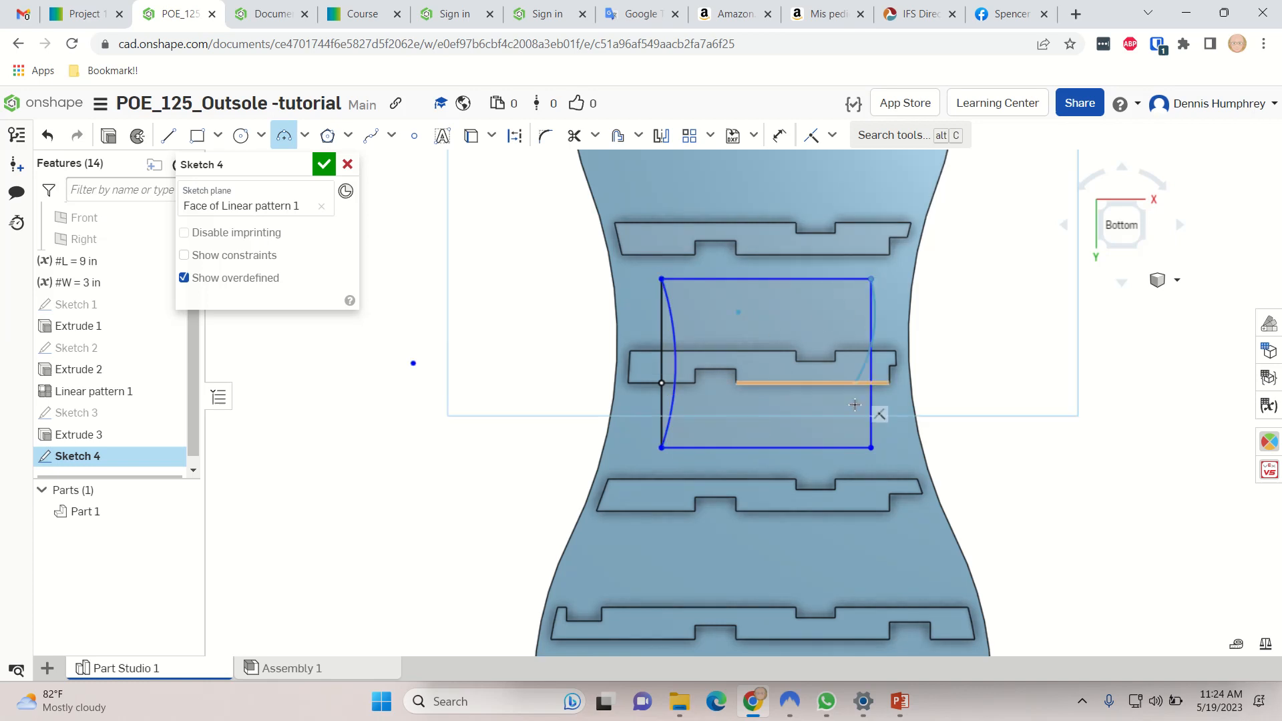
pyautogui.click(870, 447)
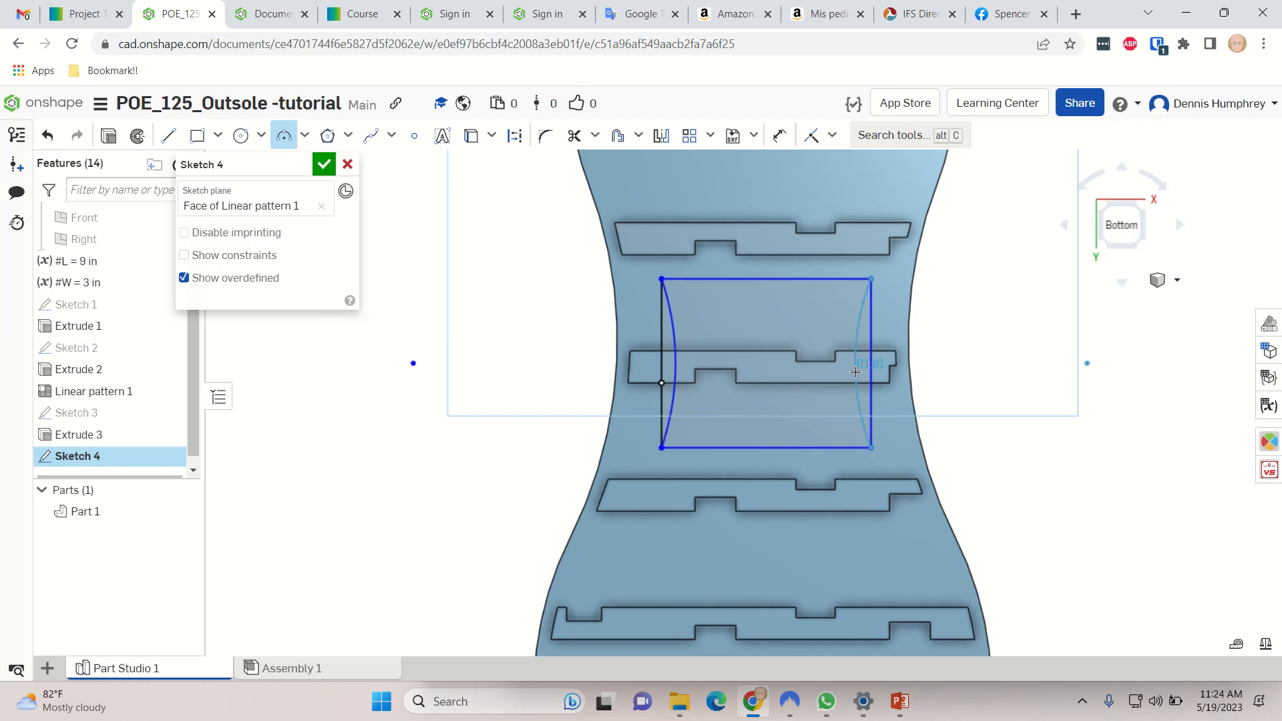
pyautogui.click(857, 371)
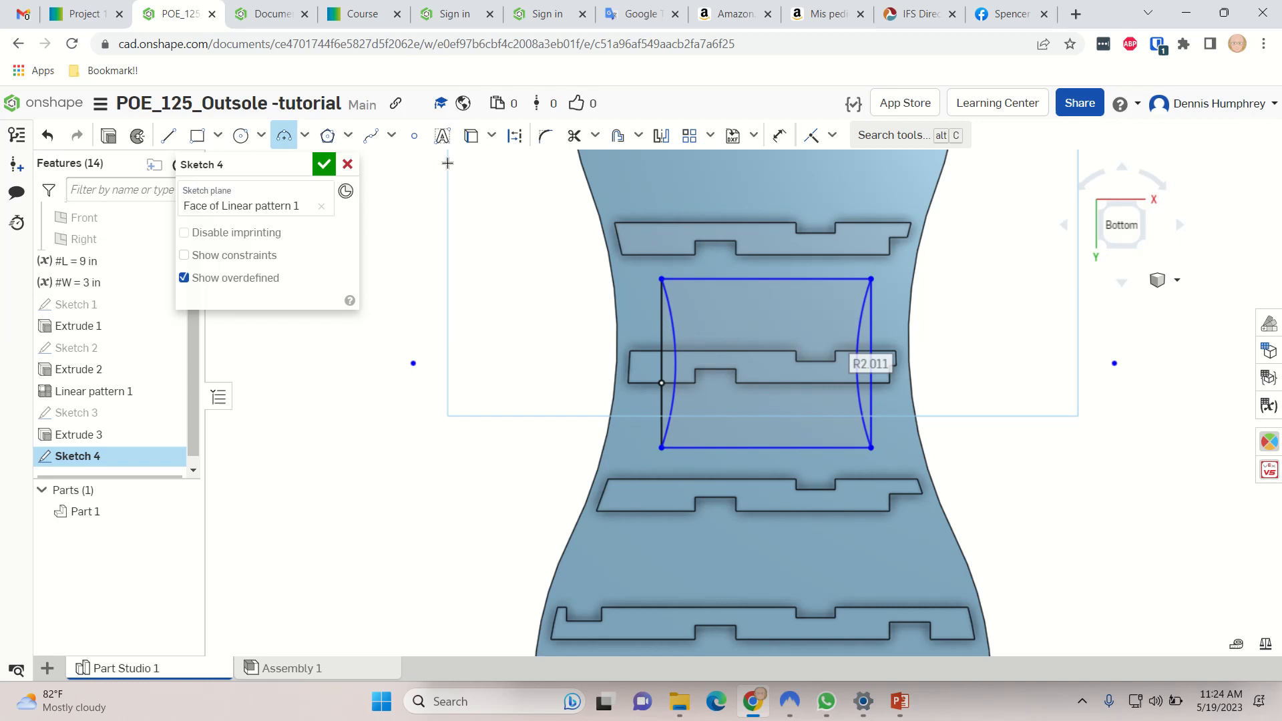
# - Trim away the rectangle's two straight vertical sides outside the arcs and accept the sketch
pyautogui.click(574, 137)
pyautogui.click(662, 323)
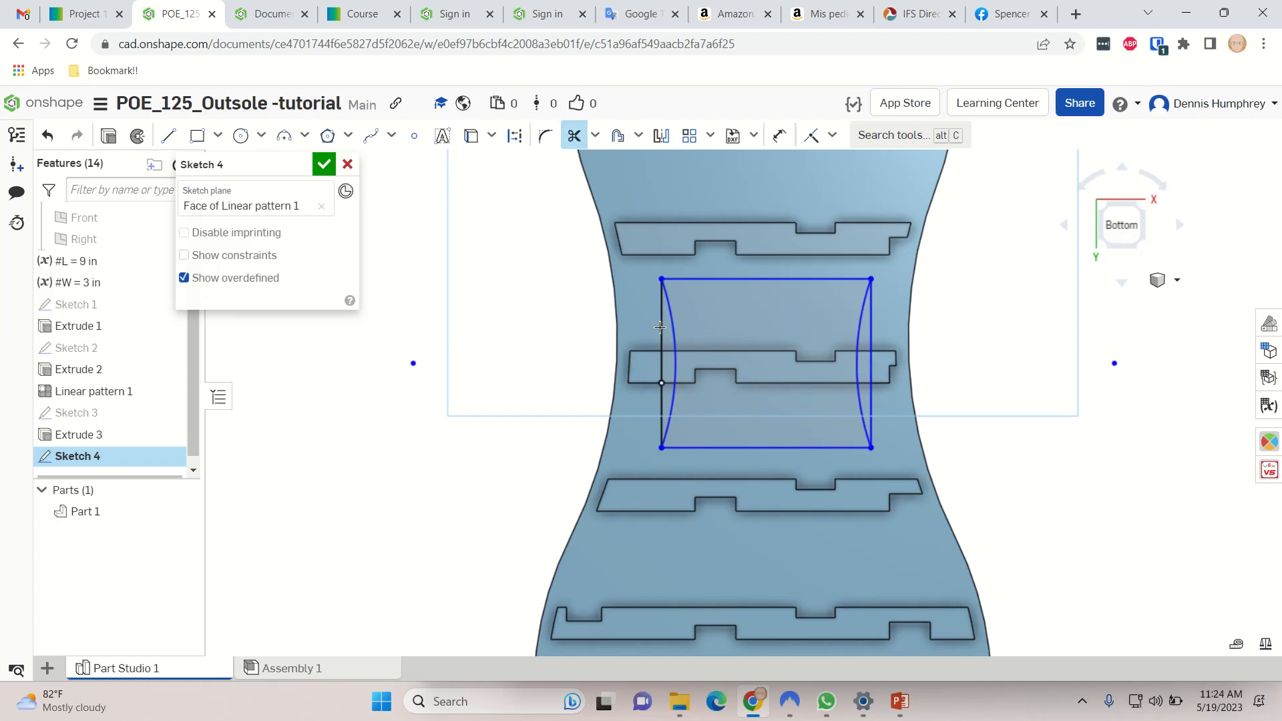
pyautogui.click(676, 392)
pyautogui.click(875, 394)
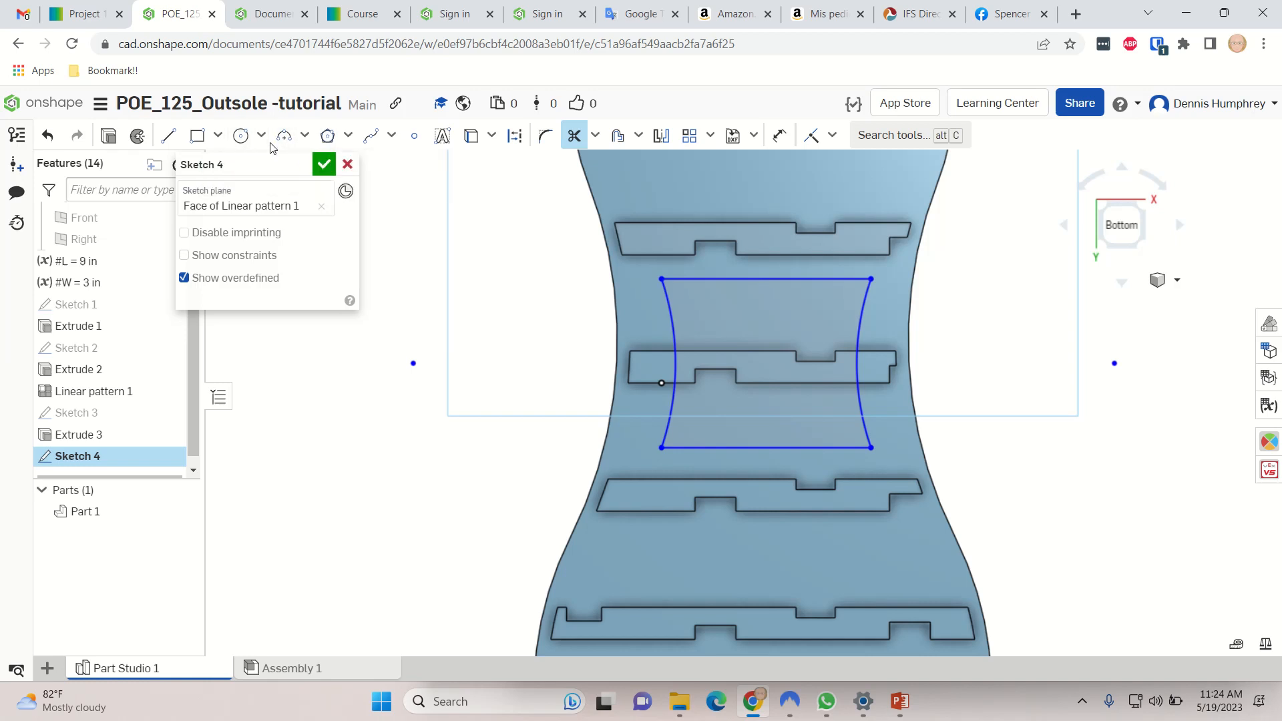
pyautogui.click(323, 165)
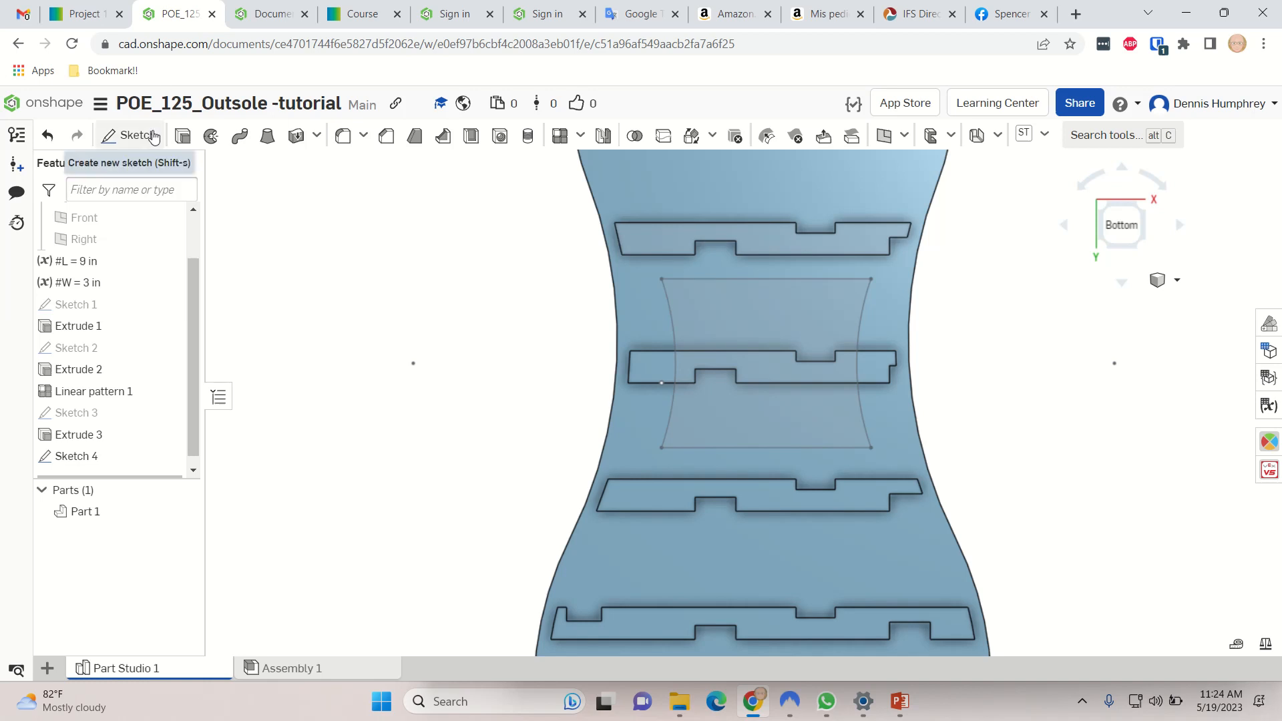
# - Start an extrude of the curved-sided sketch region at the outsole's narrow middle
pyautogui.click(182, 136)
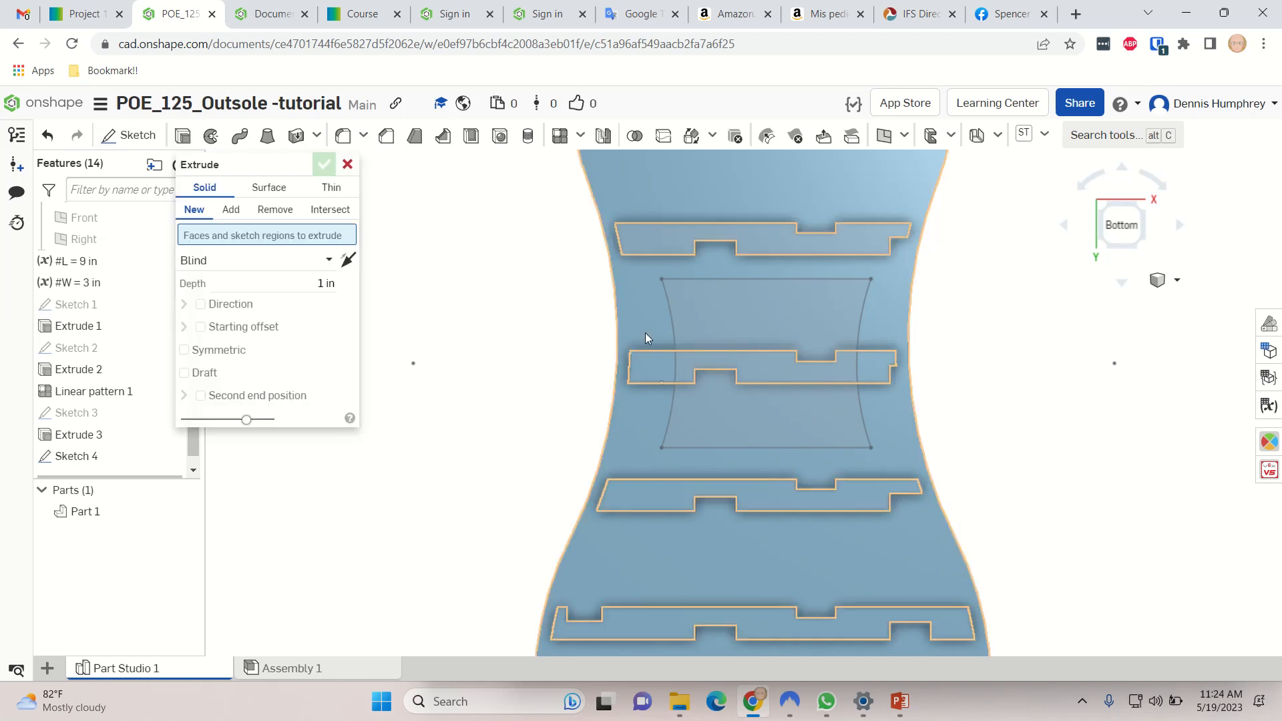
pyautogui.click(726, 358)
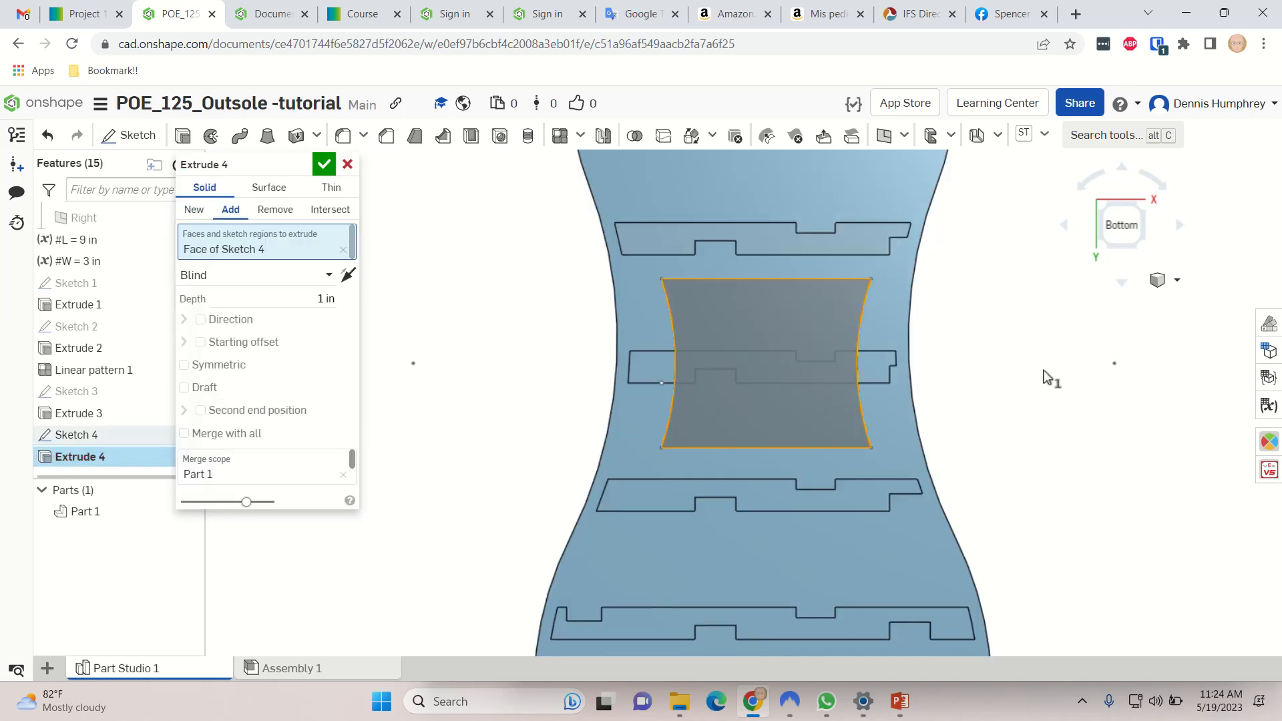
pyautogui.moveTo(1048, 379); pyautogui.dragTo(981, 374, button='right')
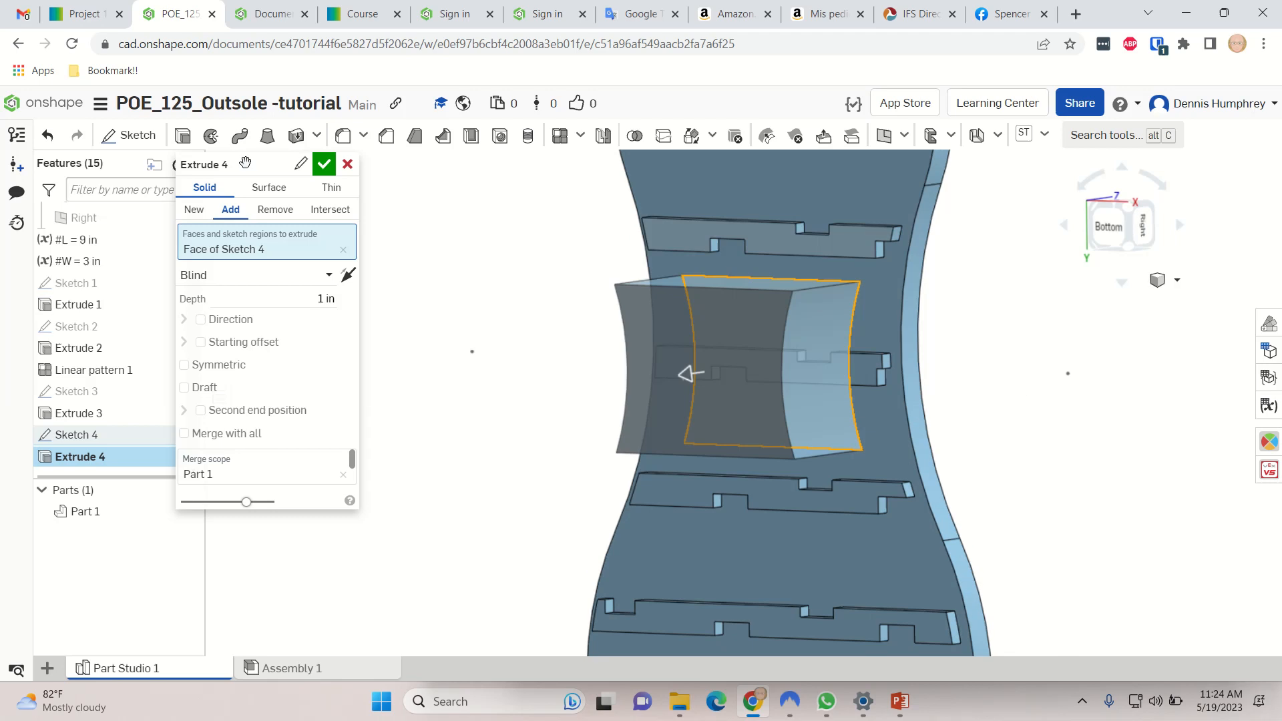
# - Try the extrude as a Remove operation with the Up to next end type, and return the end type to Blind
pyautogui.click(267, 209)
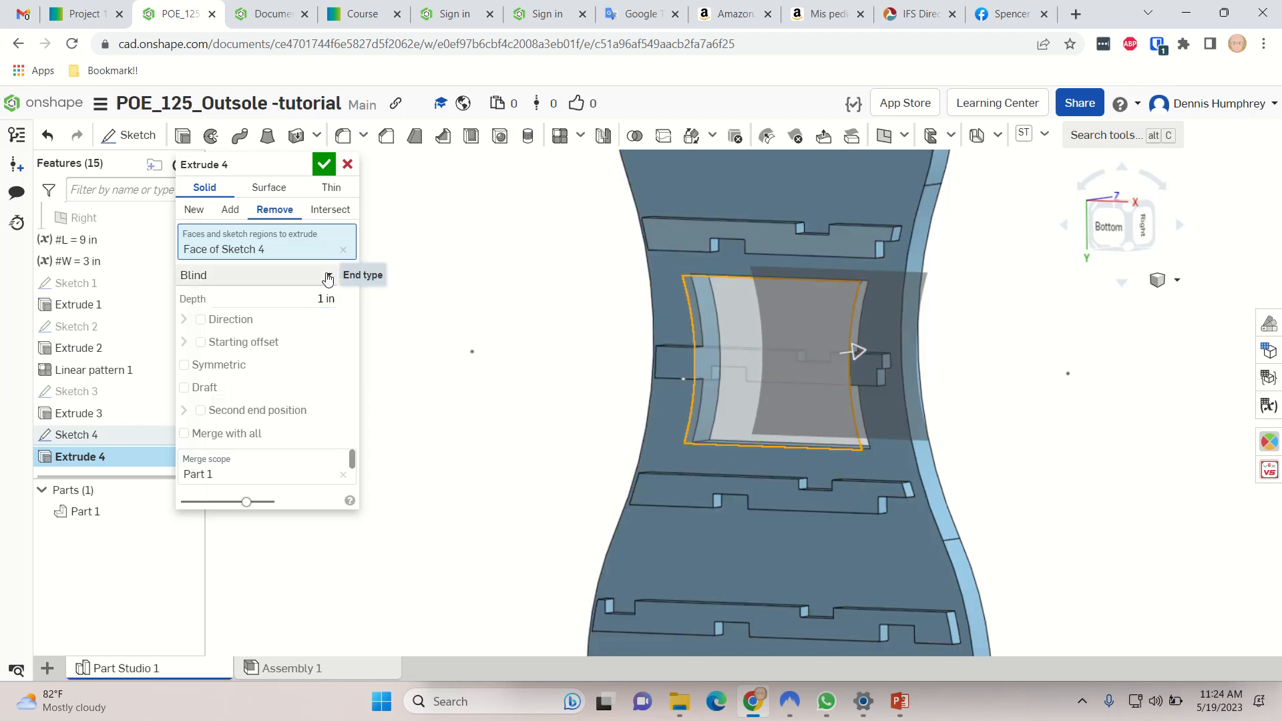
pyautogui.click(327, 274)
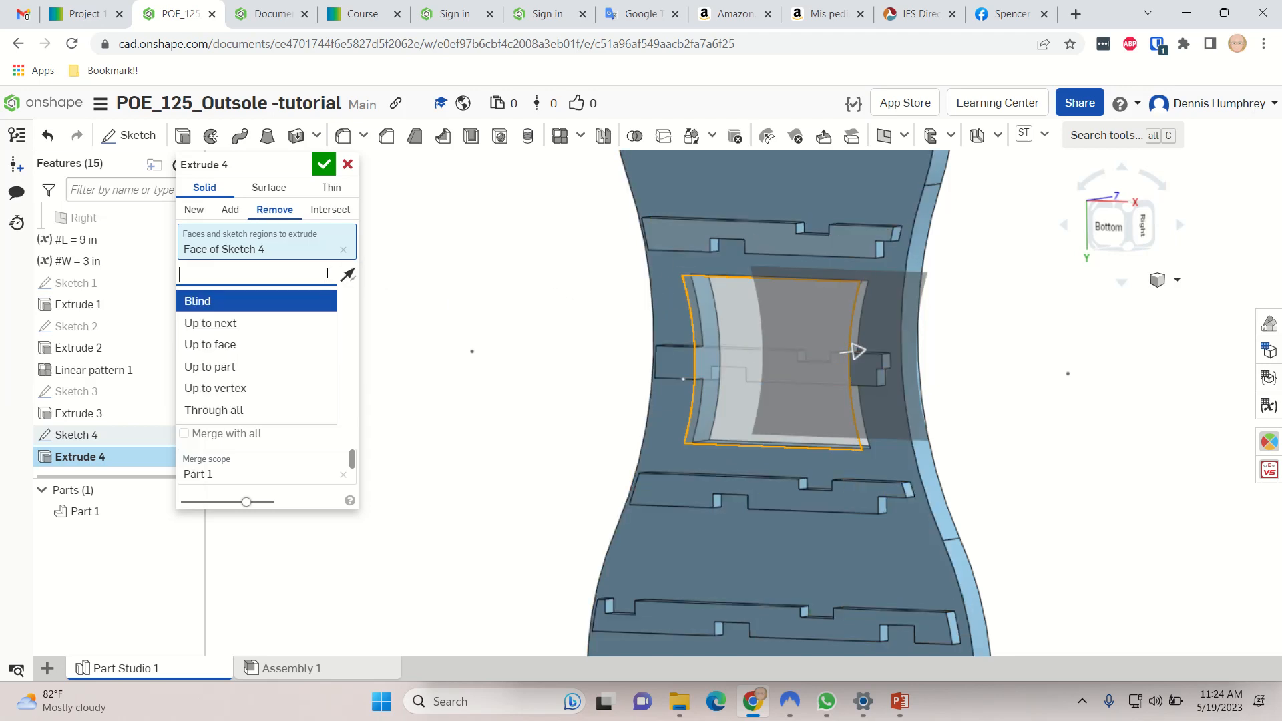
pyautogui.click(210, 324)
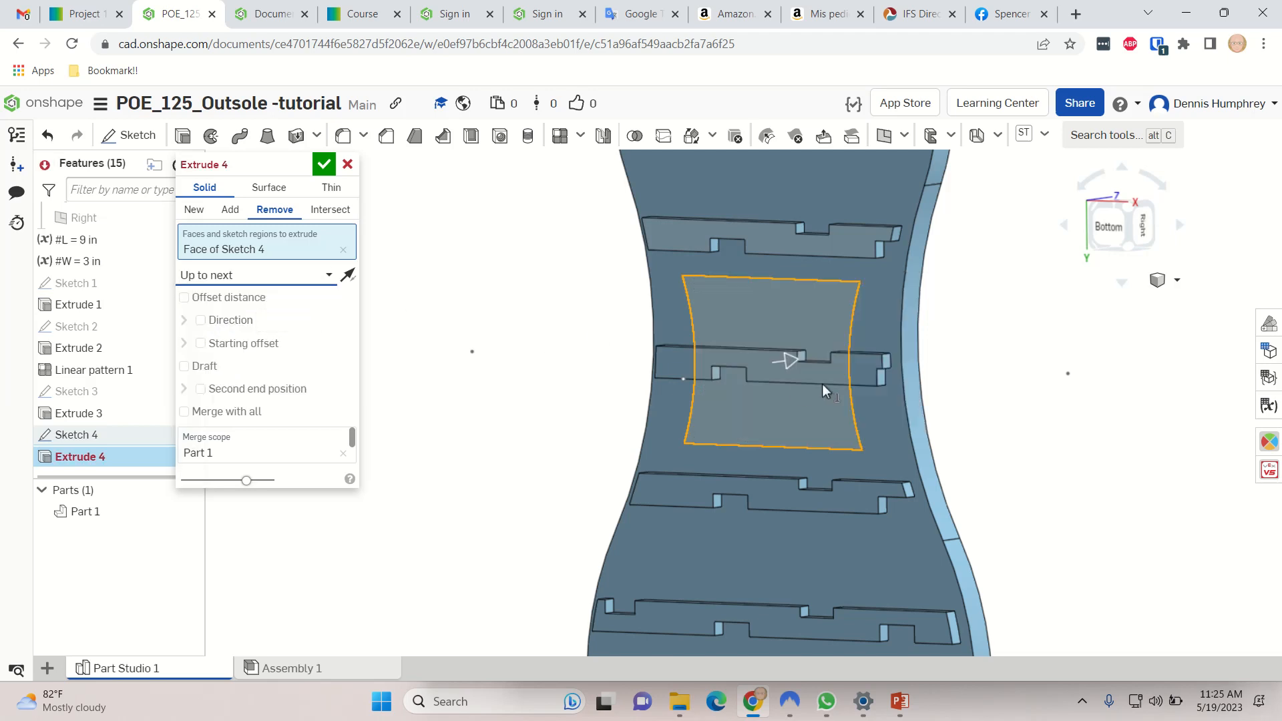
pyautogui.moveTo(935, 407); pyautogui.dragTo(894, 424, button='right')
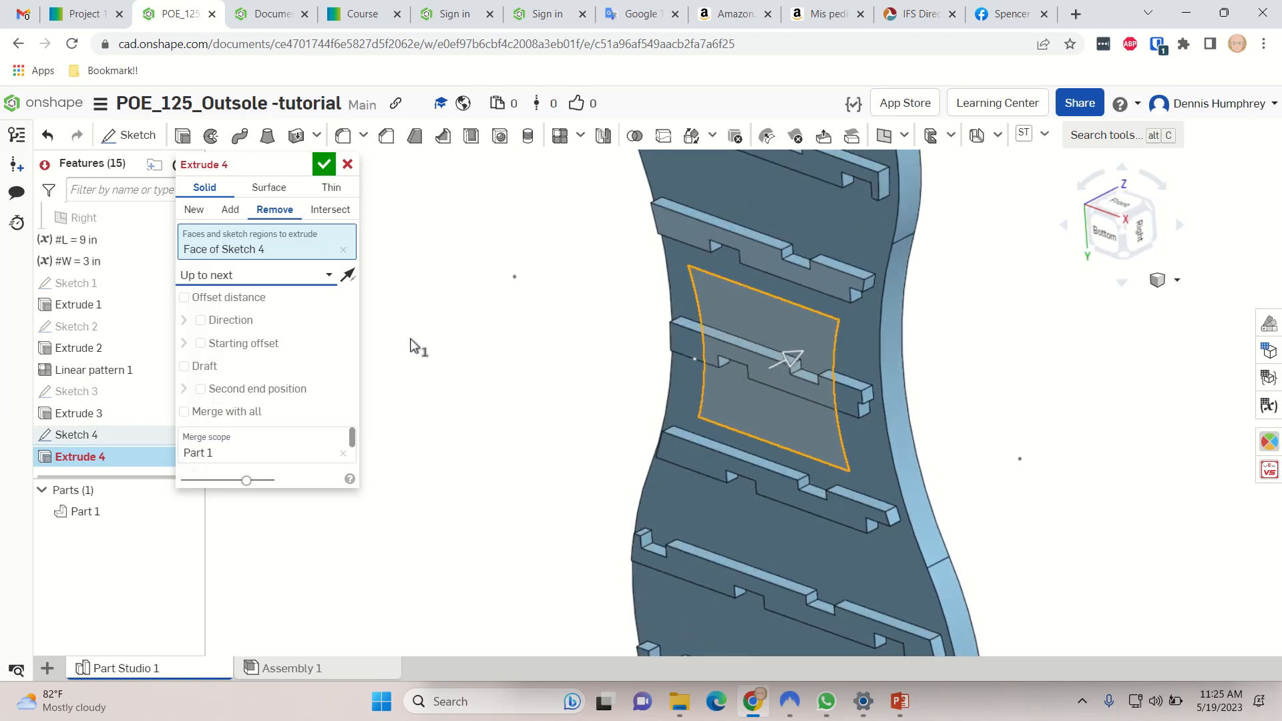
pyautogui.click(331, 275)
pyautogui.click(203, 298)
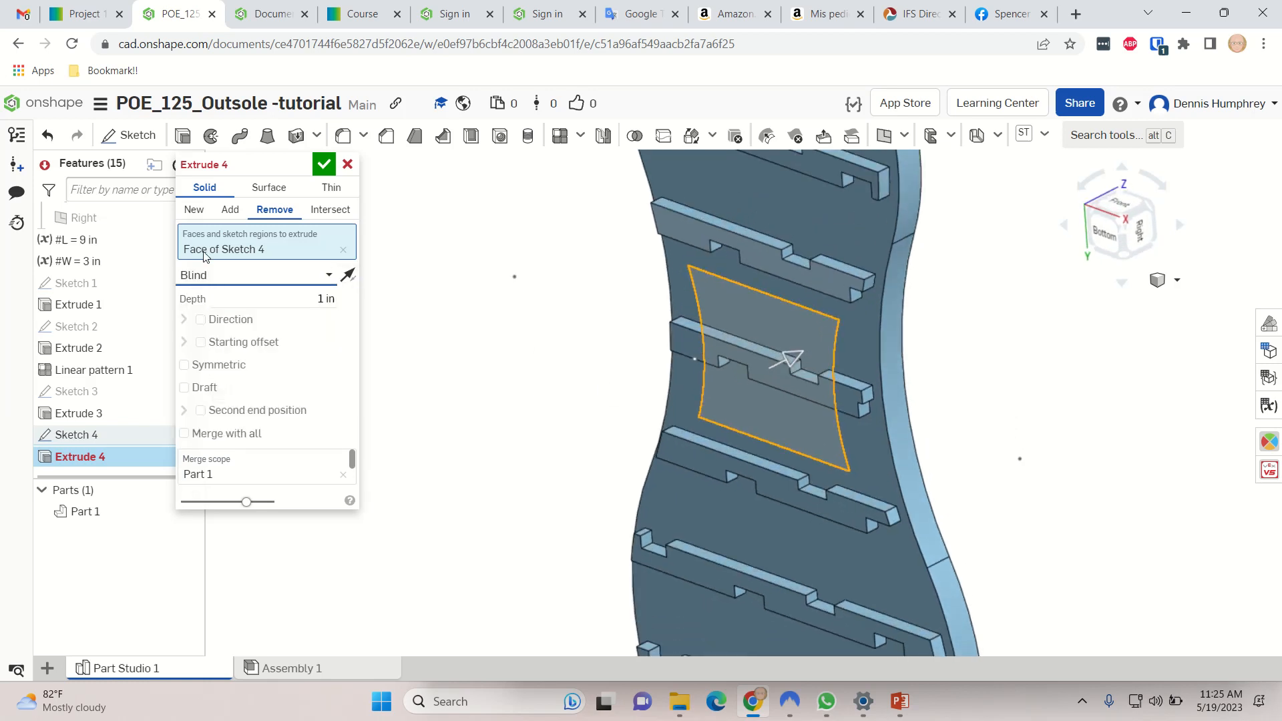
# - Set the extrude to add material and reverse its direction toward the outsole
pyautogui.click(231, 210)
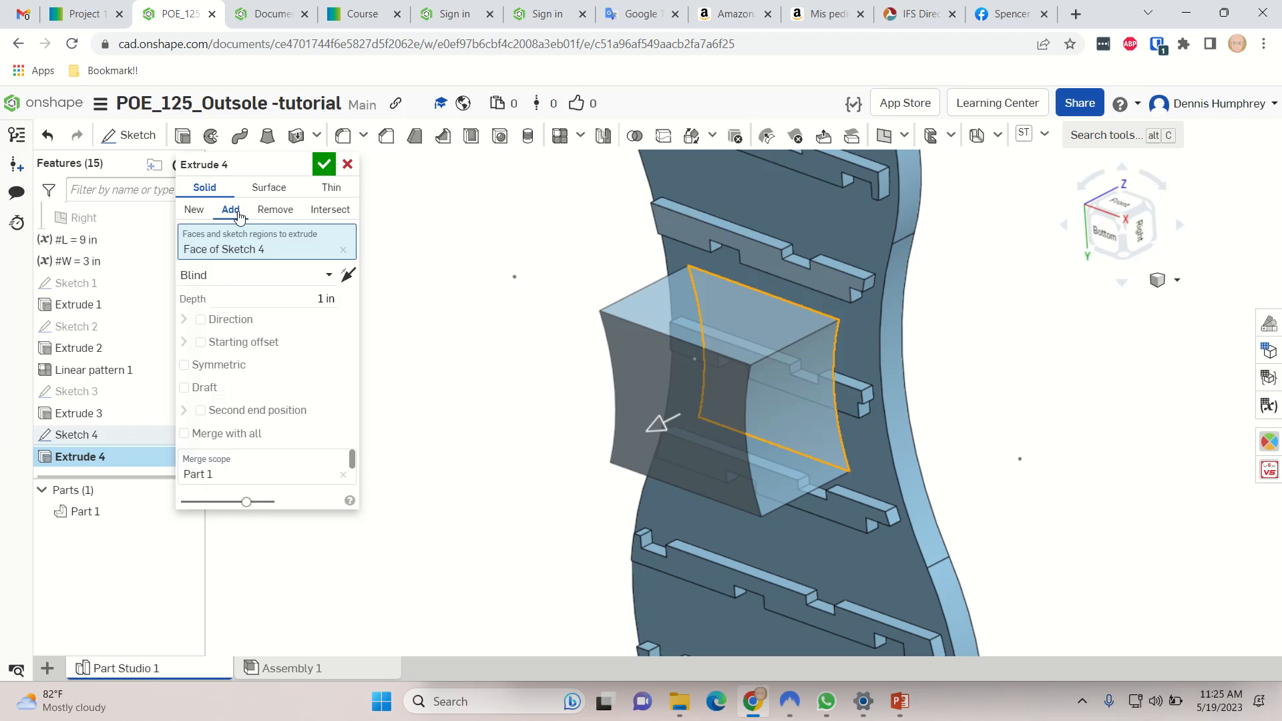
pyautogui.click(348, 276)
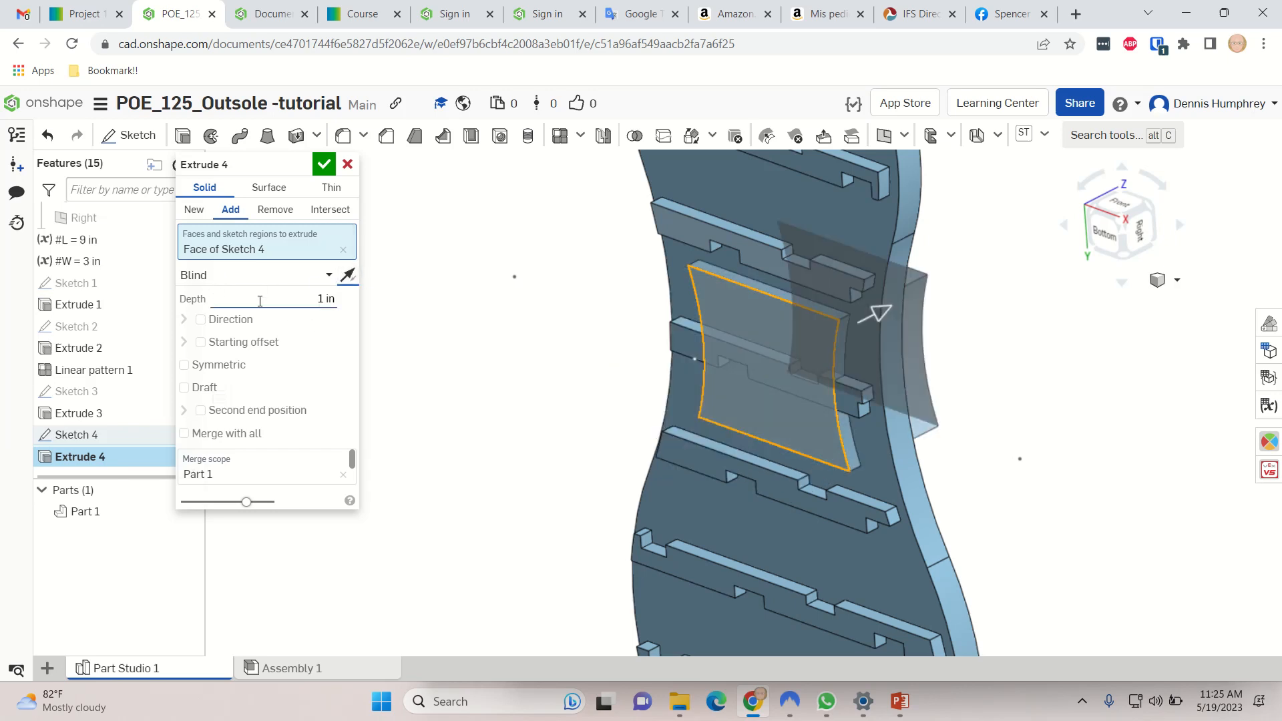
# - Try the Up to face and Up to next end types for the added extrude, and return it to Blind
pyautogui.click(211, 279)
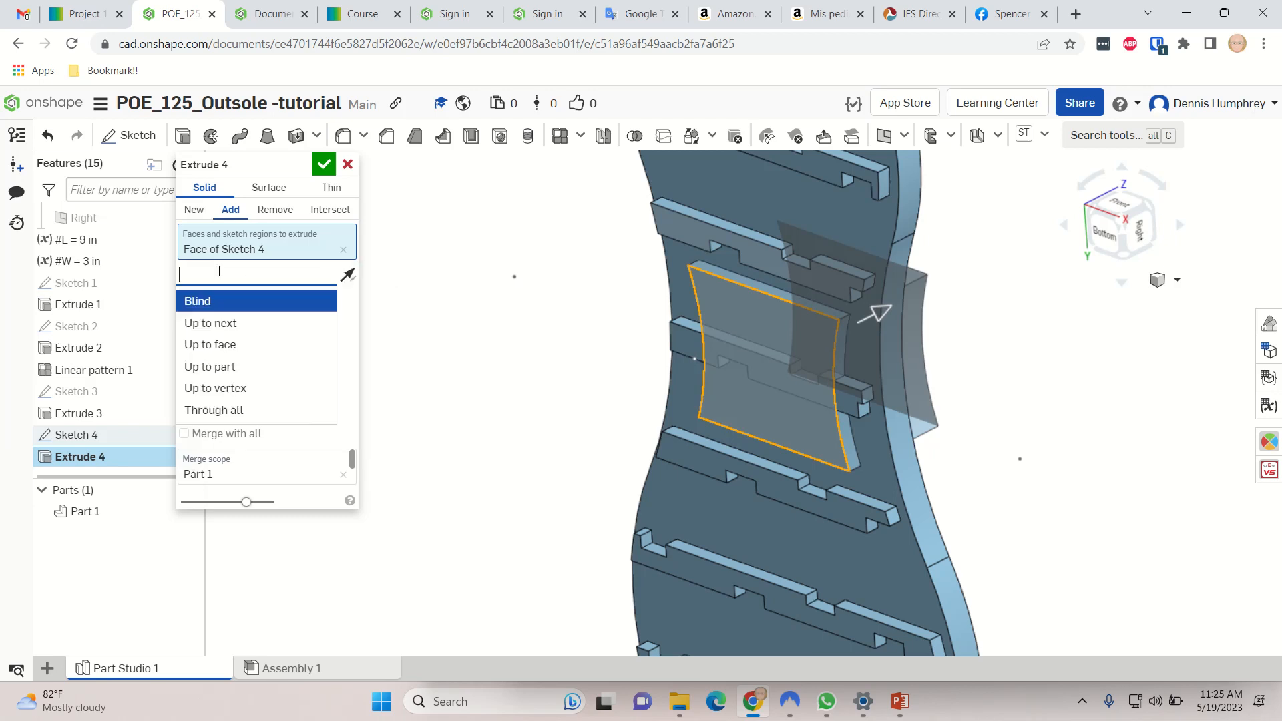
pyautogui.click(281, 344)
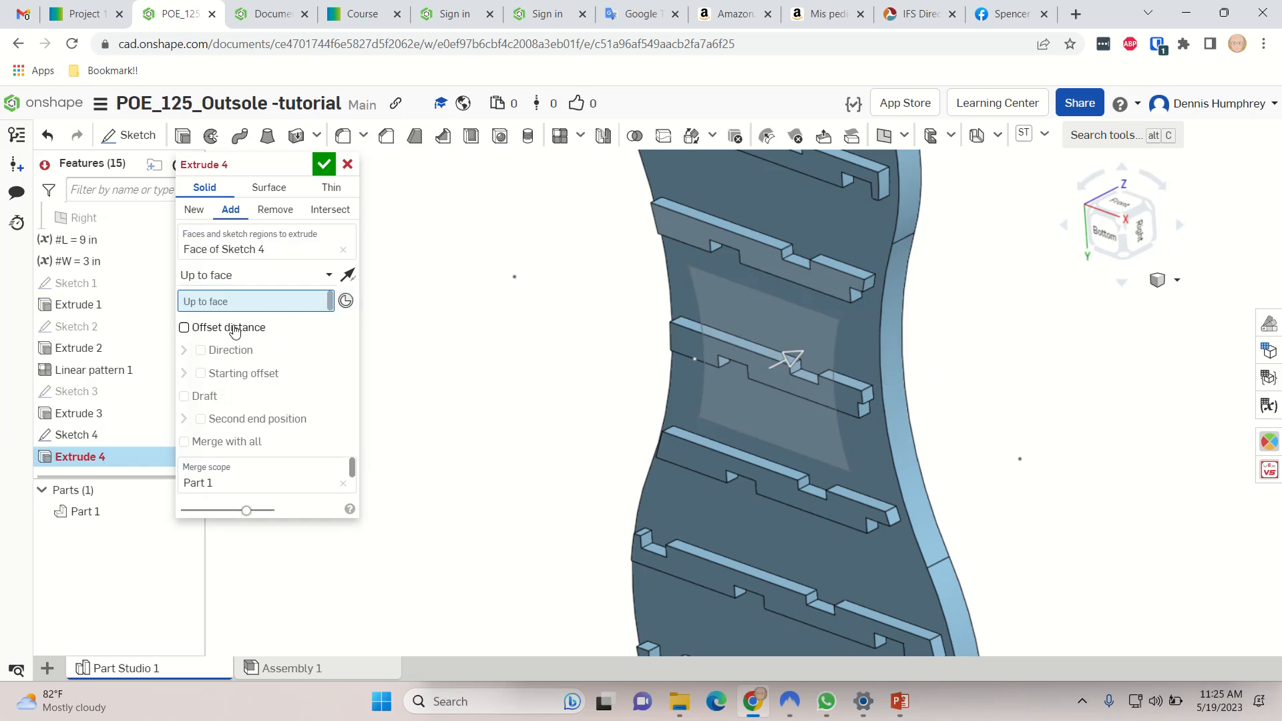
pyautogui.click(209, 279)
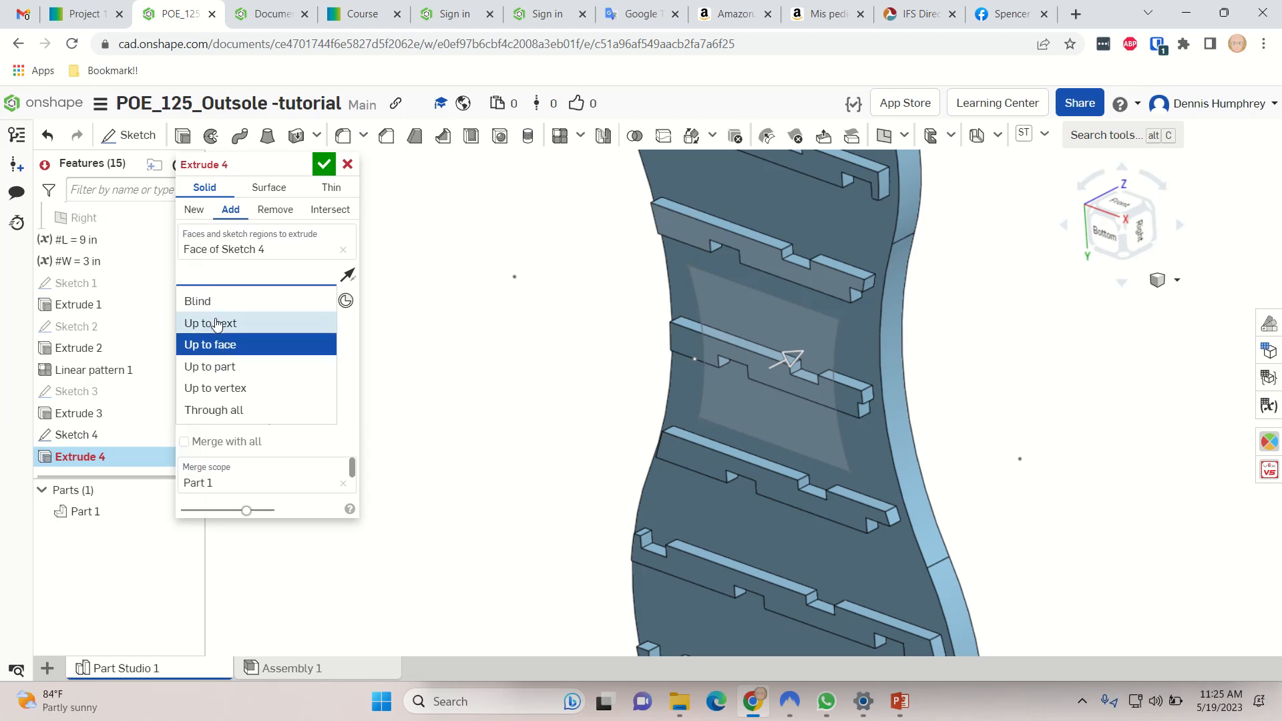
pyautogui.click(217, 323)
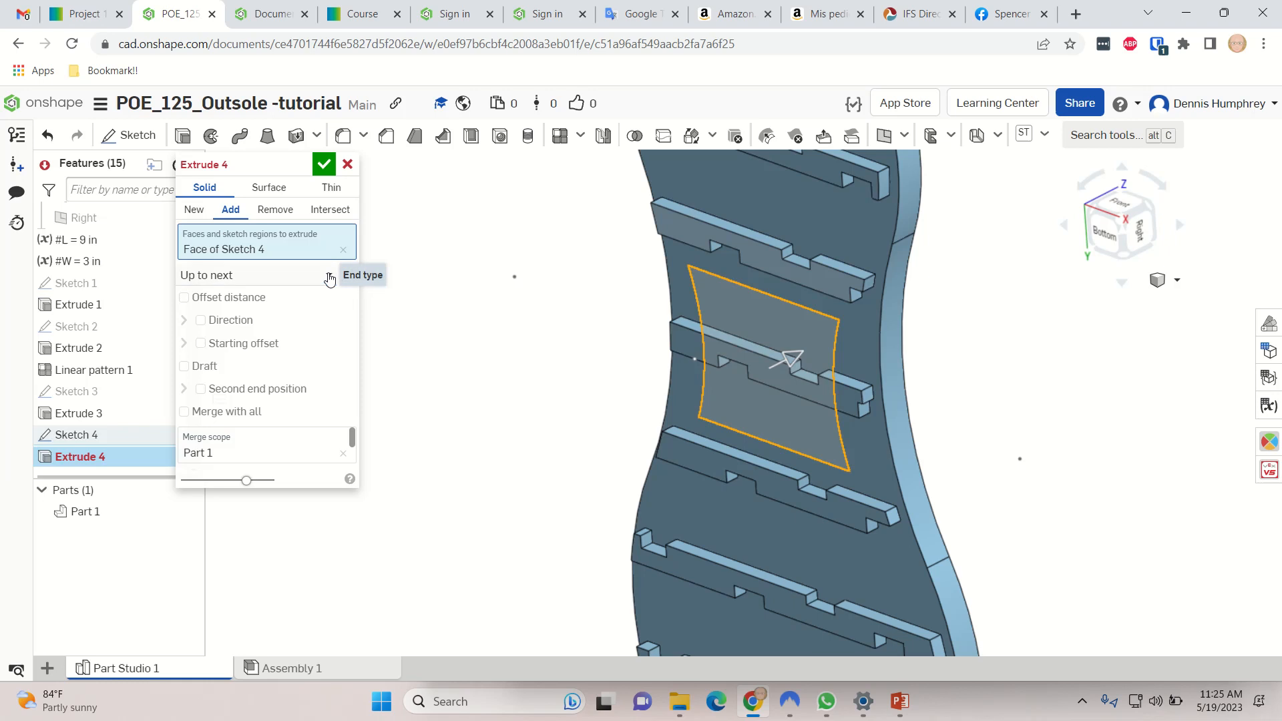
pyautogui.click(332, 276)
pyautogui.click(240, 298)
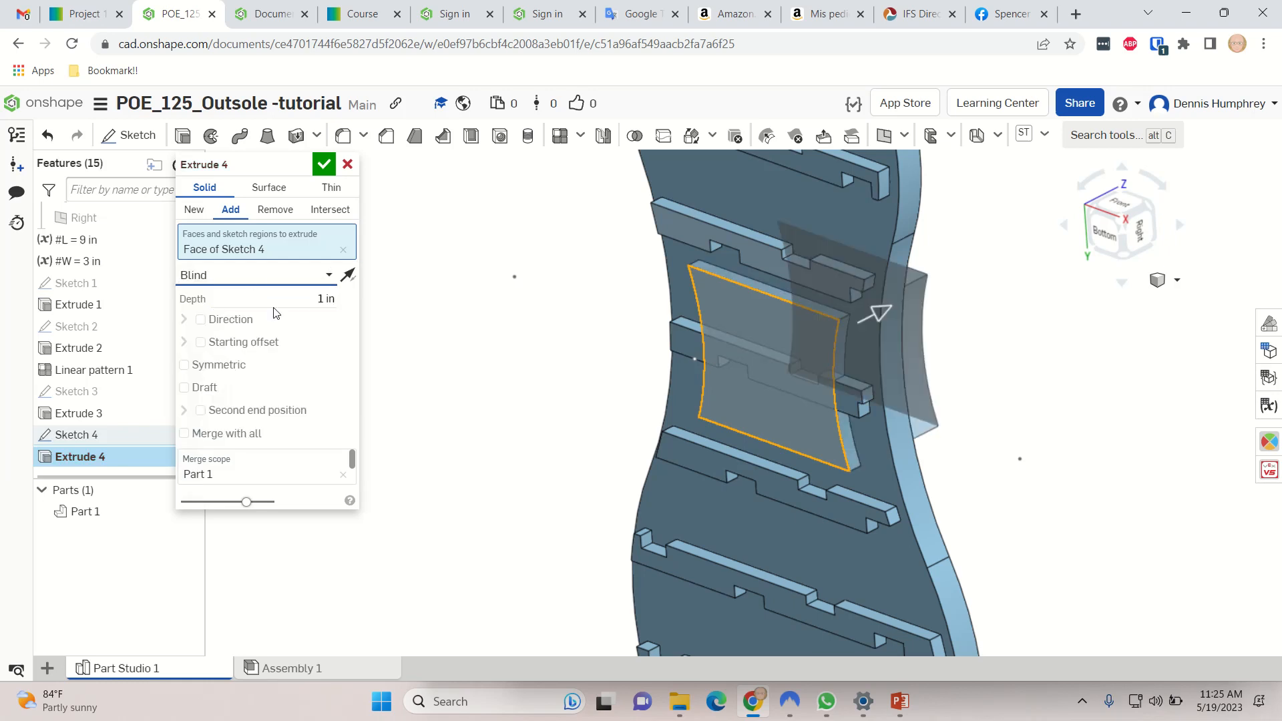
# - Set the logo pad's extrude depth to 0.125 in and accept the extrude
pyautogui.click(320, 302)
pyautogui.write('.1')
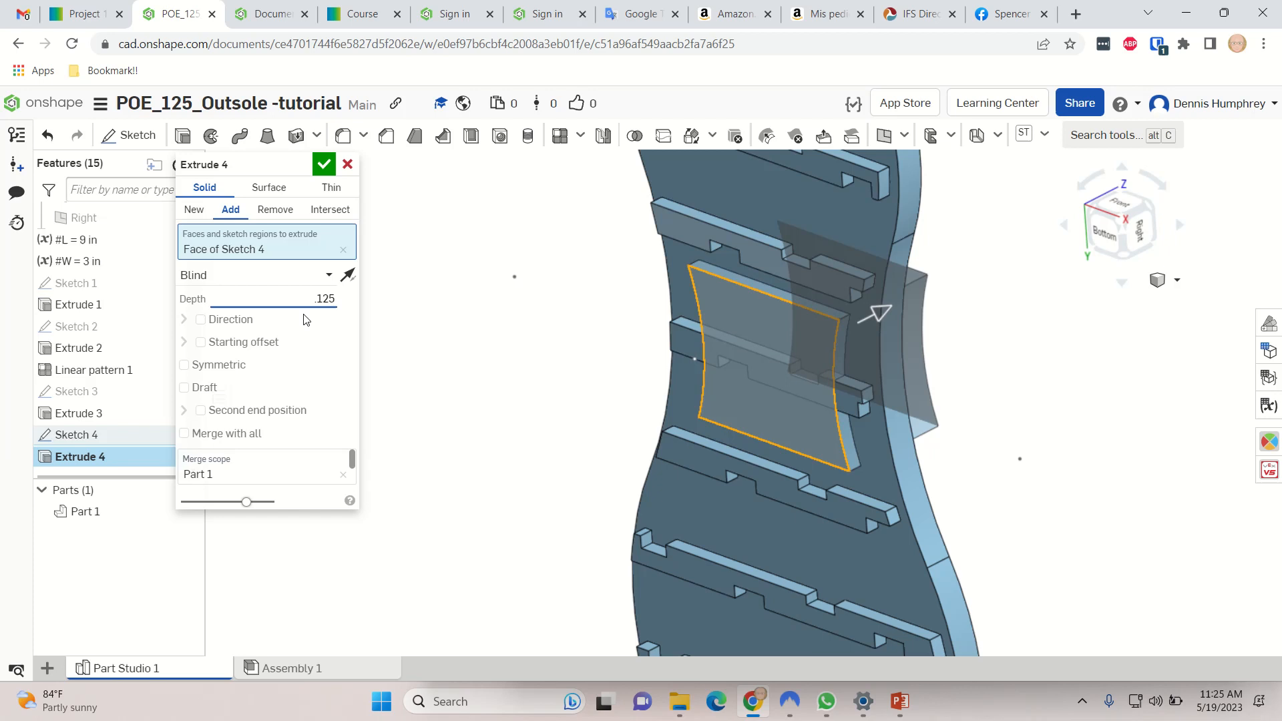
pyautogui.write('25')
pyautogui.click(324, 165)
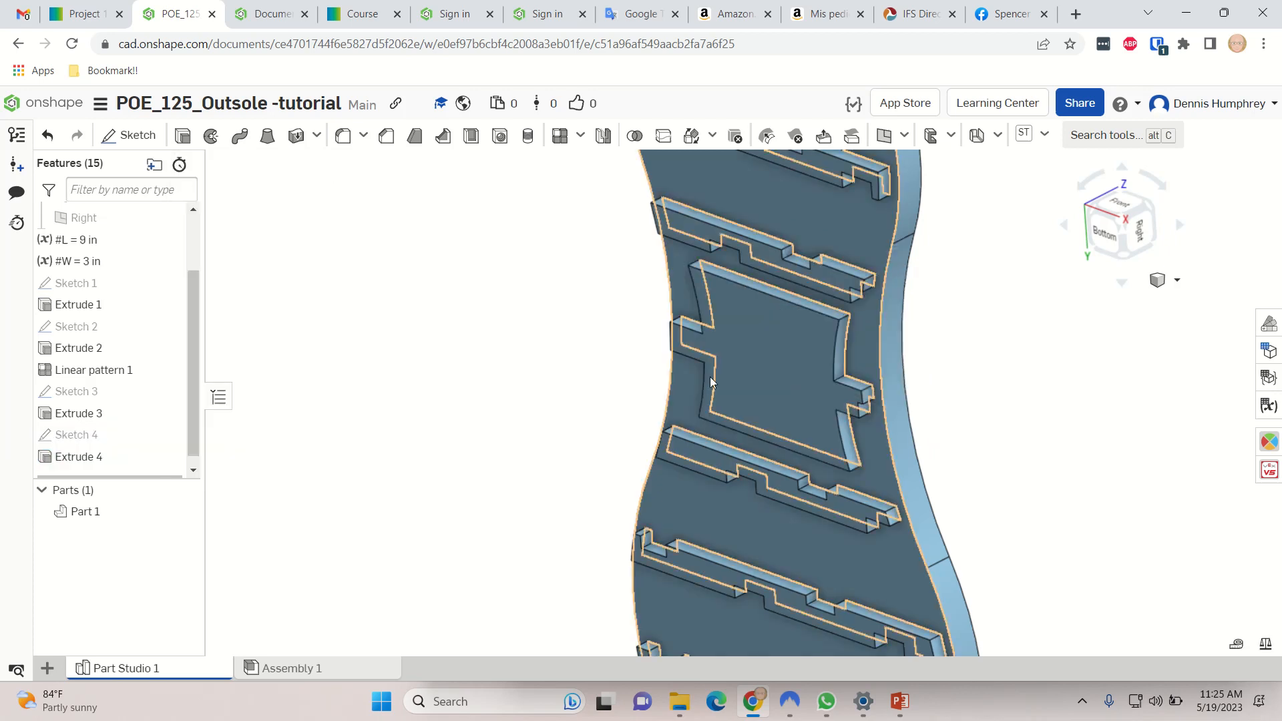
# - Start a new sketch on the flat face of the raised logo pad
pyautogui.click(128, 137)
pyautogui.click(742, 363)
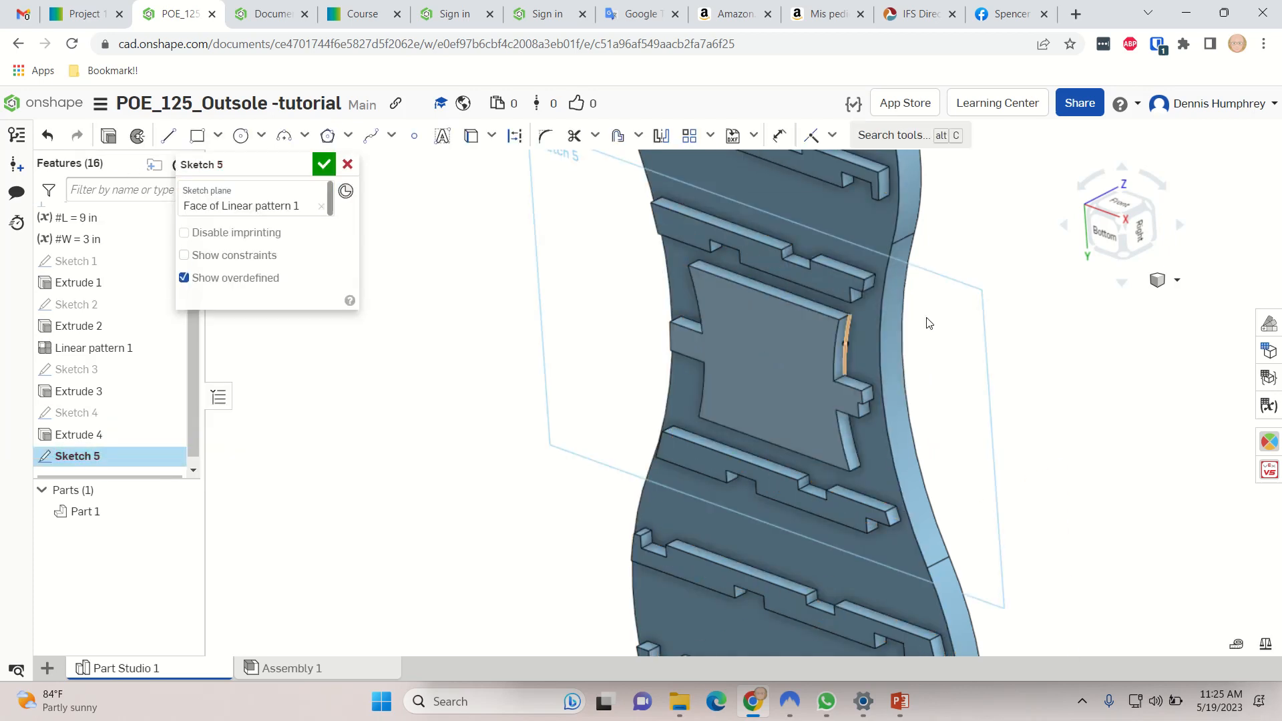
pyautogui.click(1103, 247)
pyautogui.scroll(3, 728, 361)
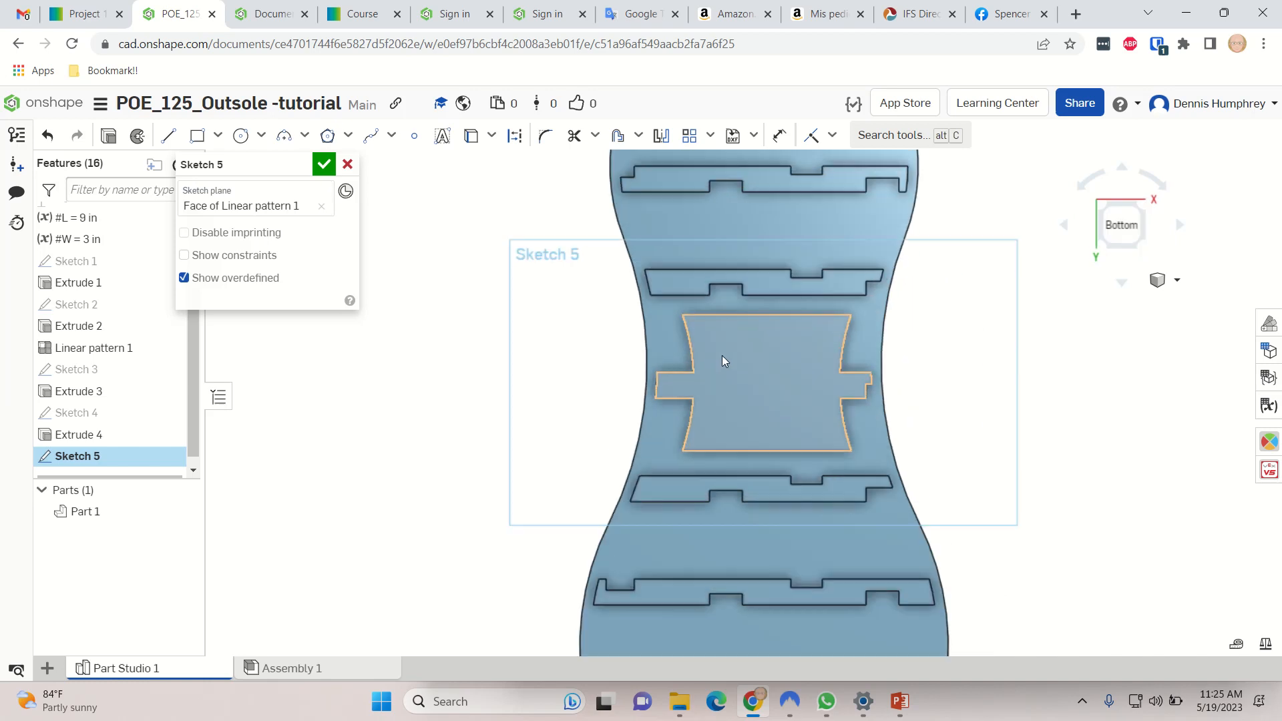
pyautogui.moveTo(737, 368); pyautogui.dragTo(657, 370, button='middle')
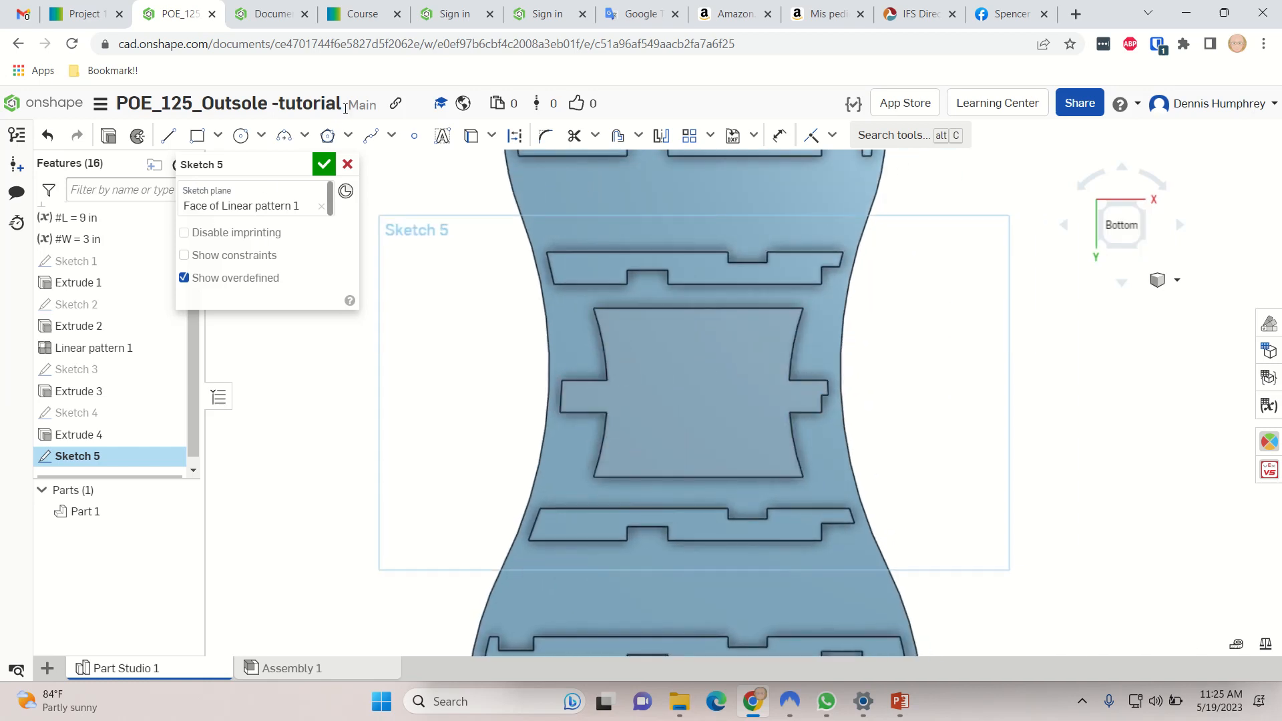
# - Add the bold sketch text "NSB" in Open Sans on the logo pad
pyautogui.click(442, 135)
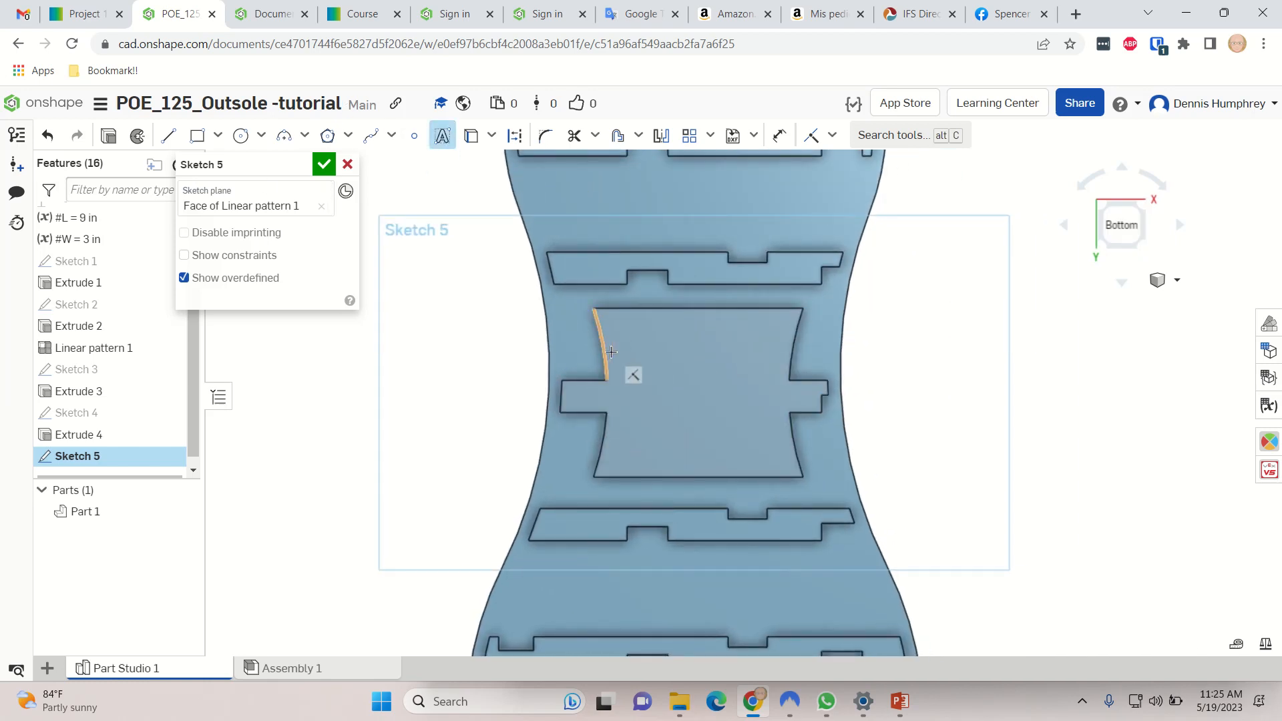
pyautogui.click(630, 360)
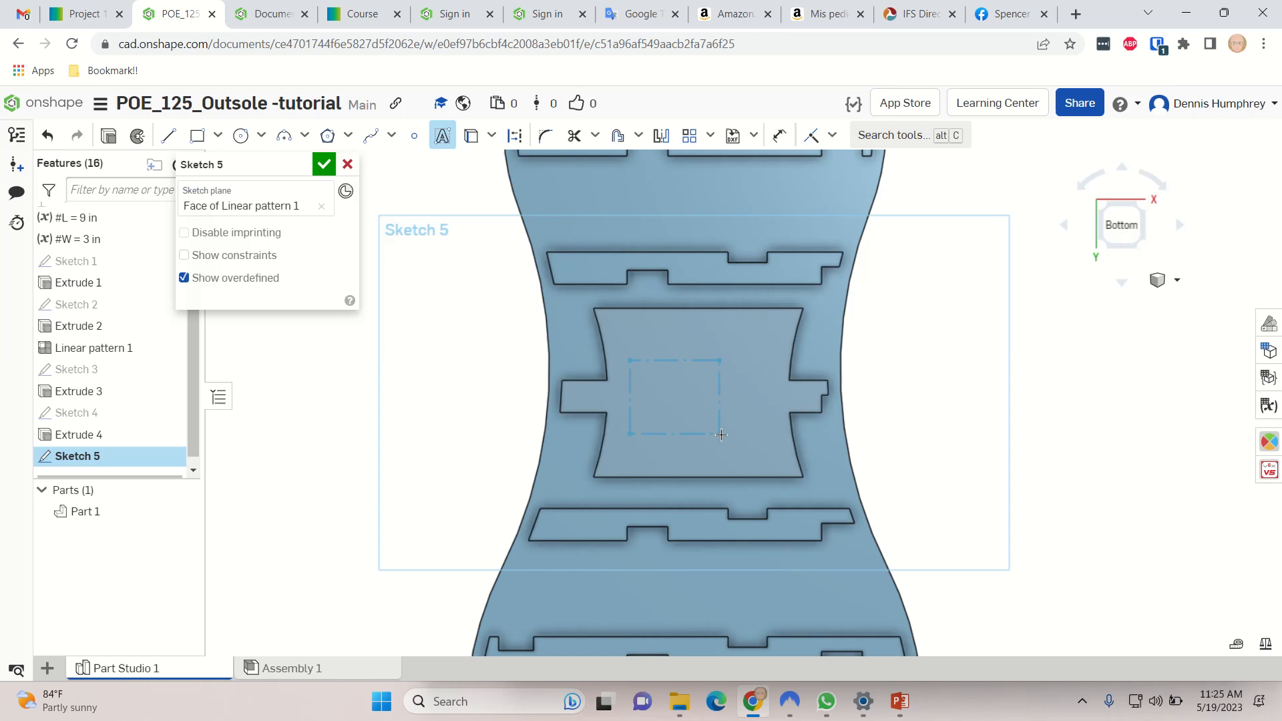
pyautogui.click(770, 436)
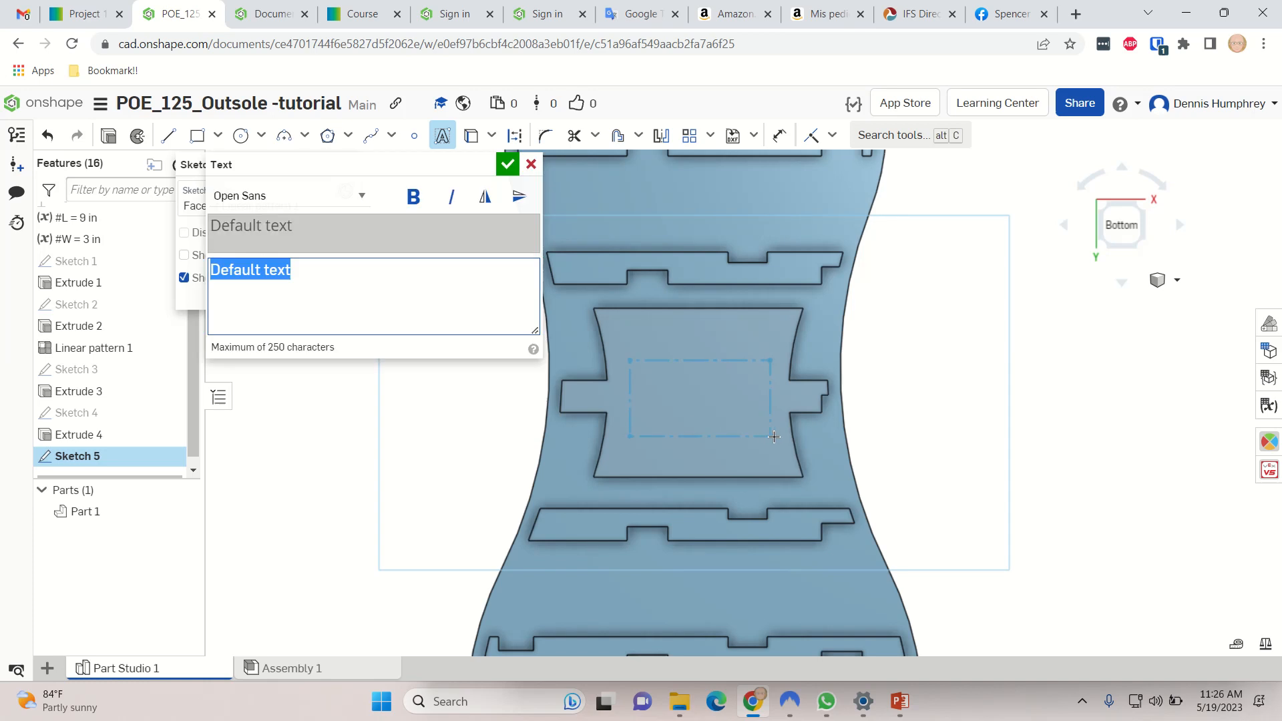
pyautogui.write('NSB')
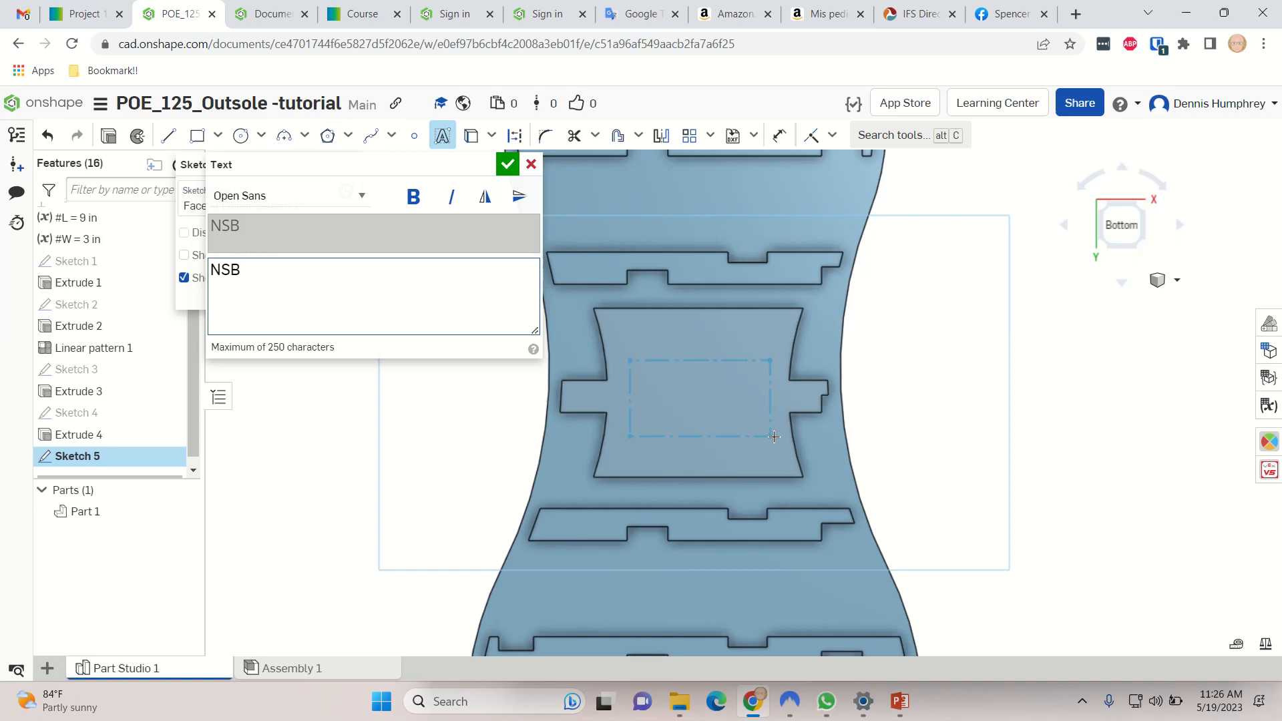
pyautogui.click(414, 197)
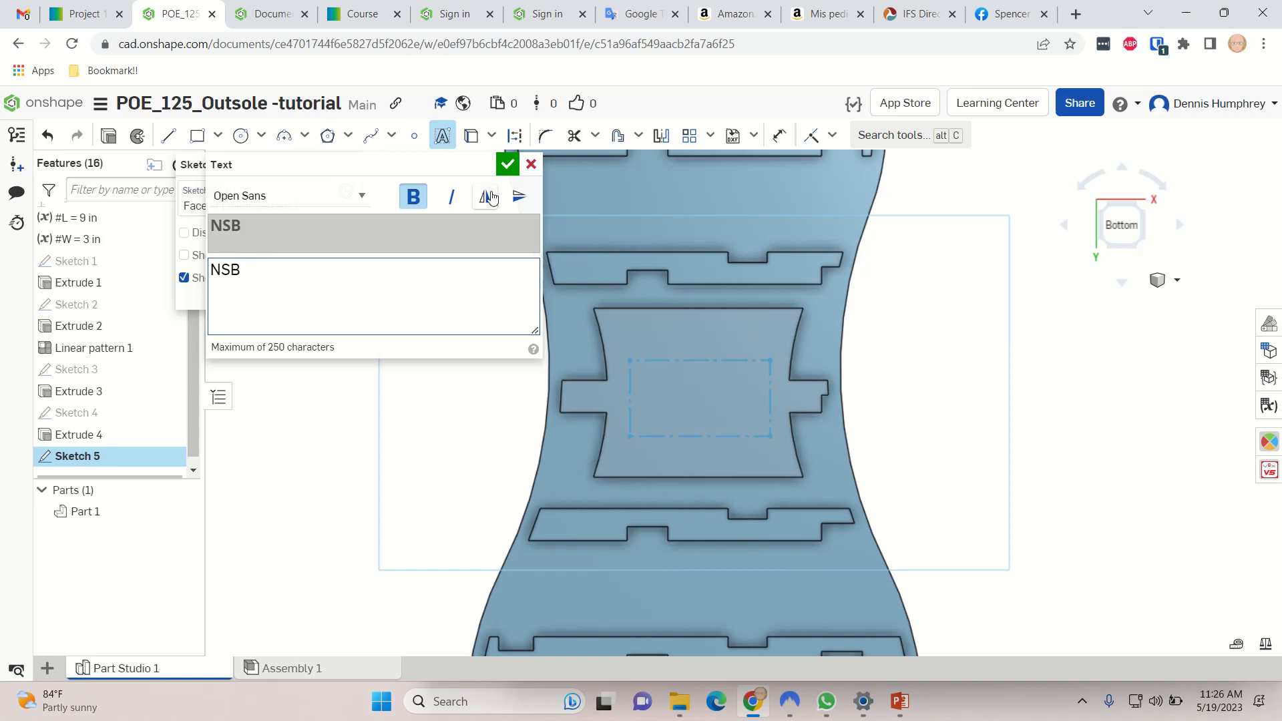
pyautogui.click(506, 164)
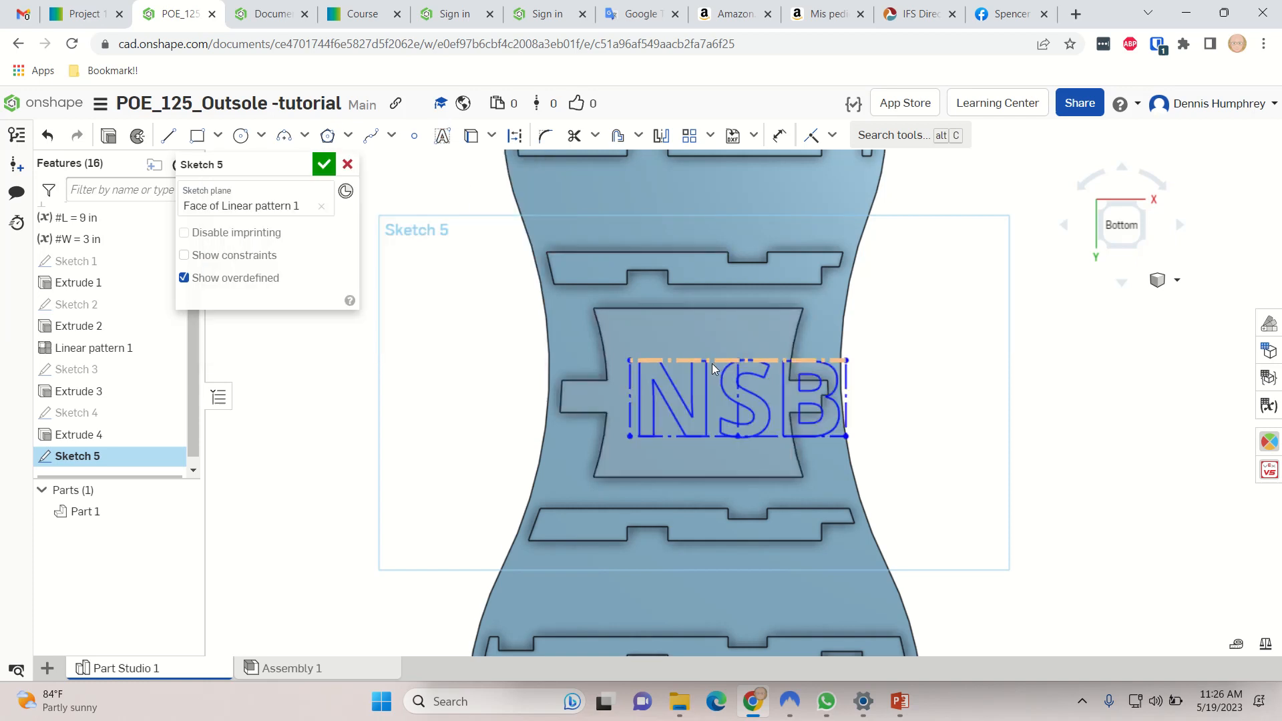
pyautogui.moveTo(713, 368); pyautogui.dragTo(681, 368)
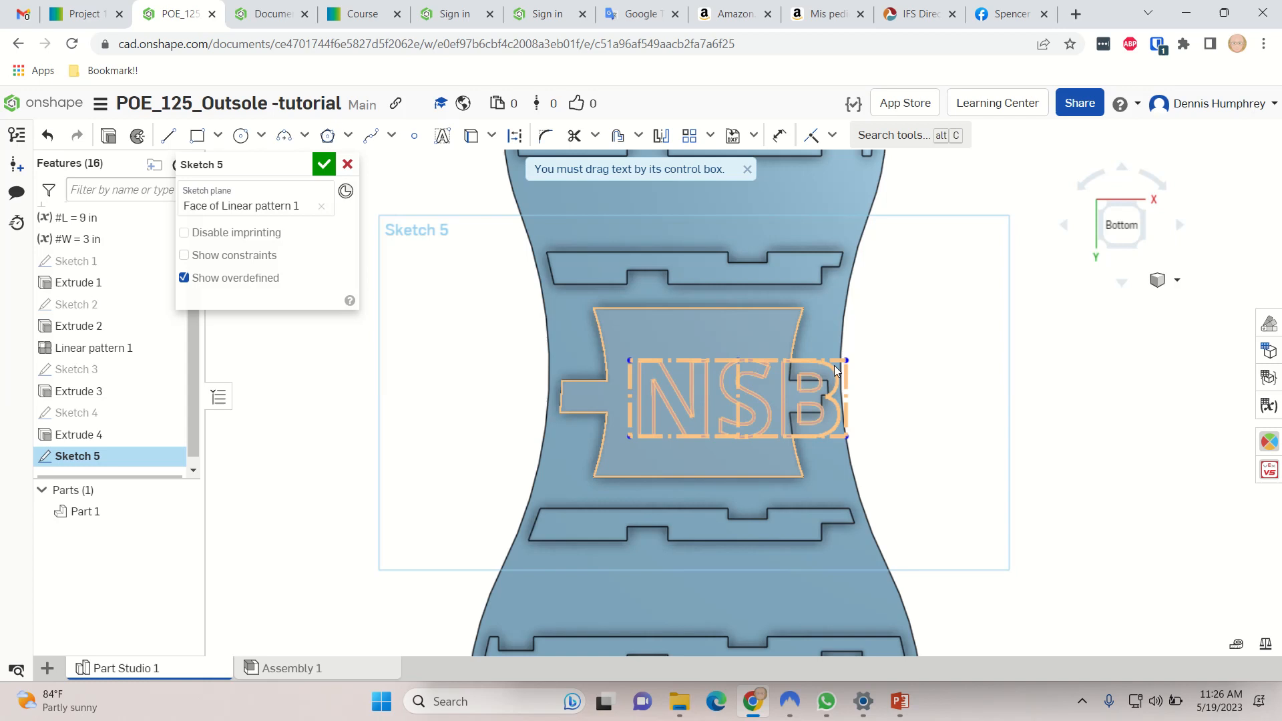
pyautogui.moveTo(845, 362)
pyautogui.mouseDown()
pyautogui.moveTo(758, 364)
pyautogui.moveTo(805, 364)
pyautogui.mouseUp()
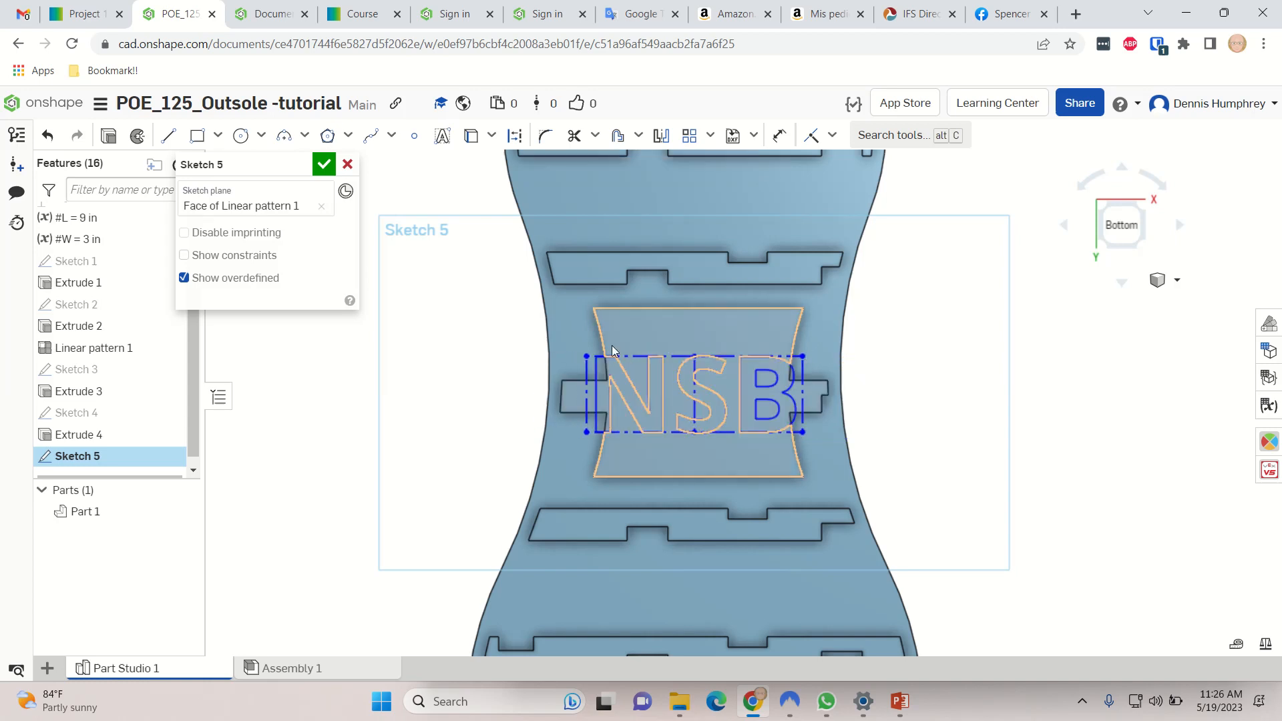
pyautogui.moveTo(586, 357); pyautogui.dragTo(596, 358)
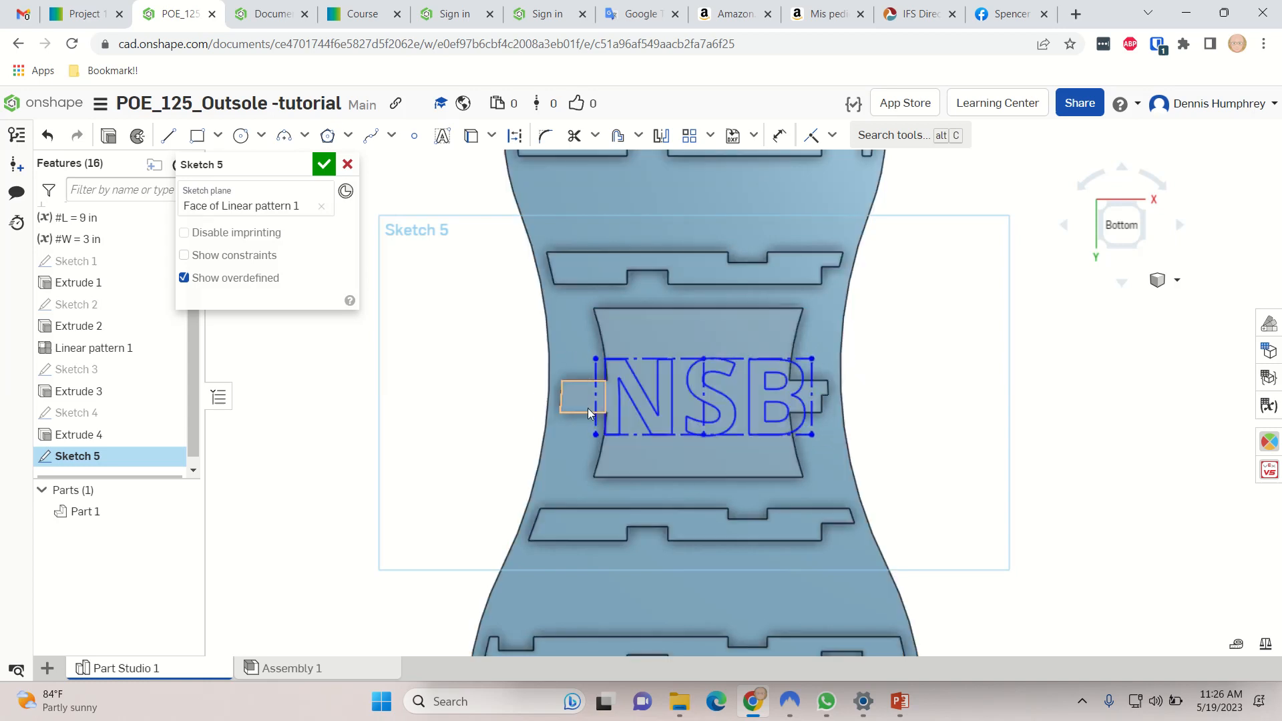
pyautogui.moveTo(595, 434)
pyautogui.mouseDown()
pyautogui.moveTo(640, 415)
pyautogui.moveTo(595, 430)
pyautogui.mouseUp()
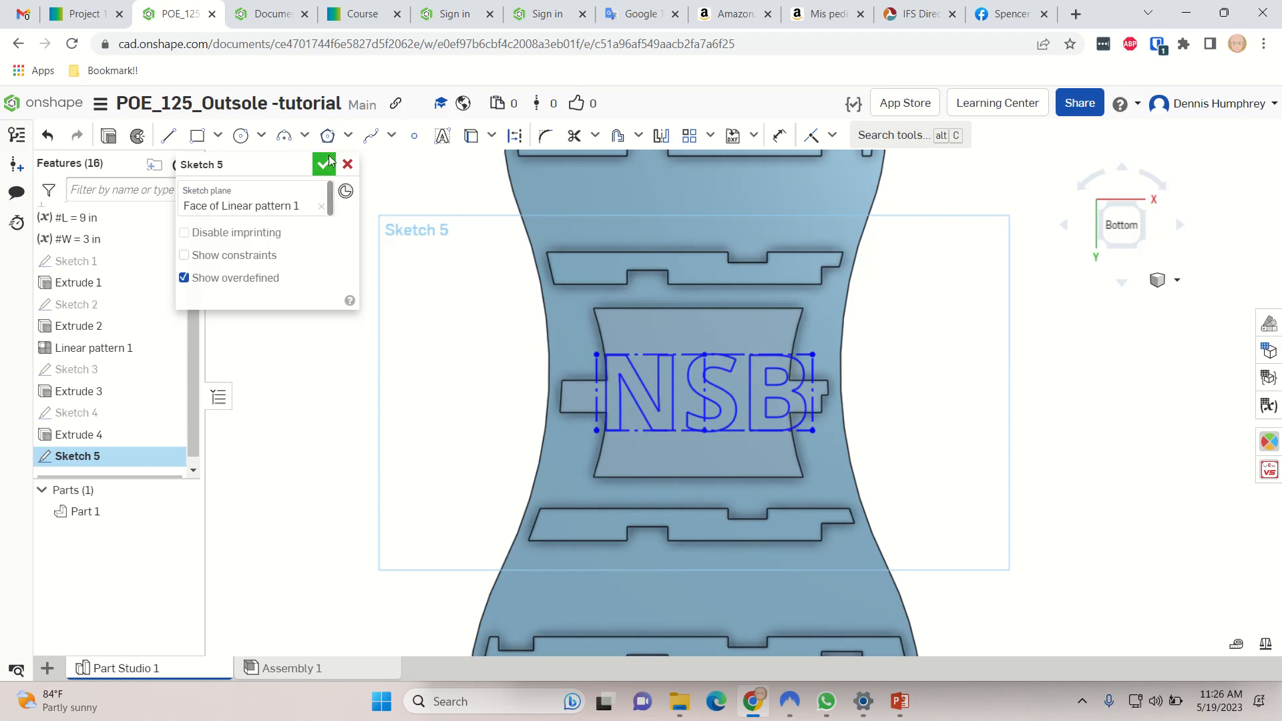
pyautogui.click(347, 166)
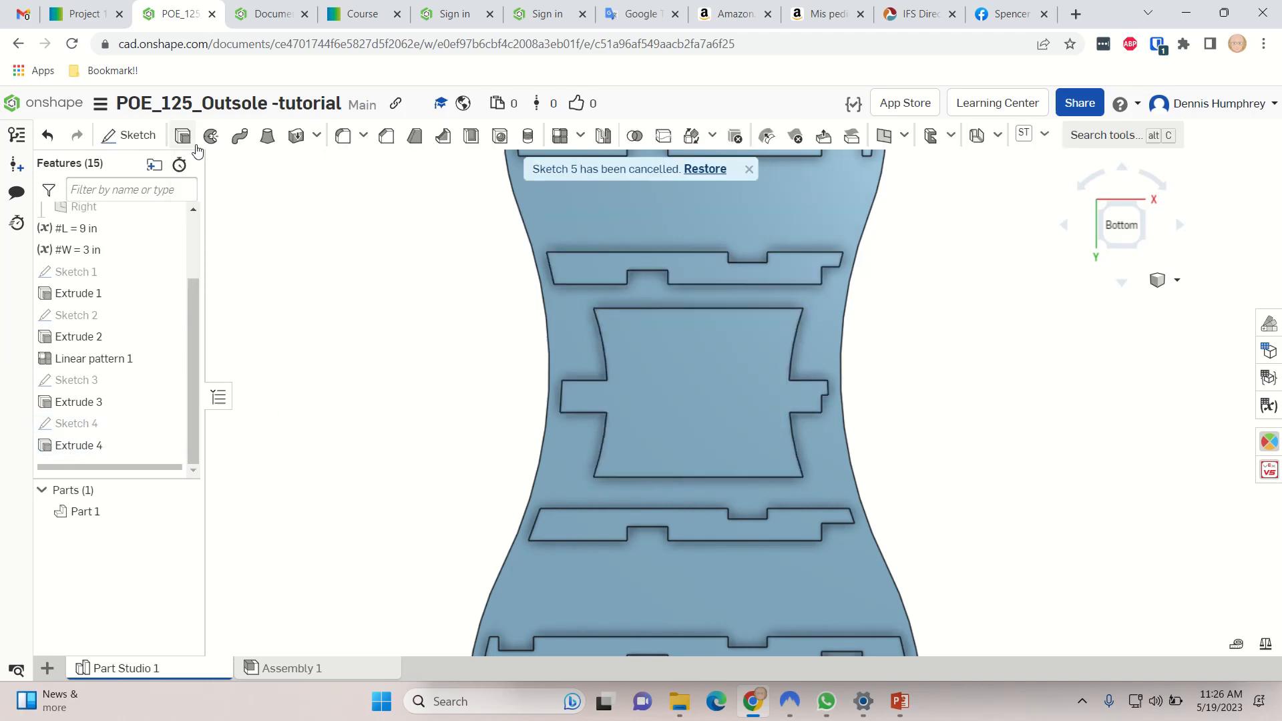
# - Sketch the bold Open Sans text "NSB" on the logo pad's face, center it on the pad and accept the sketch
pyautogui.click(130, 134)
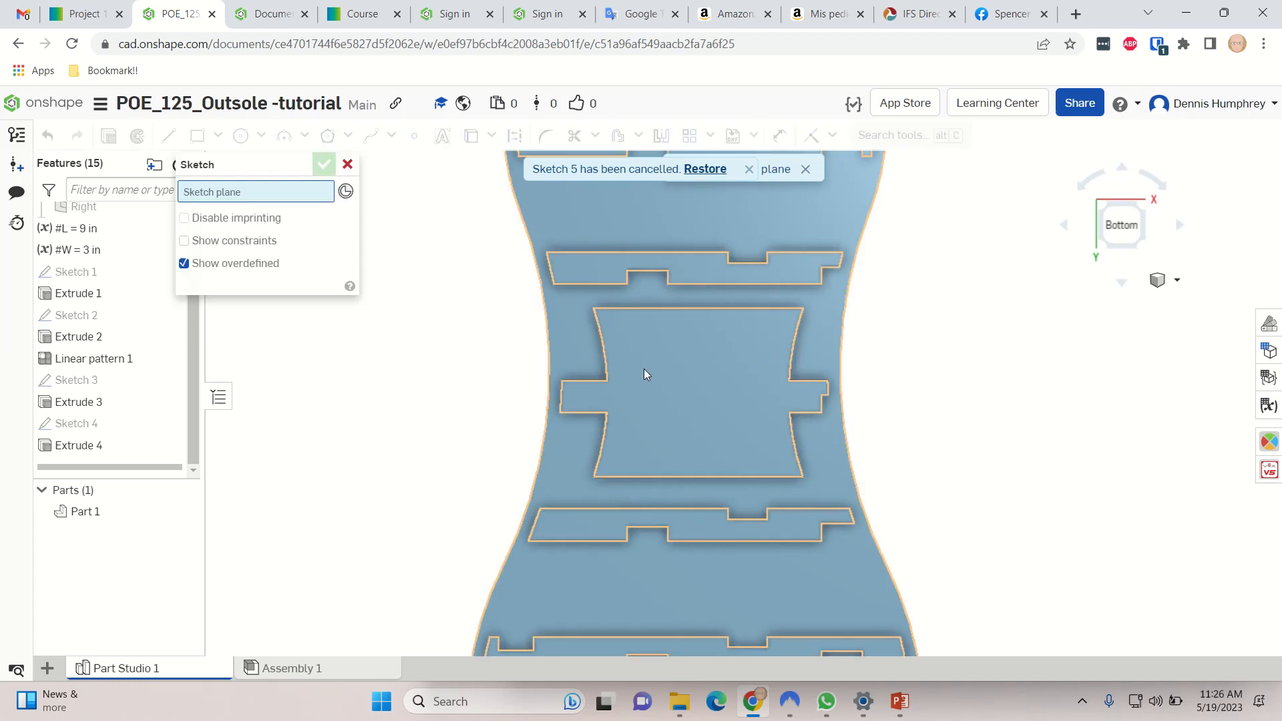
pyautogui.click(645, 389)
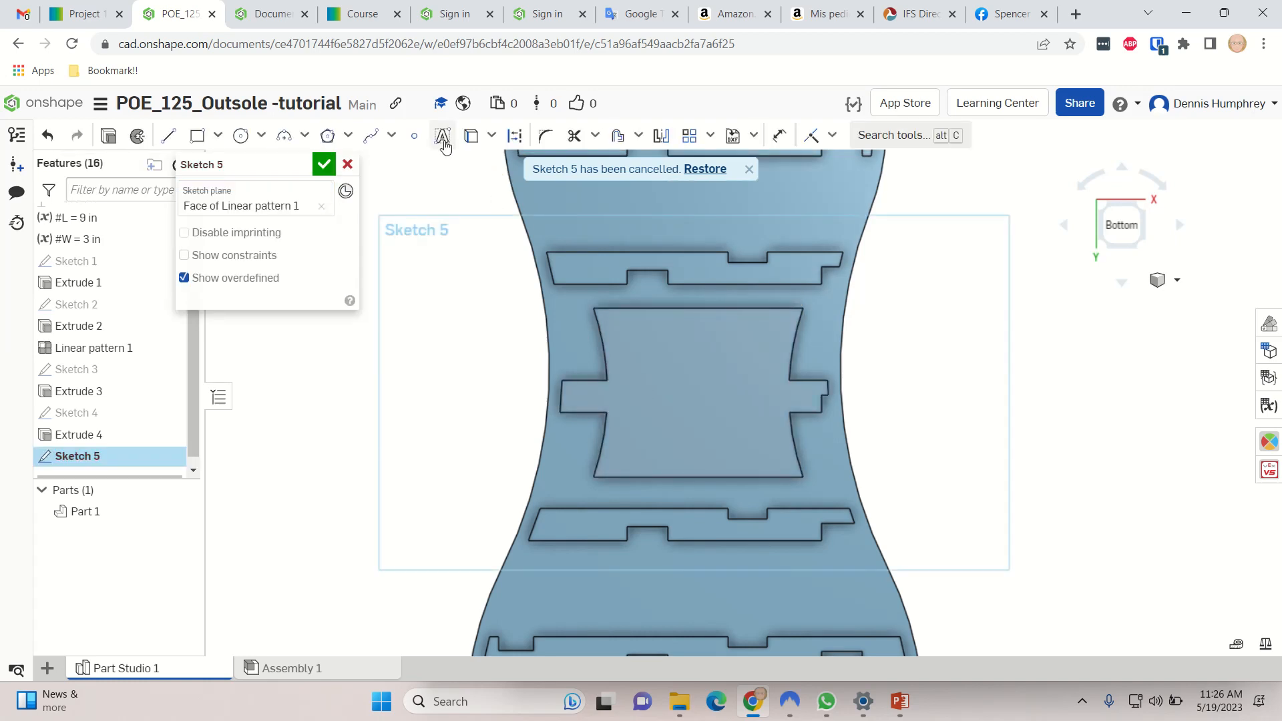
pyautogui.click(442, 135)
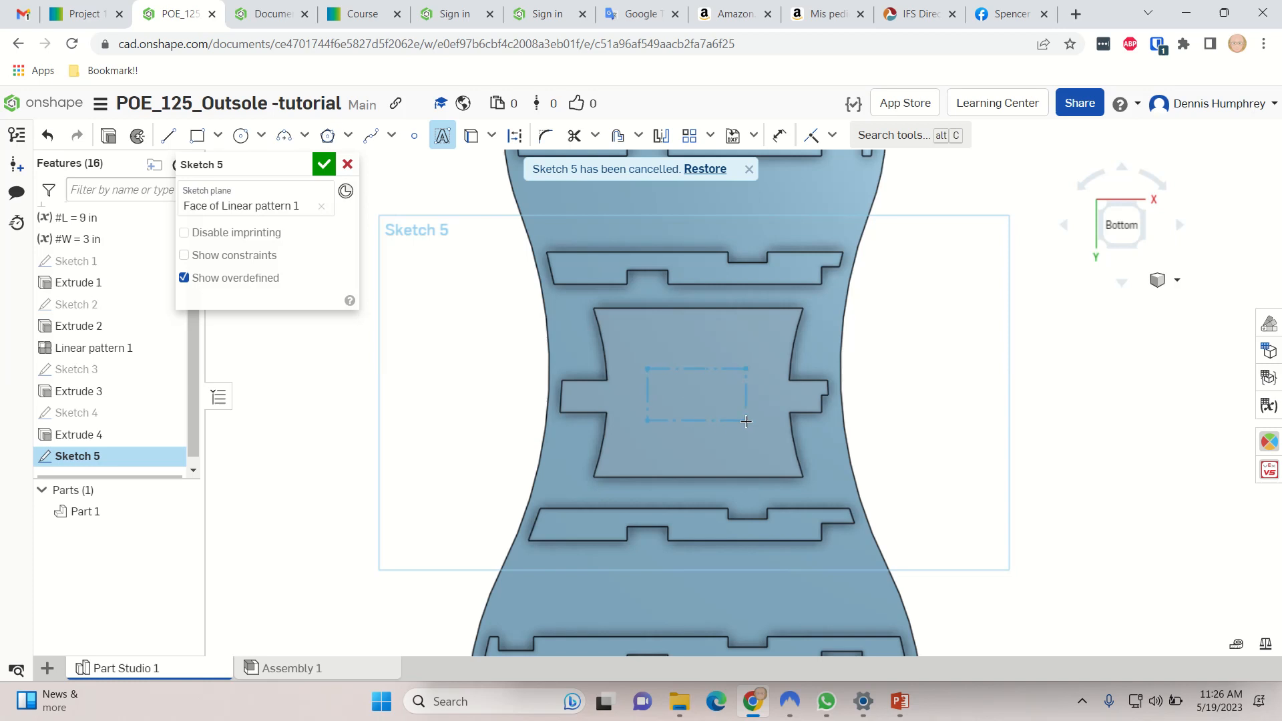
pyautogui.click(748, 420)
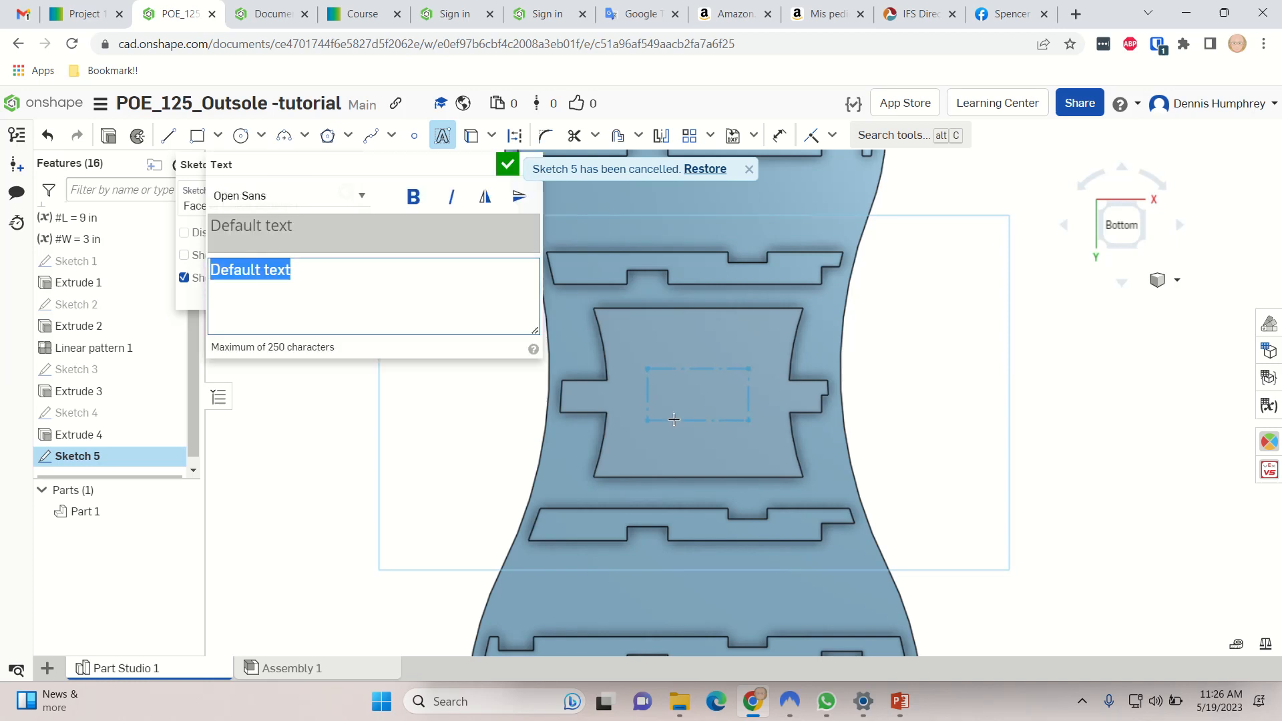
pyautogui.write('NSB')
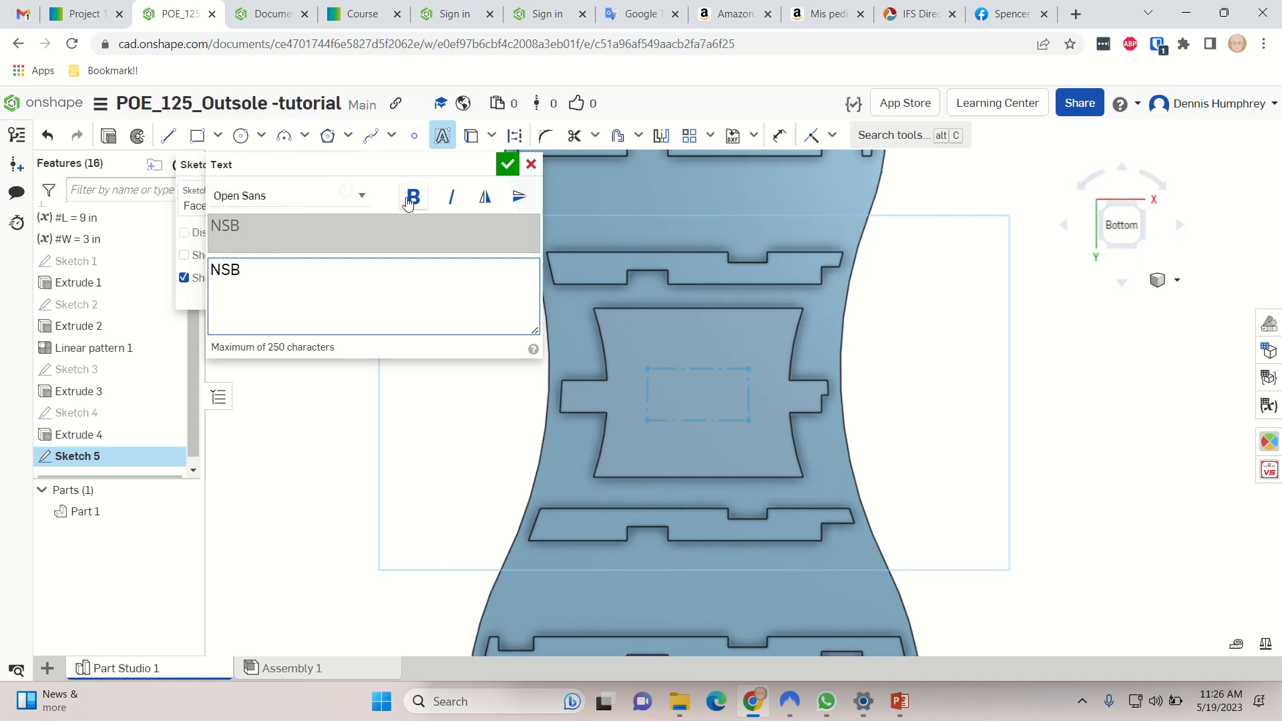
pyautogui.click(508, 165)
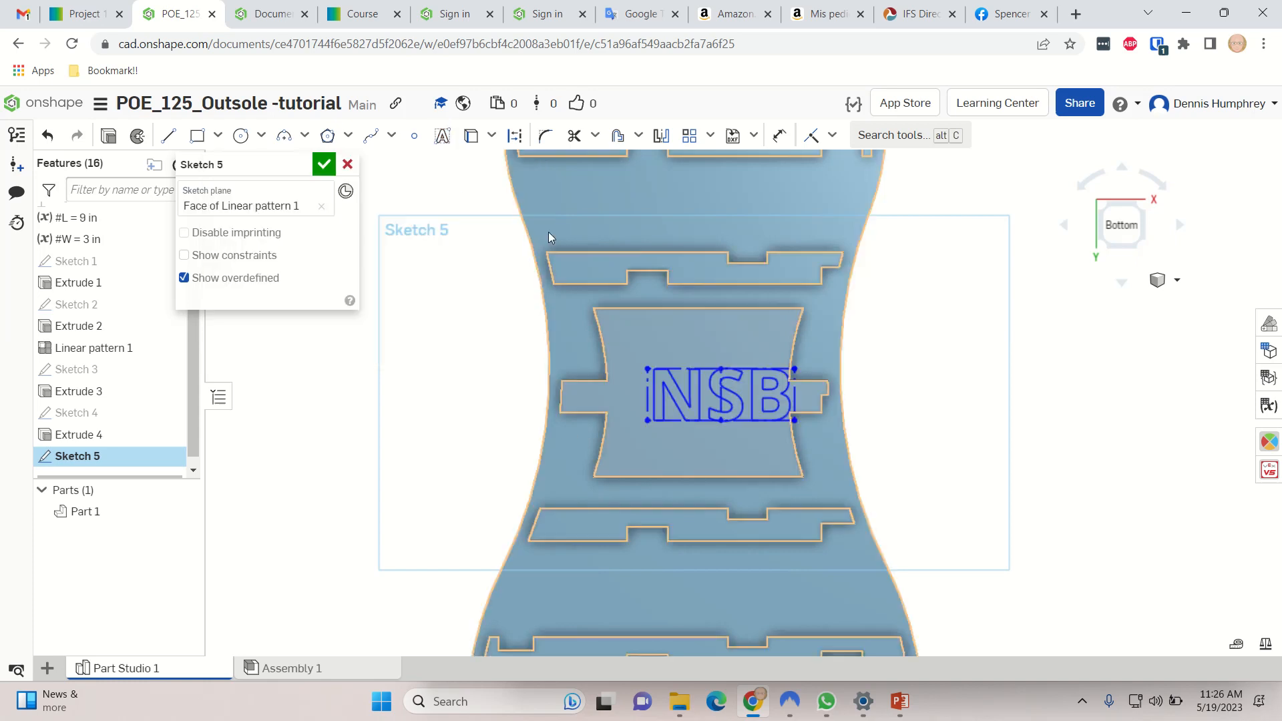
pyautogui.moveTo(653, 362); pyautogui.dragTo(651, 366)
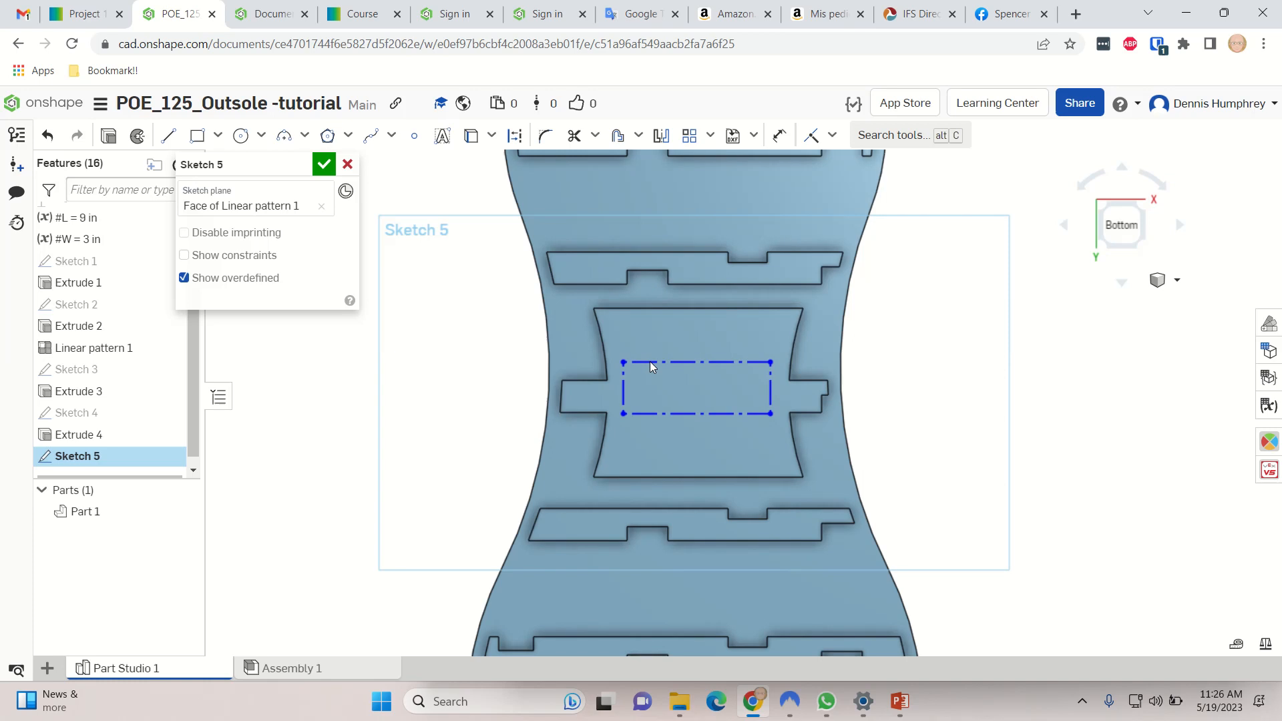
pyautogui.click(323, 164)
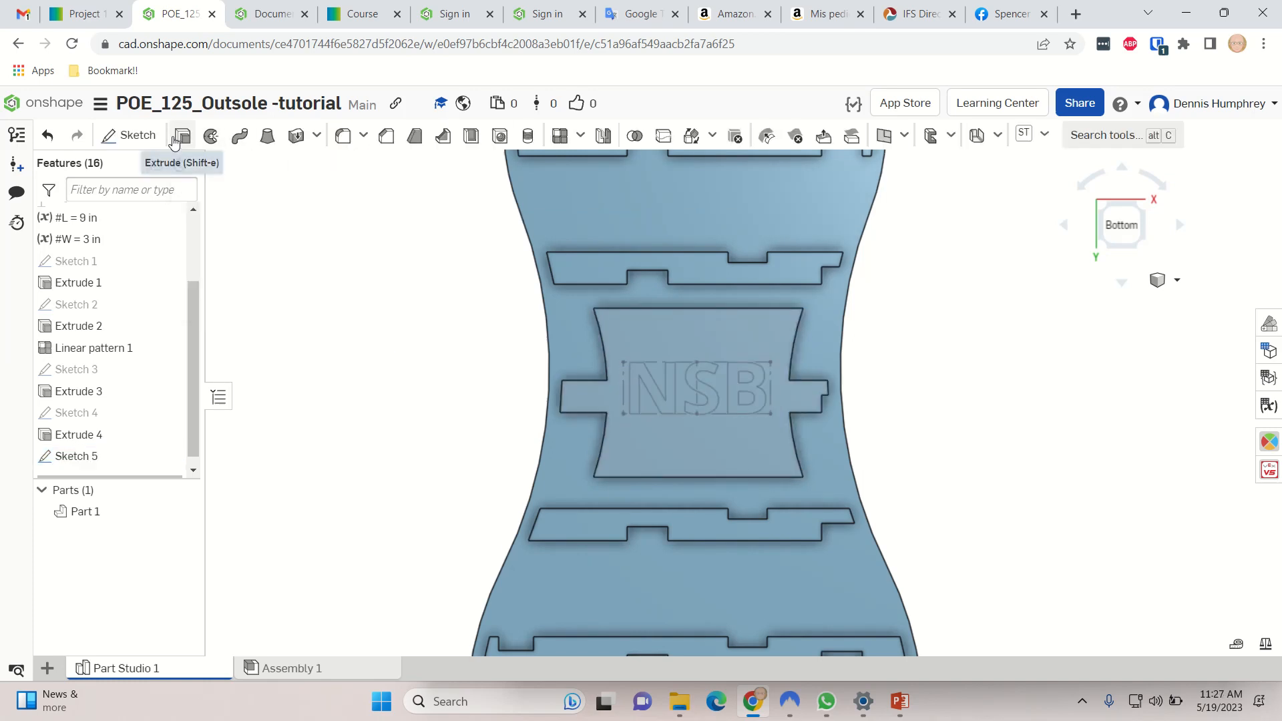
# - Engrave the three NSB letters into the logo pad with a blind Remove extrude 0.125 in deep
pyautogui.click(175, 139)
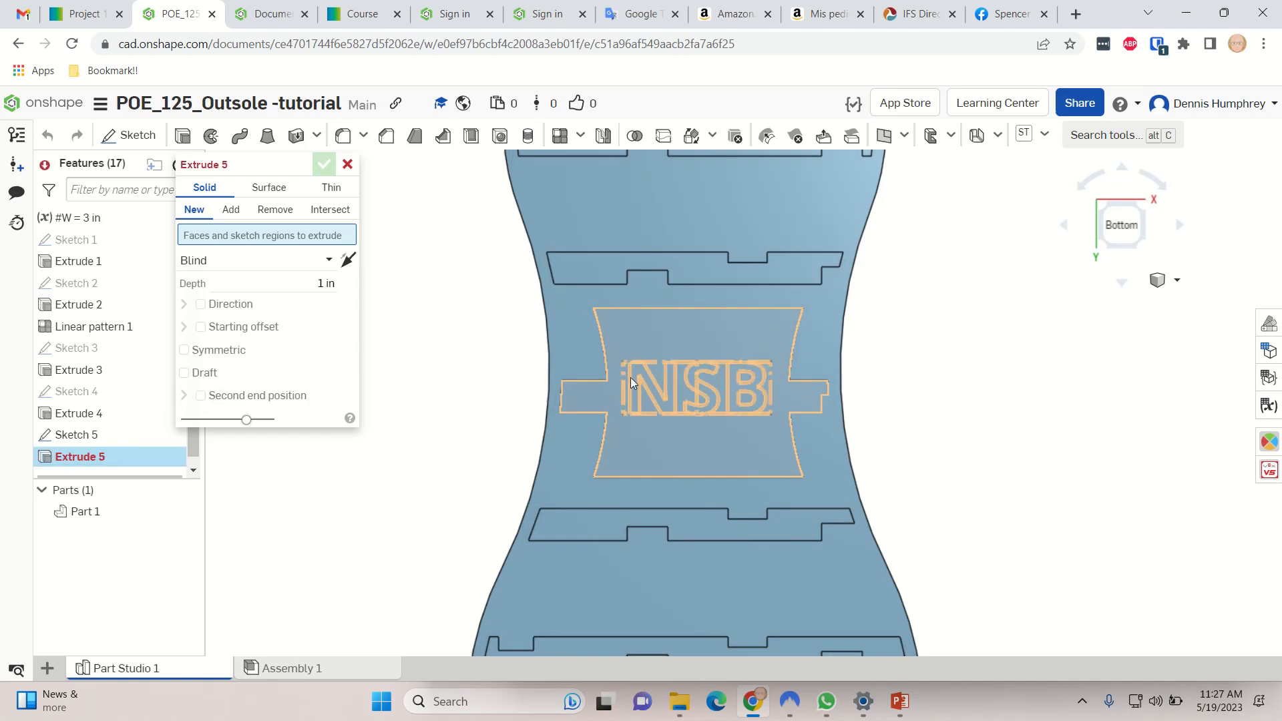
pyautogui.scroll(2, 674, 420)
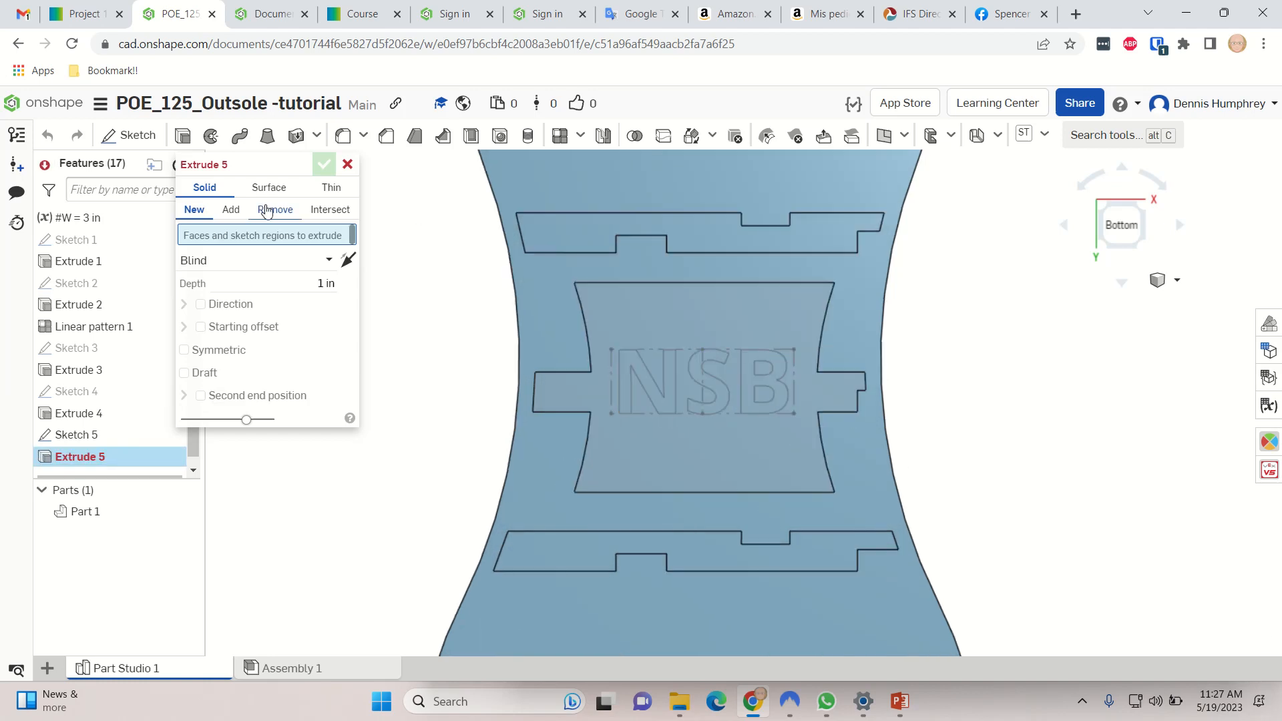
pyautogui.click(266, 210)
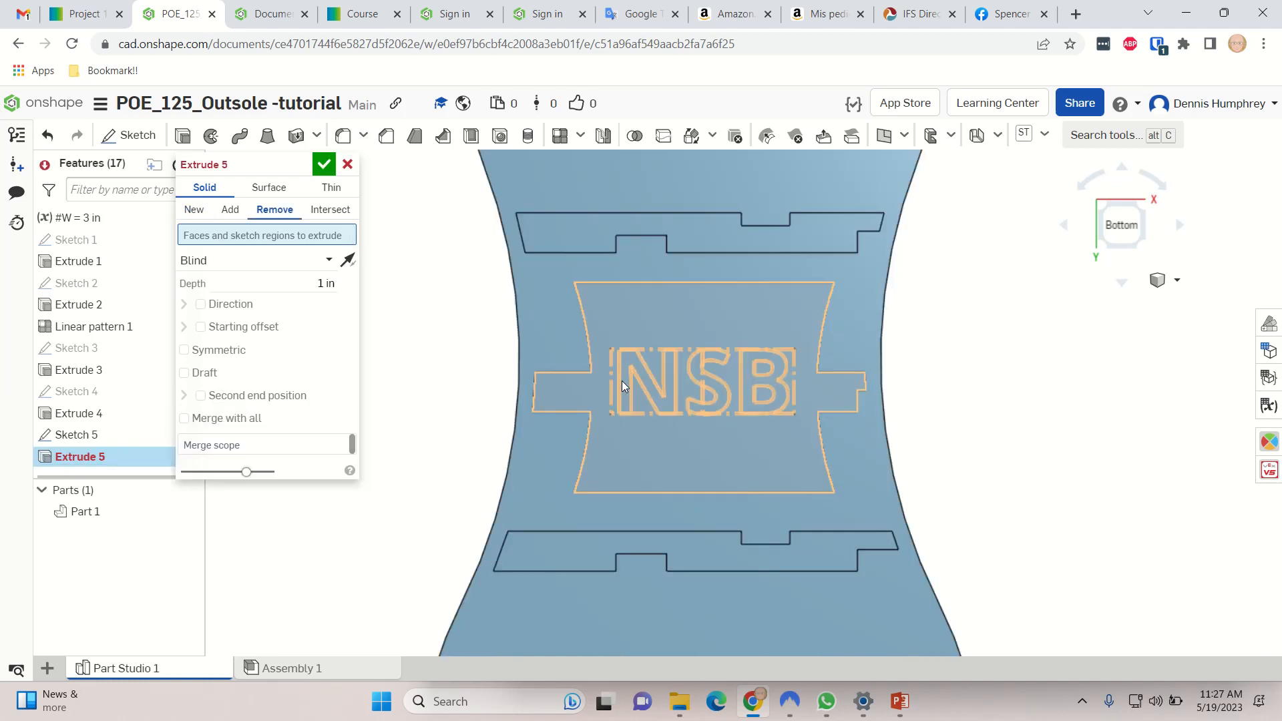
pyautogui.click(674, 407)
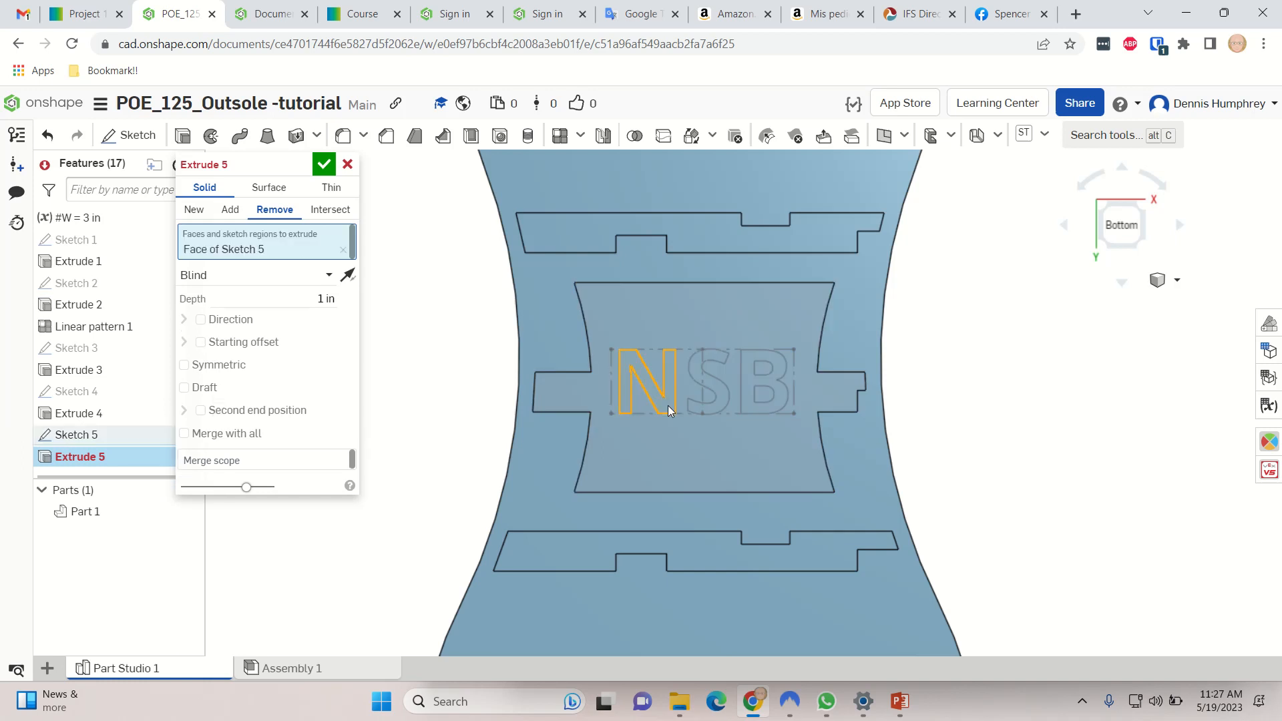
pyautogui.click(703, 411)
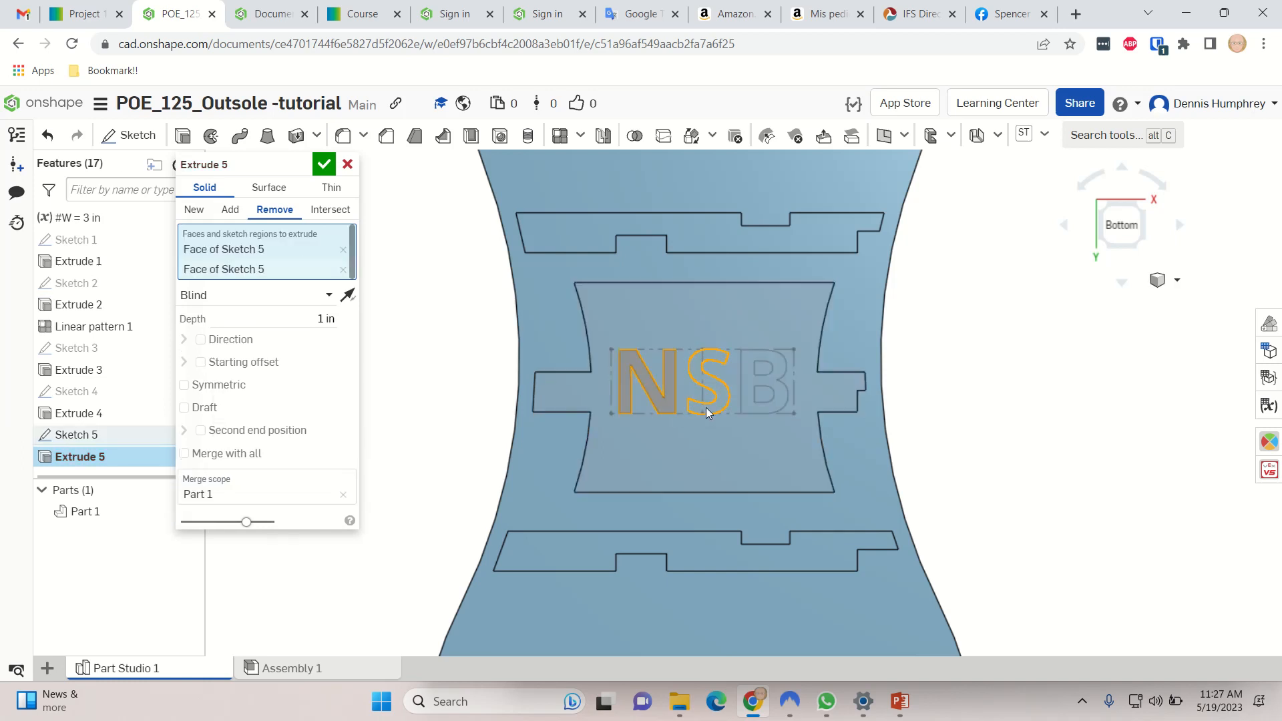
pyautogui.click(752, 414)
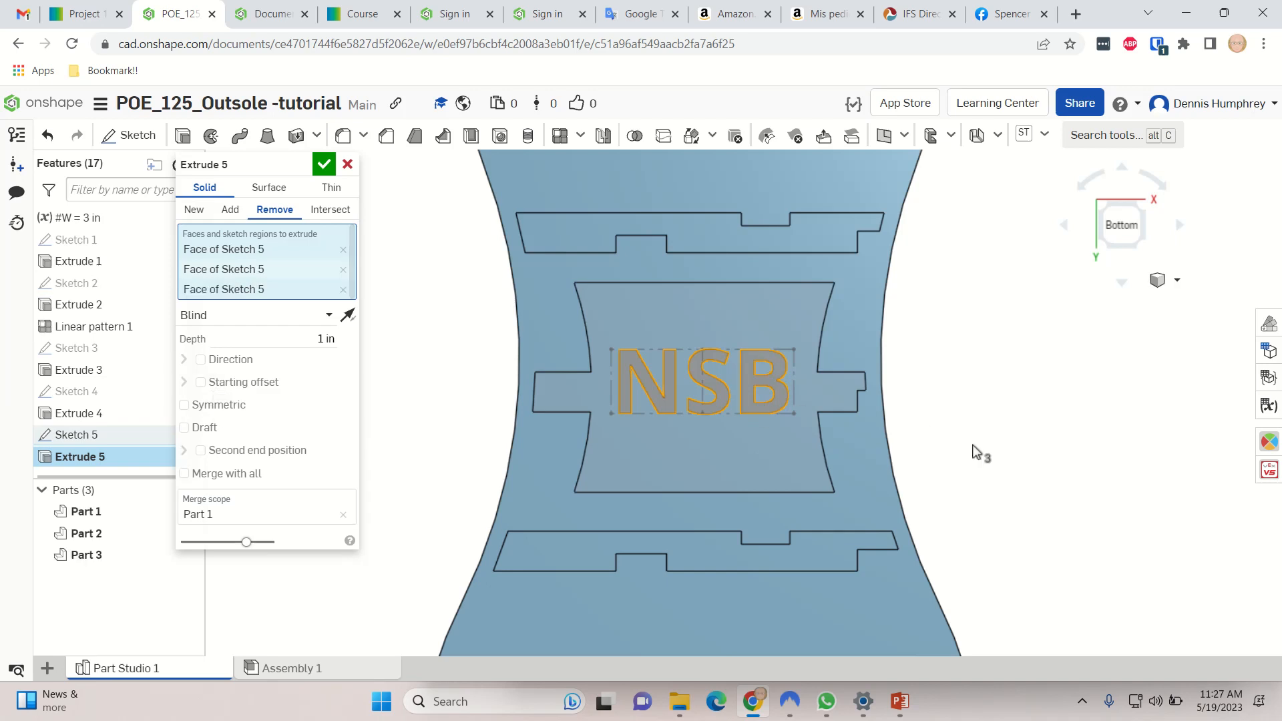
pyautogui.moveTo(975, 452); pyautogui.dragTo(943, 464, button='right')
pyautogui.click(326, 339)
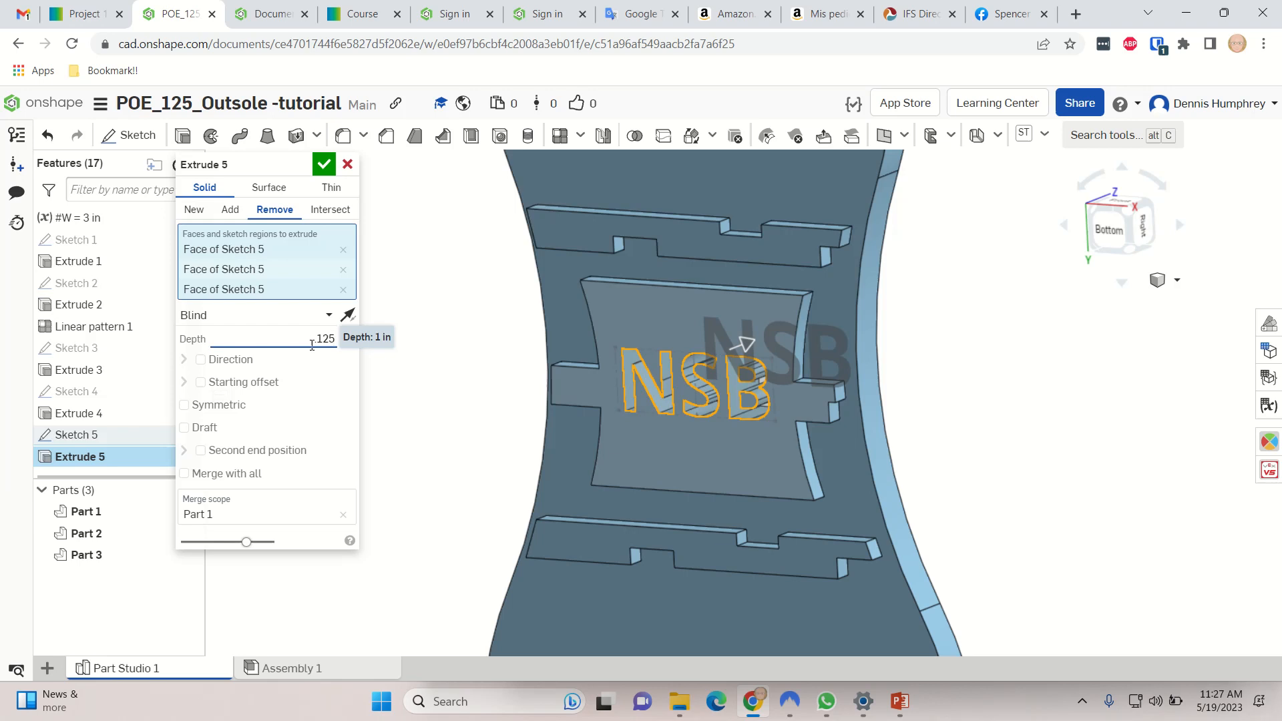
pyautogui.click(323, 164)
pyautogui.moveTo(590, 423); pyautogui.dragTo(541, 441, button='right')
pyautogui.scroll(-5, 543, 438)
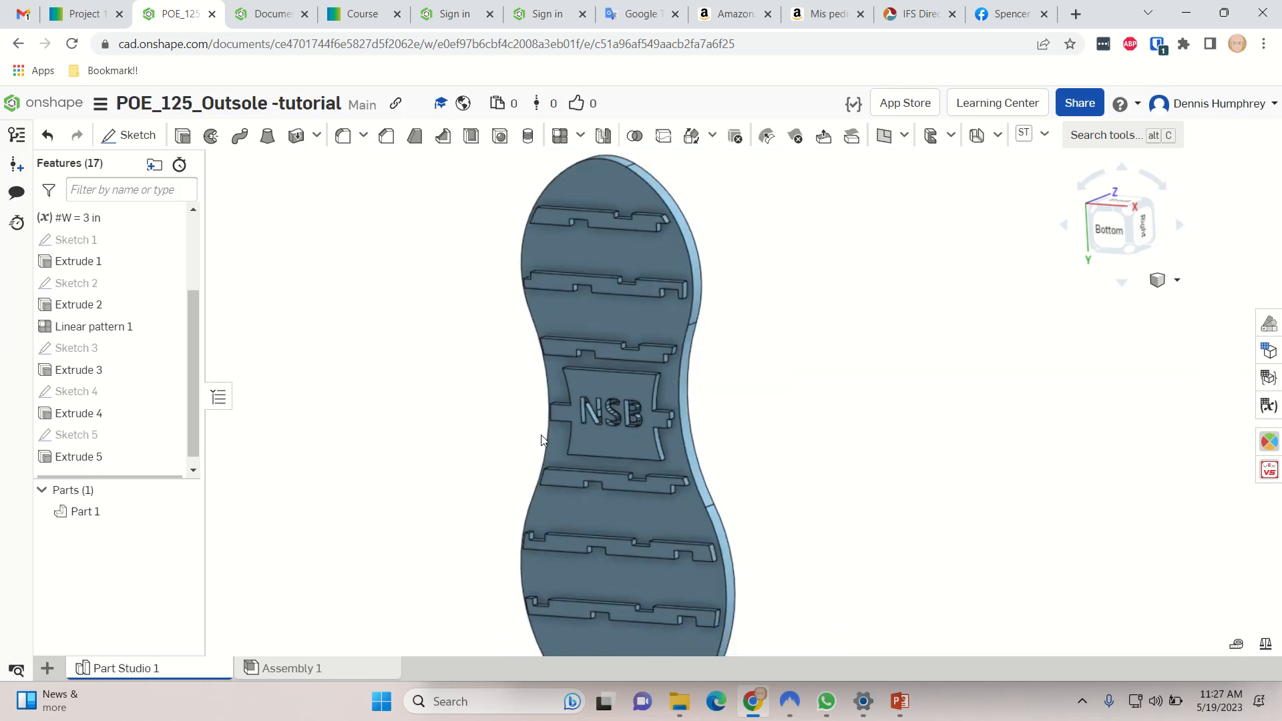
pyautogui.scroll(-3, 509, 451)
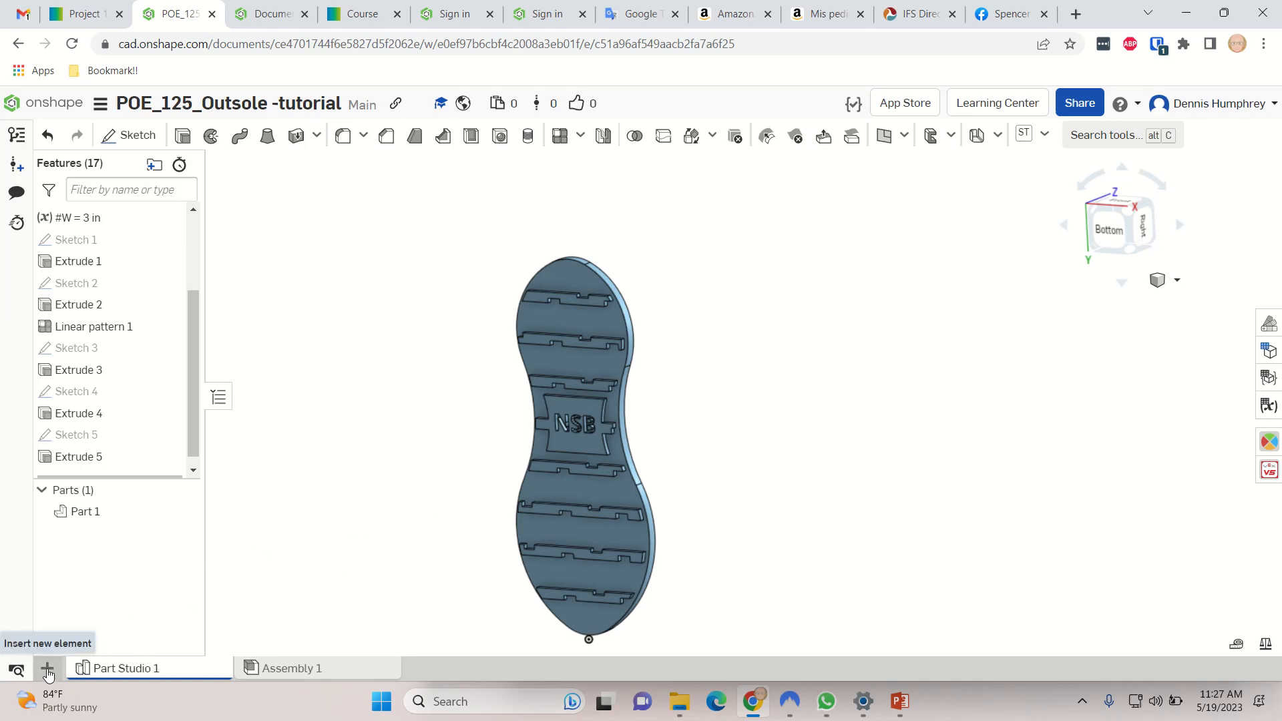
# - Create a drawing from the ANSI_A_INCH.dwt template with no views, and choose Part 1 for the first view
pyautogui.click(47, 670)
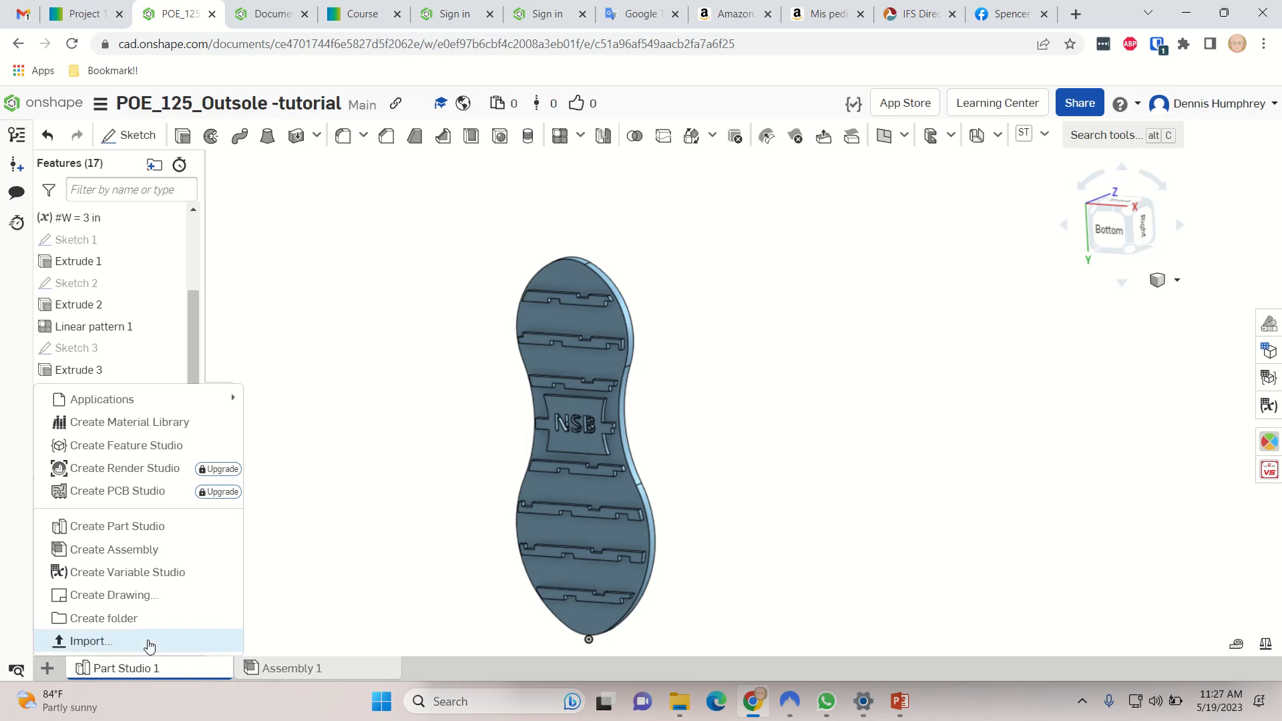
pyautogui.click(117, 596)
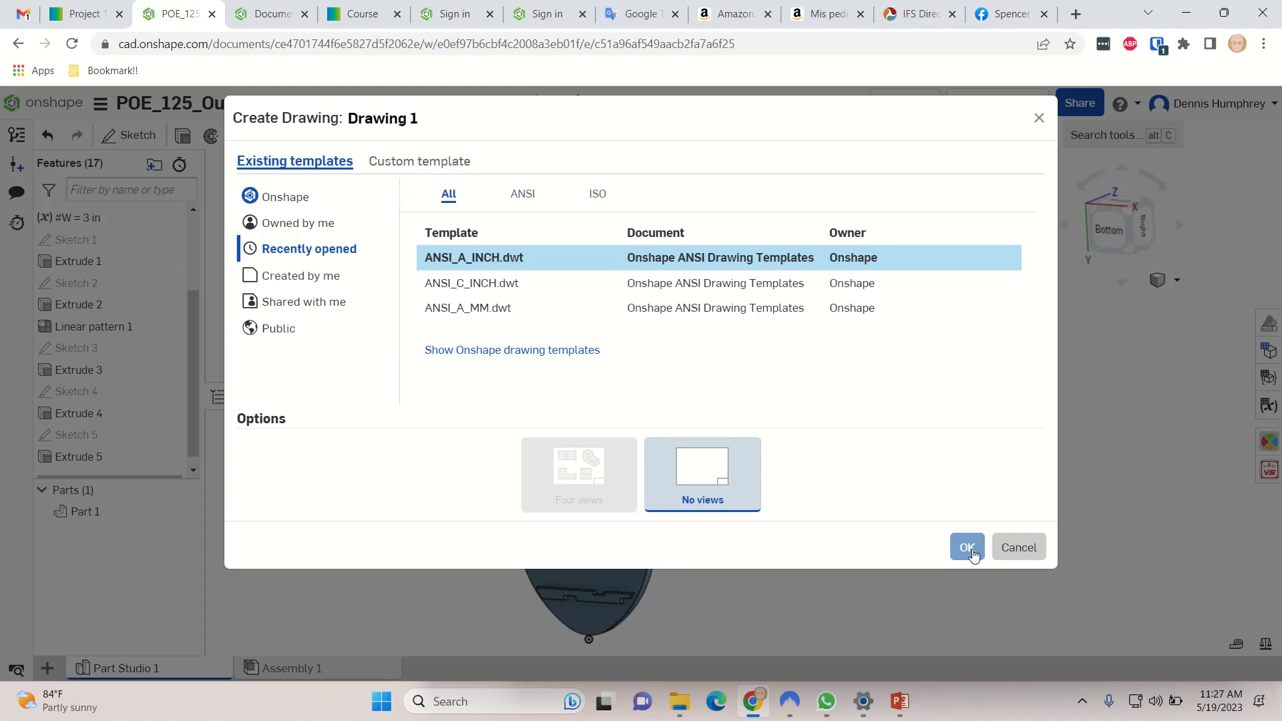
pyautogui.click(969, 550)
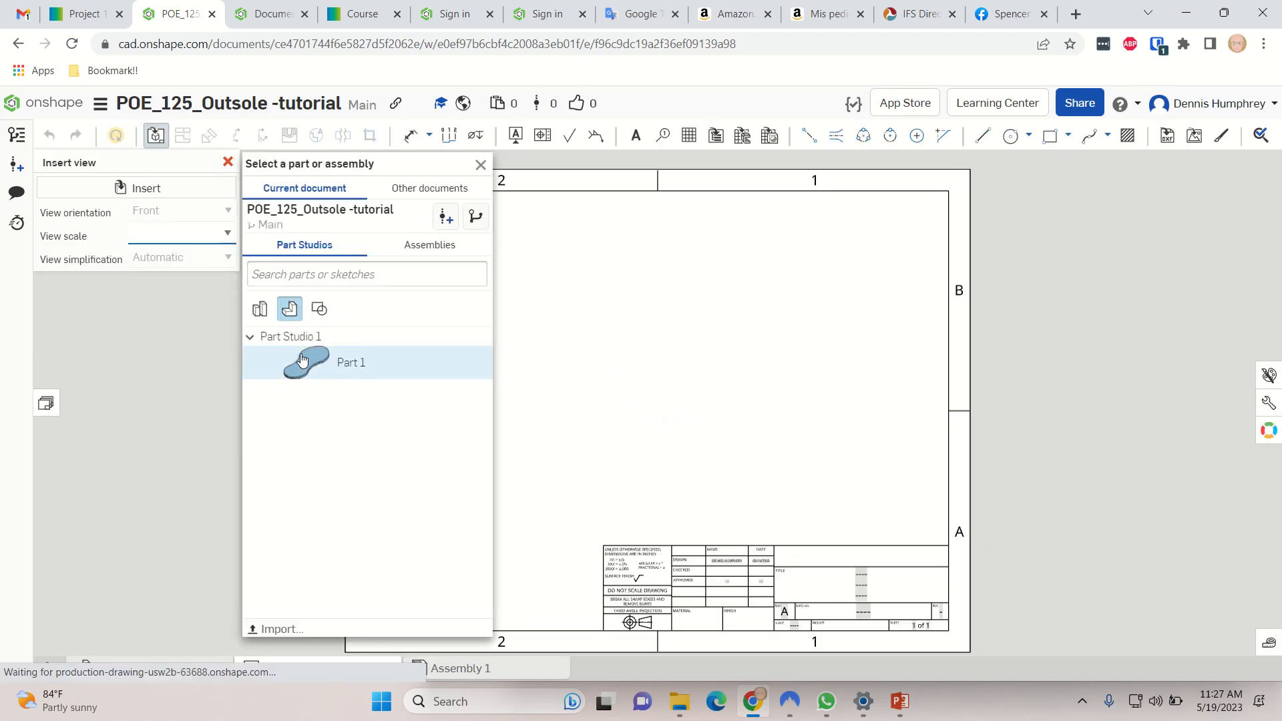
pyautogui.click(349, 362)
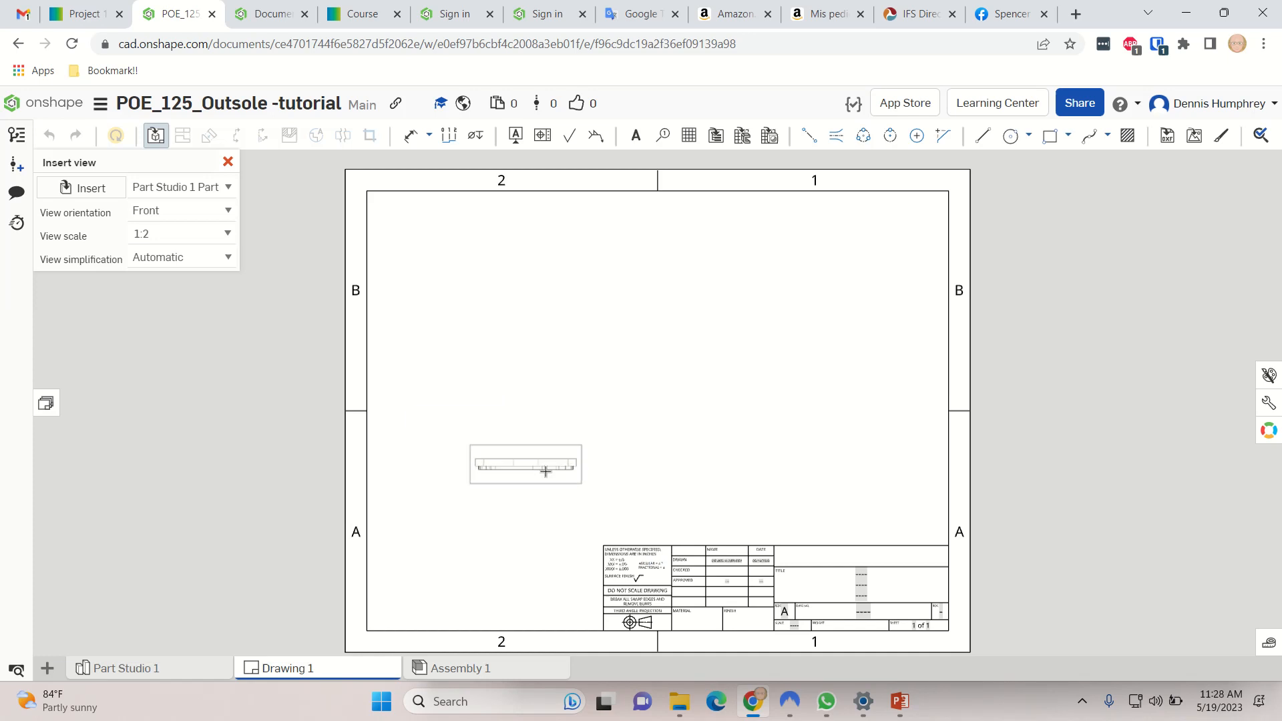
# - Try the Bottom, Front and Left orientations for the outsole's first drawing view
pyautogui.click(226, 211)
pyautogui.click(189, 314)
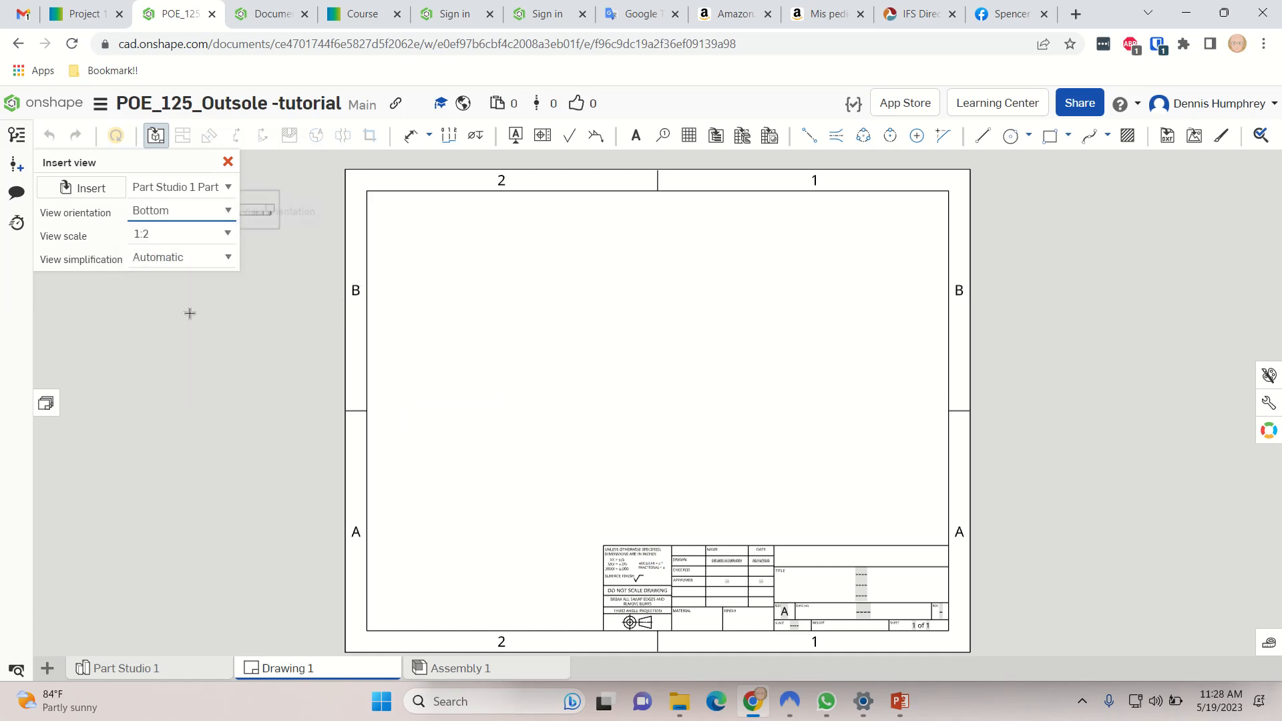
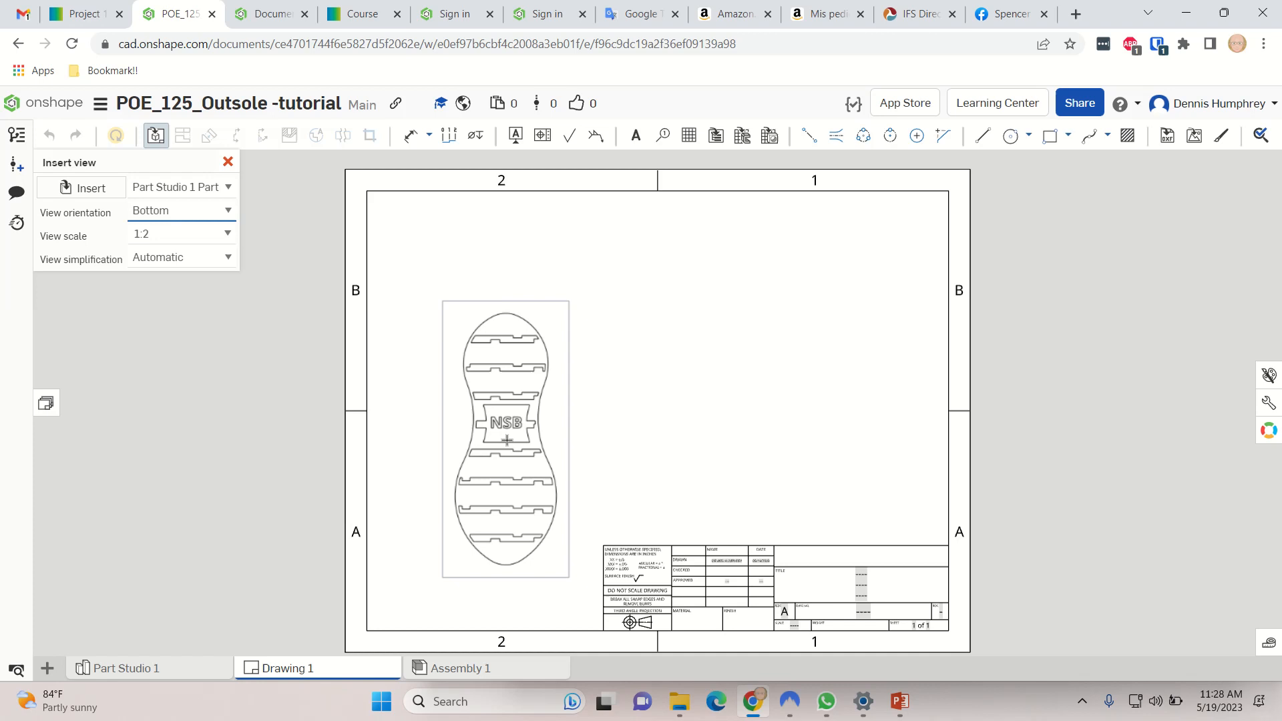
pyautogui.click(167, 212)
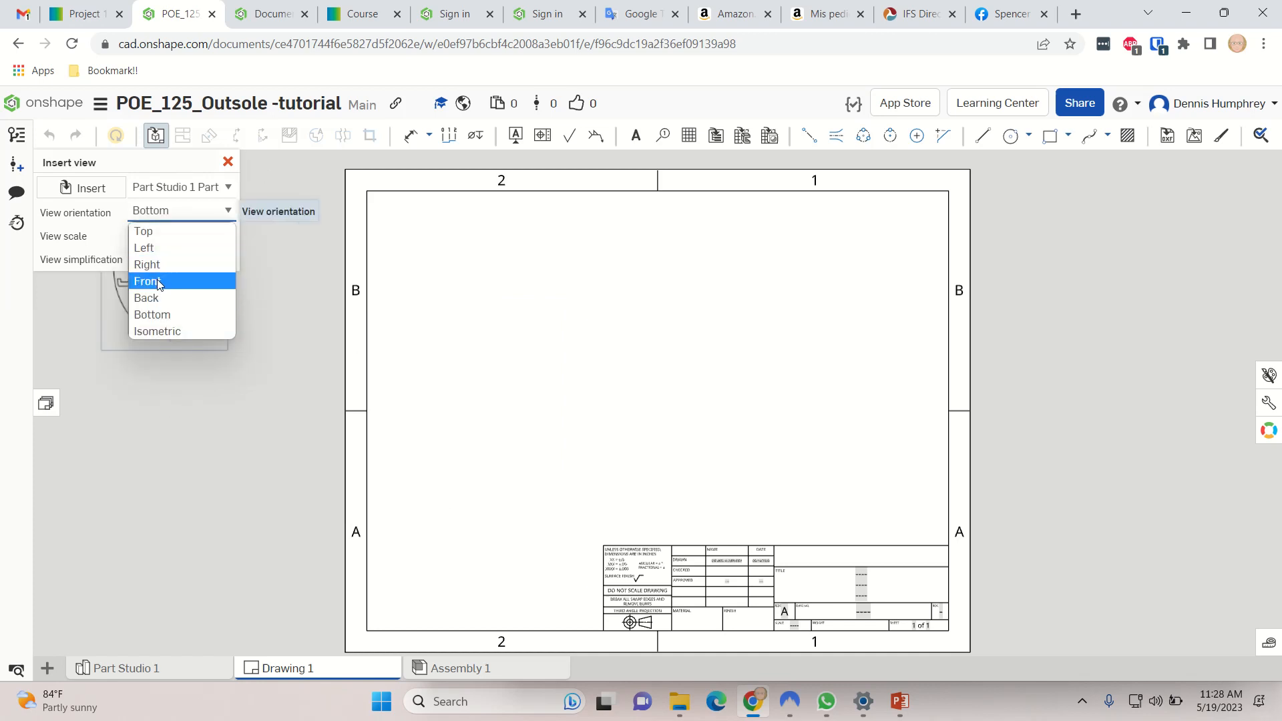
pyautogui.click(155, 280)
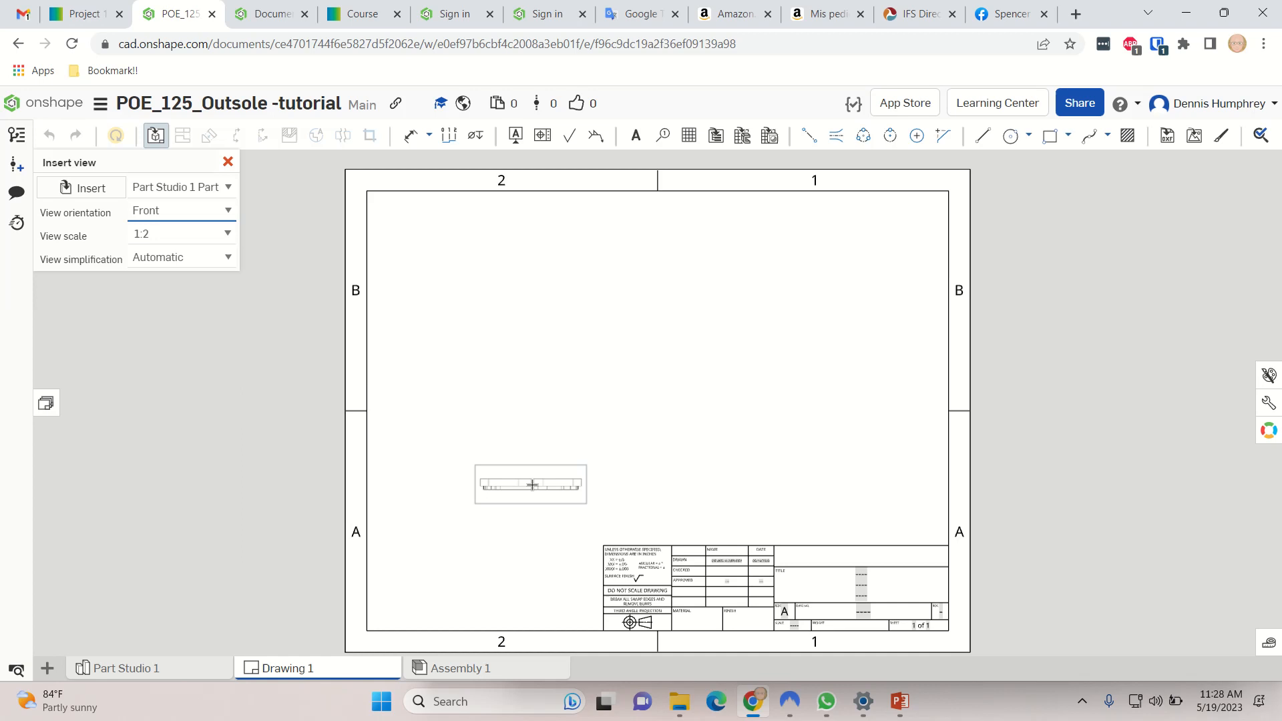
pyautogui.click(228, 211)
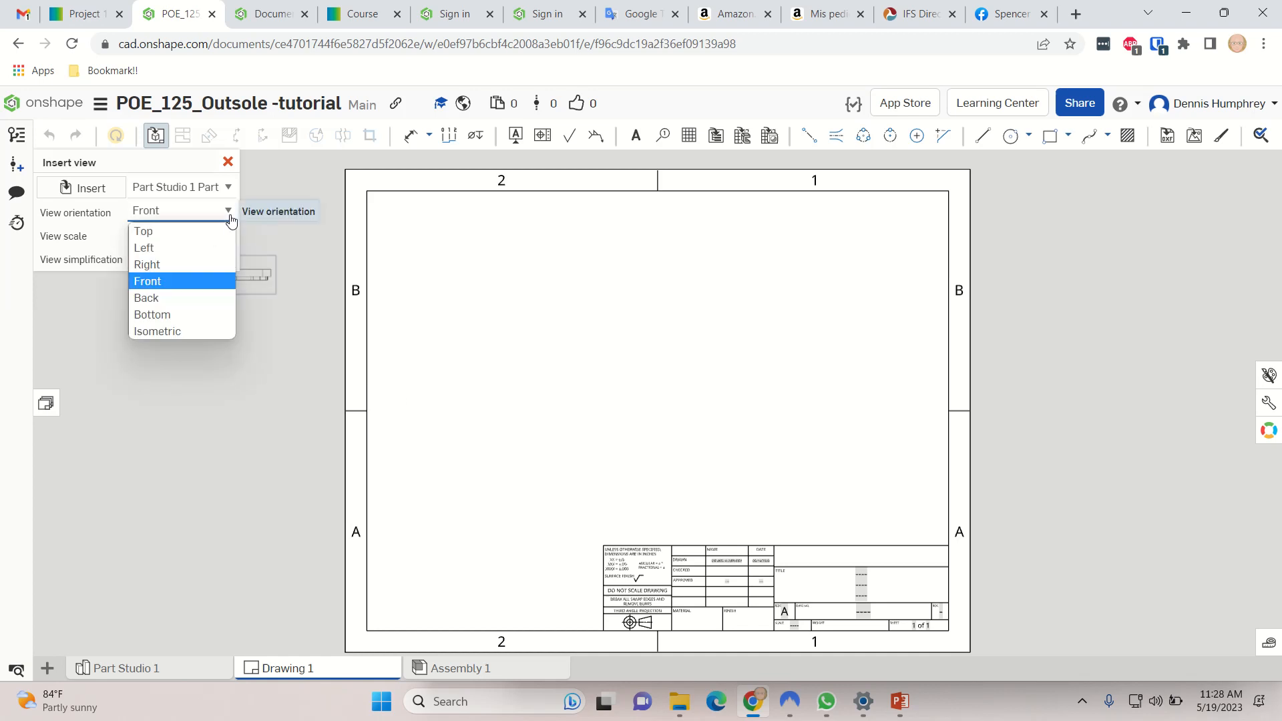
pyautogui.click(209, 247)
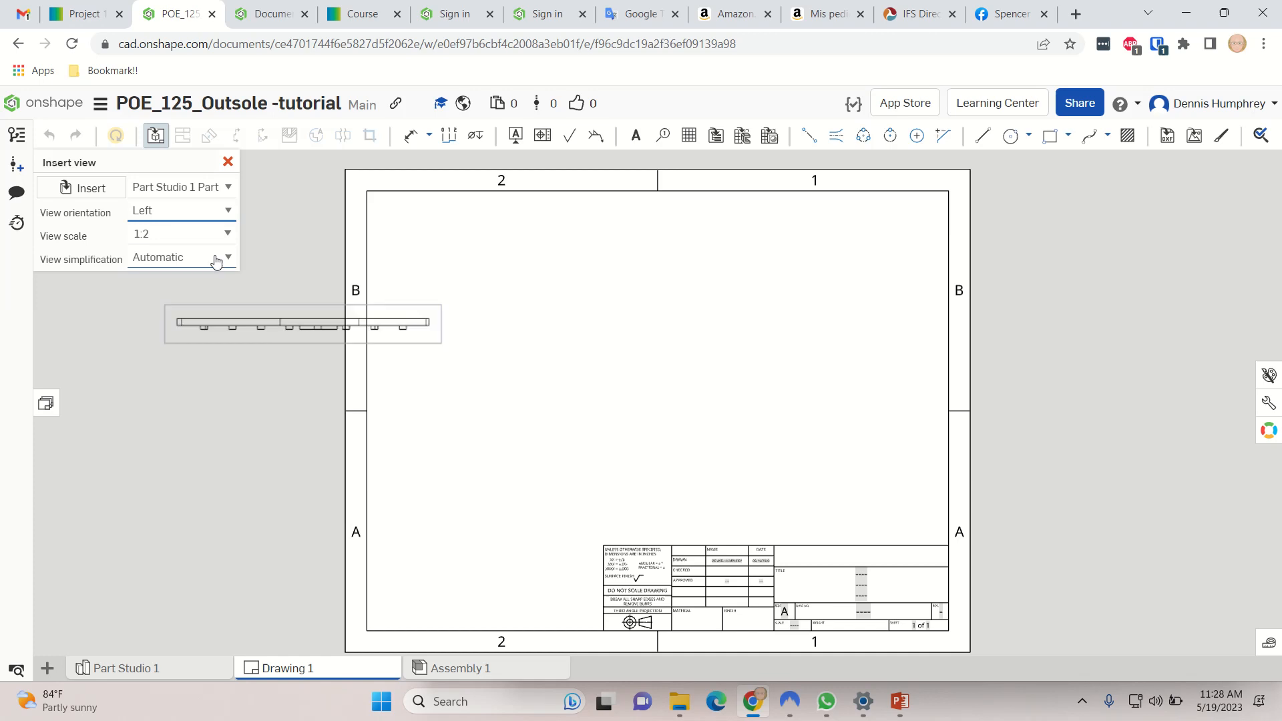
# - Place the outsole's Right view at 1:2 scale on the sheet, just above the title block's height
pyautogui.click(226, 210)
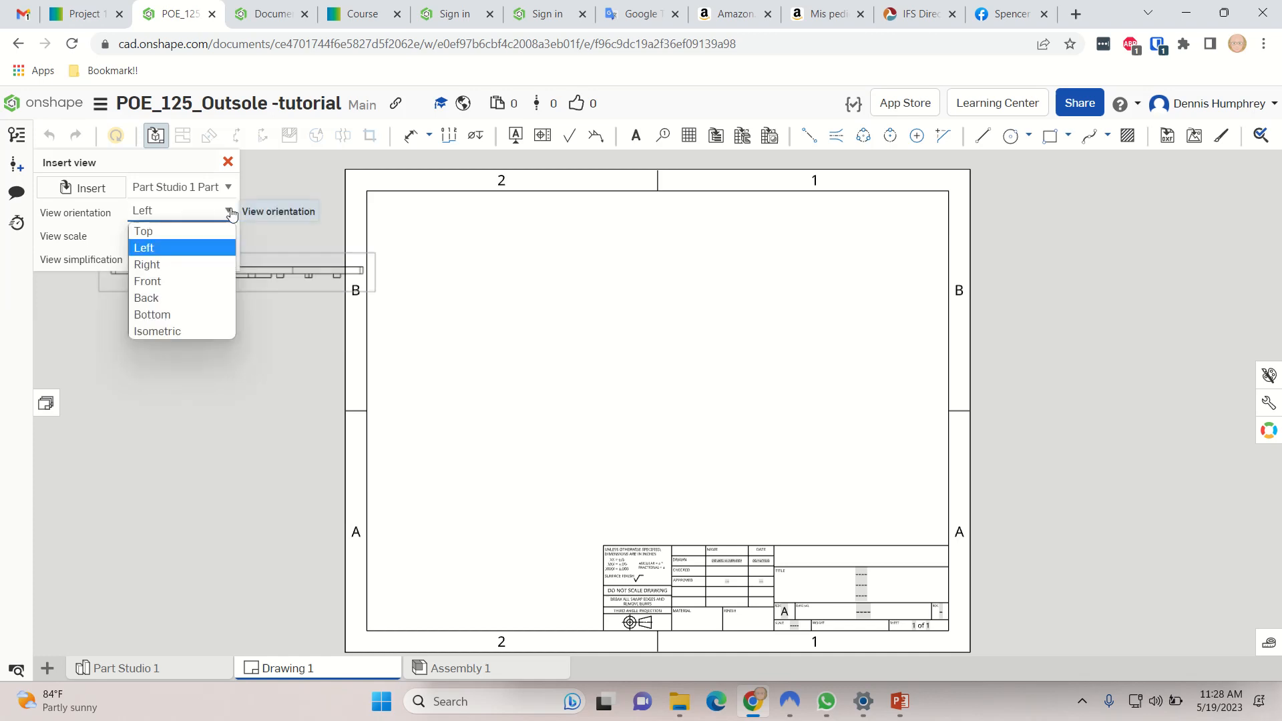
pyautogui.click(213, 265)
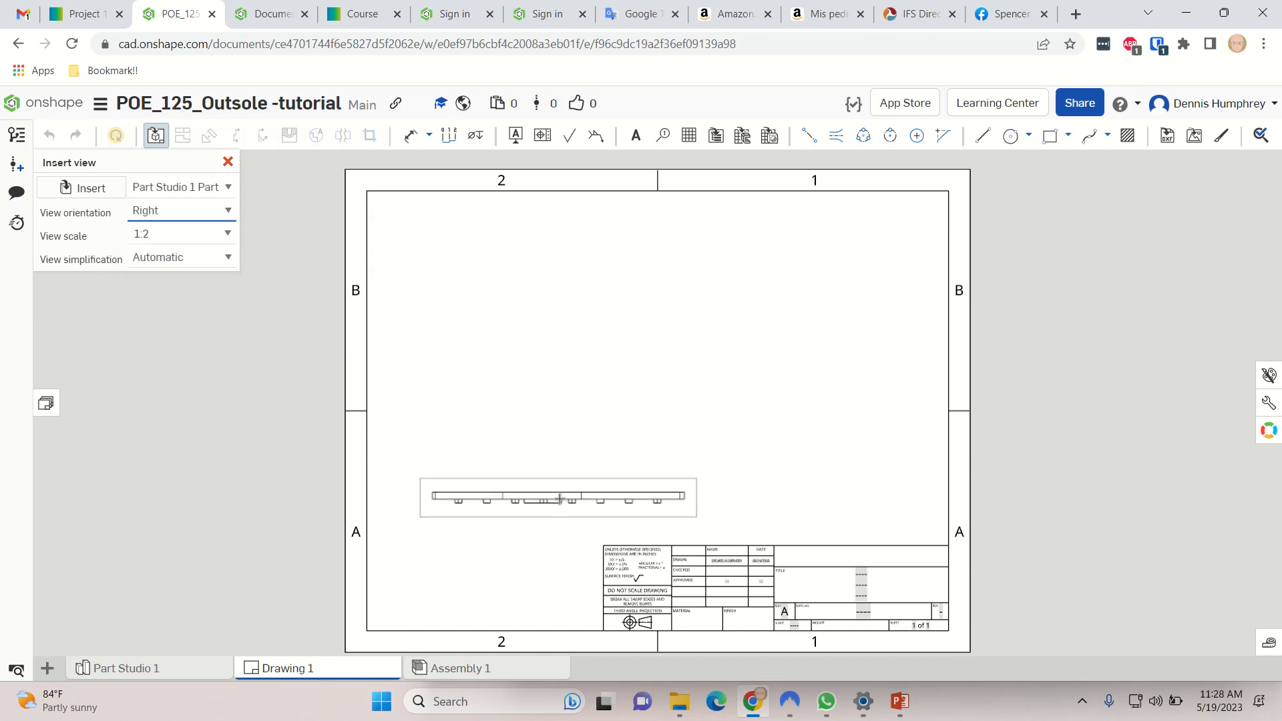
pyautogui.click(560, 499)
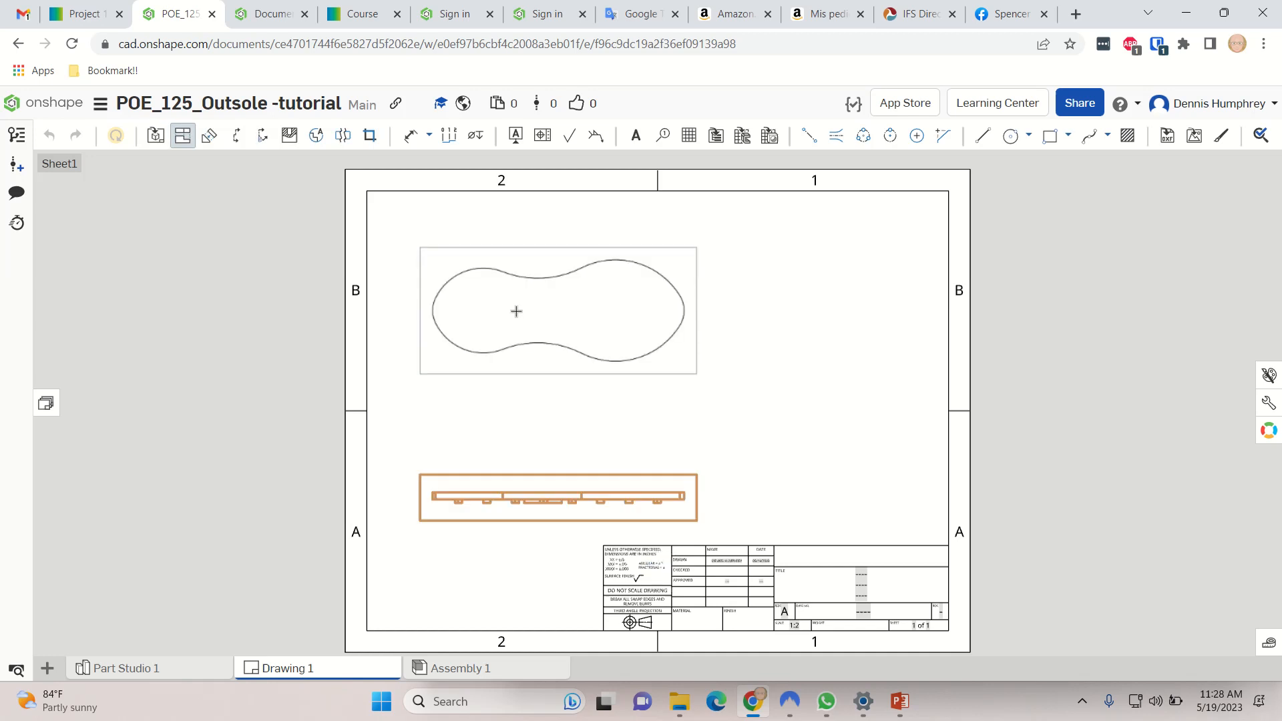
# - Project a top view of the outsole above the Right view, and try an angled projection from it
pyautogui.click(516, 311)
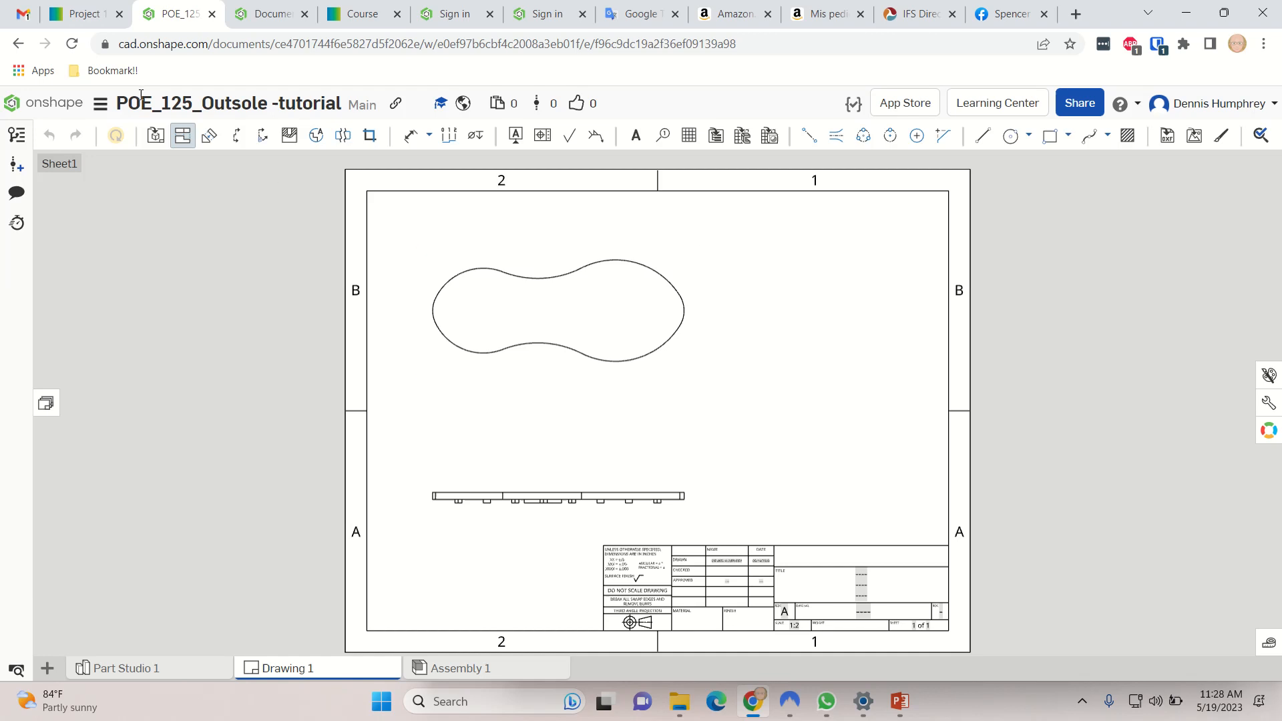
pyautogui.click(466, 371)
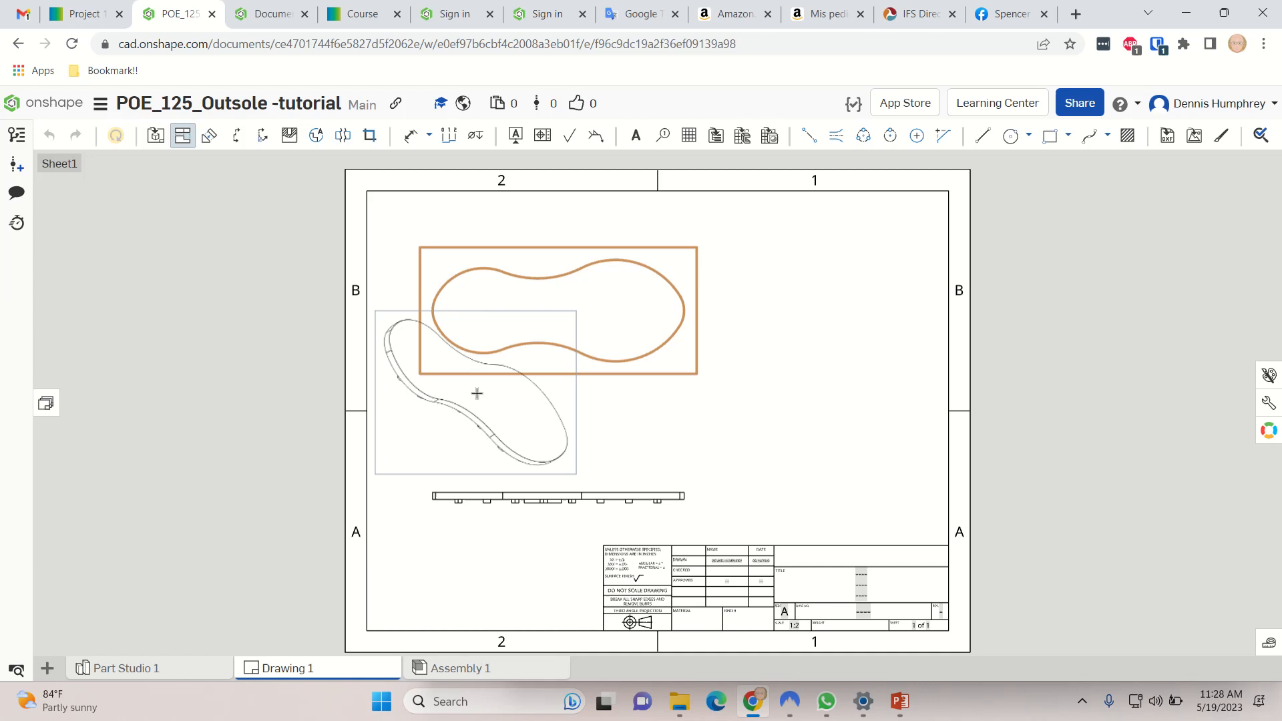
pyautogui.click(476, 393)
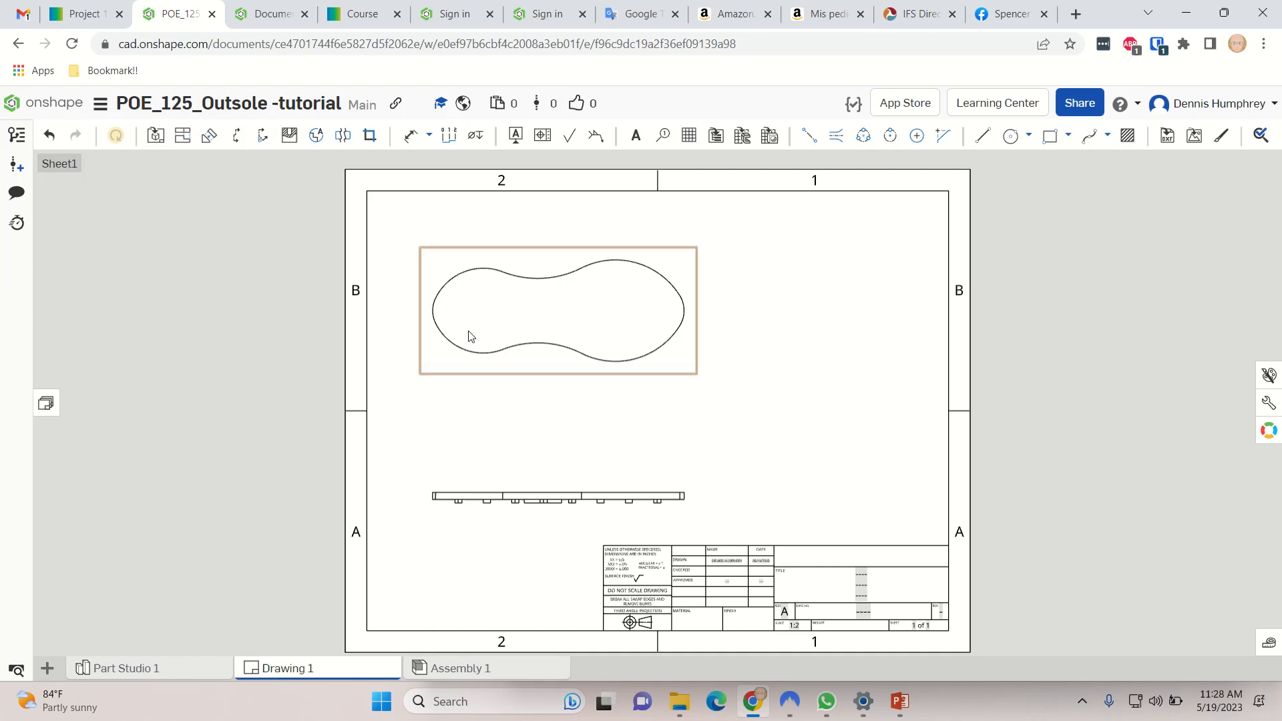
# - Delete the projected top view and the outsole's Right view from the sheet
pyautogui.press('Delete')
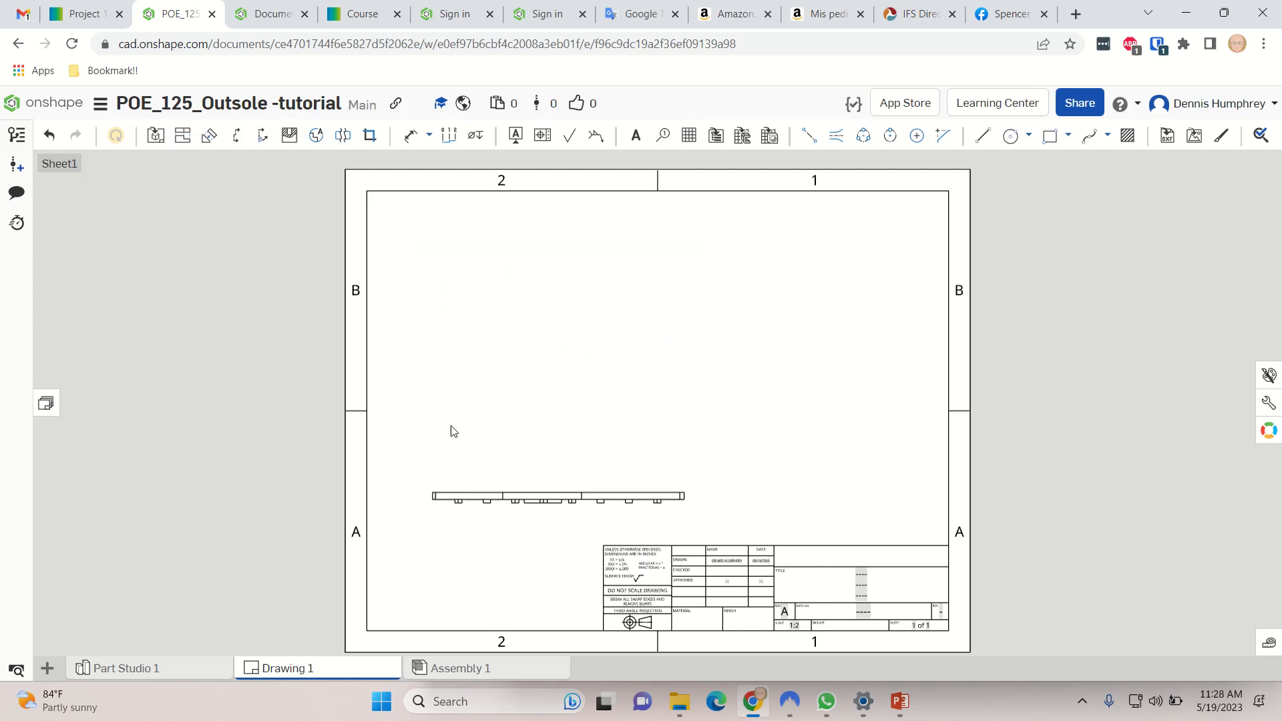
pyautogui.click(473, 496)
pyautogui.press('Delete')
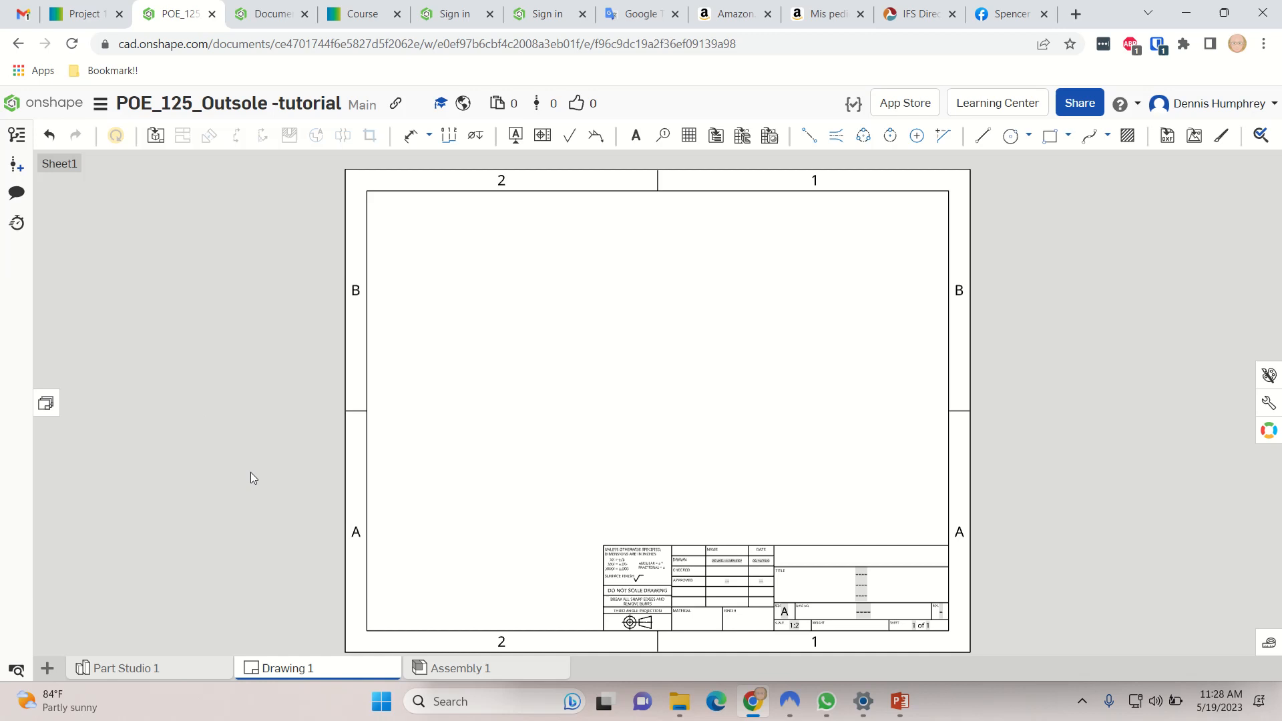
# - Place Part 1's Left view at 1:2 scale low on the sheet, and project its top view above it
pyautogui.click(156, 137)
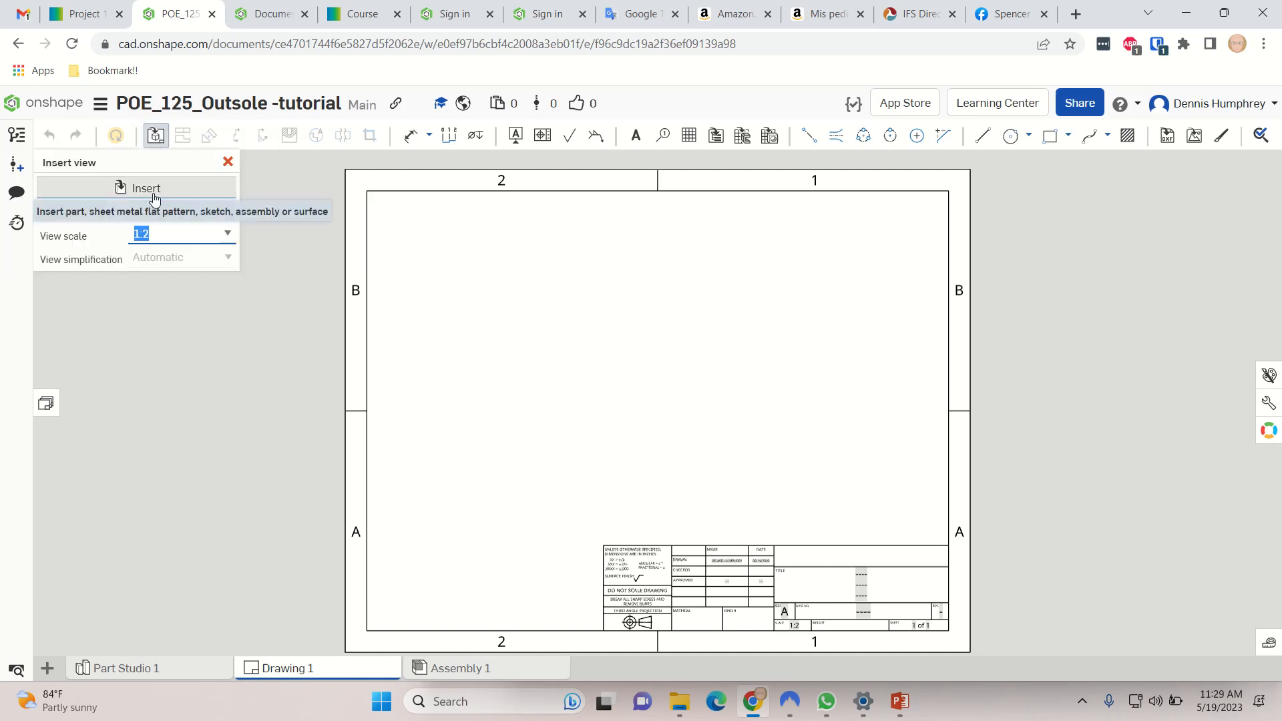
pyautogui.click(155, 213)
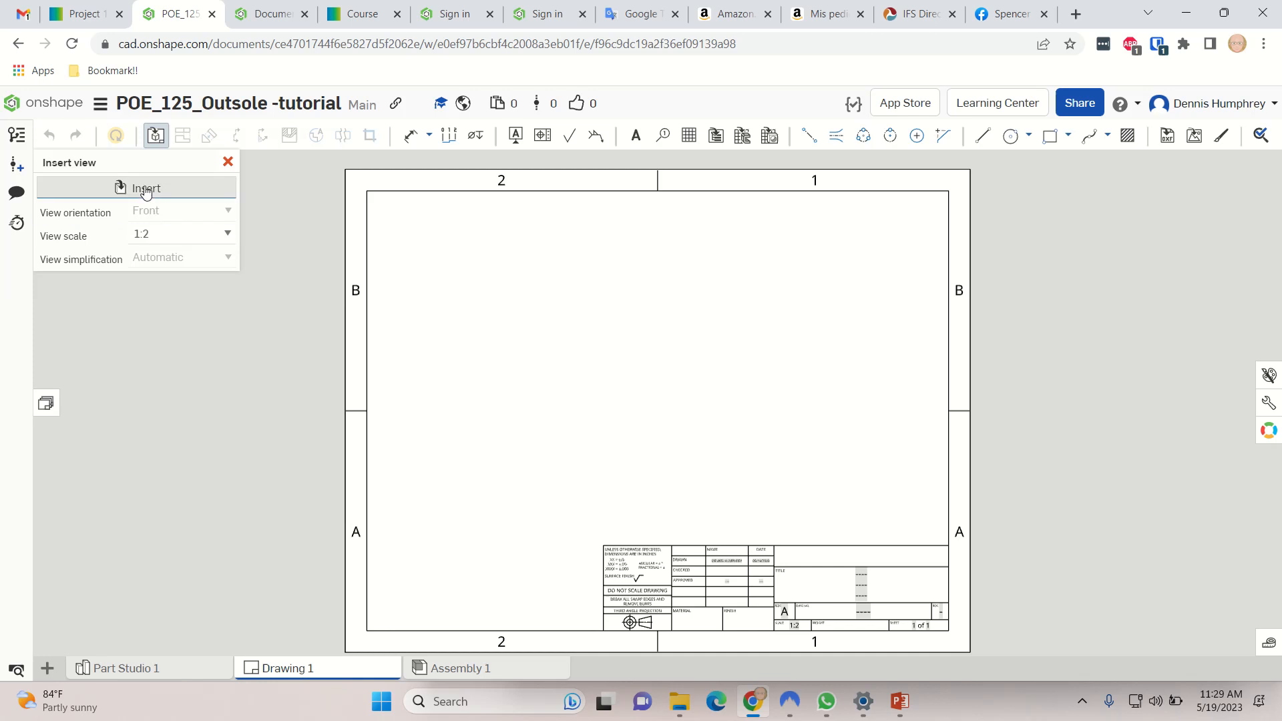
pyautogui.click(147, 188)
pyautogui.click(334, 362)
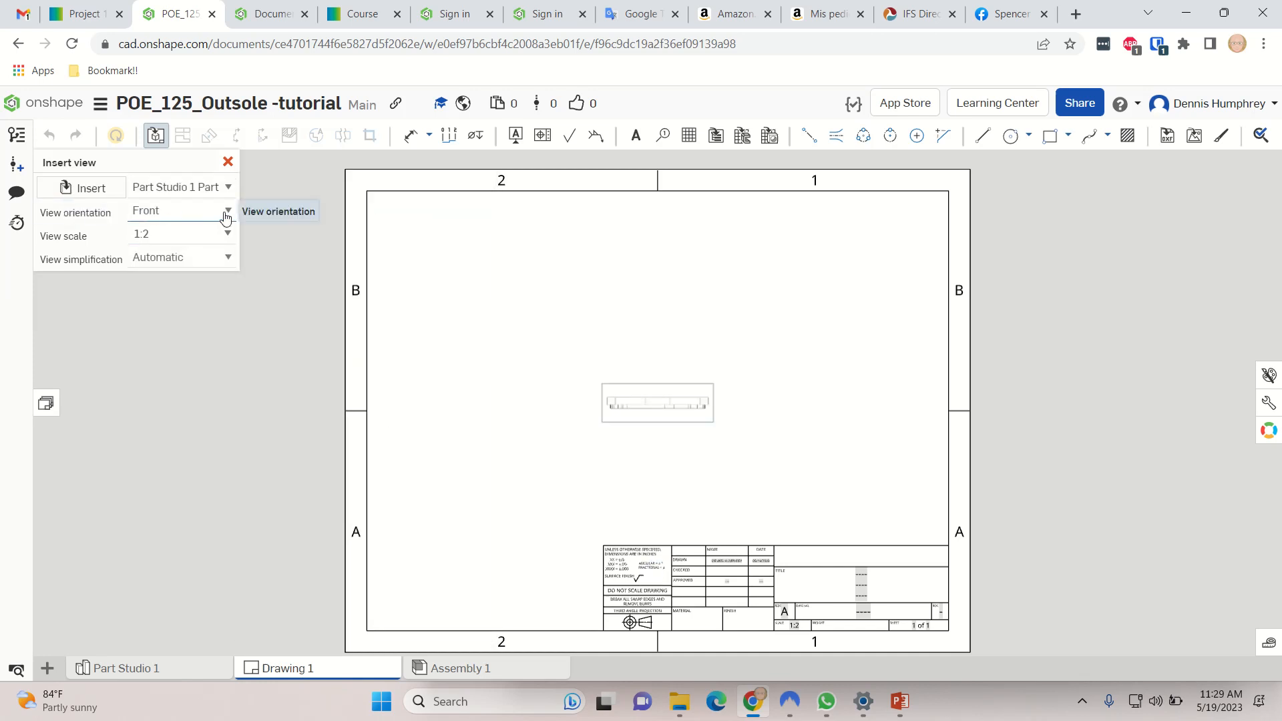
pyautogui.click(226, 211)
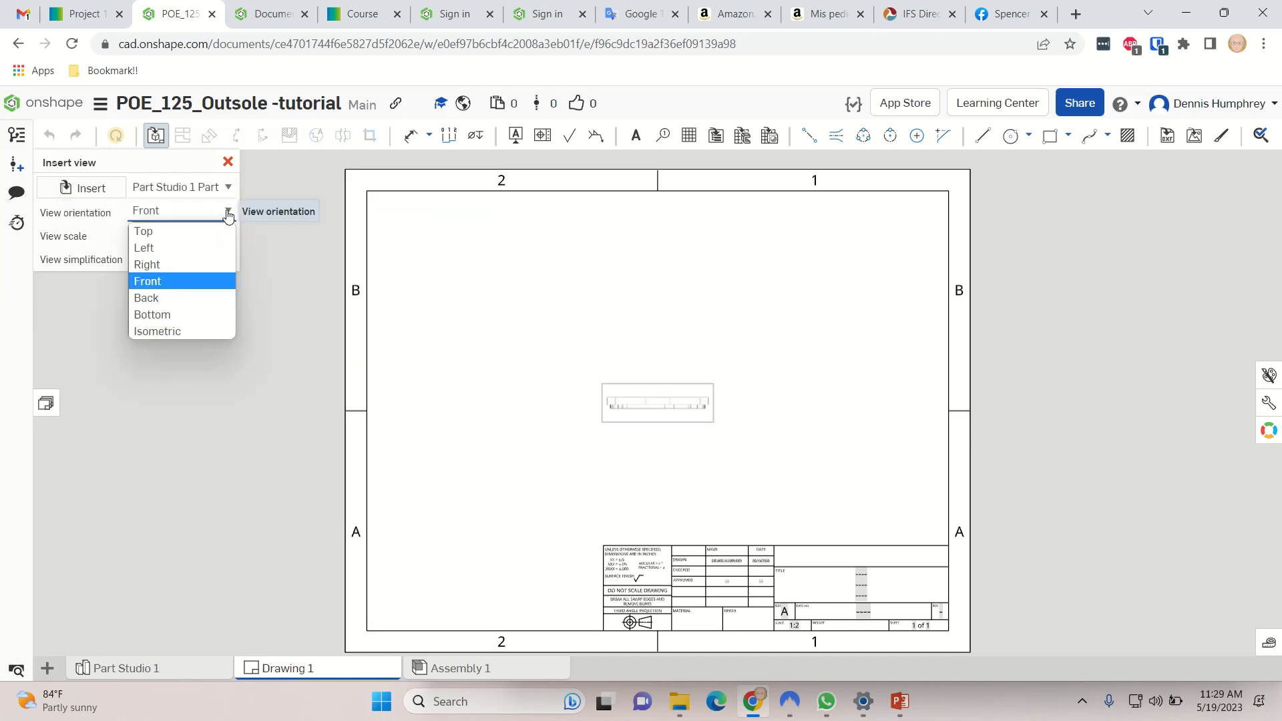
pyautogui.click(203, 248)
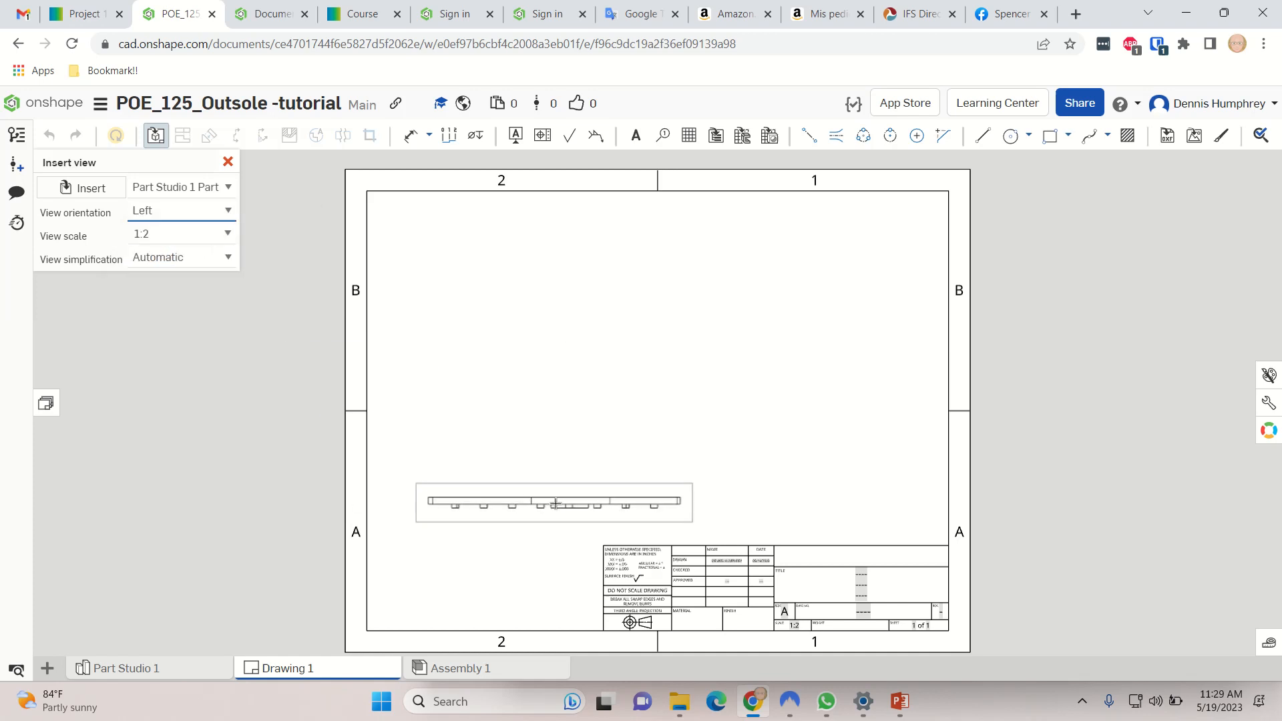
pyautogui.click(555, 503)
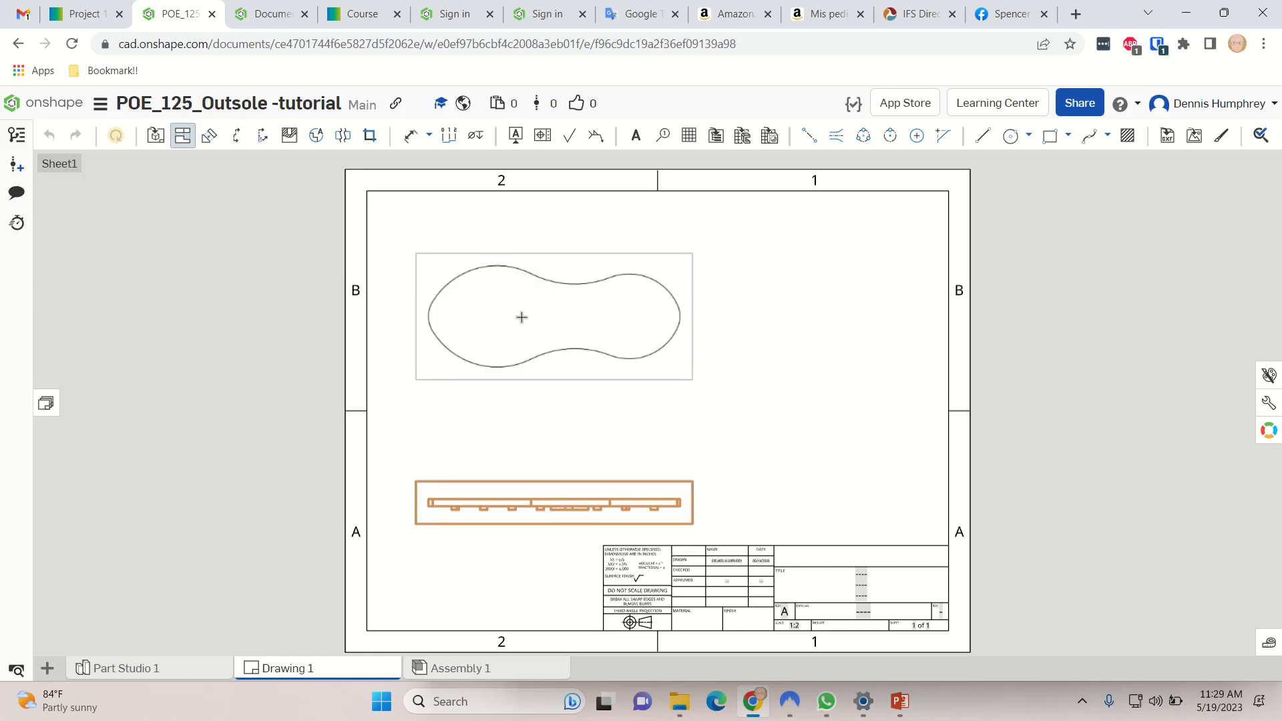
pyautogui.click(522, 317)
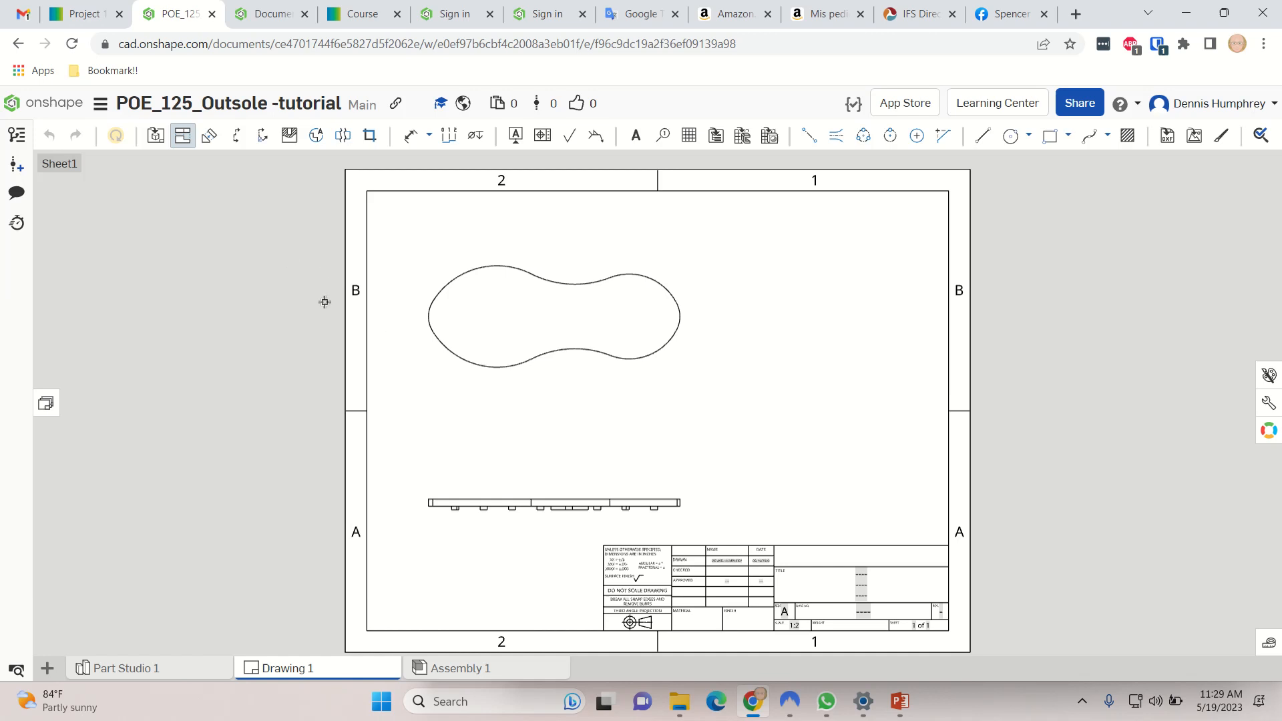
pyautogui.press('Escape')
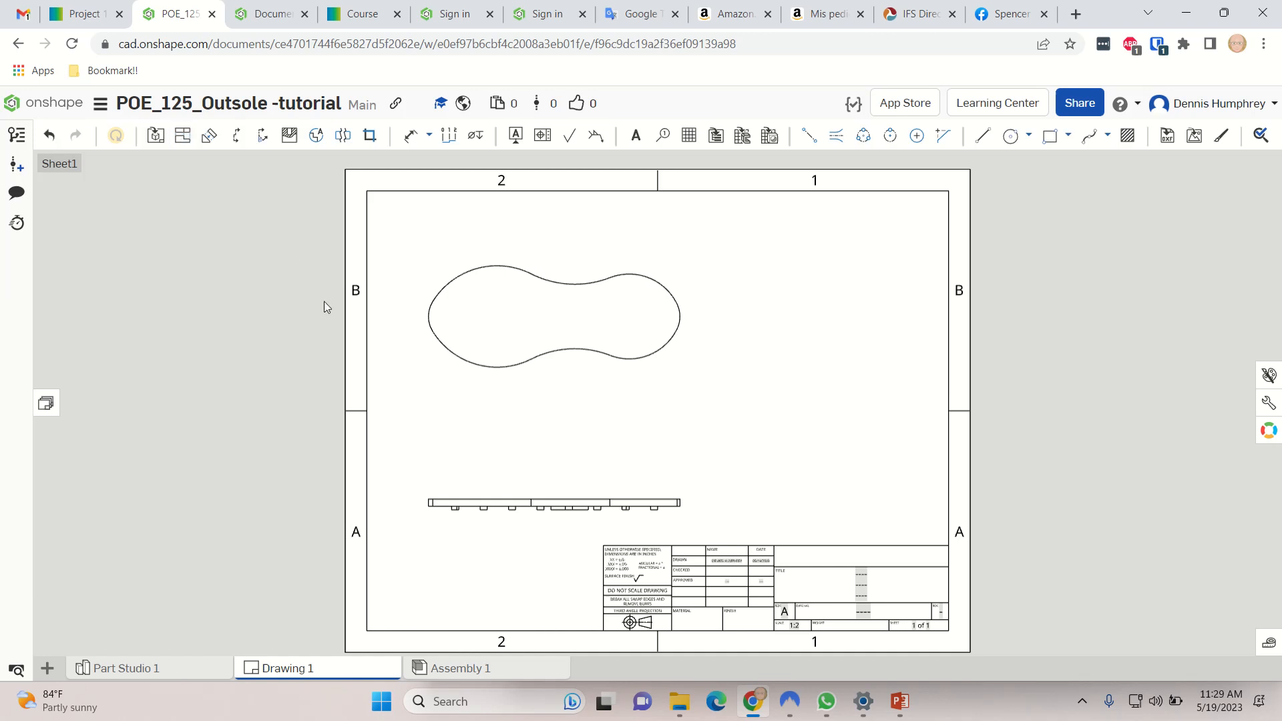
# - Delete the projected top view and the outsole's Left view from the sheet
pyautogui.click(491, 362)
pyautogui.press('Delete')
pyautogui.click(512, 502)
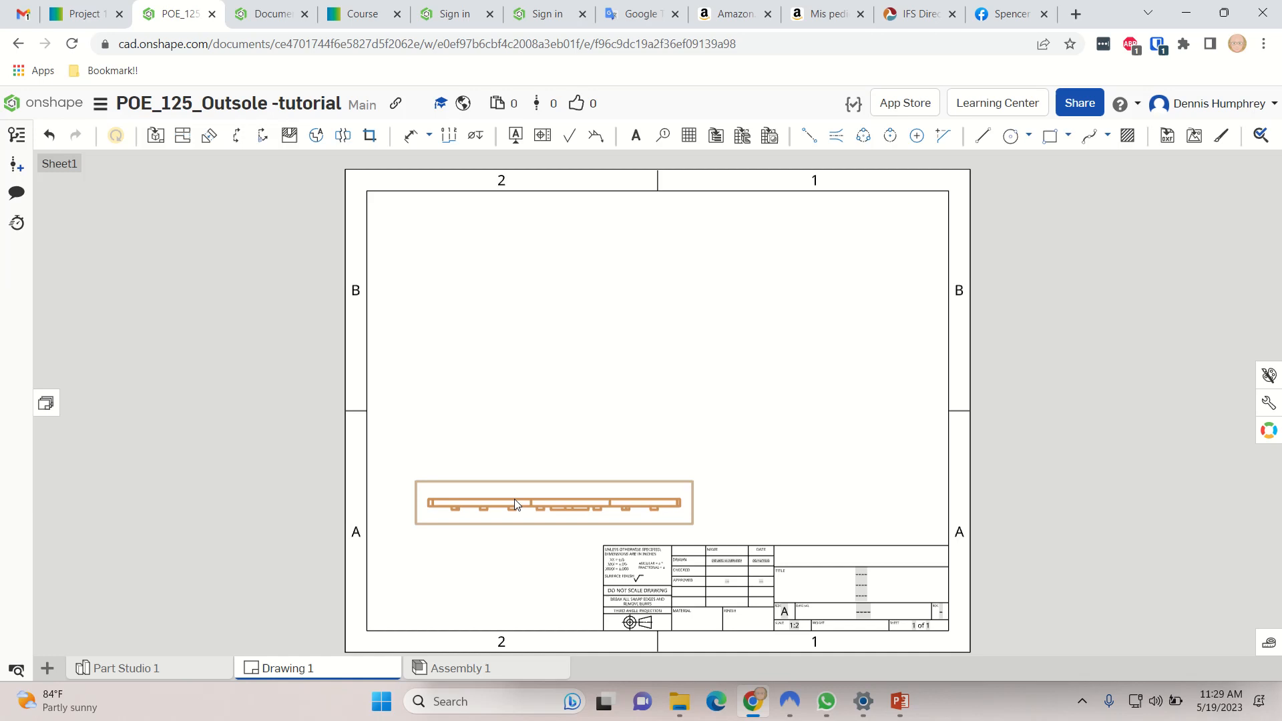
pyautogui.press('Delete')
# - Try to insert Part 1's Right view at 1:2 scale, and reload the disconnected document
pyautogui.click(156, 135)
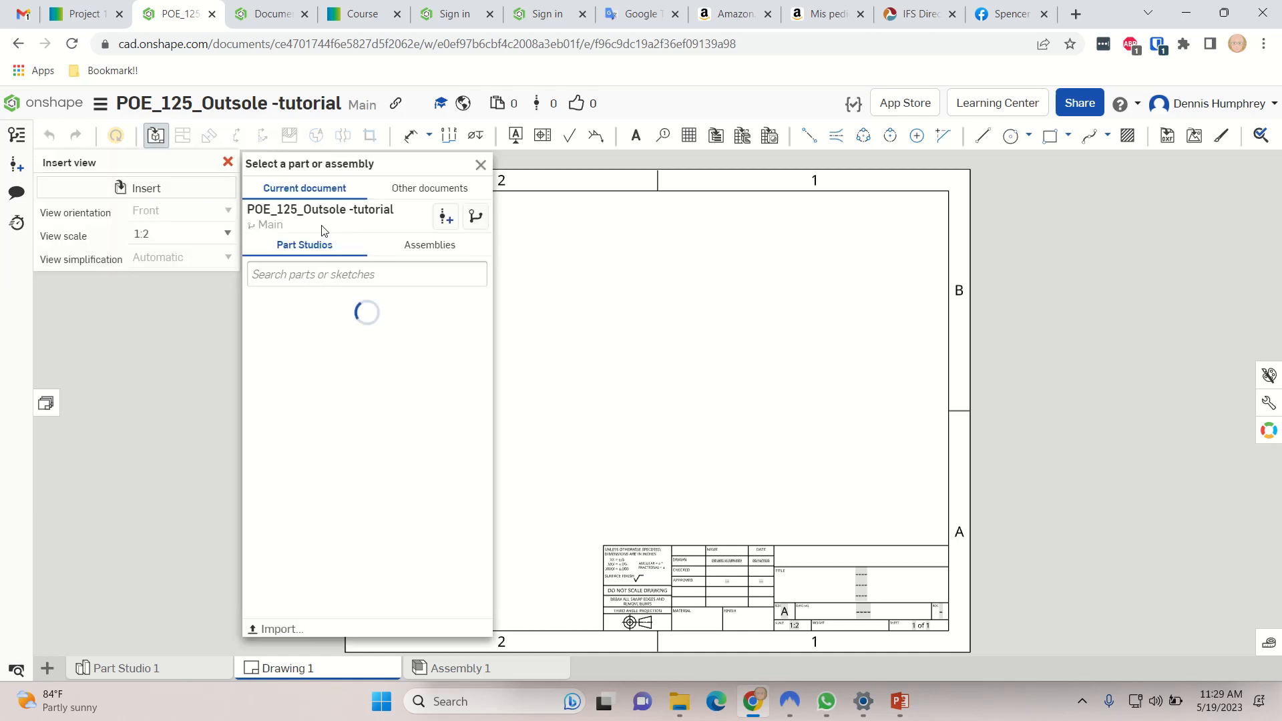
pyautogui.click(316, 363)
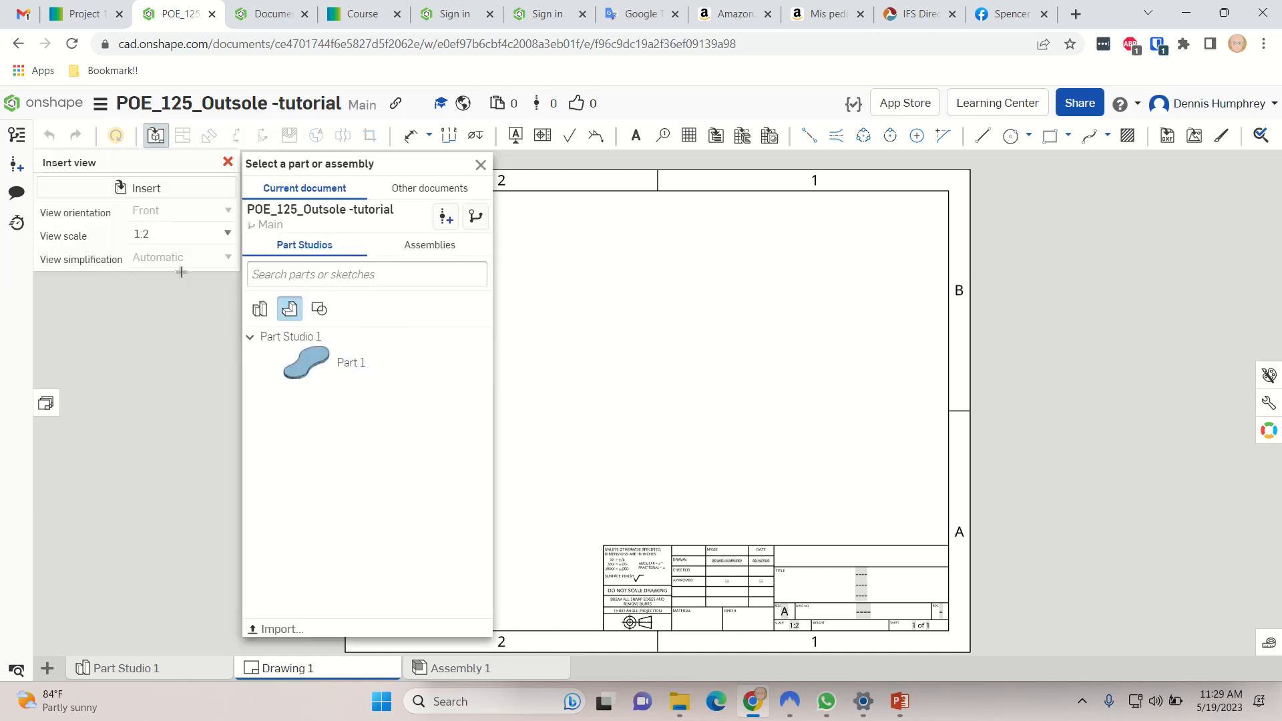
pyautogui.click(153, 212)
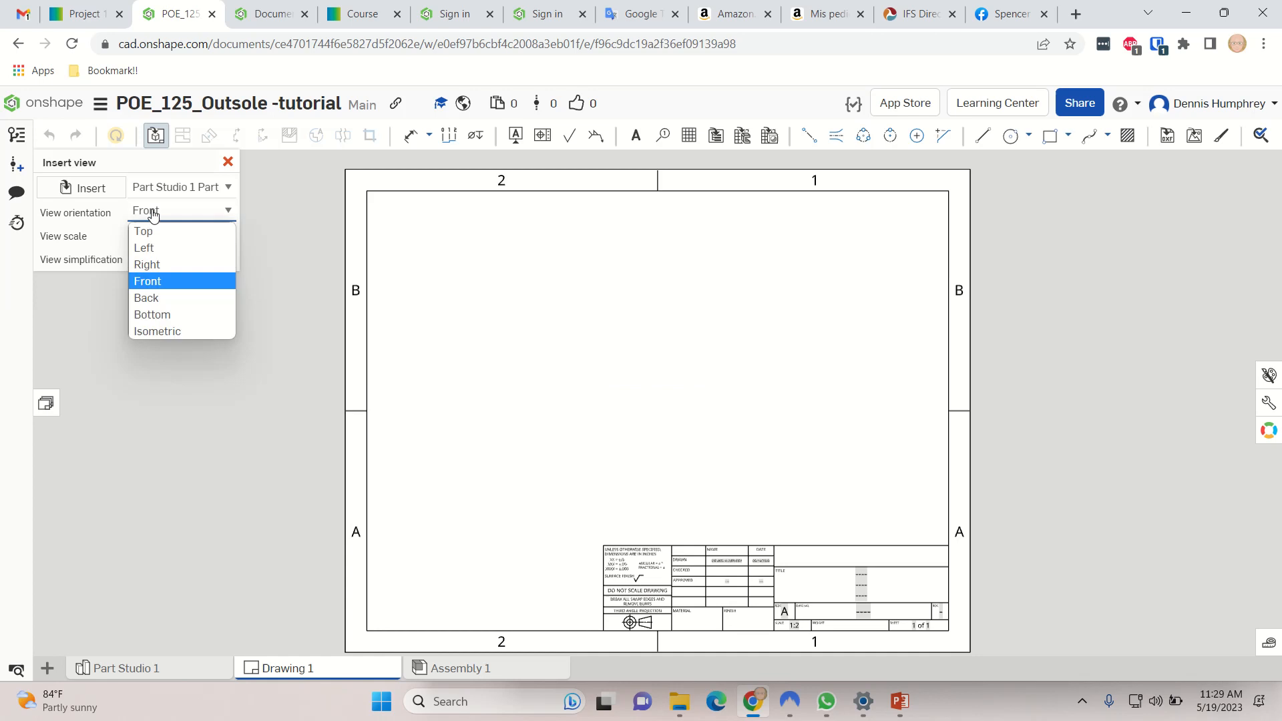
pyautogui.click(153, 261)
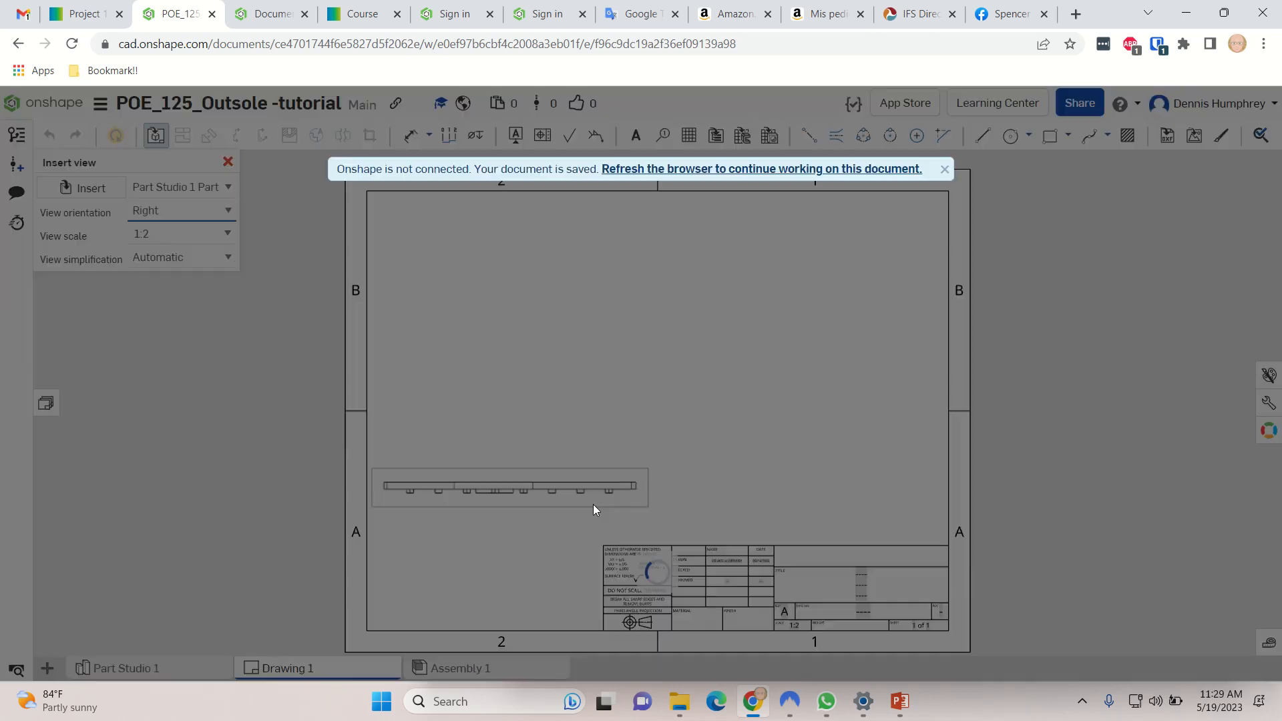
pyautogui.click(687, 169)
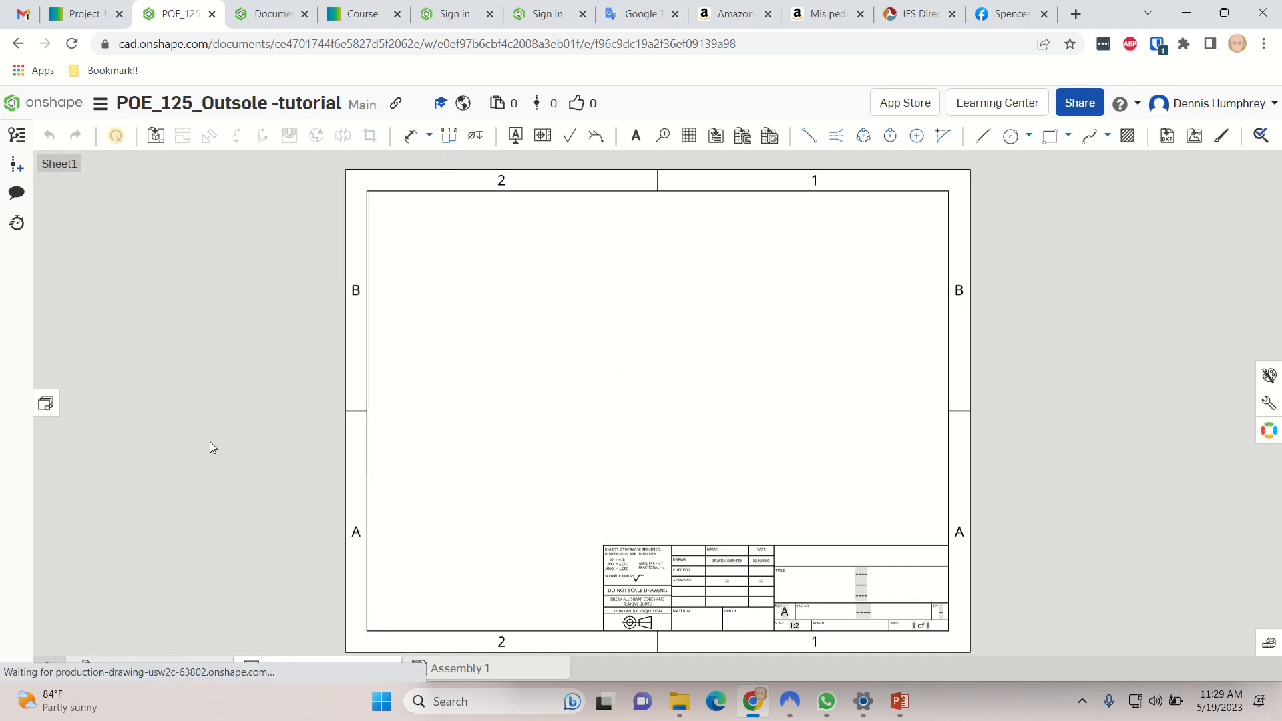
# - Place Part 1's Right view at 1:2 scale above the title block's height, and project its top view above it
pyautogui.click(156, 135)
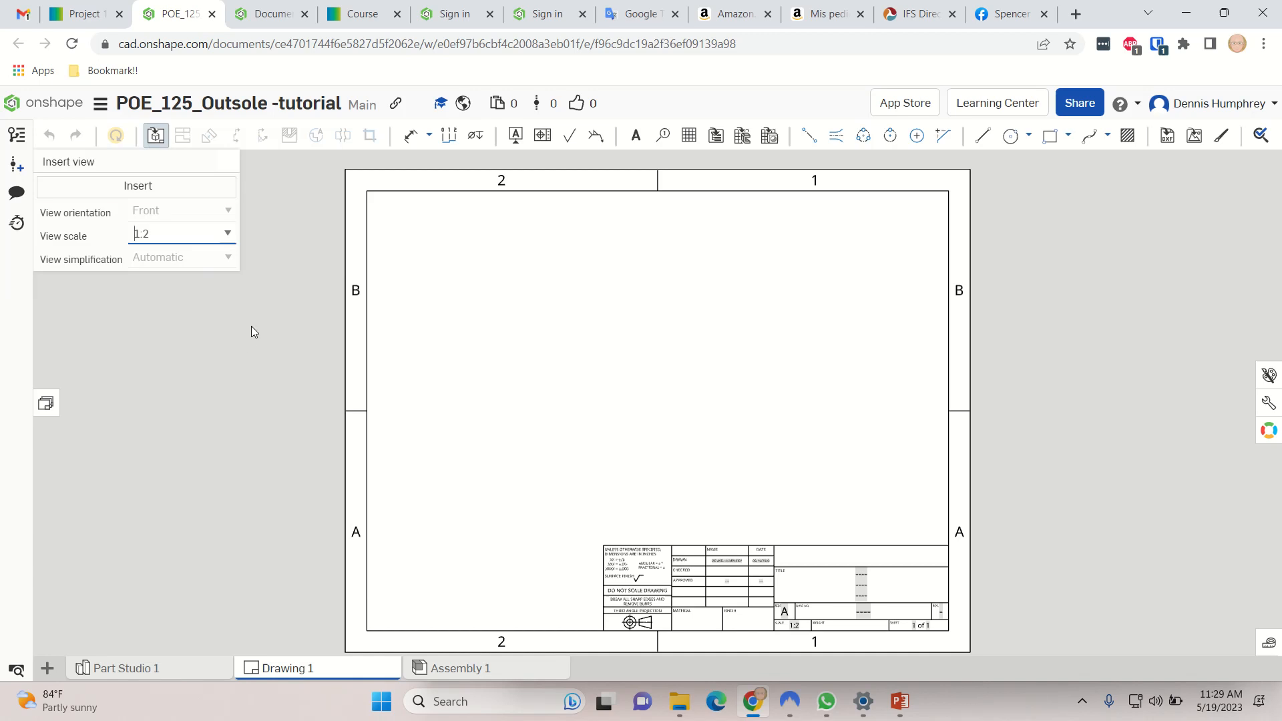
pyautogui.click(178, 193)
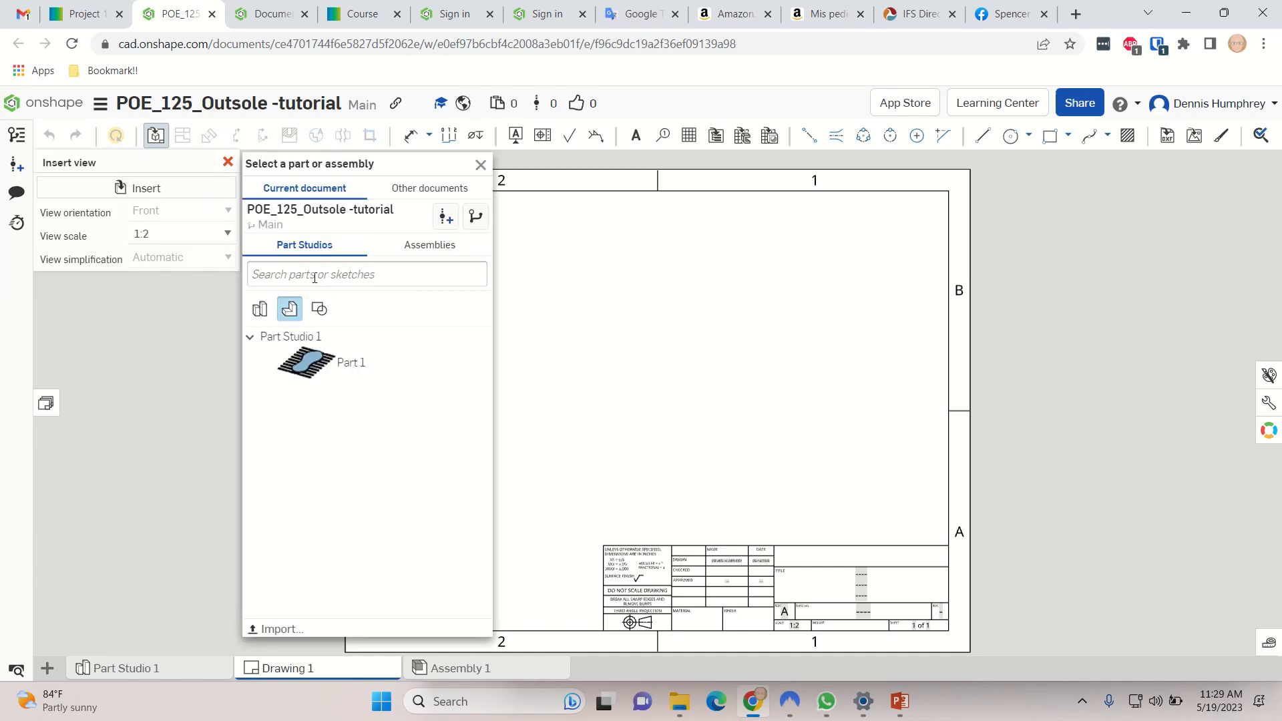
pyautogui.click(307, 365)
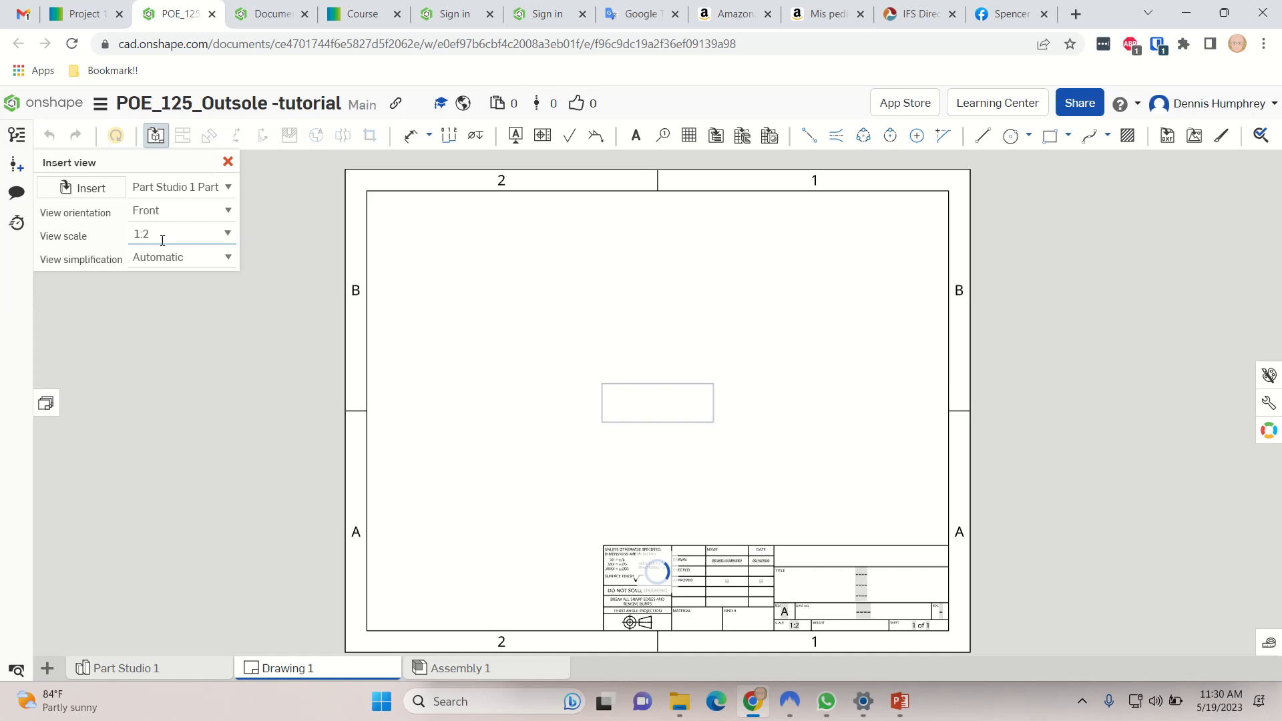
pyautogui.click(151, 211)
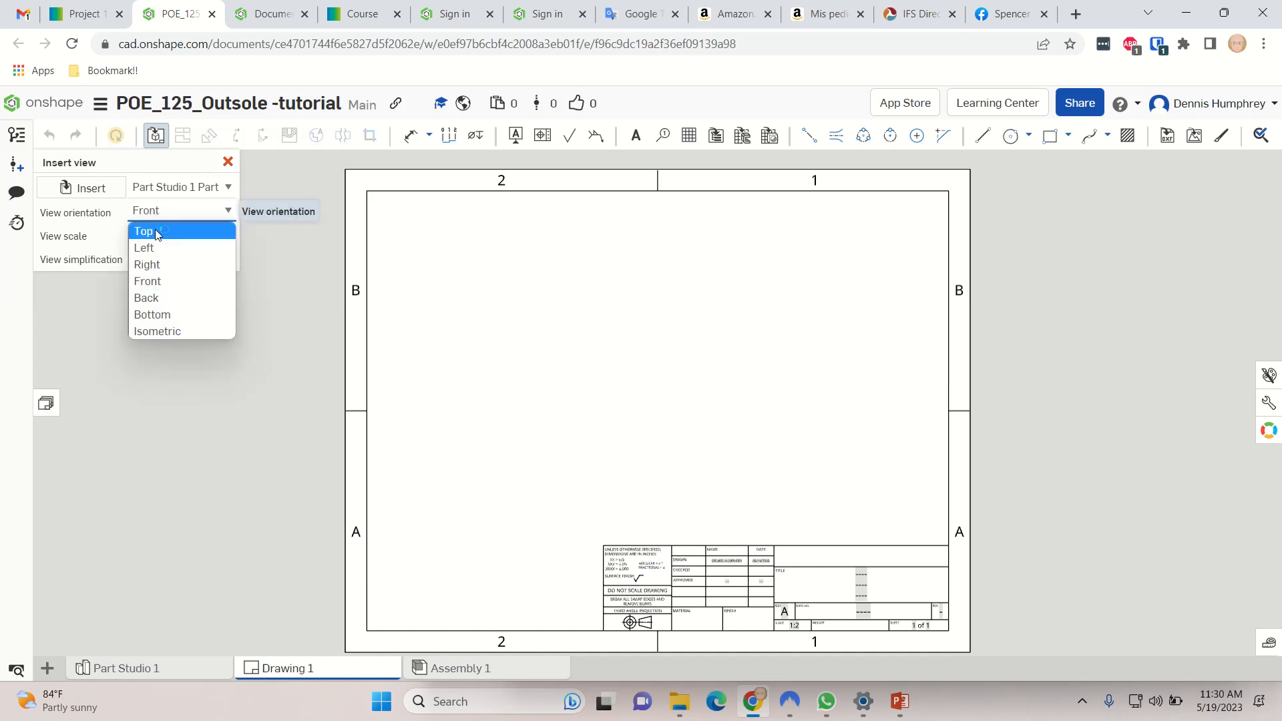
pyautogui.click(166, 273)
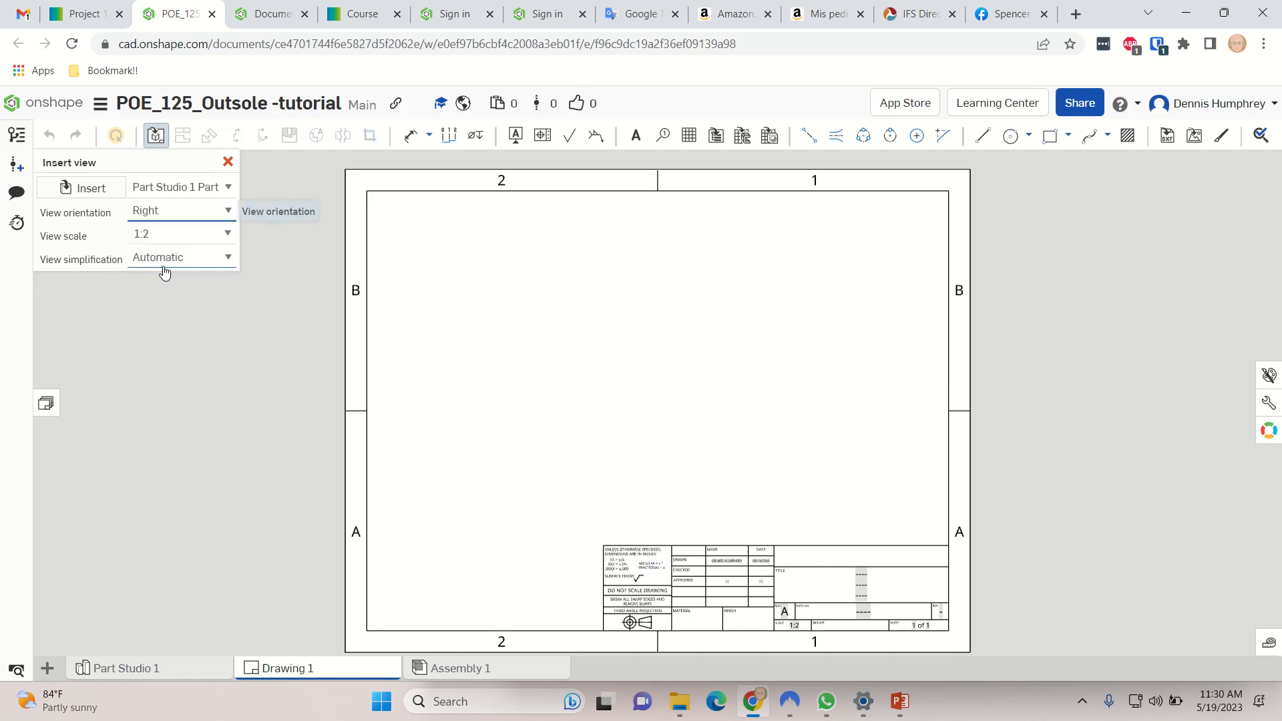
pyautogui.click(566, 481)
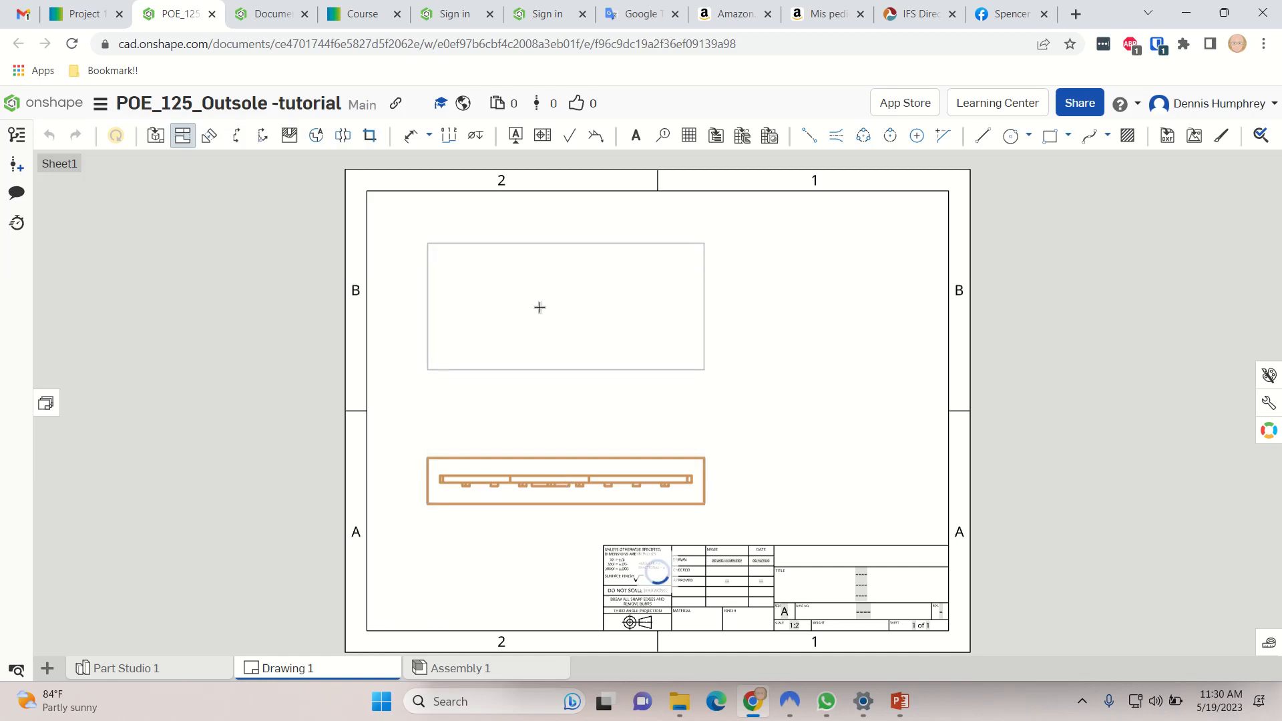
pyautogui.click(539, 307)
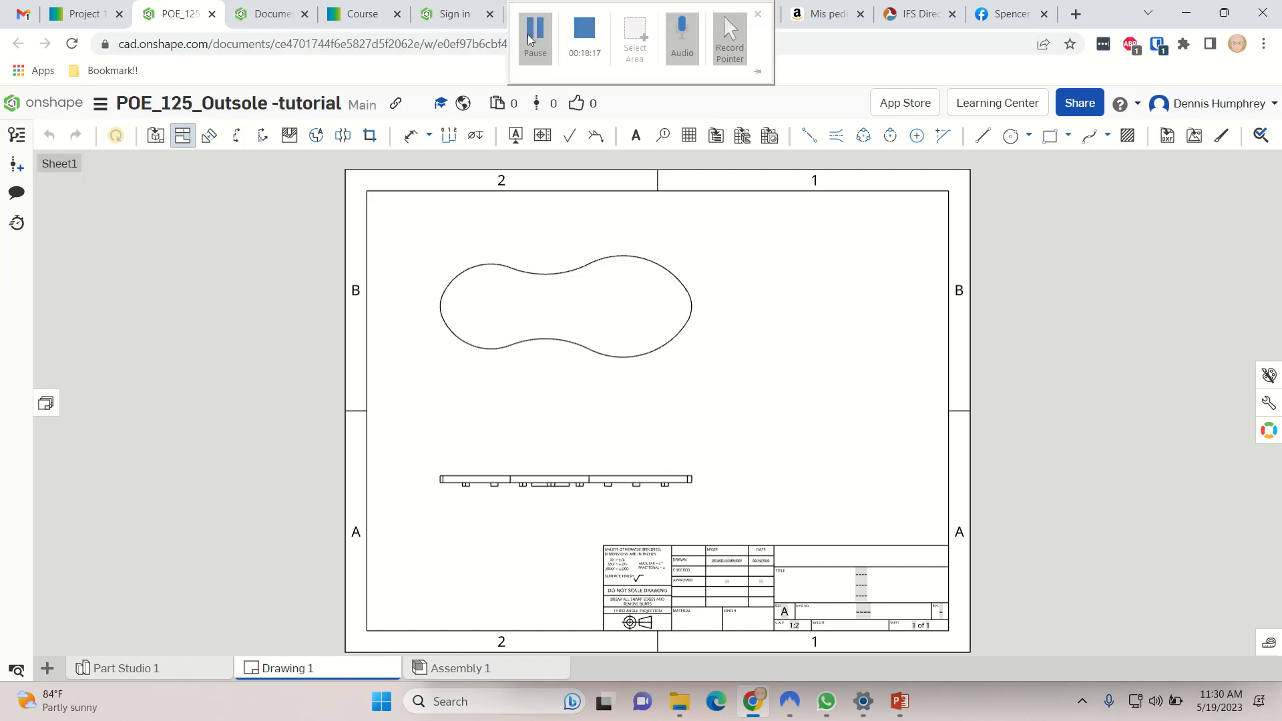
pyautogui.click(534, 10)
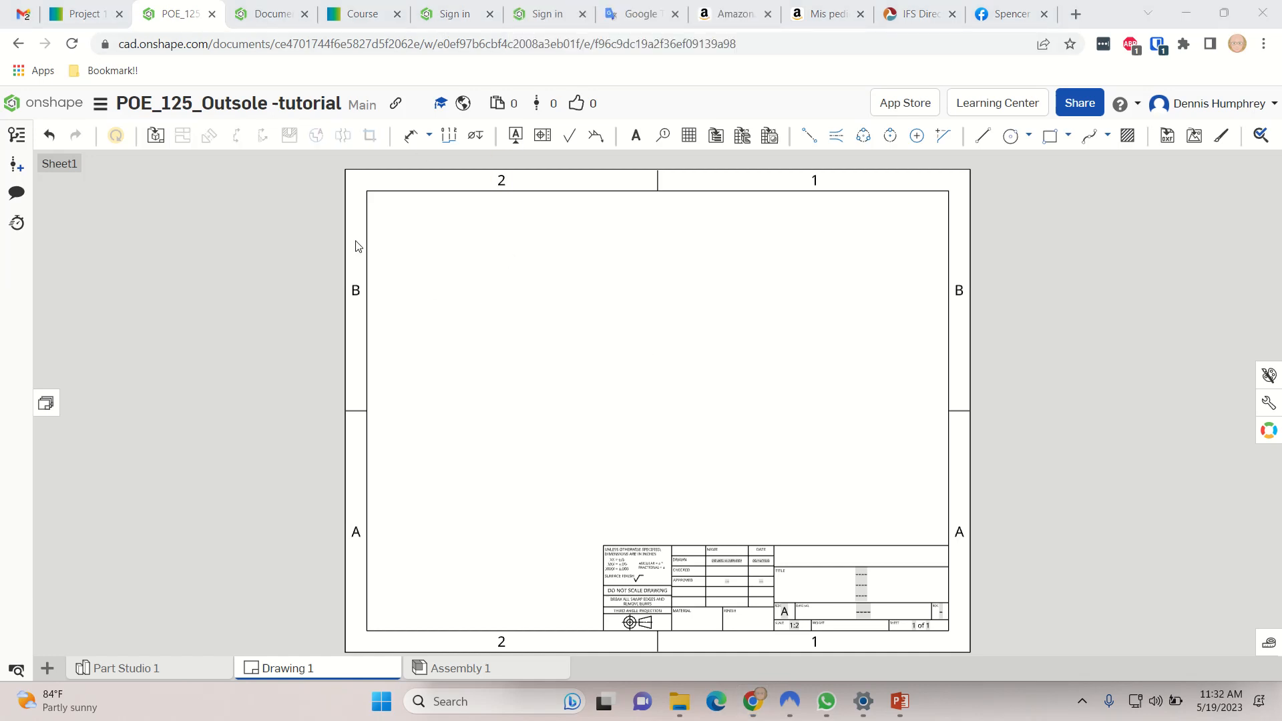
# - Place Part 1's Right view at 1:2 scale in the sheet's upper half, and project the NSB tread view below it
pyautogui.click(155, 135)
pyautogui.click(178, 192)
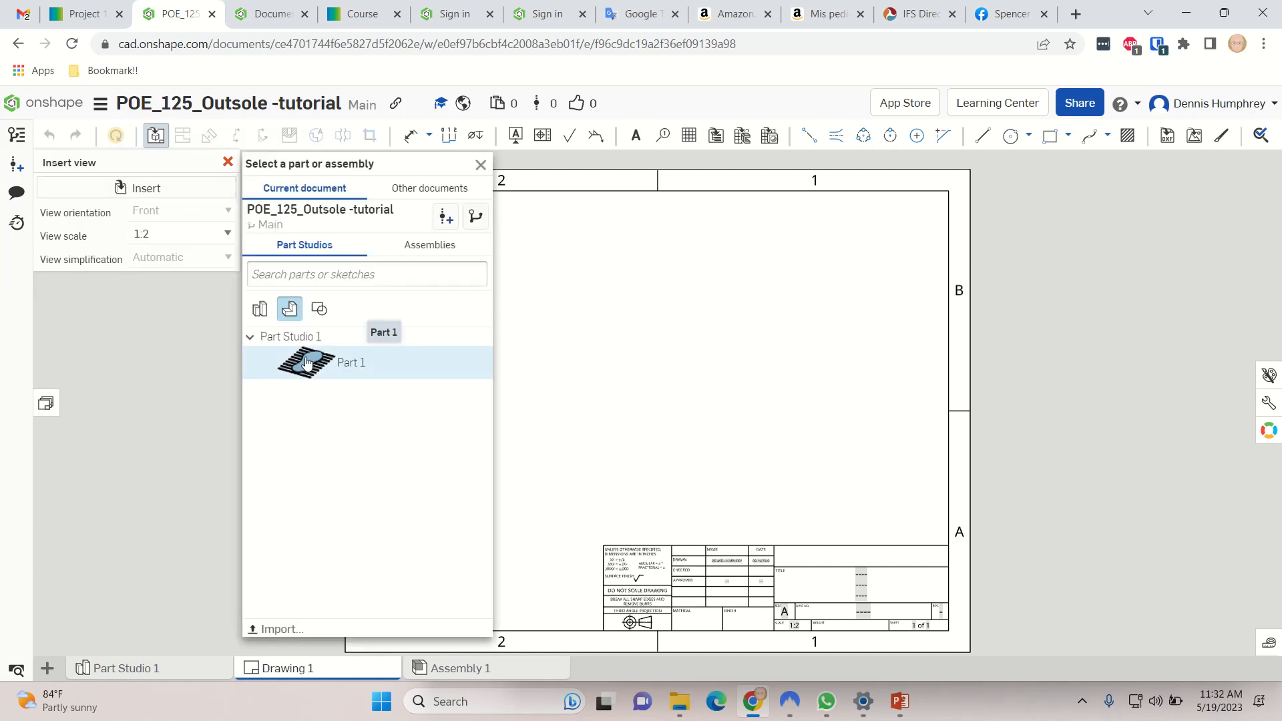
pyautogui.click(305, 358)
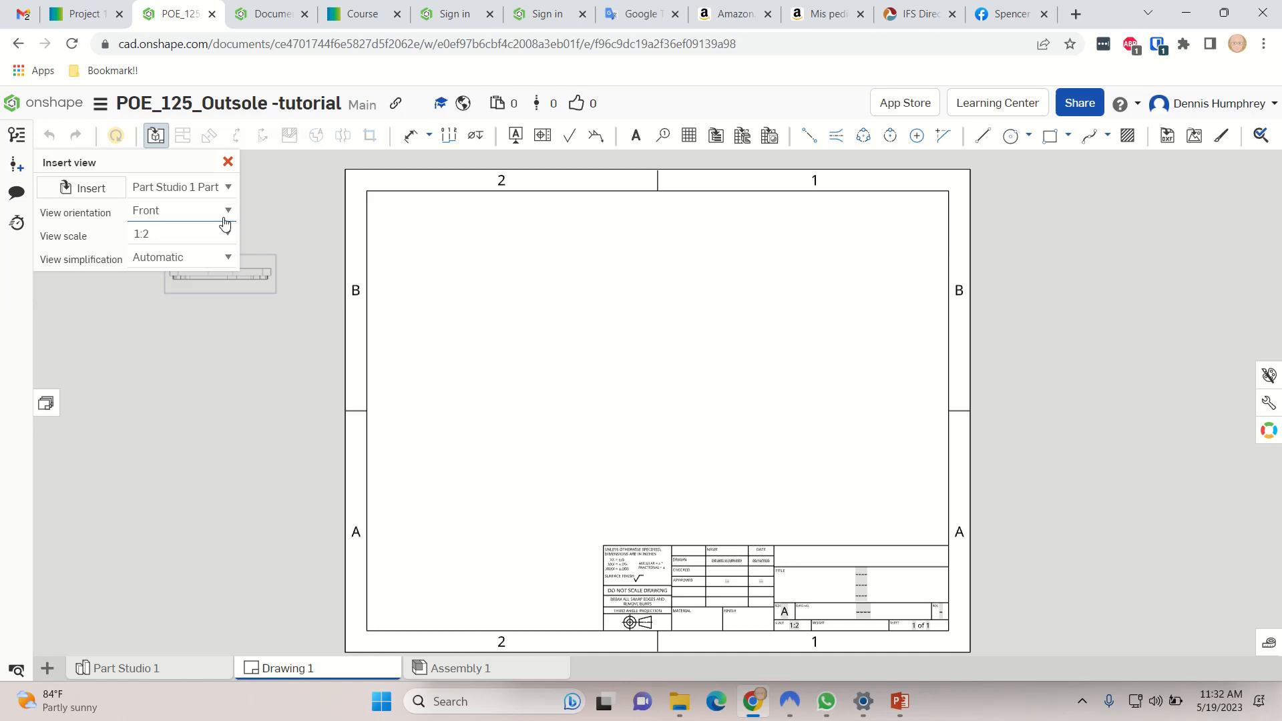
pyautogui.click(227, 213)
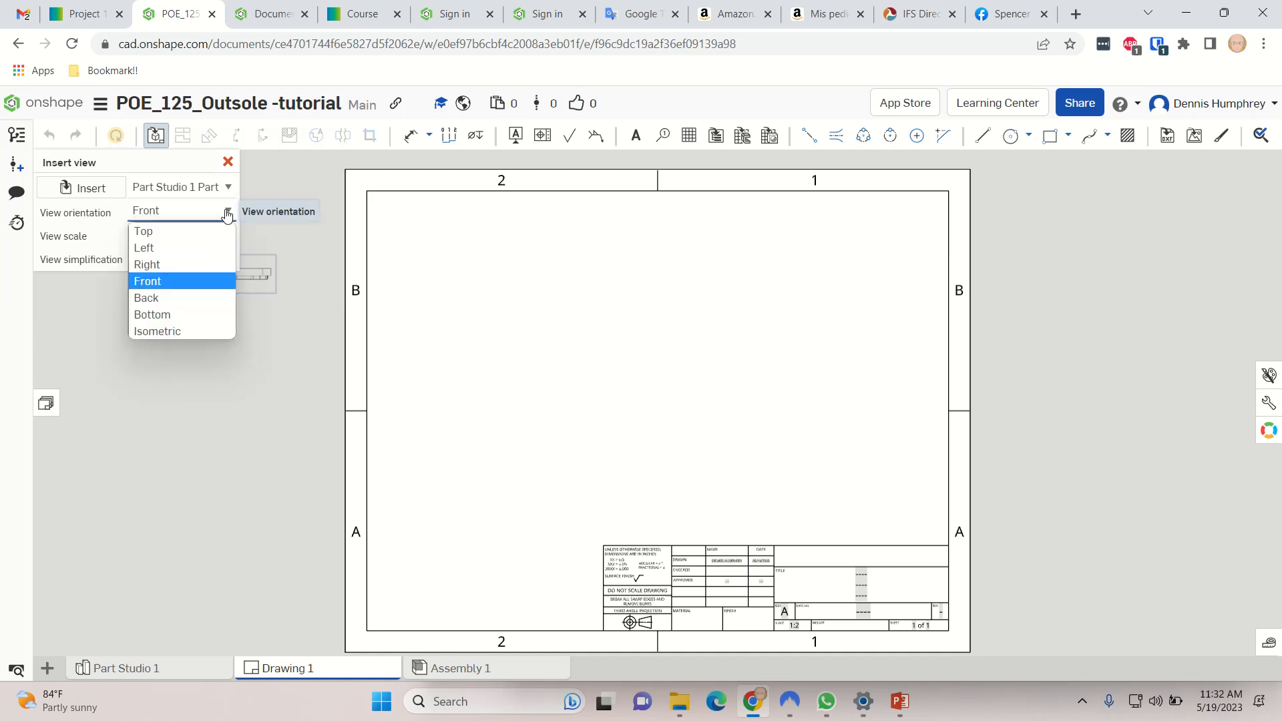
pyautogui.click(222, 263)
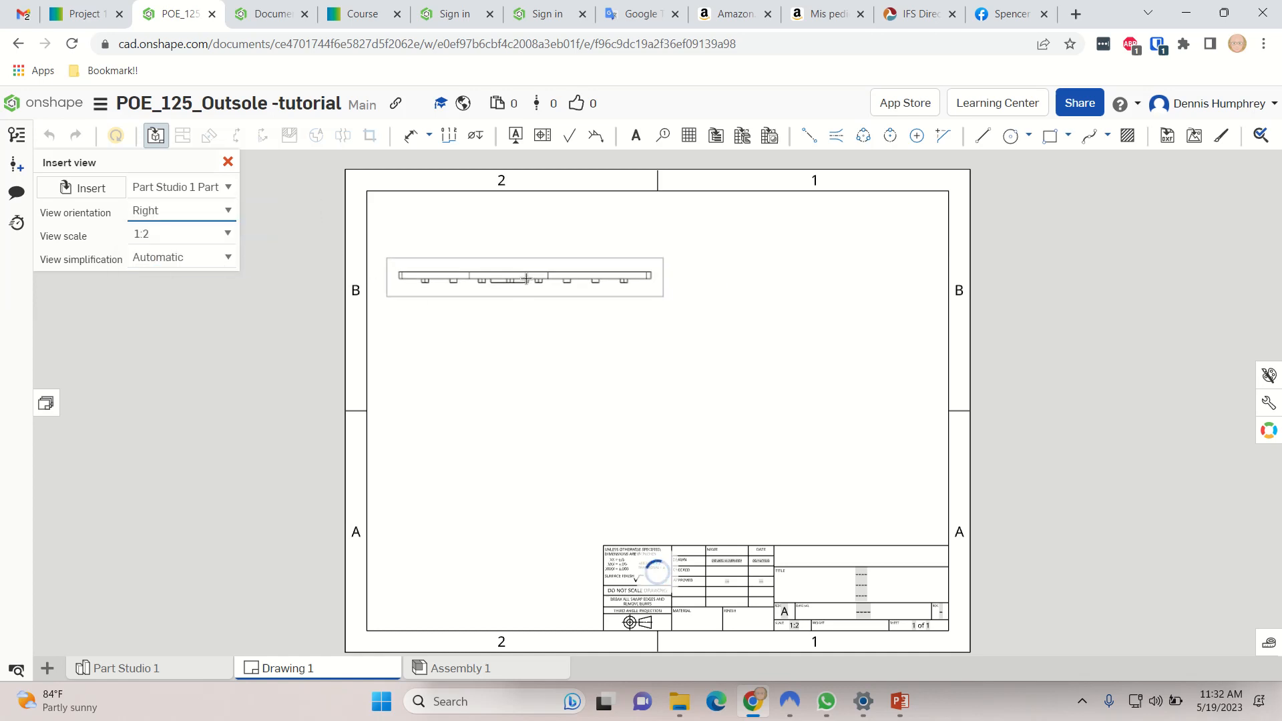
pyautogui.click(526, 279)
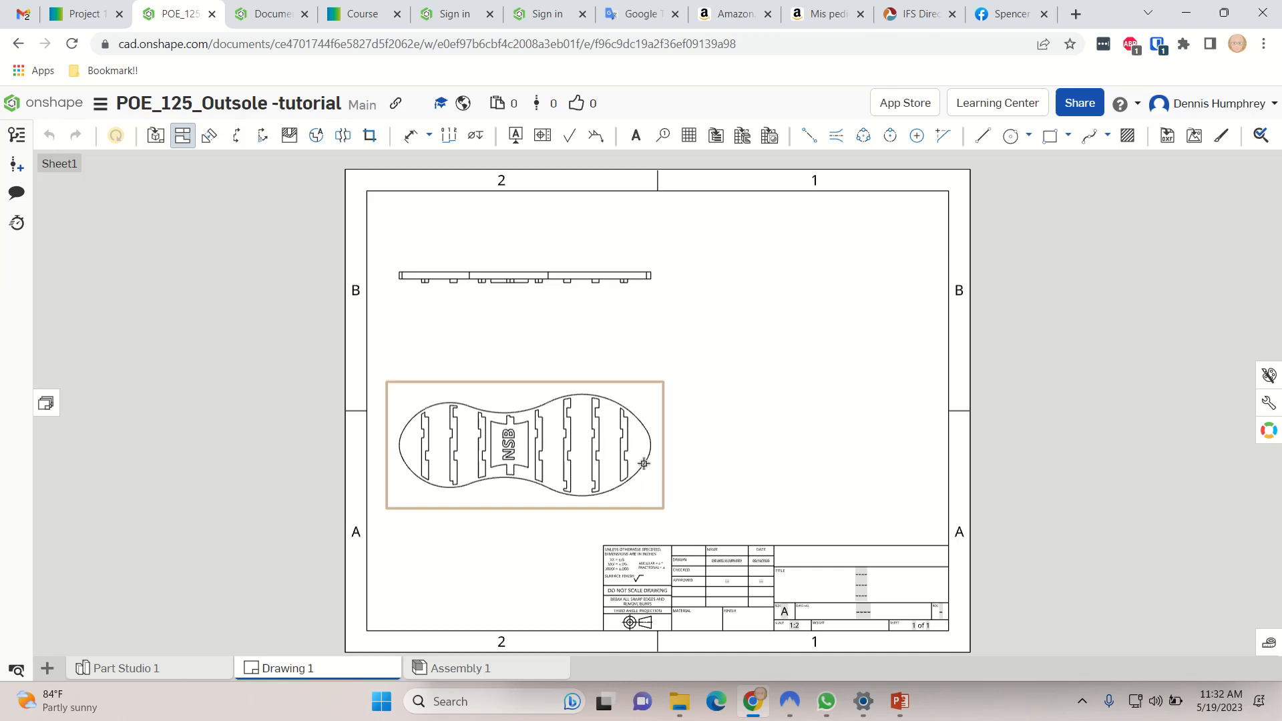
# - Project the outsole's end view from the tread view, placing it to the right, above the title block
pyautogui.click(697, 465)
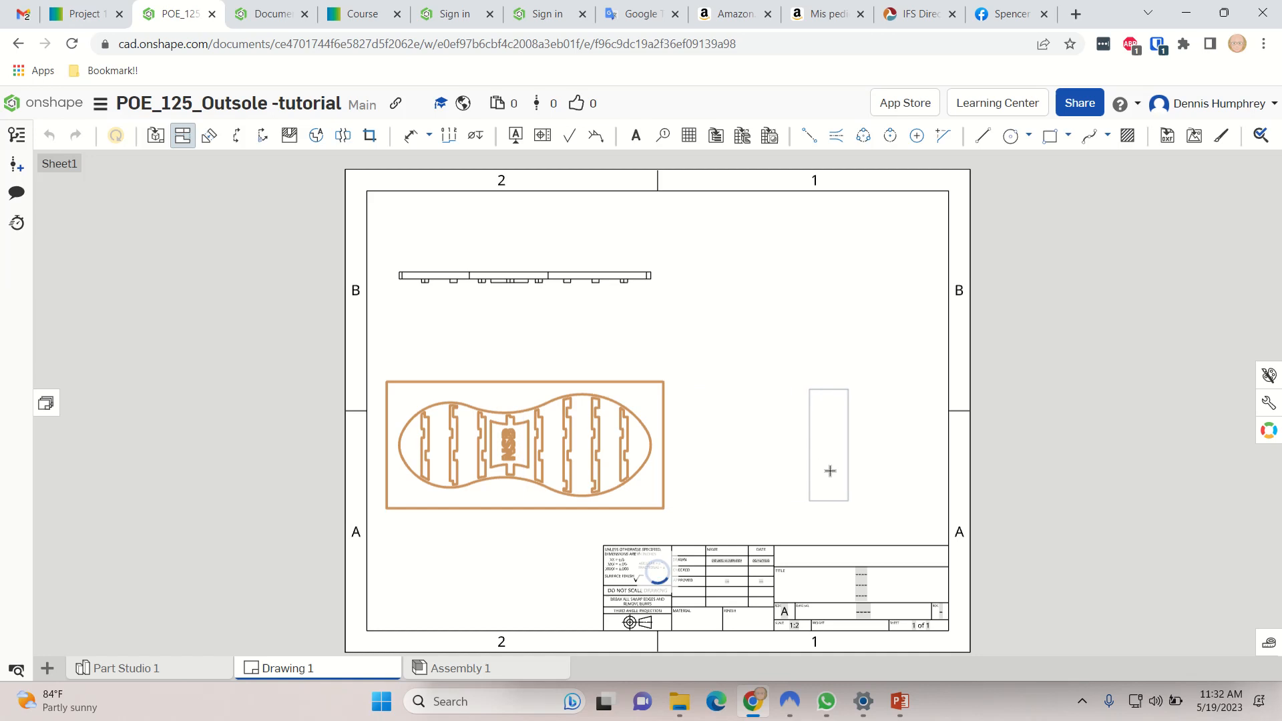
pyautogui.click(830, 471)
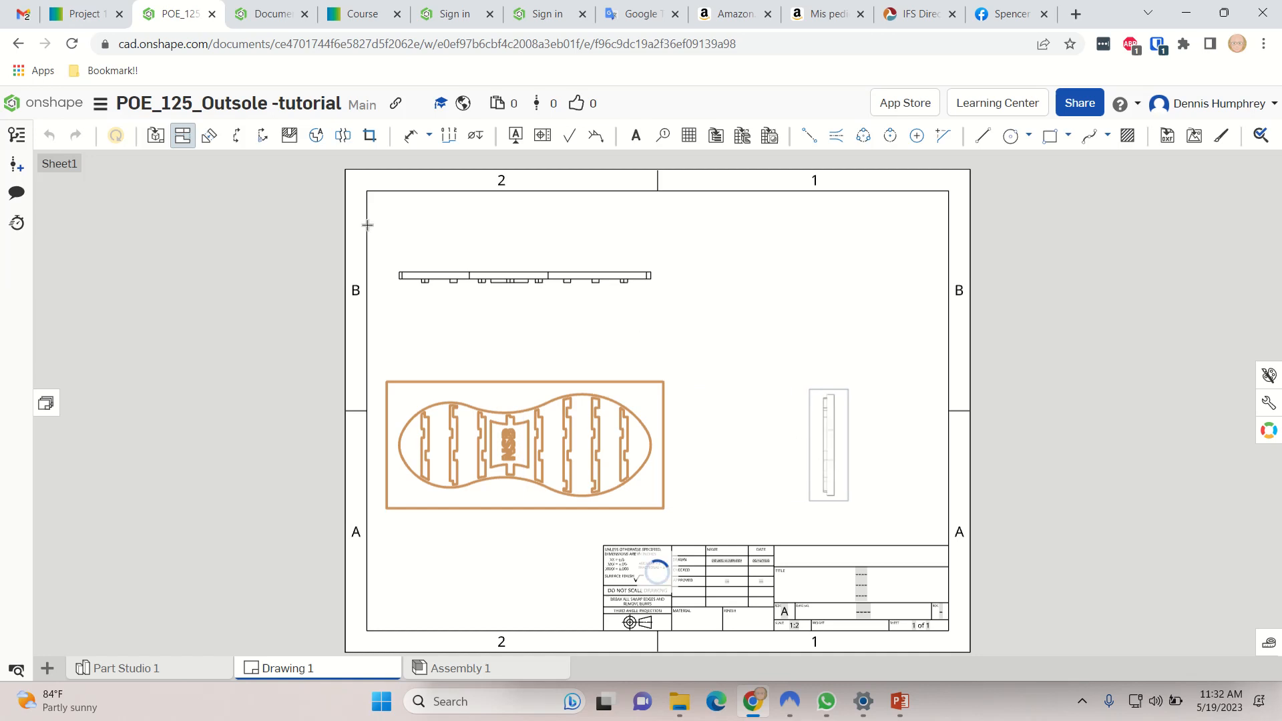
# - Insert Part 1's Isometric view at the 1:2 sheet scale in the empty area above the outsole's end view
pyautogui.click(155, 136)
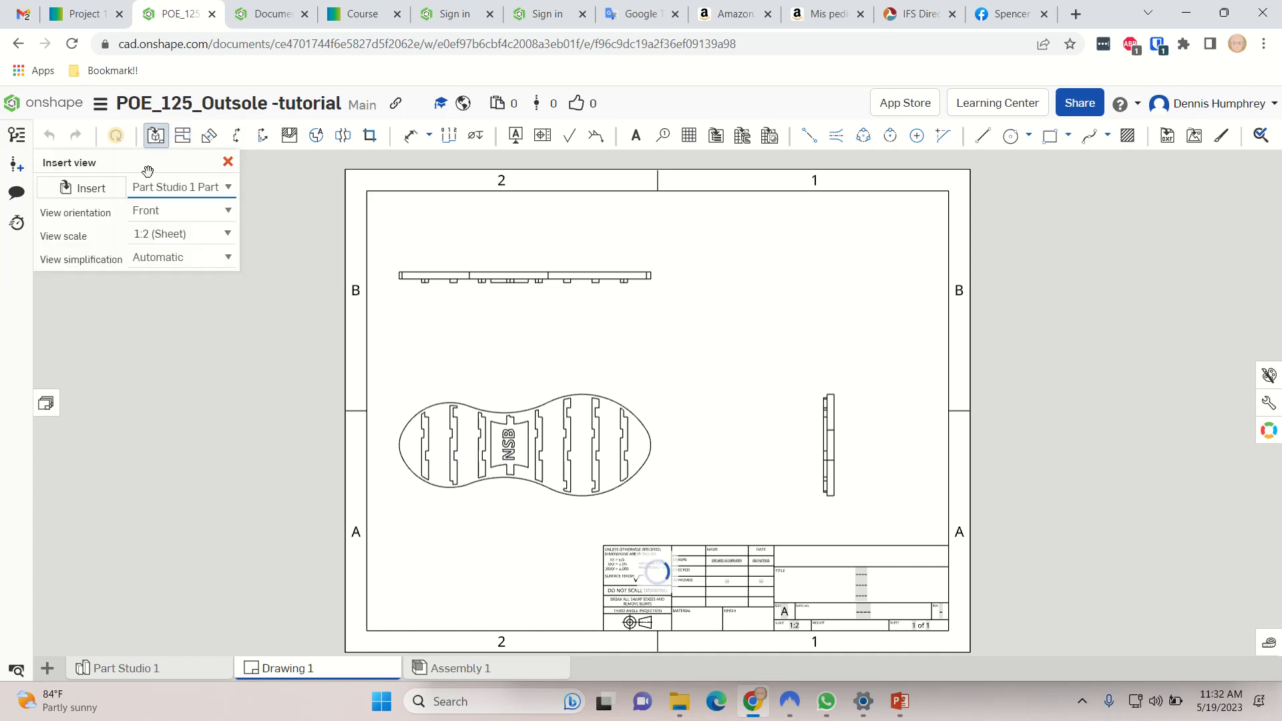
pyautogui.click(157, 217)
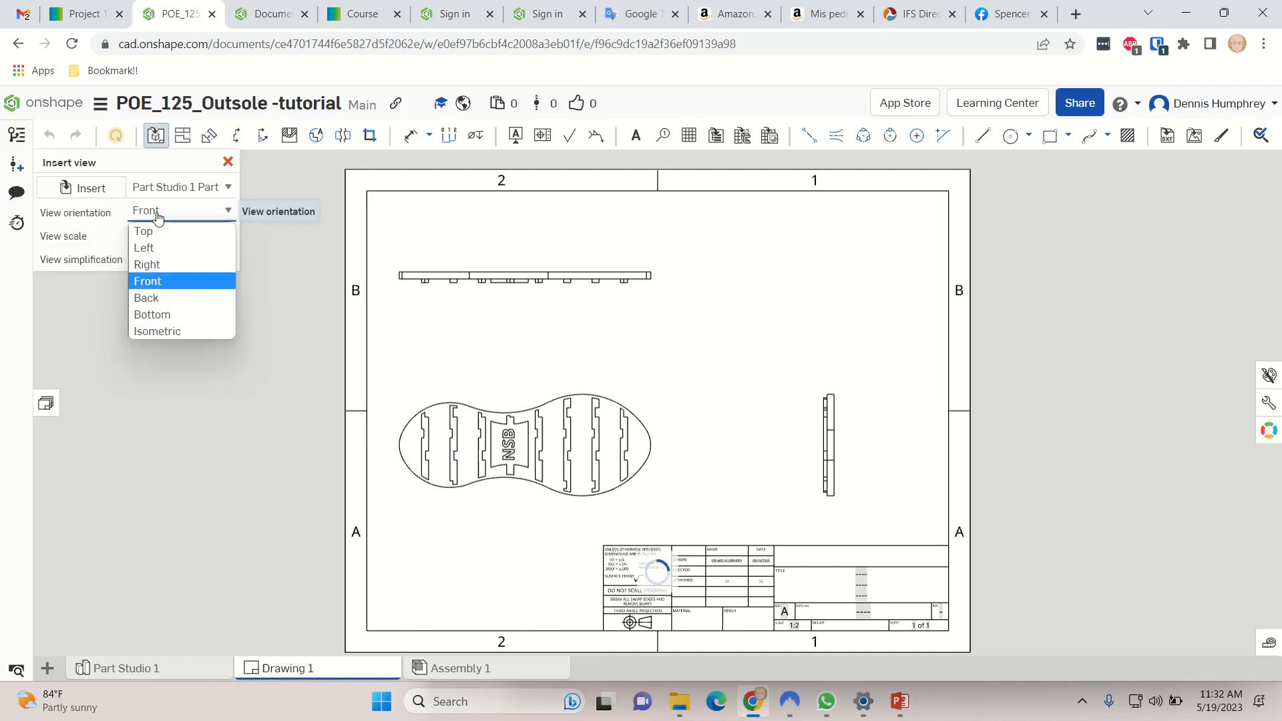
pyautogui.click(159, 329)
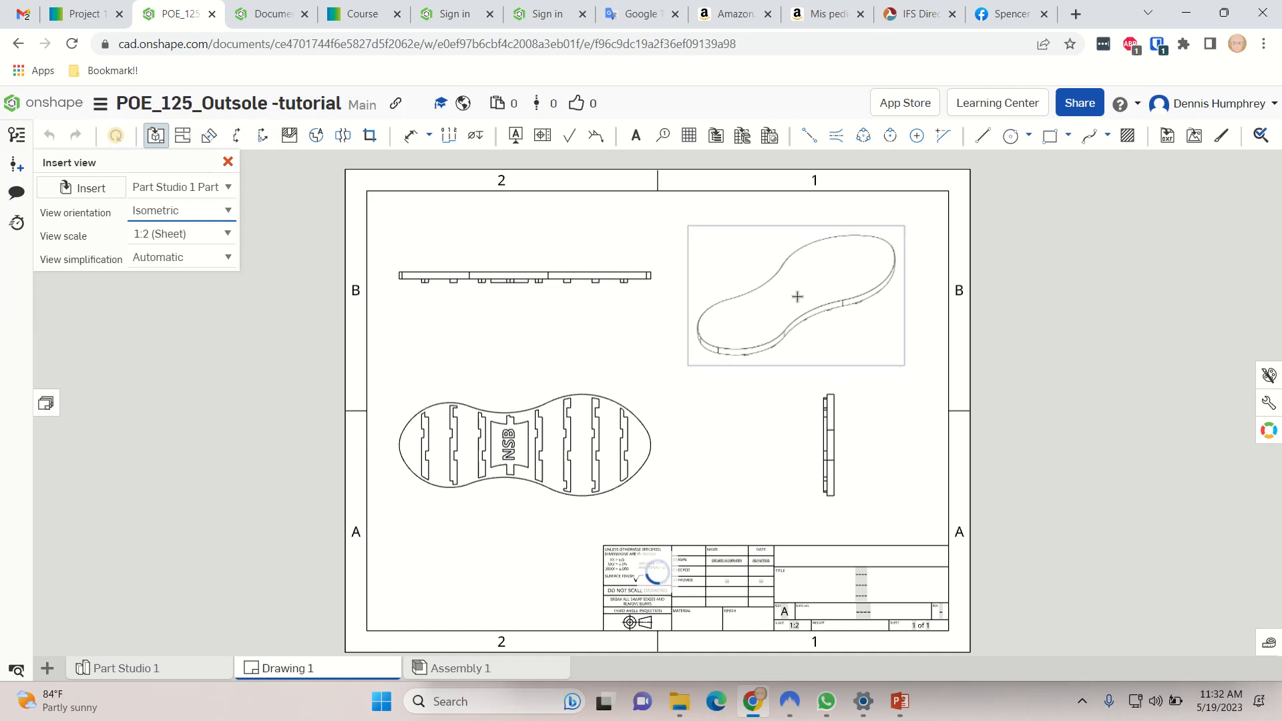
pyautogui.click(797, 297)
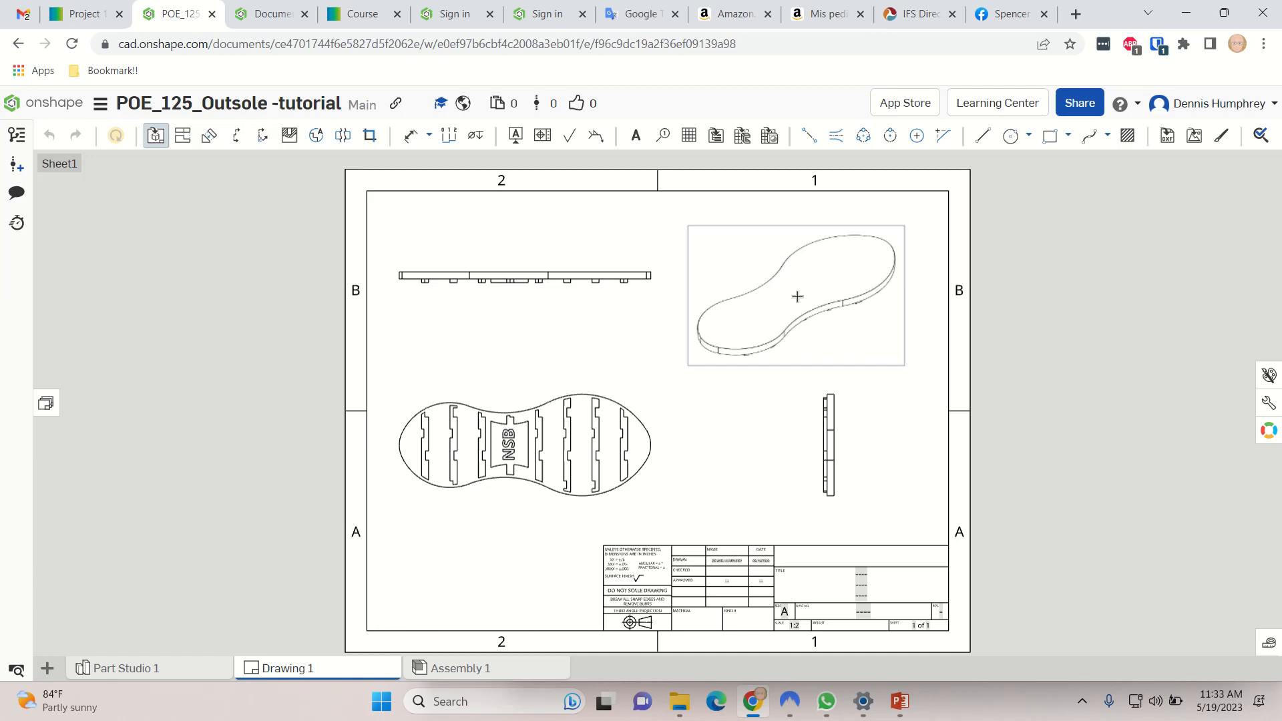
pyautogui.press('Escape')
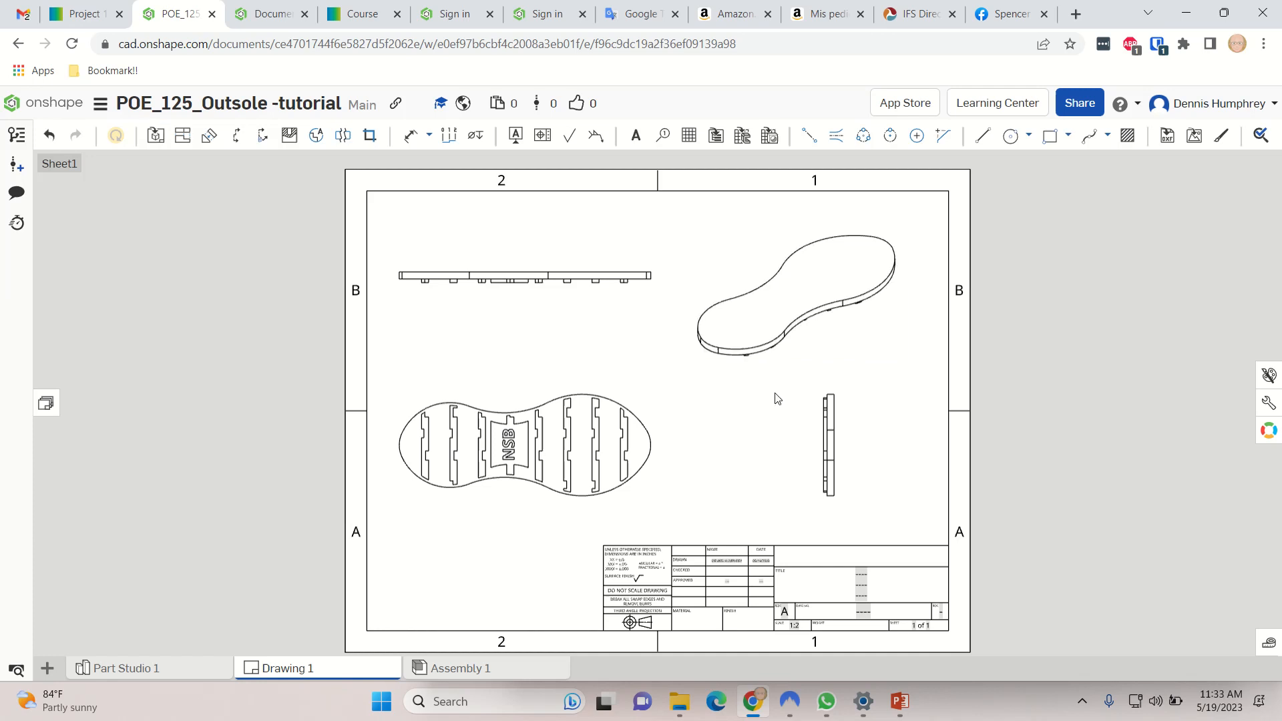
# - Show the isometric outsole view as a shaded view
pyautogui.rightClick(758, 306)
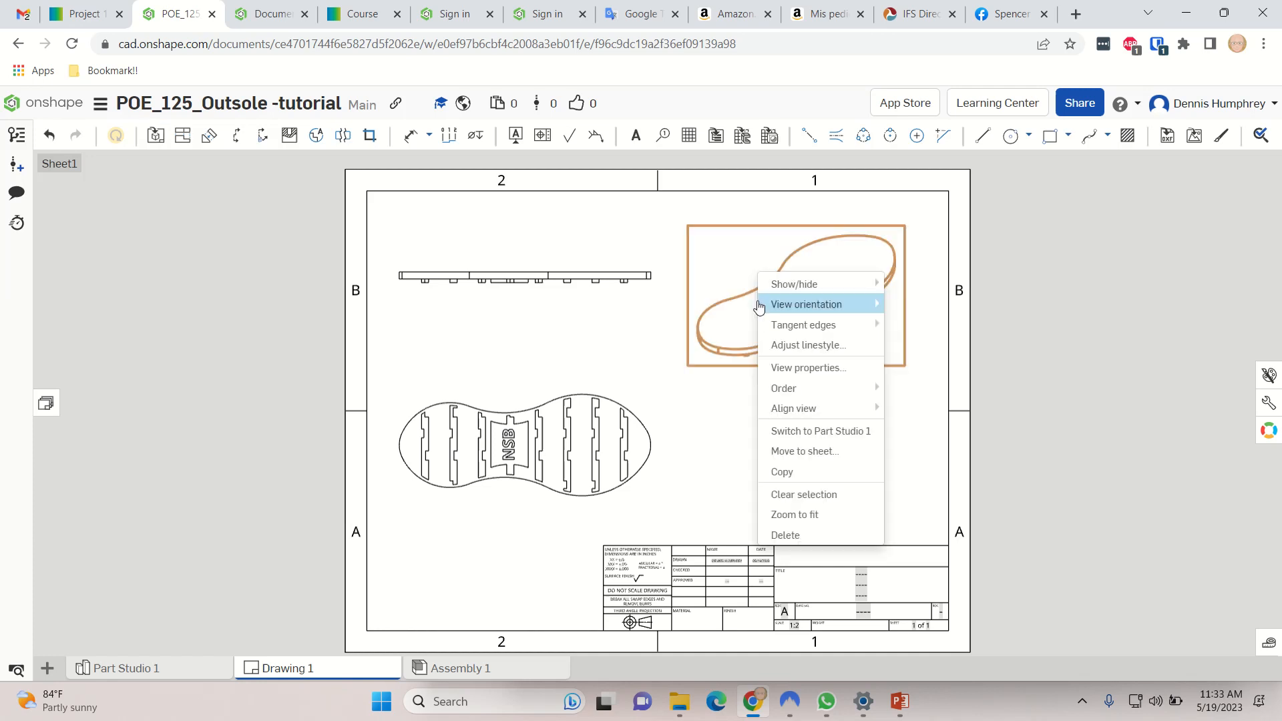
pyautogui.moveTo(782, 296)
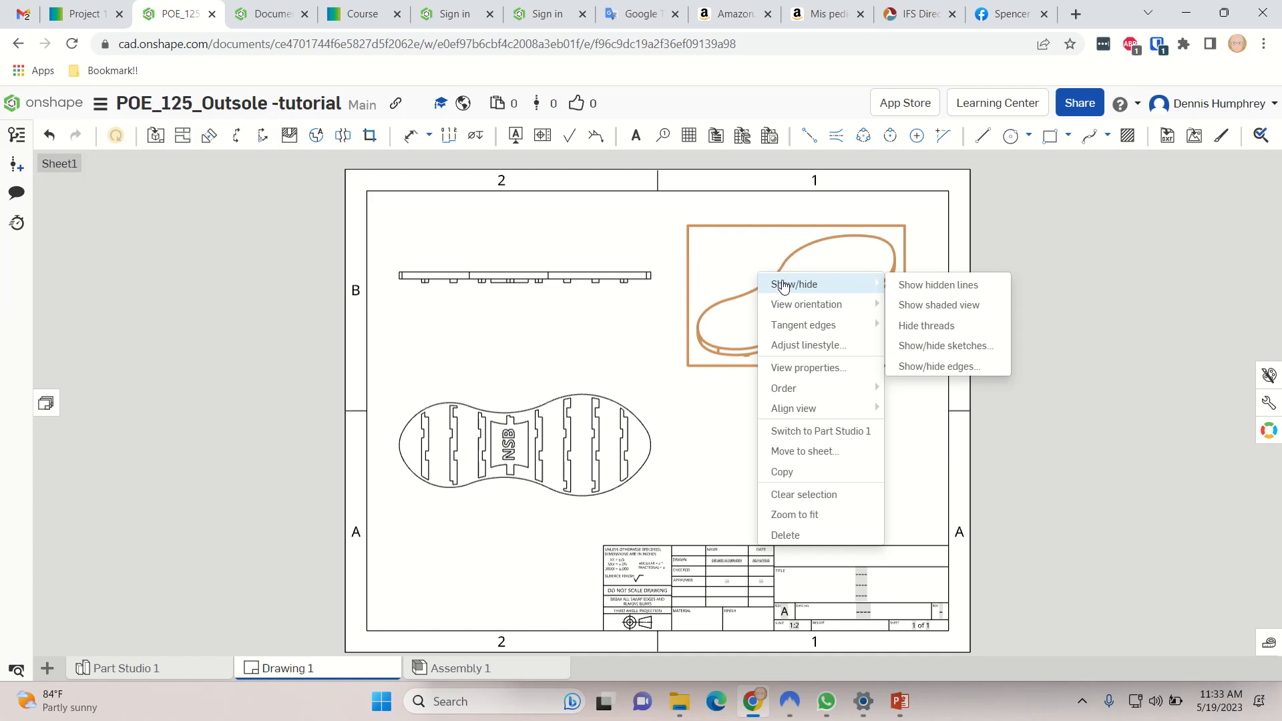
pyautogui.moveTo(868, 304)
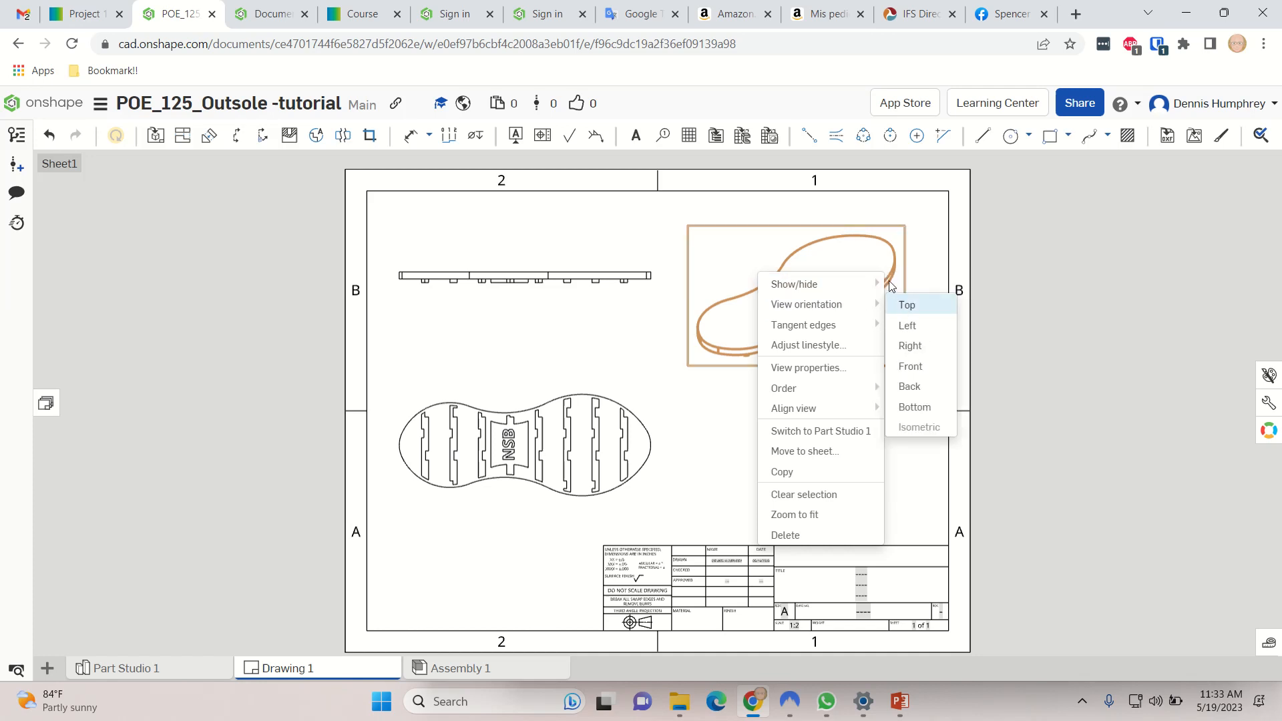
pyautogui.click(908, 308)
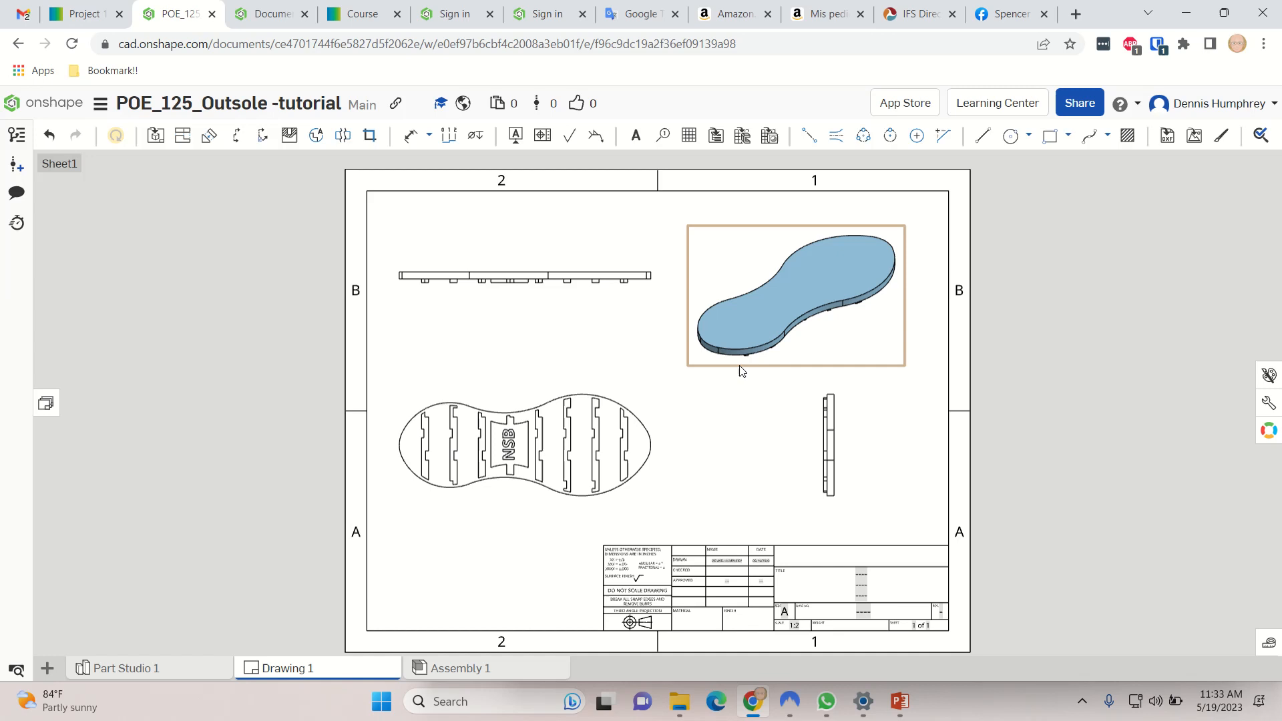
pyautogui.scroll(3, 514, 503)
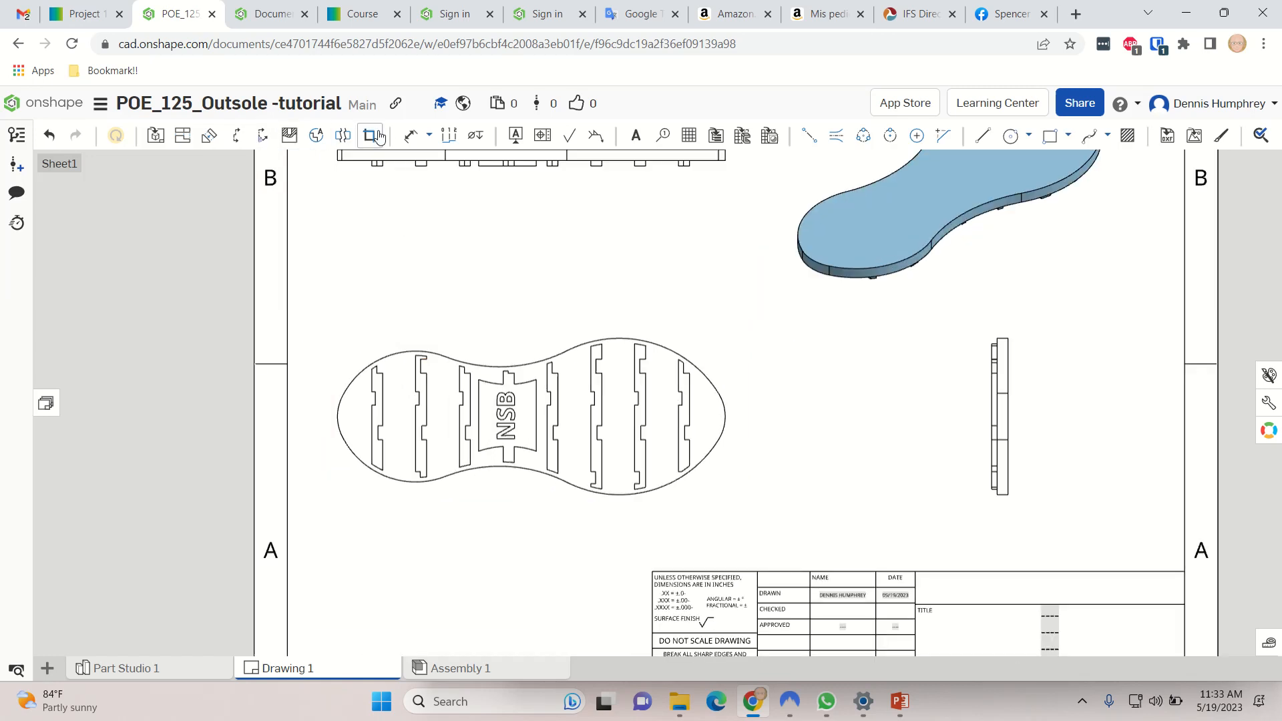
pyautogui.click(410, 136)
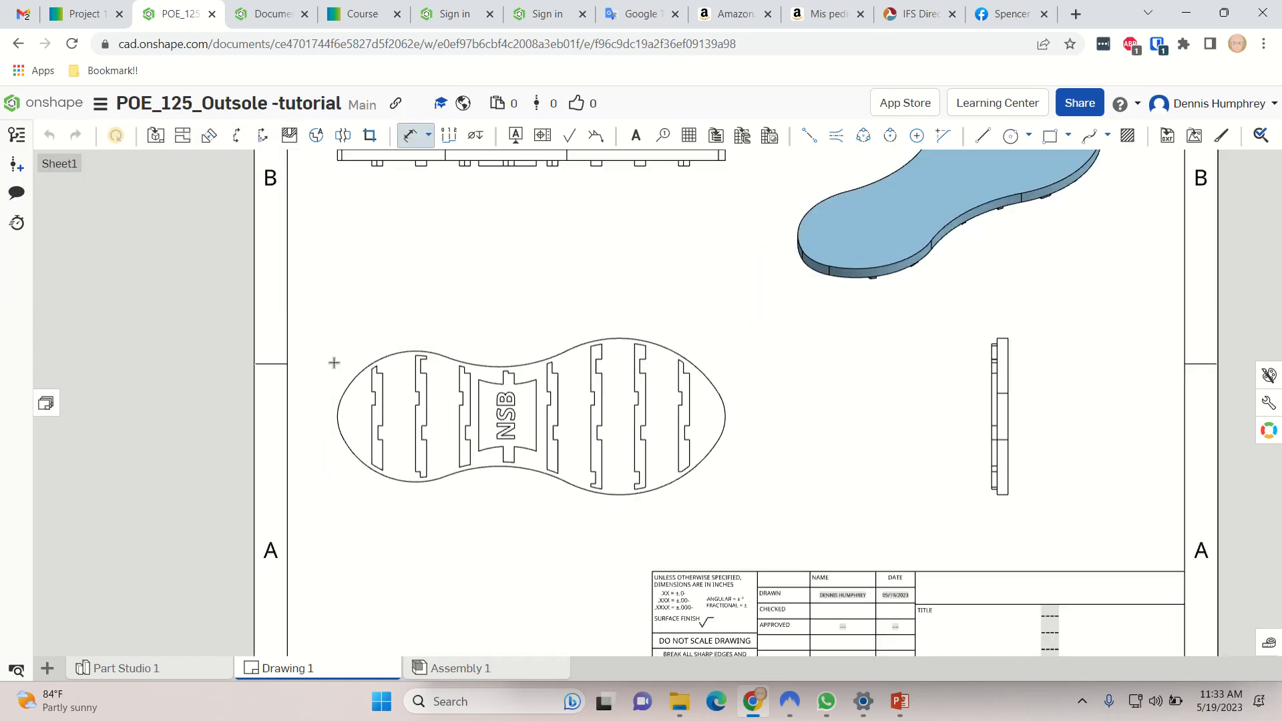
pyautogui.click(336, 412)
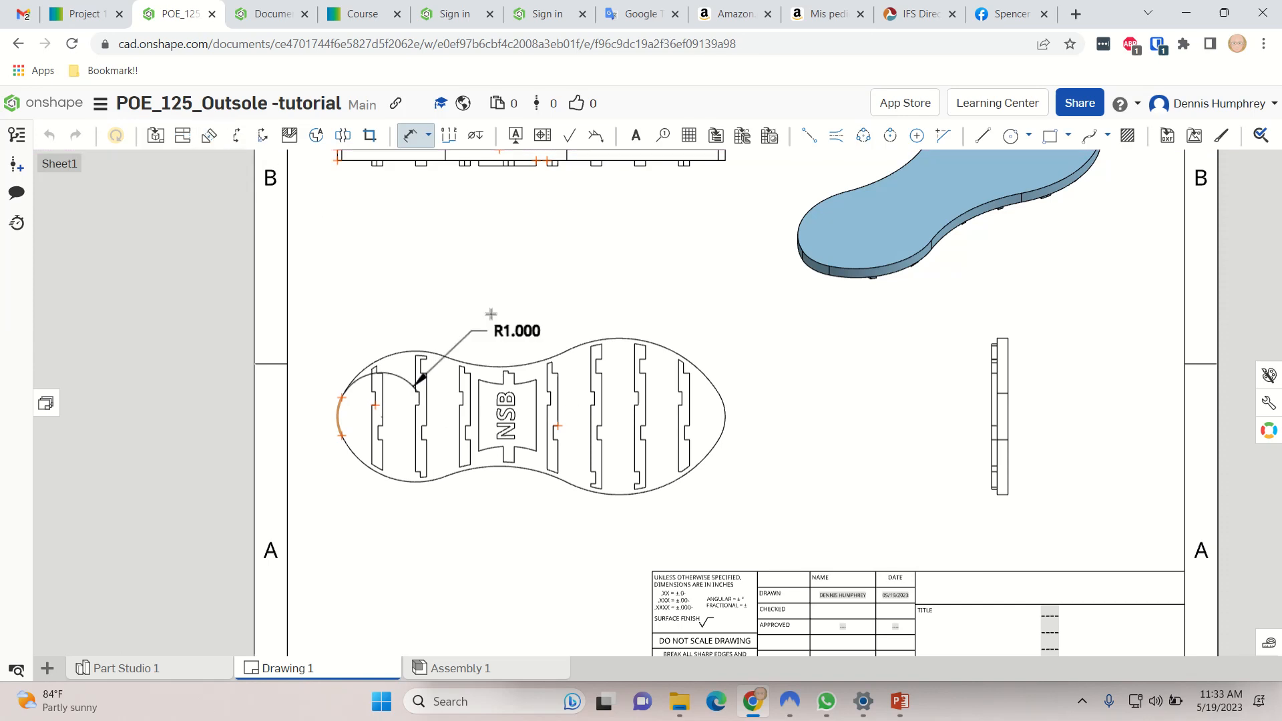
pyautogui.press('Escape')
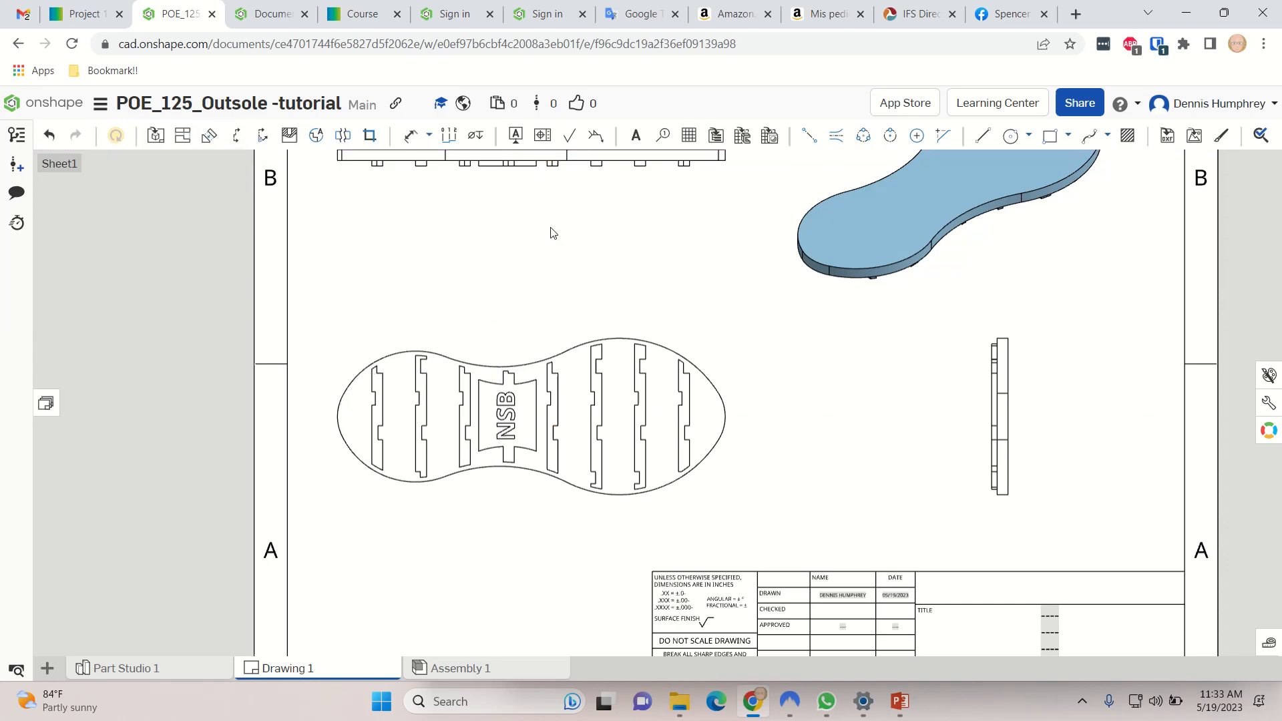
pyautogui.click(429, 137)
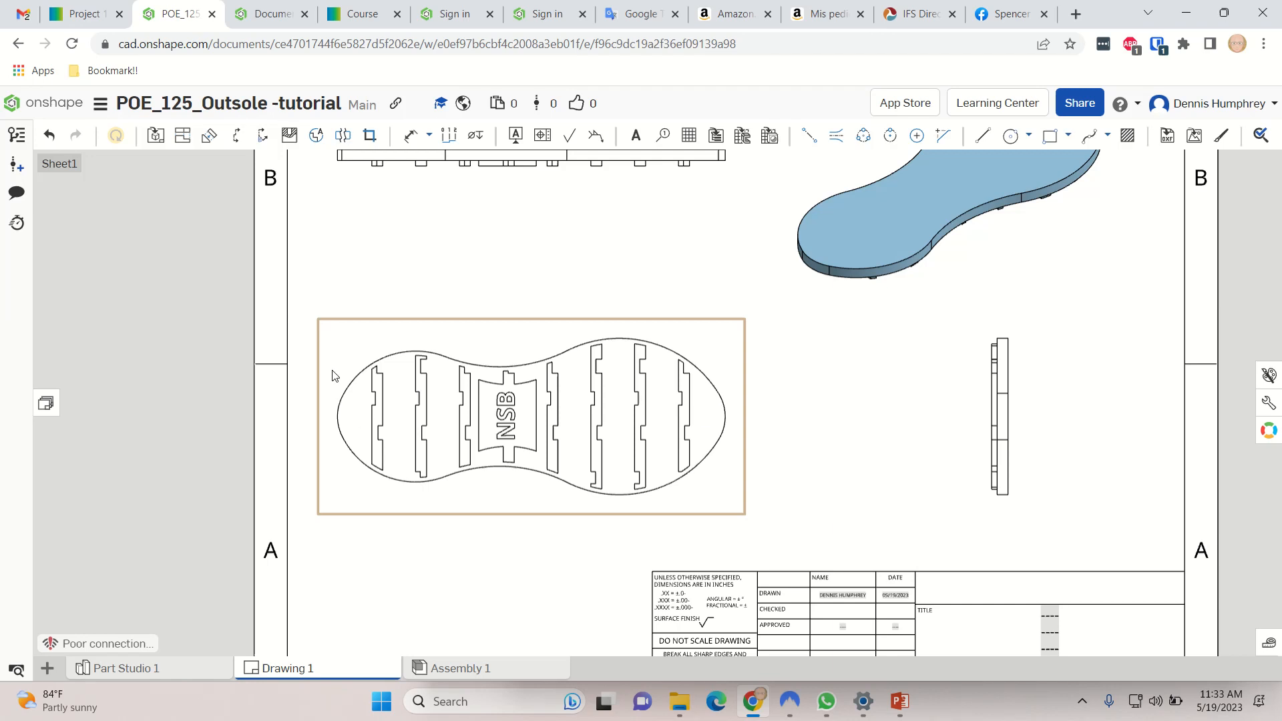
# - Dimension the tread view's length between the upper heel and toe arc endpoints, and its width between the upper and lower forefoot arc endpoints
pyautogui.click(409, 135)
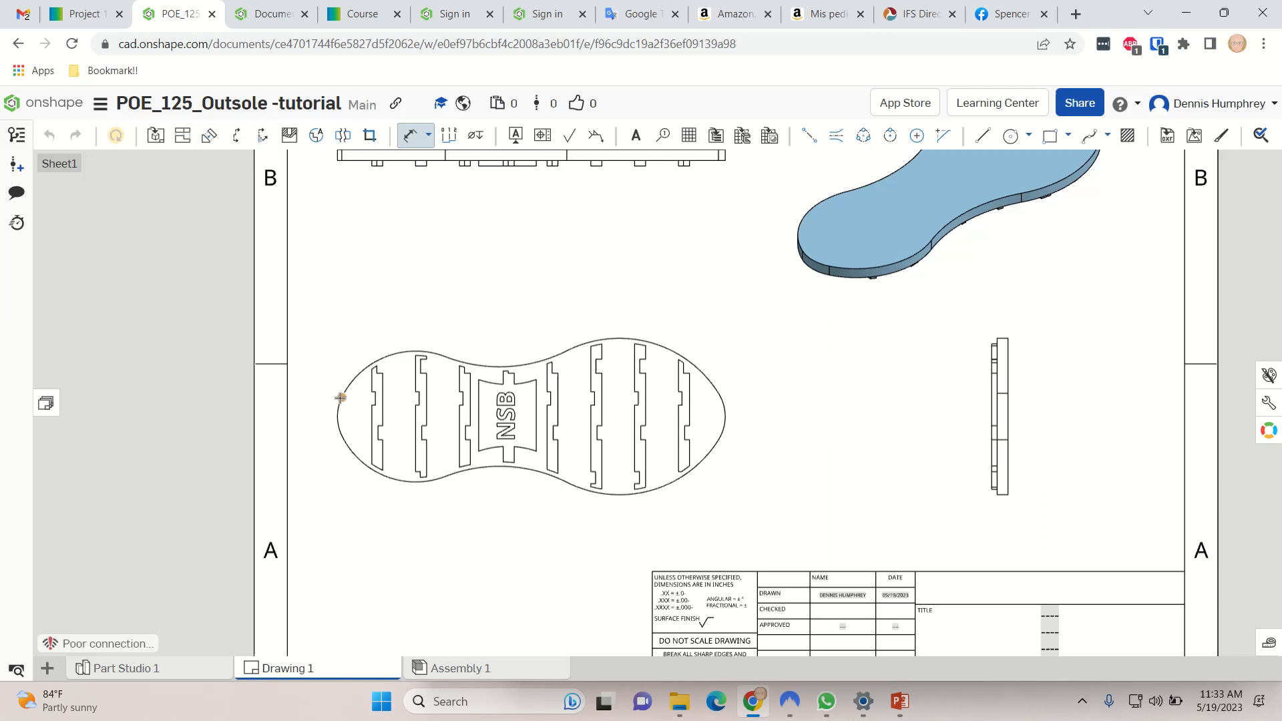
pyautogui.click(719, 394)
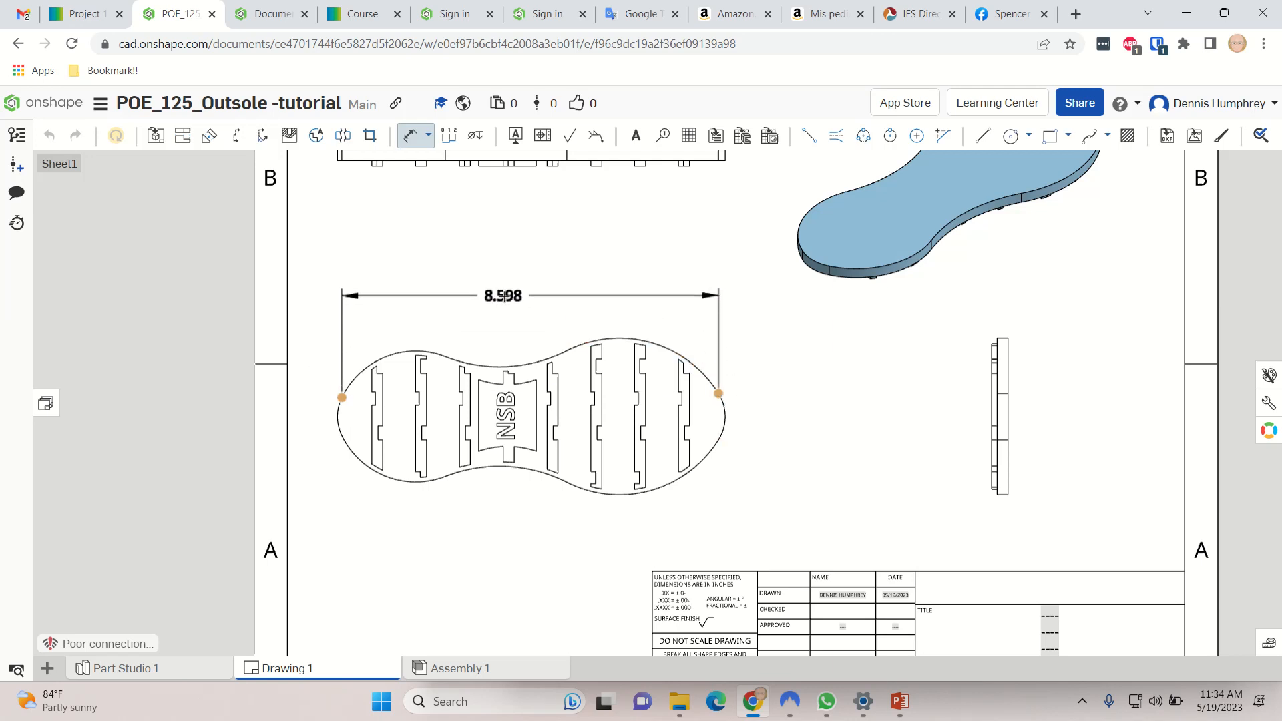
pyautogui.click(504, 295)
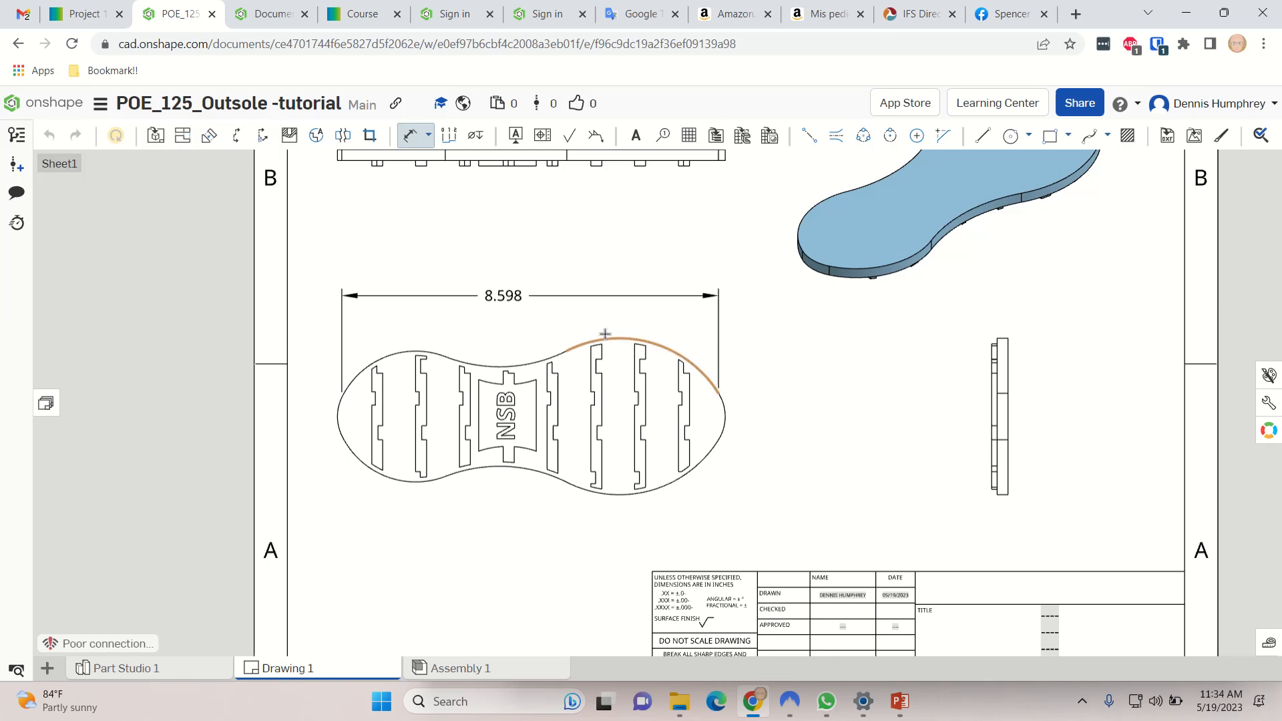
pyautogui.click(566, 350)
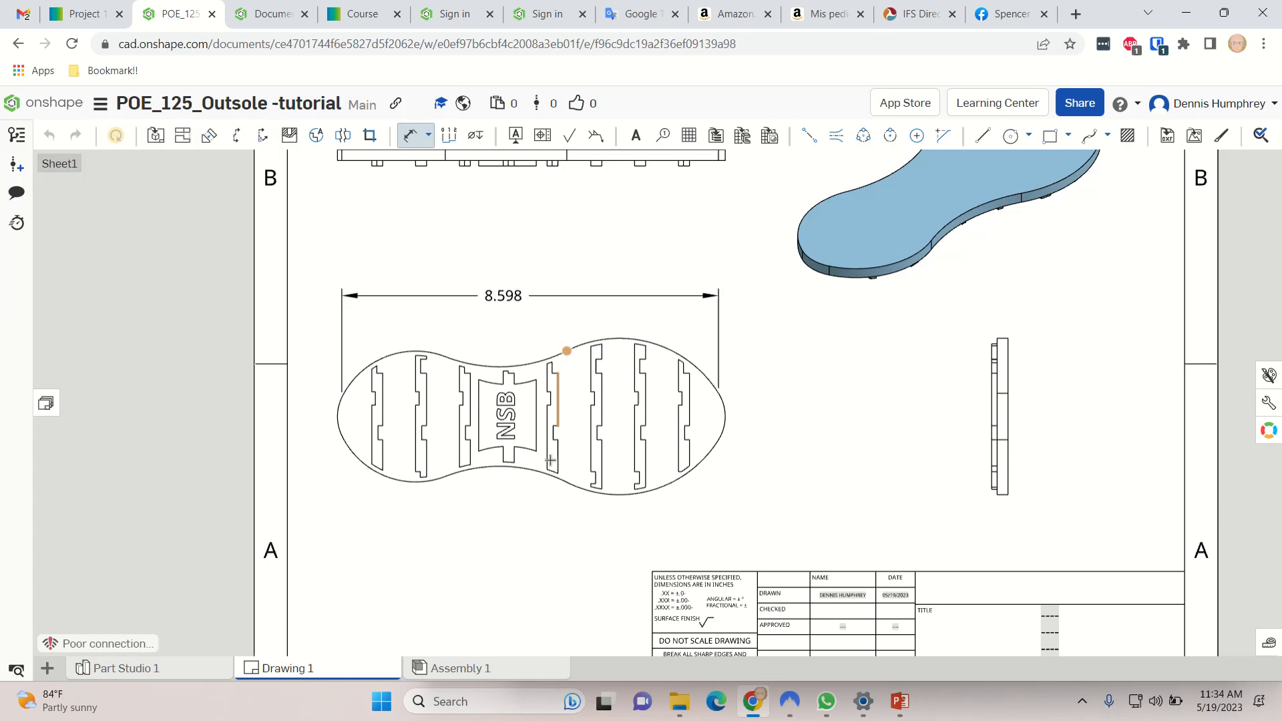
pyautogui.click(567, 482)
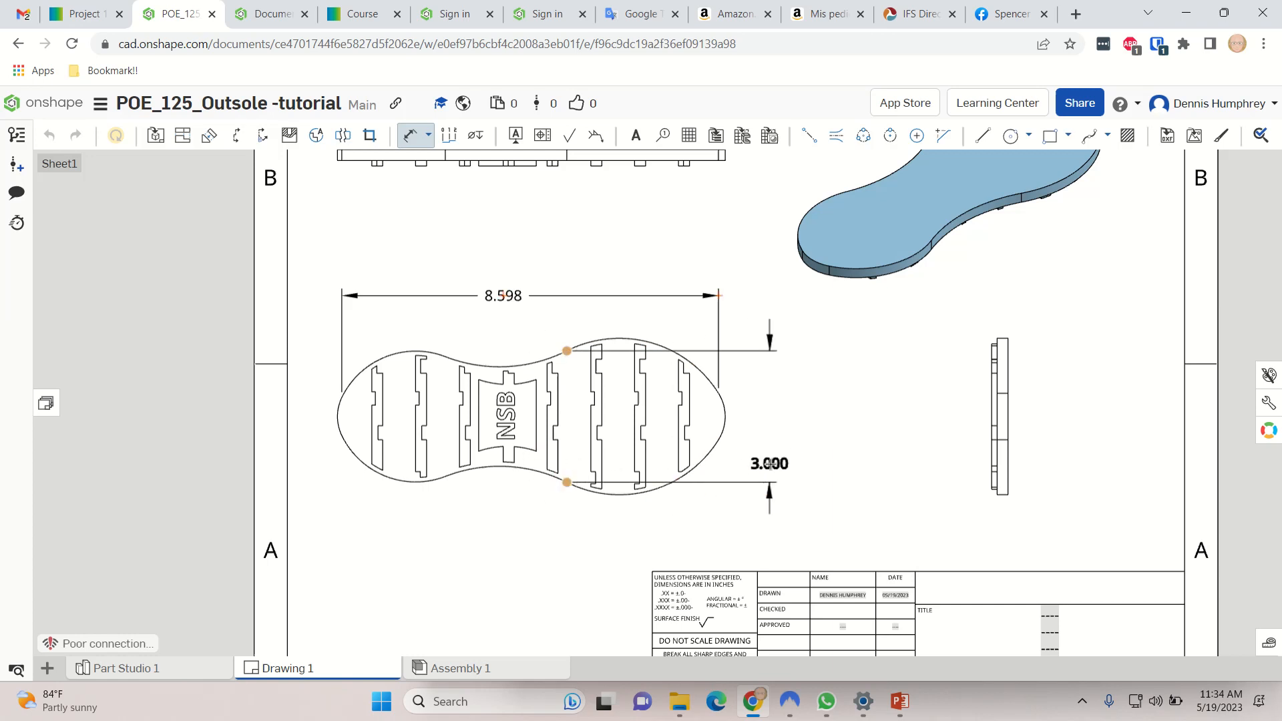
pyautogui.click(756, 463)
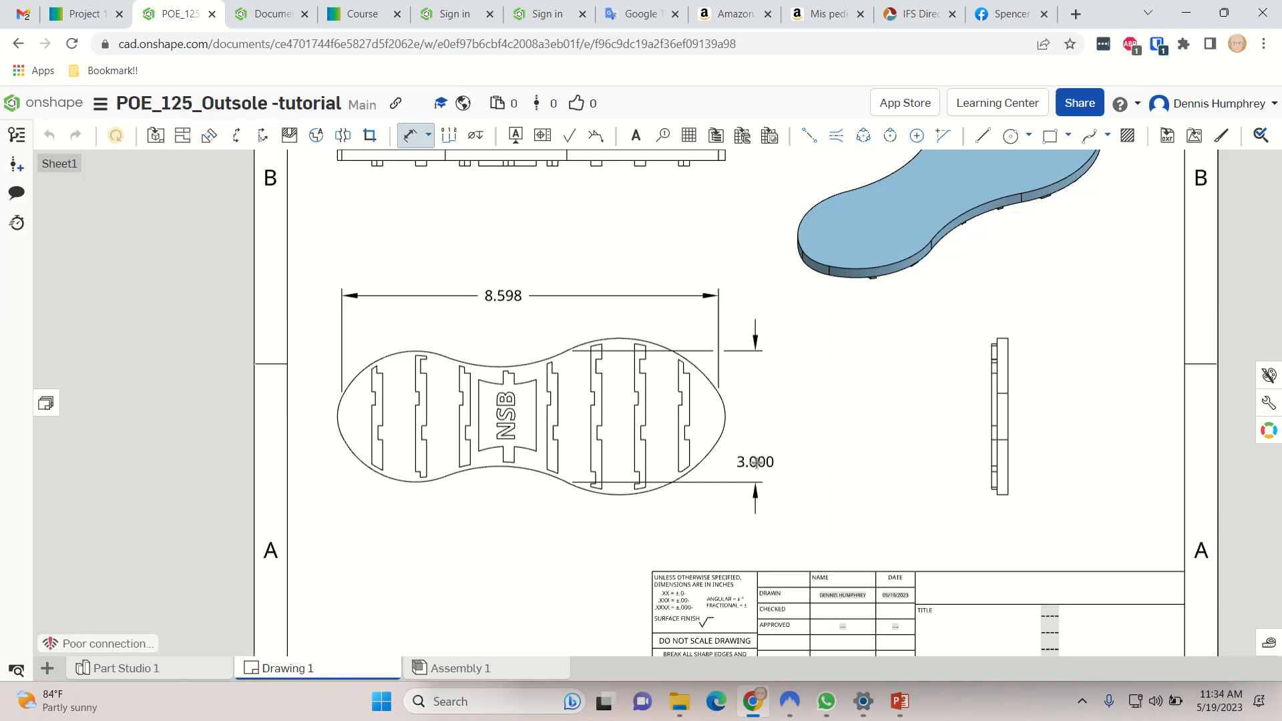
pyautogui.scroll(-3, 817, 420)
pyautogui.doubleClick(775, 443)
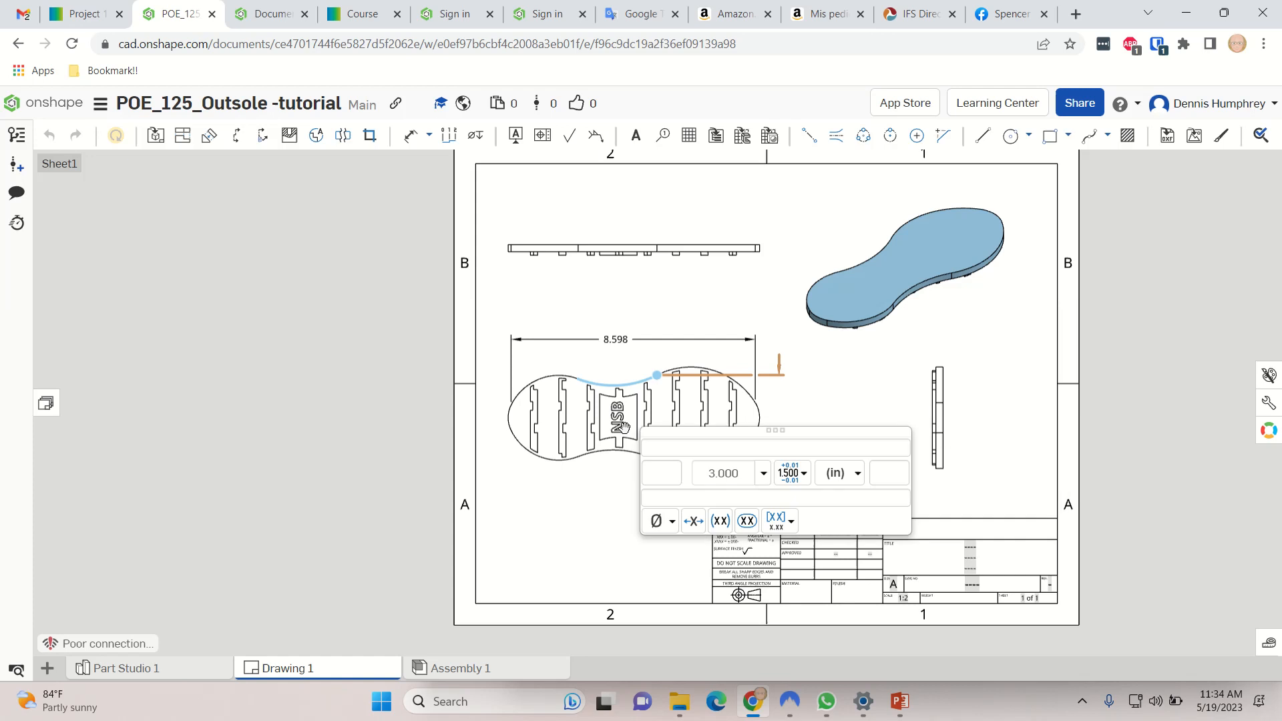
pyautogui.scroll(-2, 867, 386)
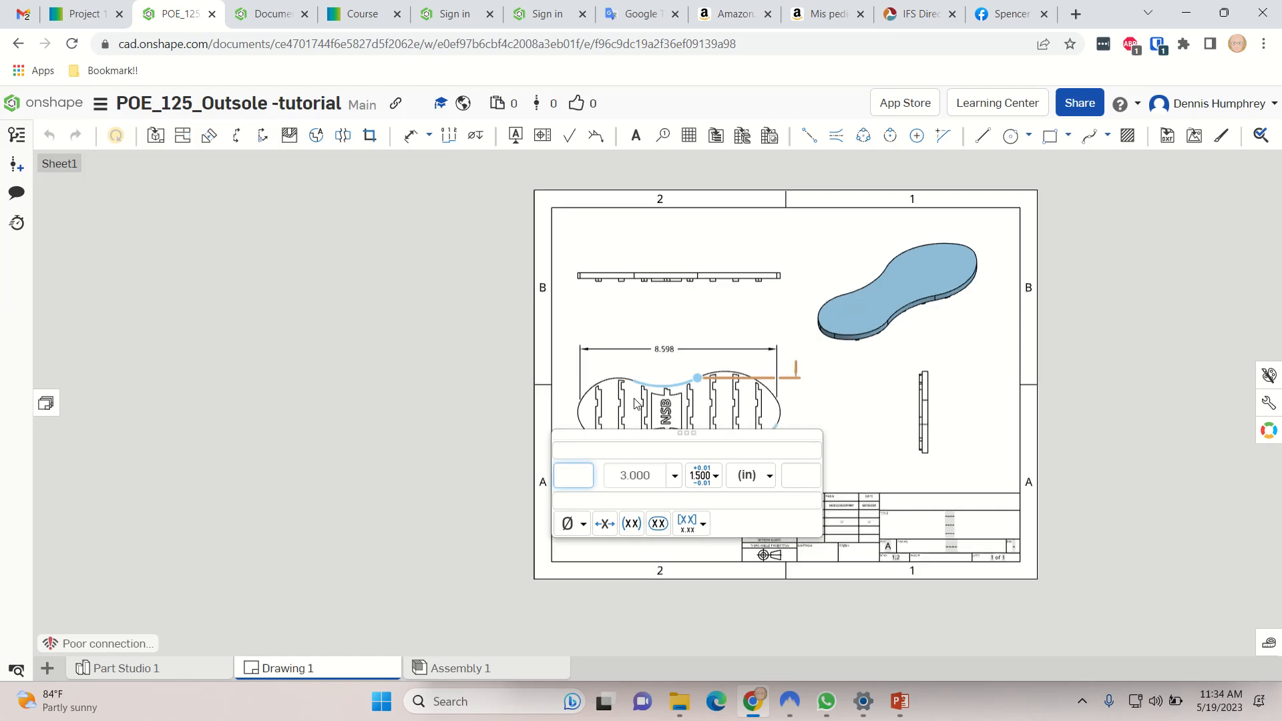
pyautogui.click(449, 378)
pyautogui.press('d')
pyautogui.moveTo(840, 399); pyautogui.dragTo(630, 410, button='middle')
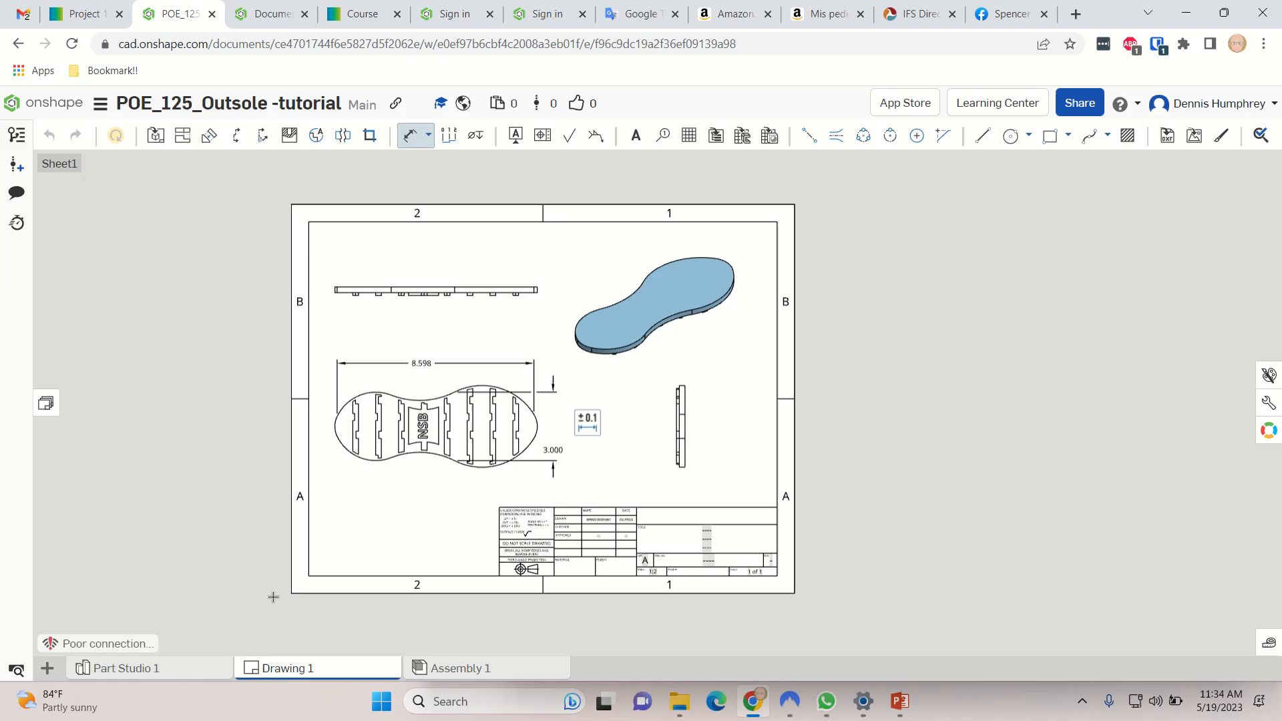
# - Return to Part Studio 1 and examine the outsole's underside with the treads and NSB logo pad
pyautogui.click(194, 666)
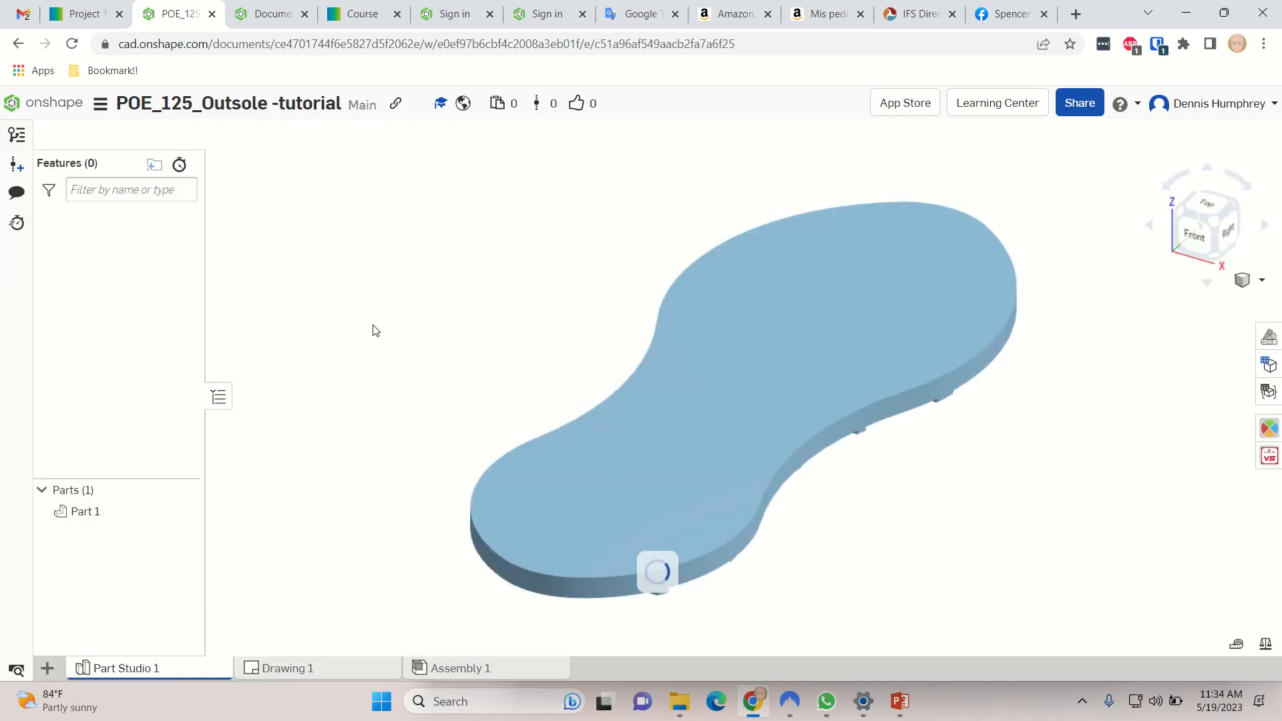
pyautogui.moveTo(873, 518); pyautogui.dragTo(834, 368, button='right')
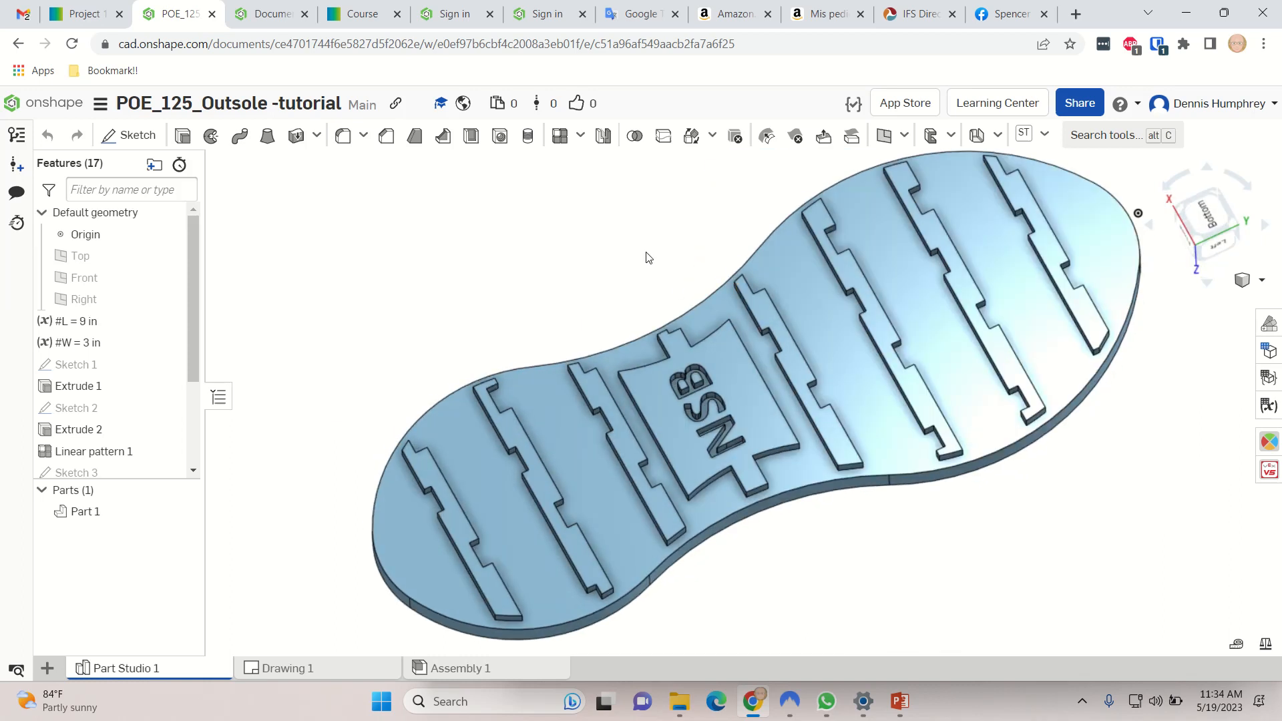
pyautogui.moveTo(534, 6)
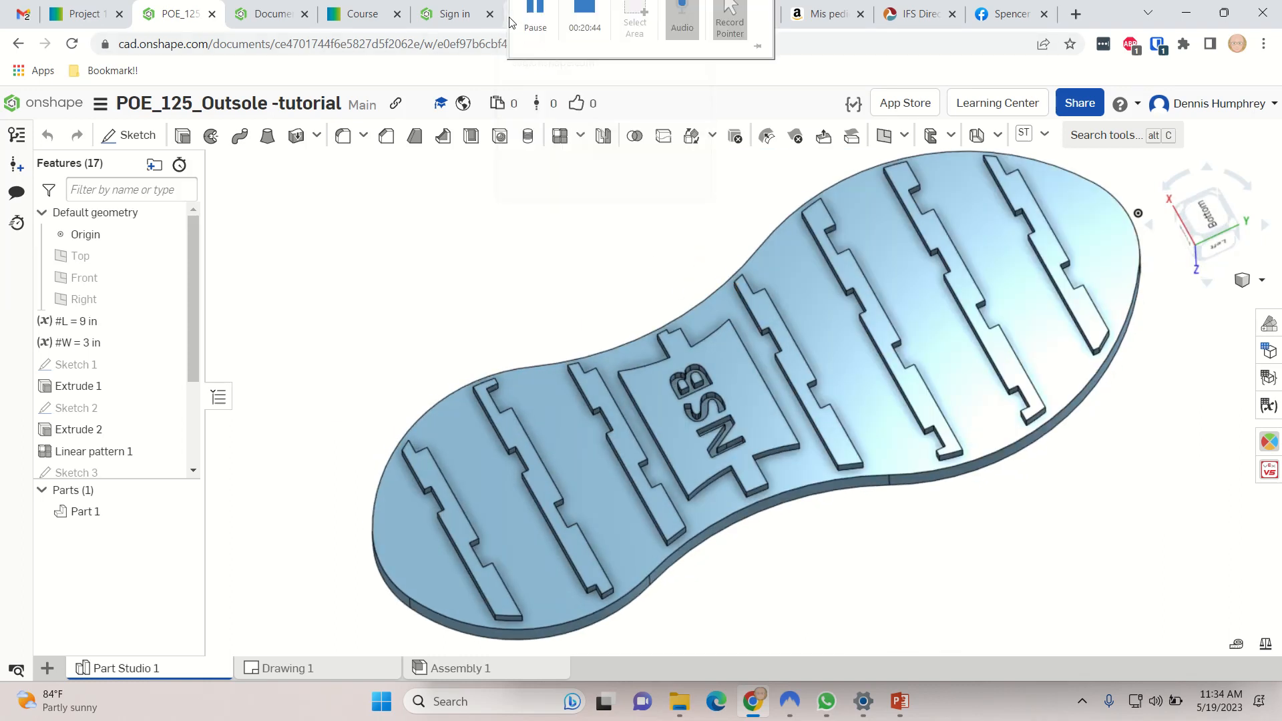